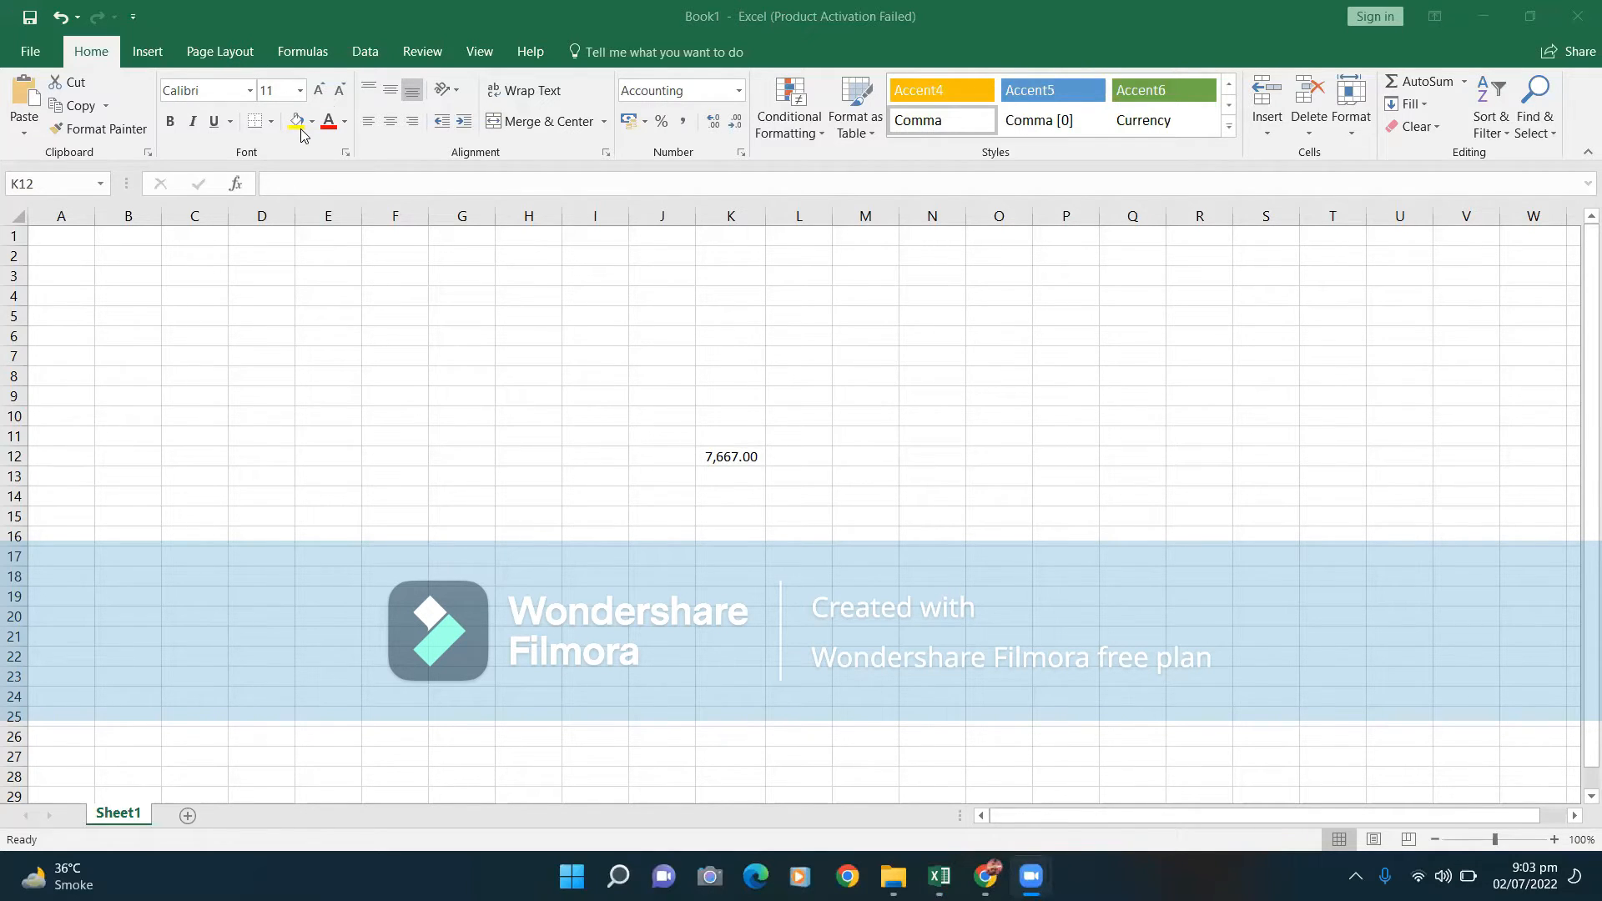
Delete the 7,667.00 entry from cell K12, leaving the sheet blank.
{"action": "left_click", "coordinate": [759, 455]}
{"action": "double_click", "coordinate": [759, 454]}
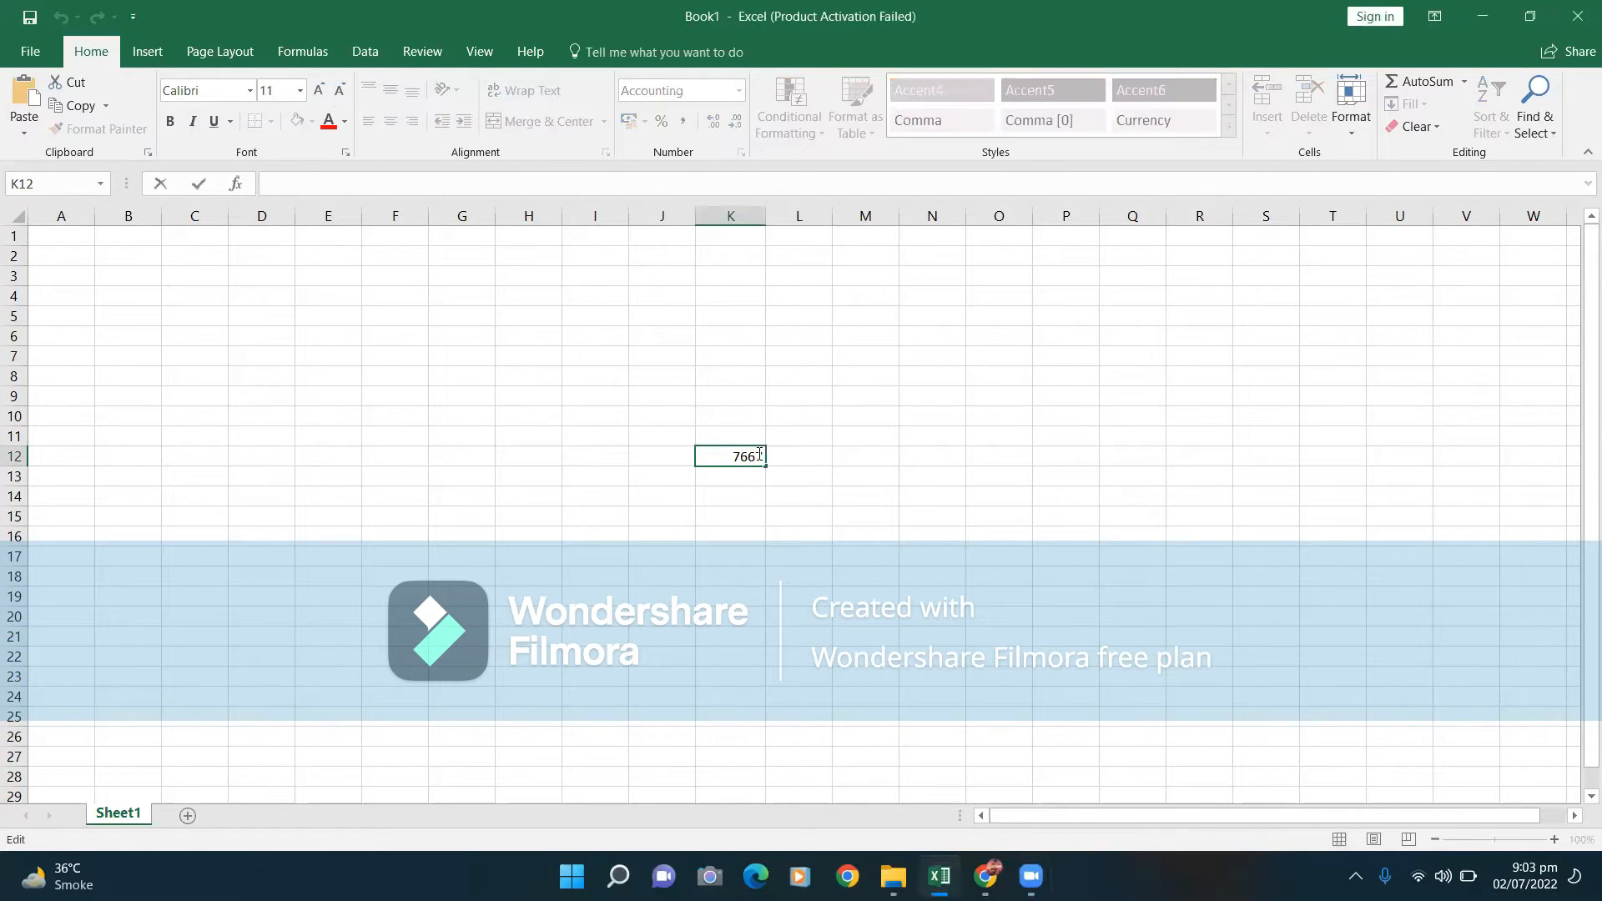
{"action": "key", "text": "BackSpace"}
{"action": "key", "text": "BackSpace"}
{"action": "key", "text": "BackSpace"}
{"action": "key", "text": "BackSpace"}
{"action": "left_click", "coordinate": [1018, 874]}
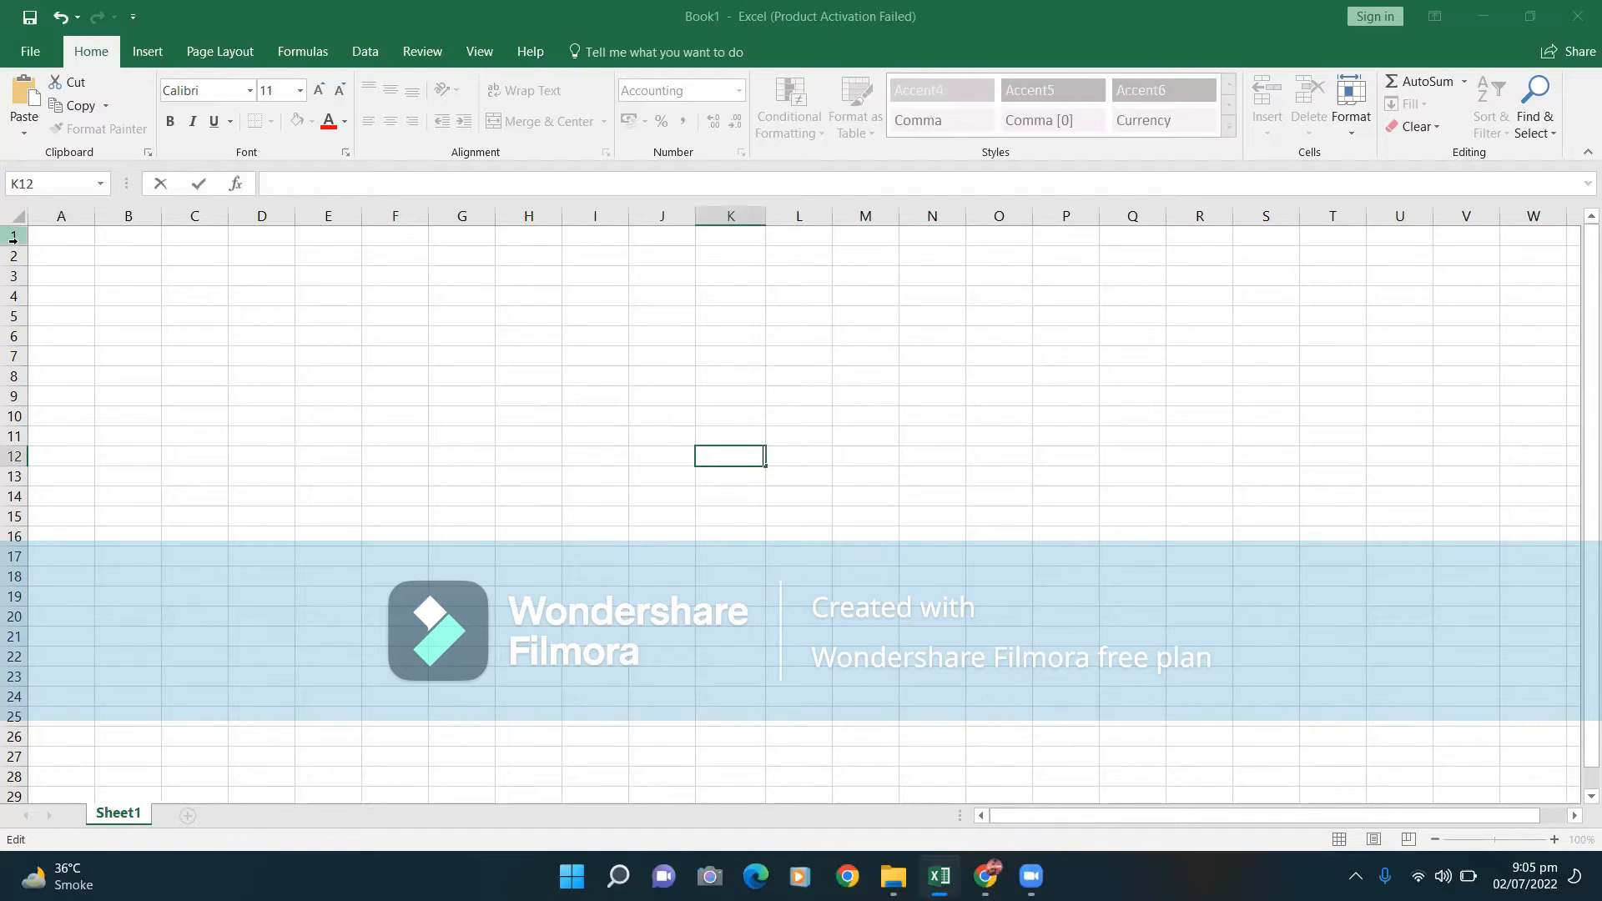
Enter the headings name, city, contact no, Cnic, email, marks and total marks across A1:G1.
{"action": "left_click", "coordinate": [49, 235]}
{"action": "type", "text": "name"}
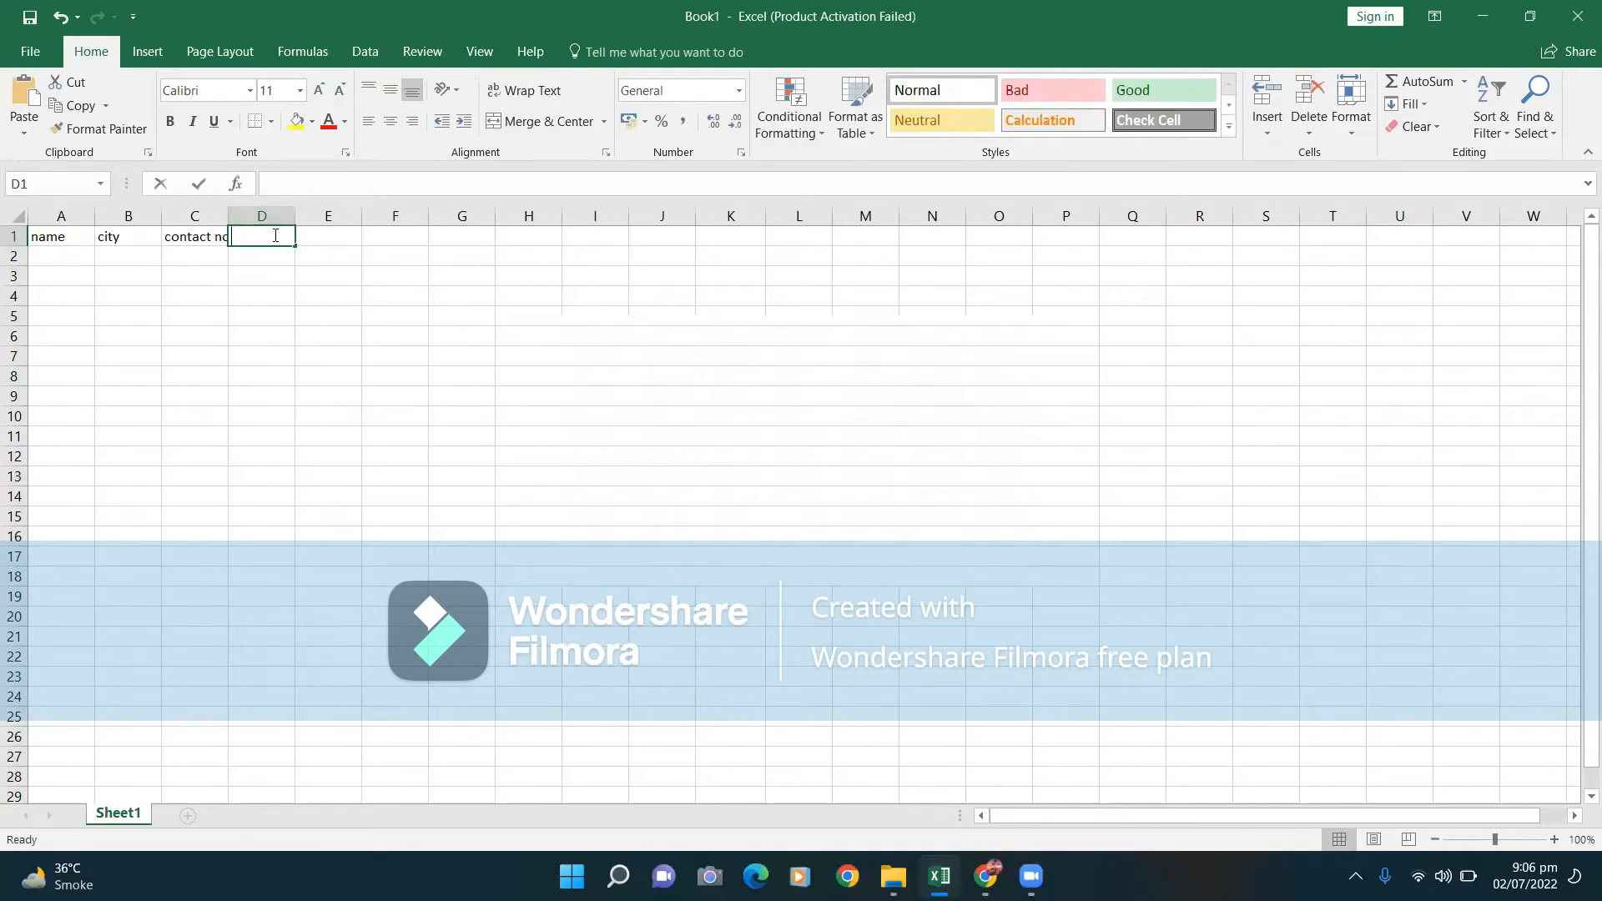
{"action": "type", "text": "Cnic"}
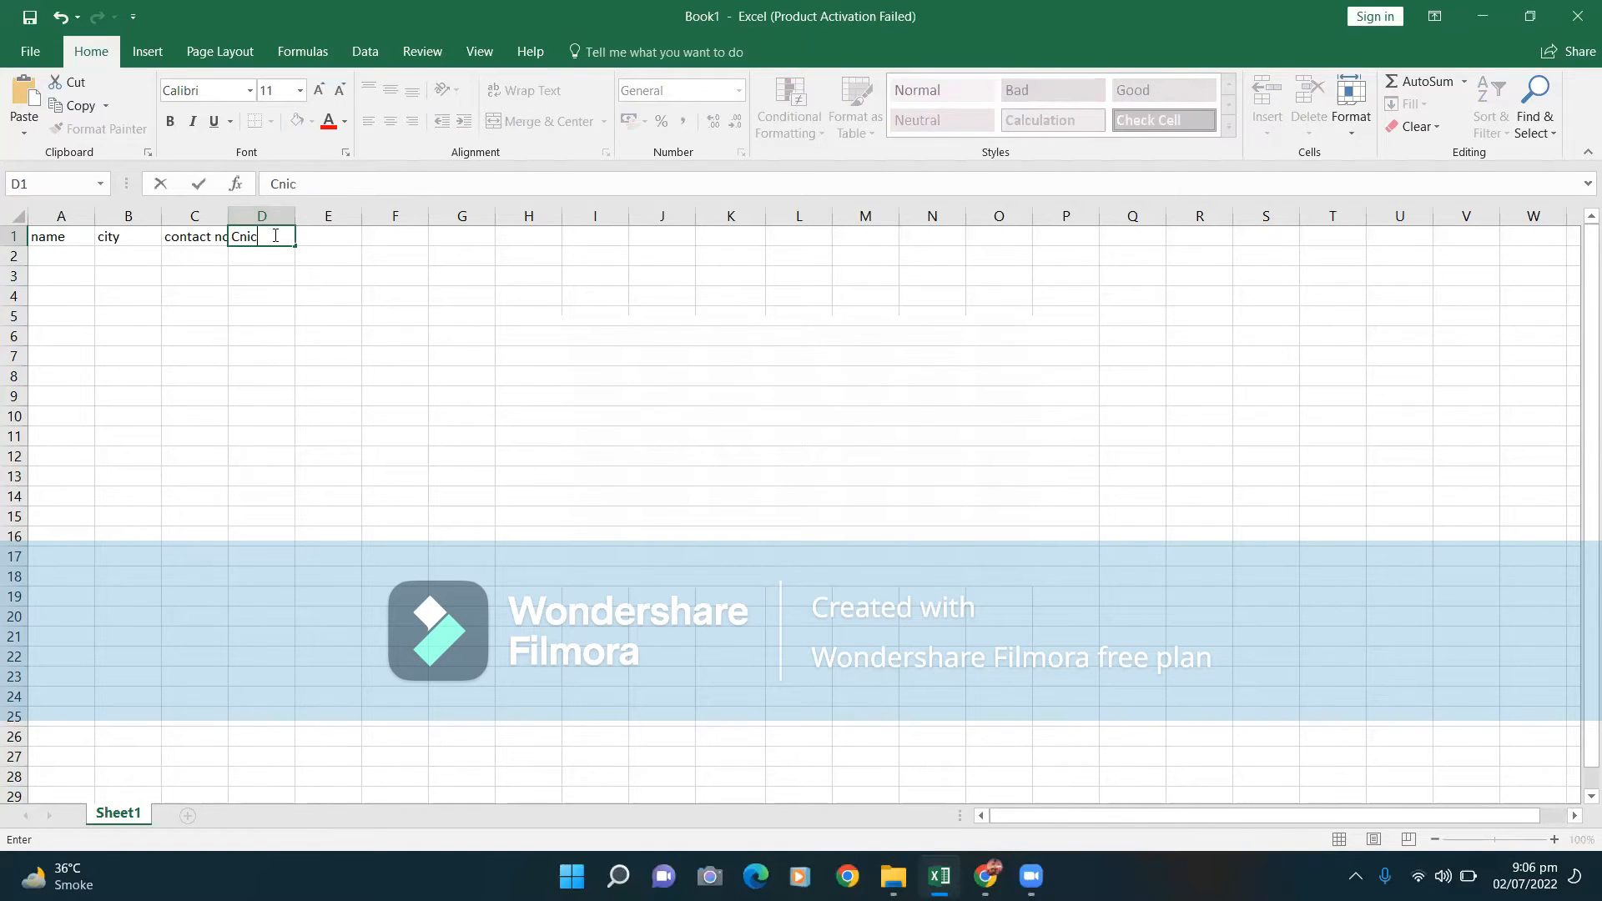
{"action": "left_click", "coordinate": [327, 241]}
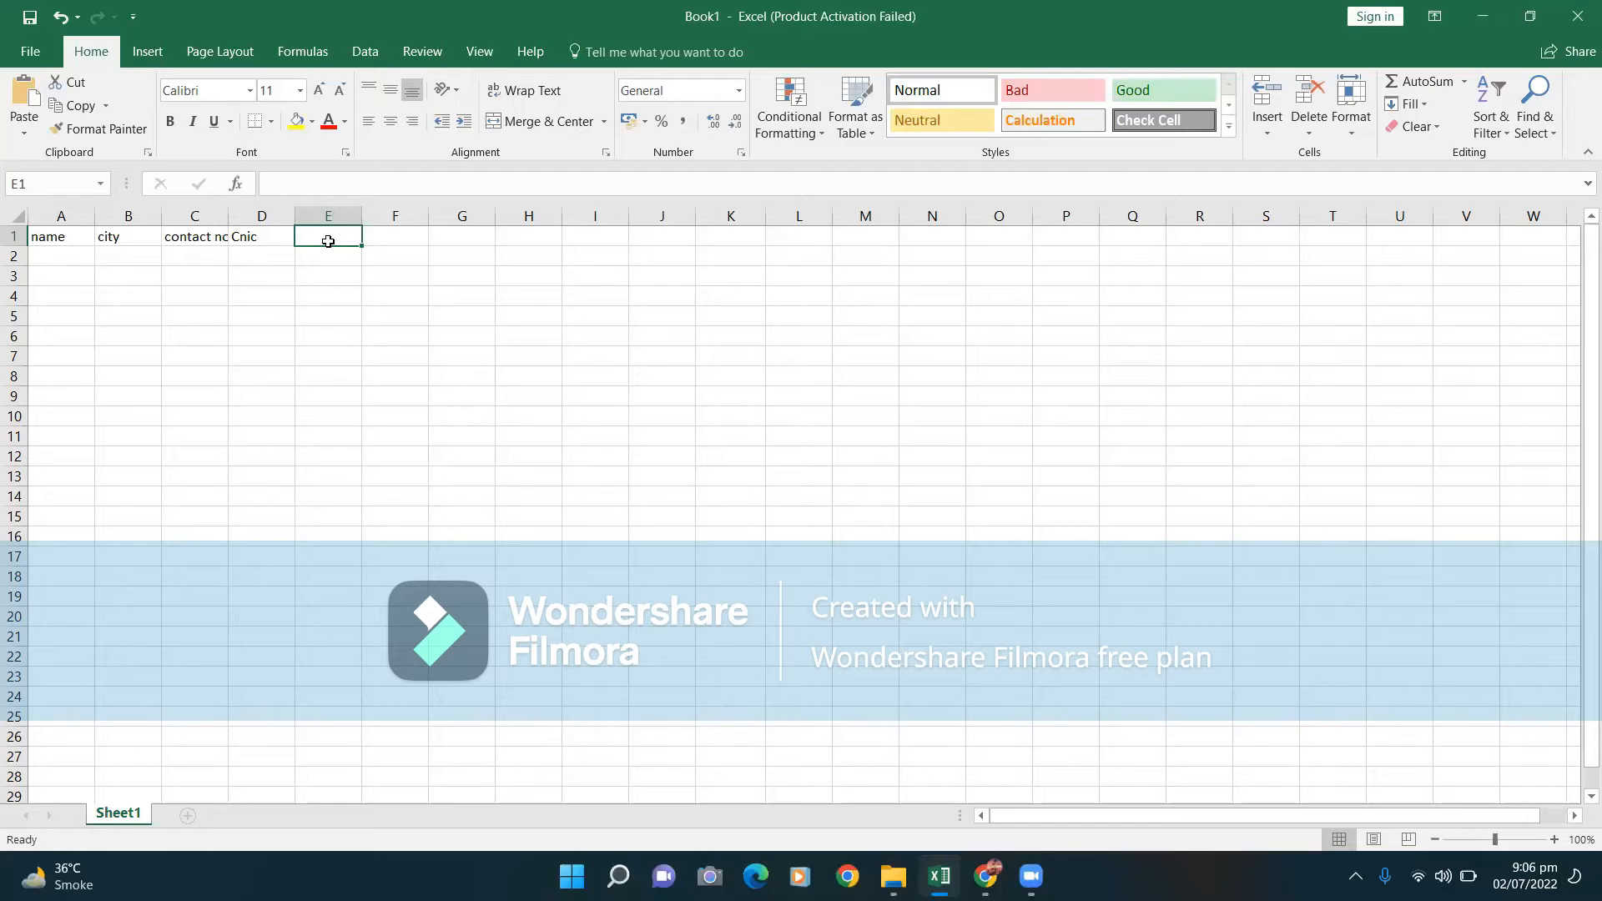
{"action": "type", "text": "email"}
{"action": "left_click", "coordinate": [388, 241]}
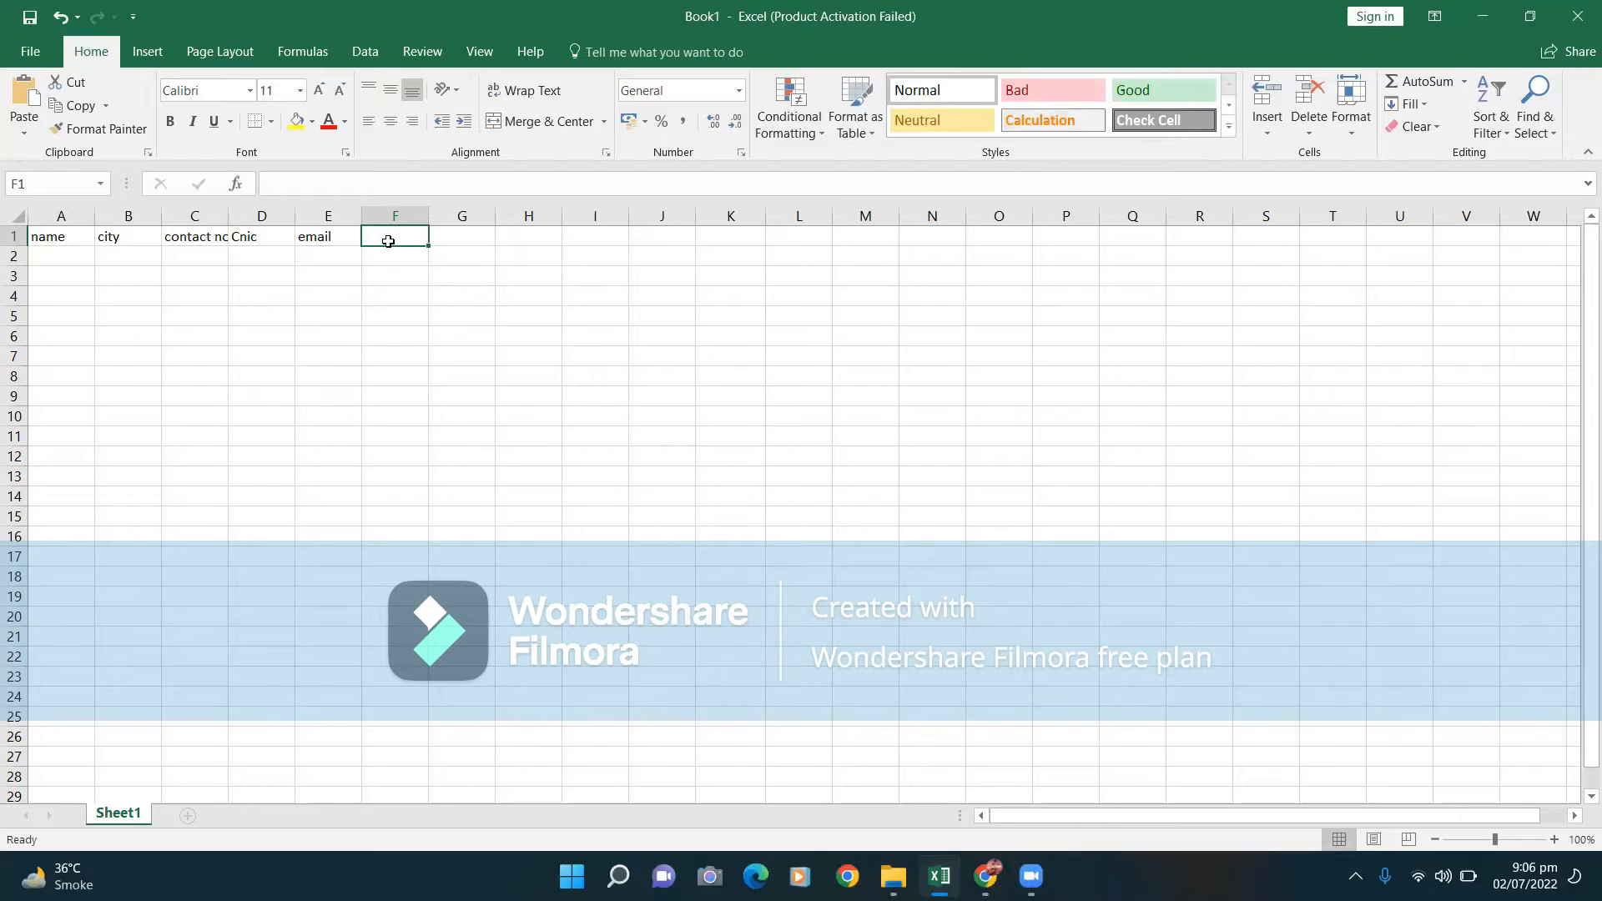
{"action": "type", "text": "mar"}
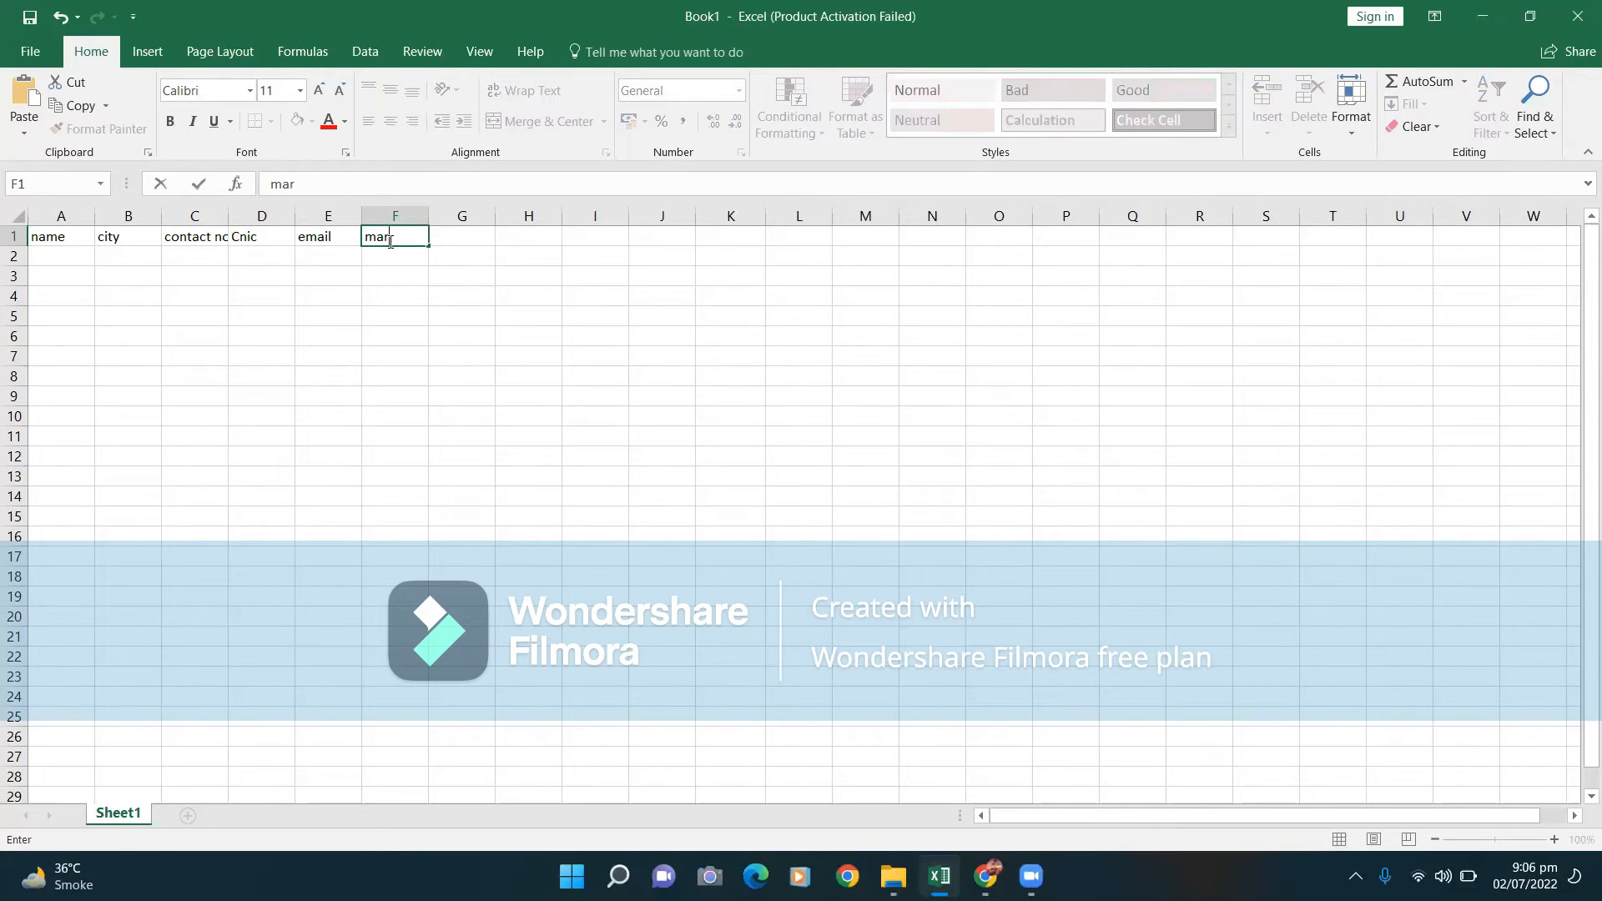
{"action": "type", "text": "ks"}
{"action": "left_click", "coordinate": [456, 238]}
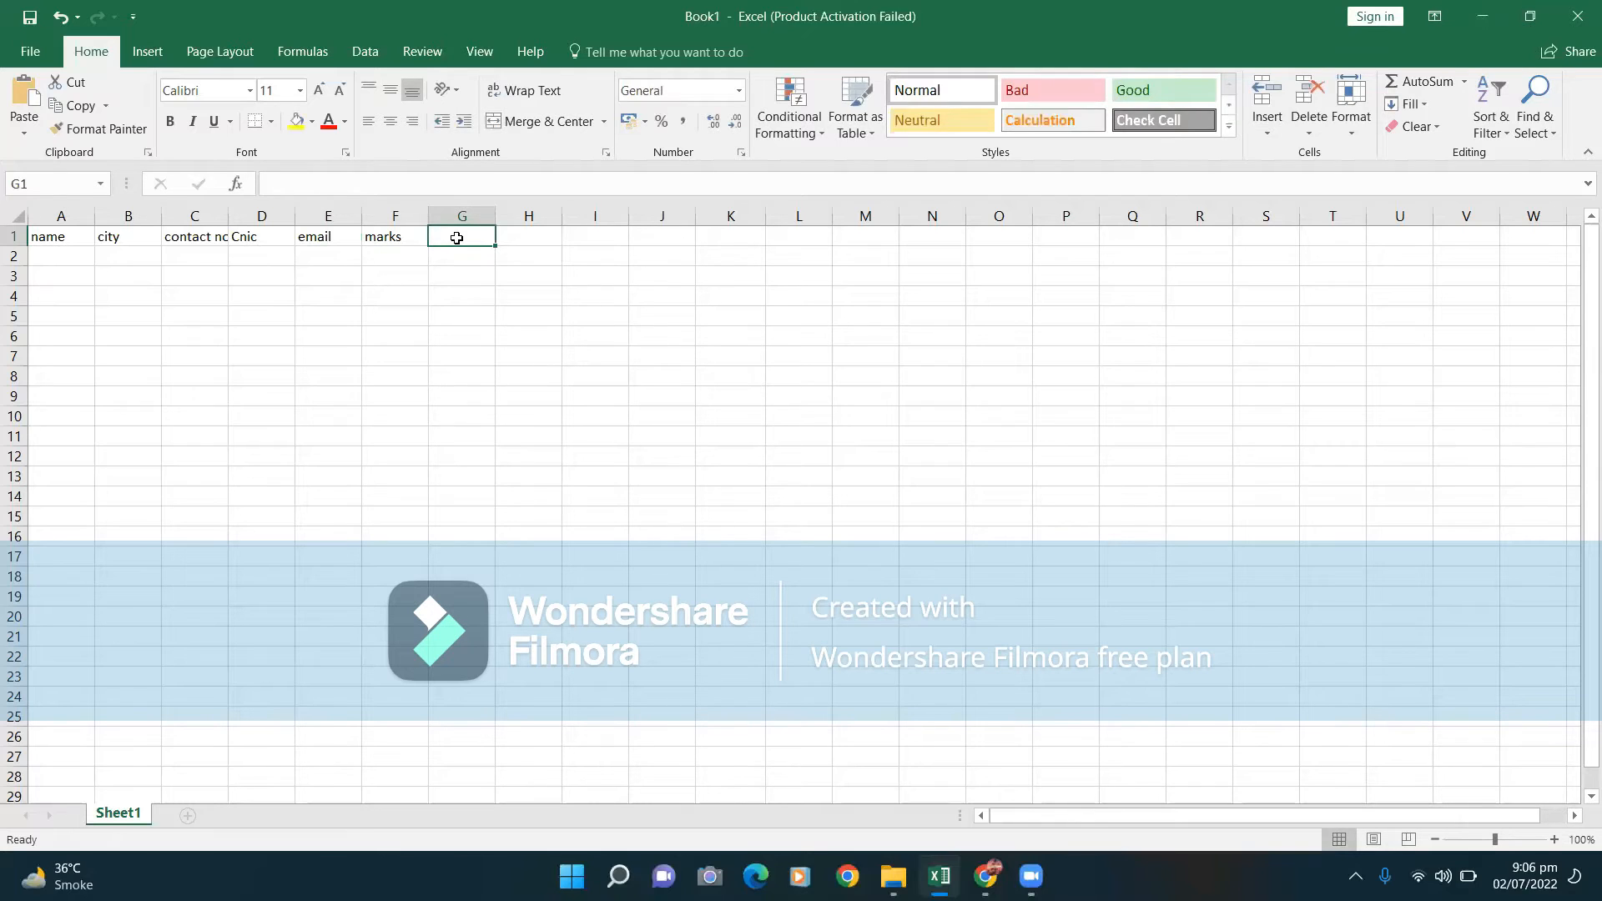
{"action": "type", "text": "total"}
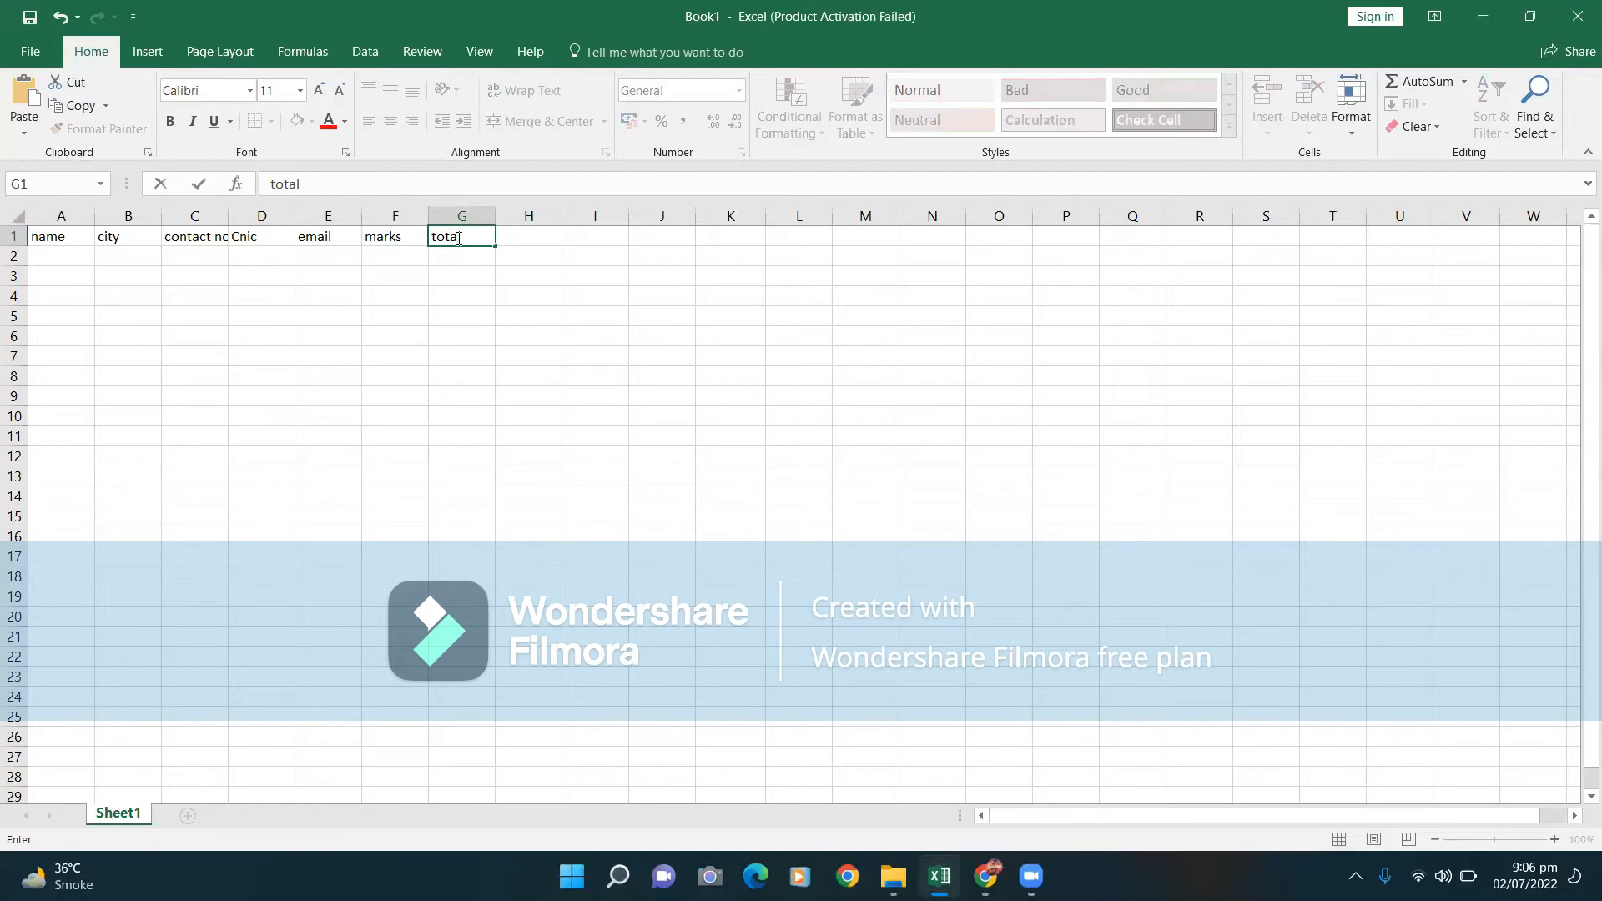
{"action": "type", "text": " marks"}
{"action": "key", "text": "F2"}
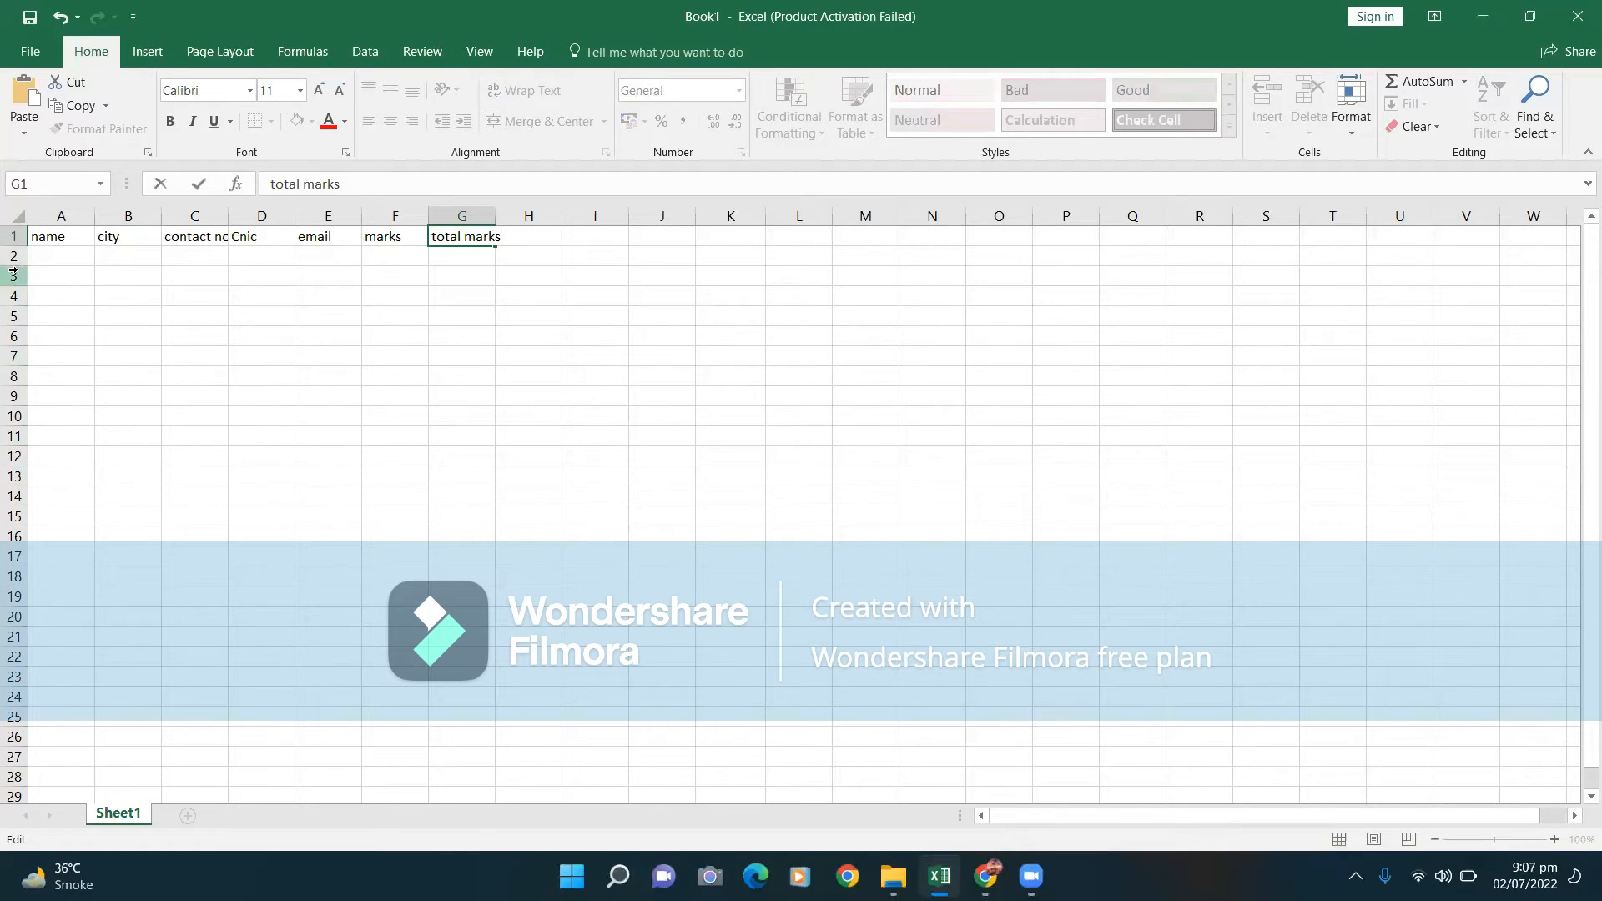
{"action": "left_click", "coordinate": [41, 256]}
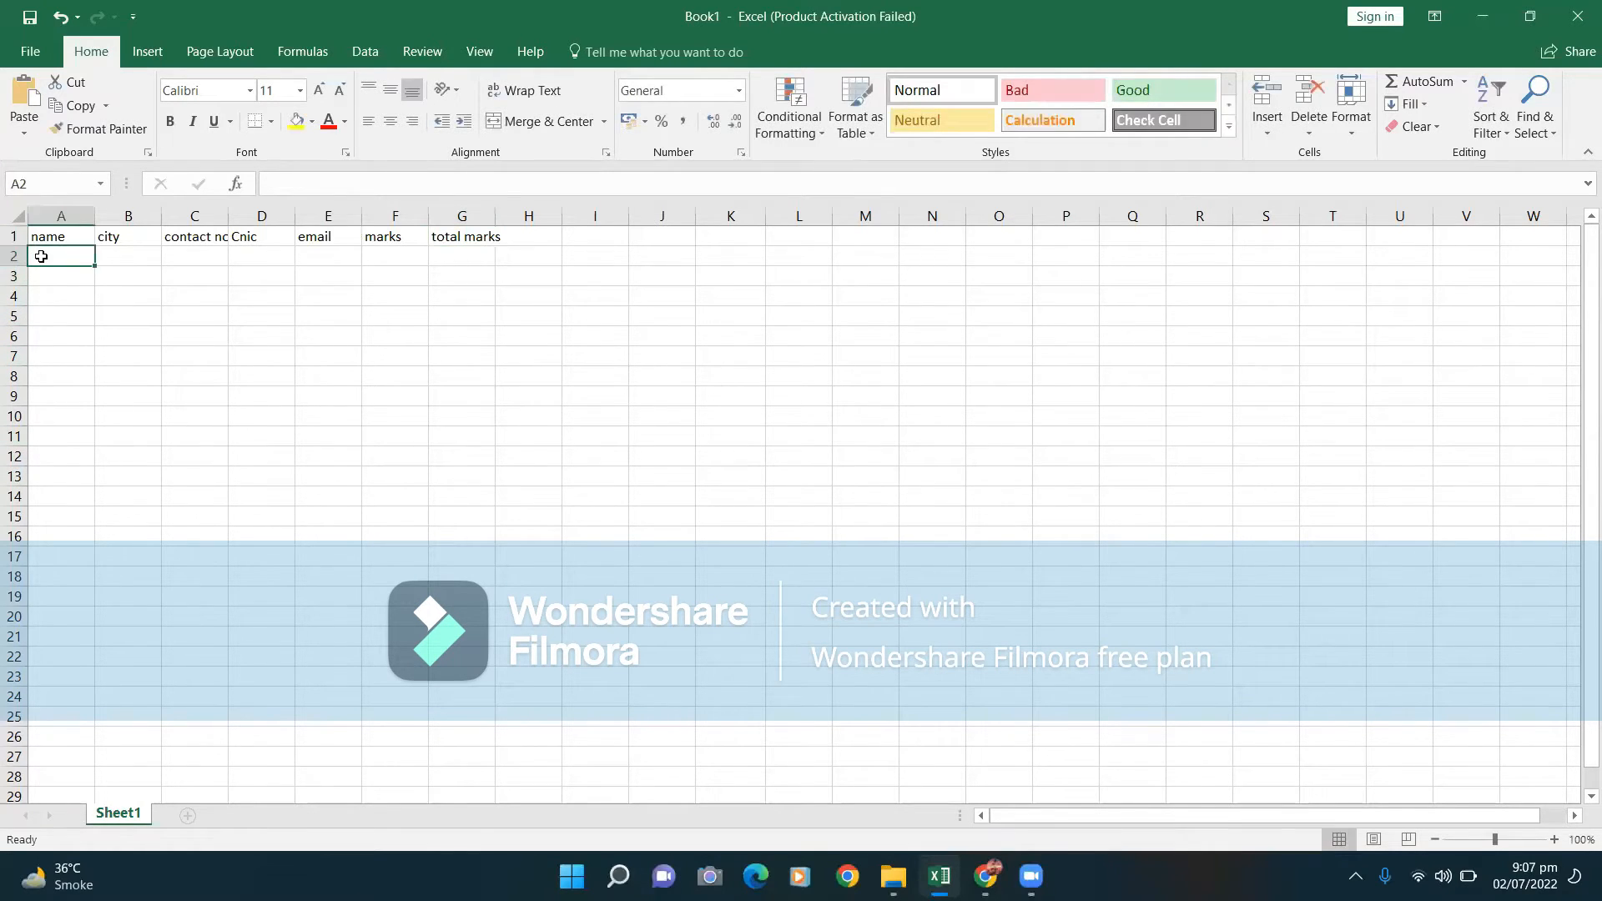
Fill A2:E2 with the student's name, city bhp, contact number, CNIC and e-mail address.
{"action": "type", "text": "nafia"}
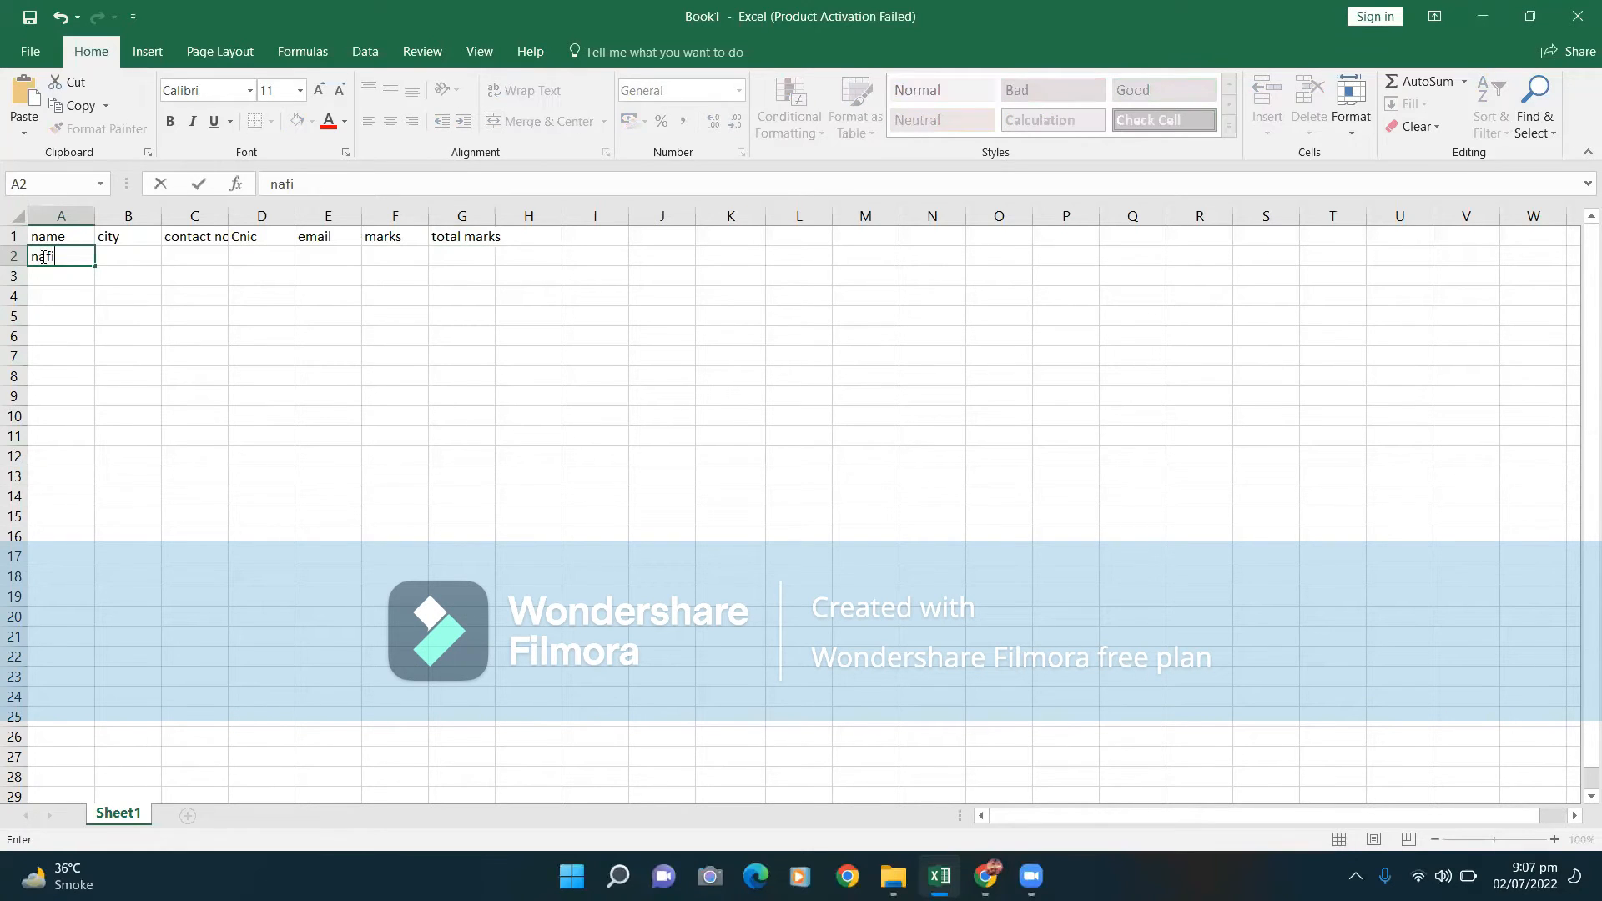
{"action": "left_click", "coordinate": [143, 258]}
{"action": "type", "text": "bhp"}
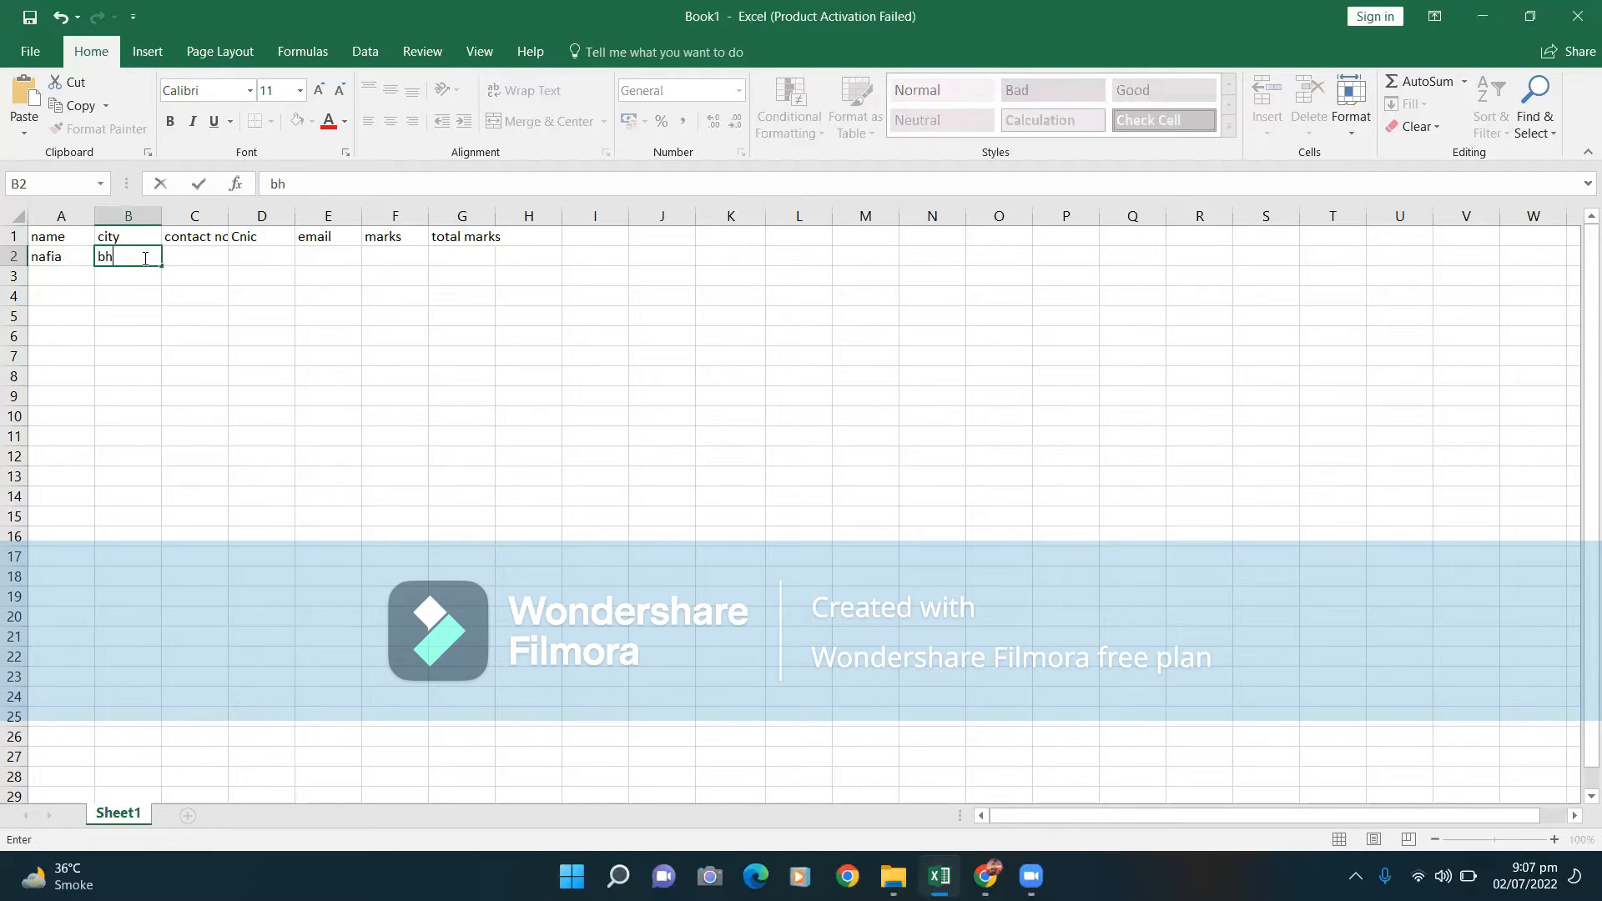
{"action": "left_click", "coordinate": [187, 257]}
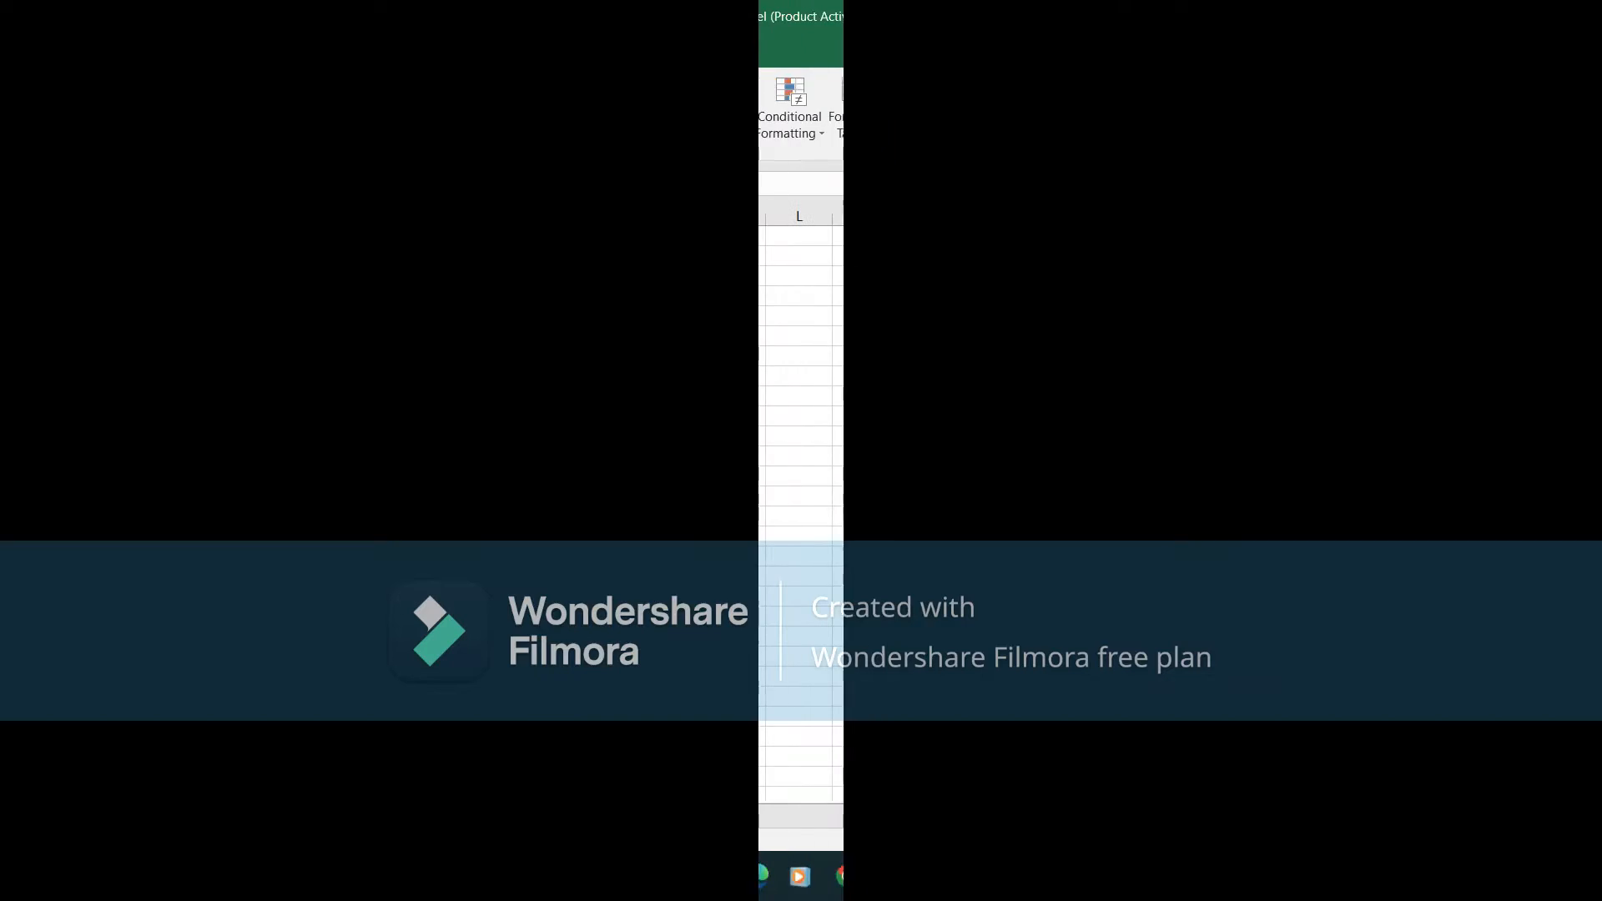
{"action": "type", "text": "433"}
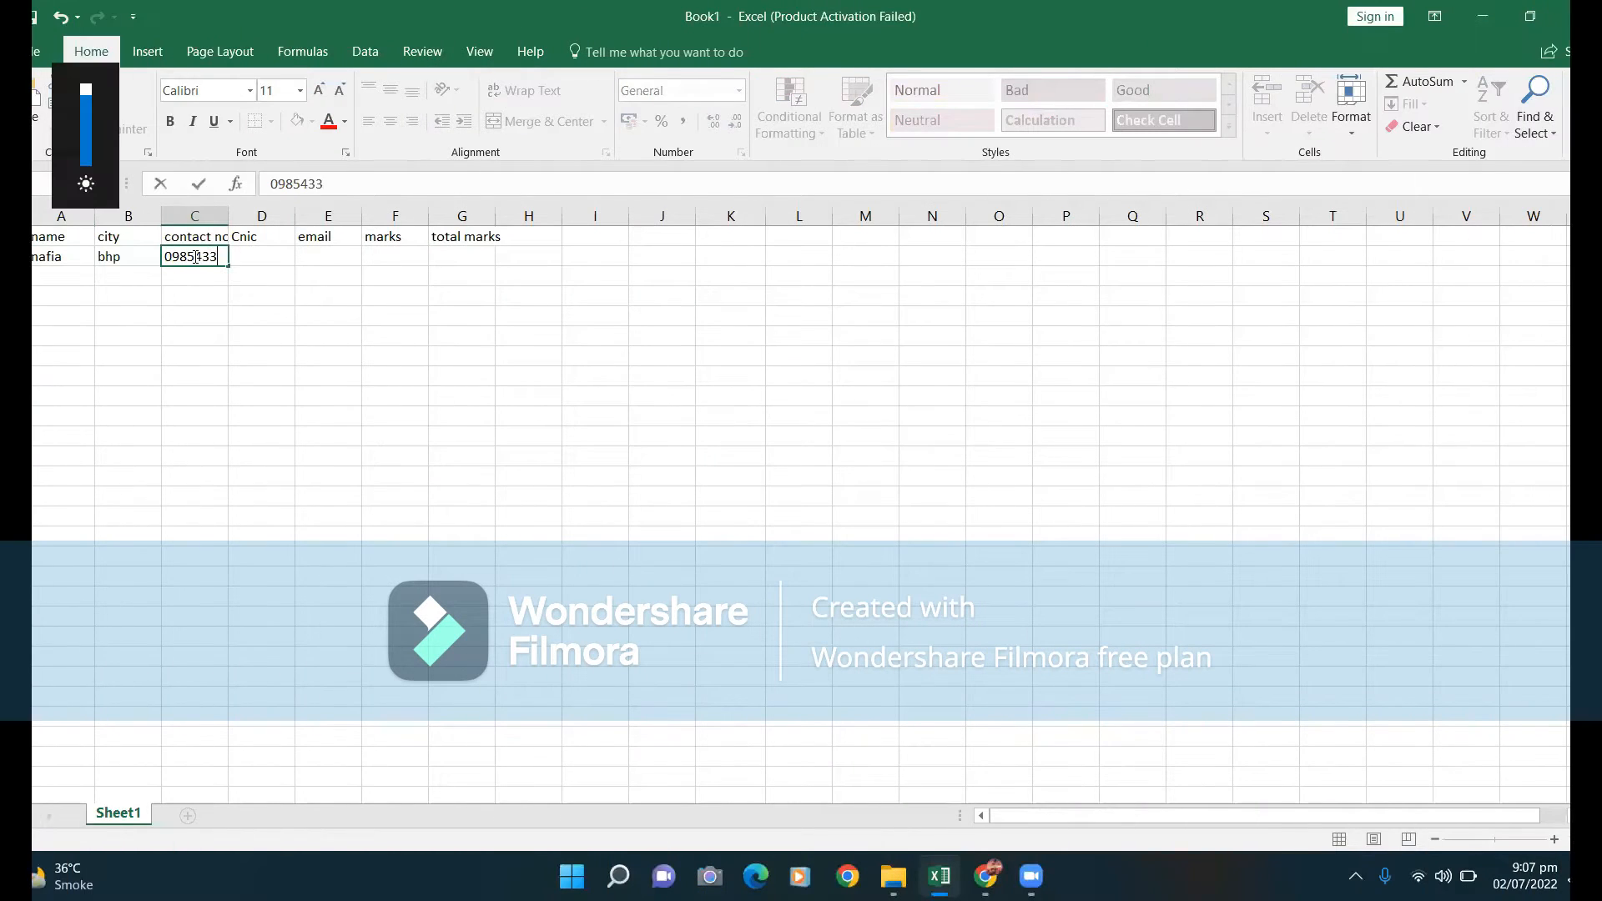
{"action": "left_click", "coordinate": [254, 259]}
{"action": "type", "text": "32145789"}
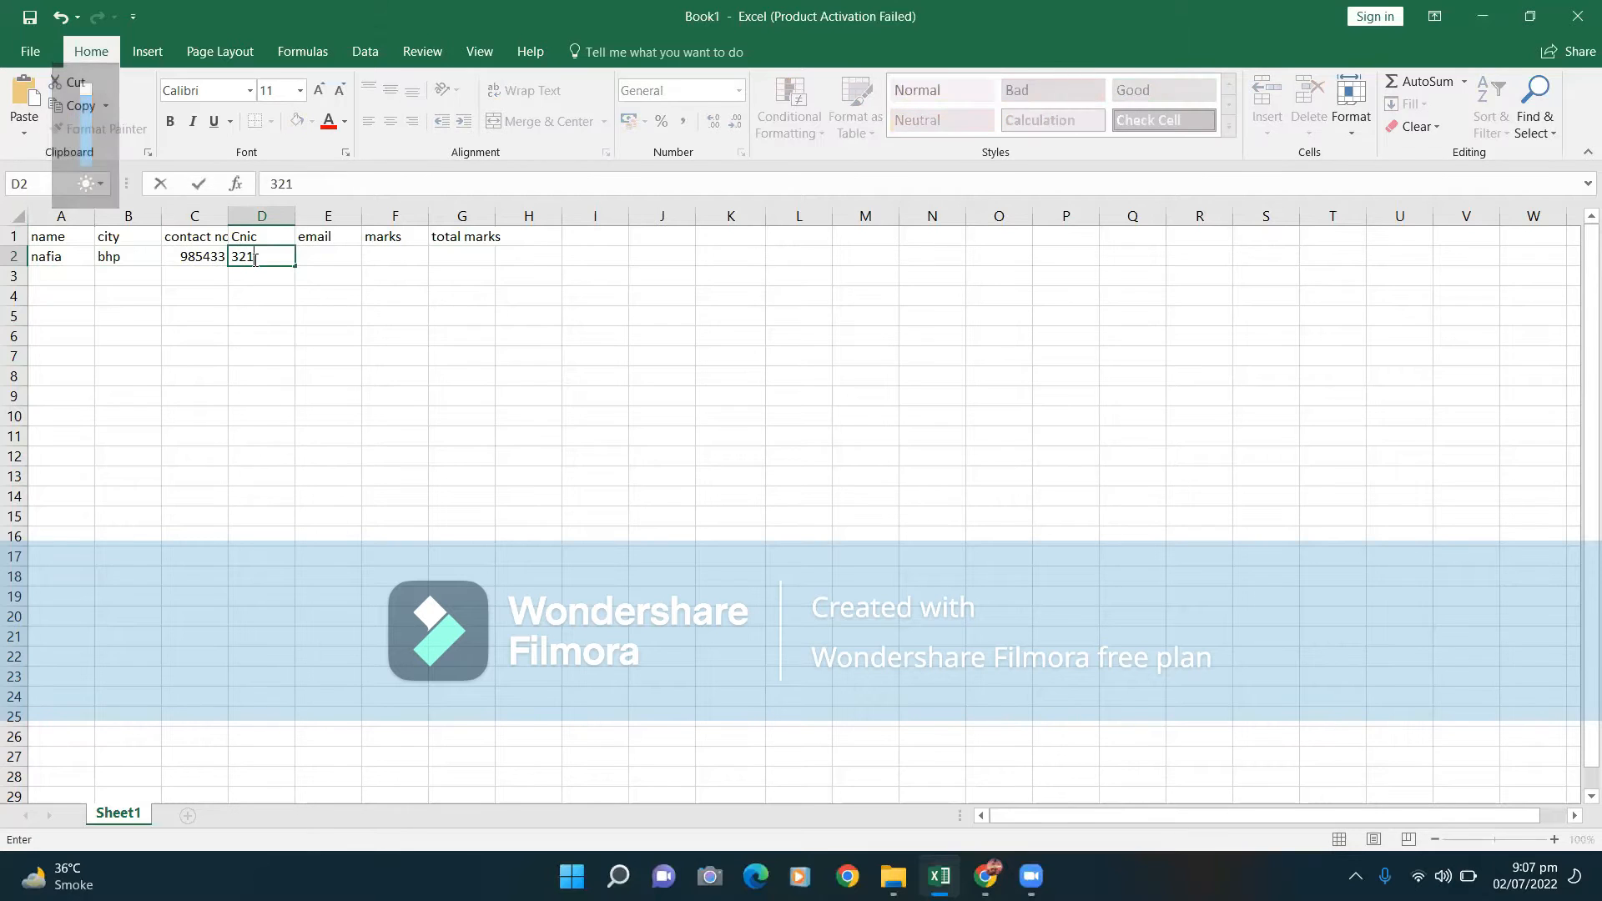
{"action": "left_click", "coordinate": [338, 259]}
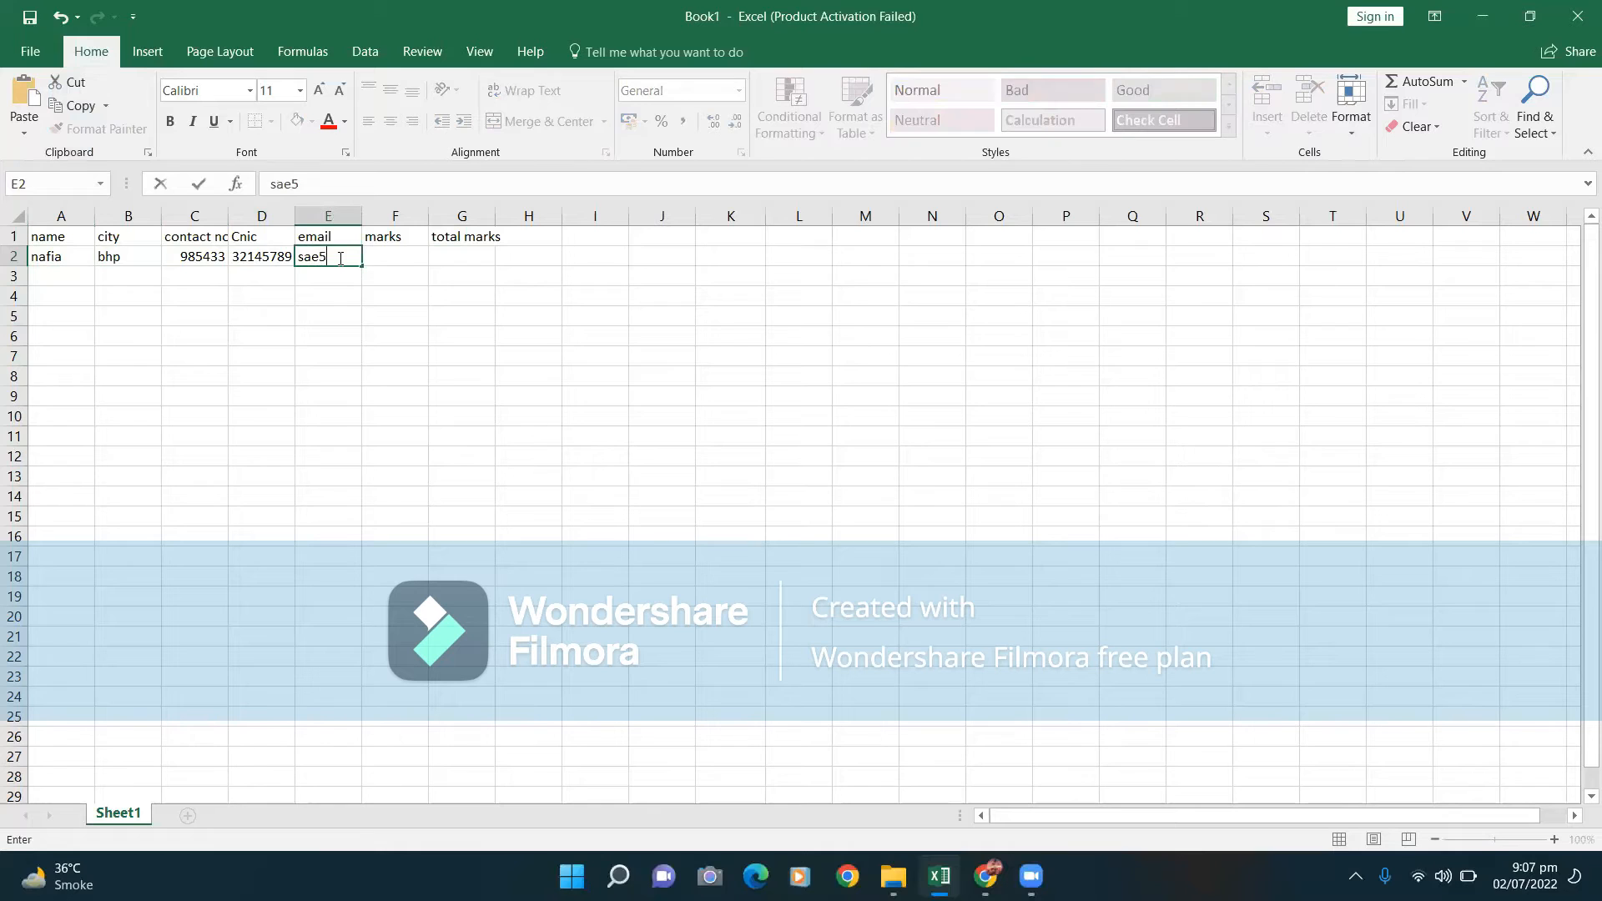
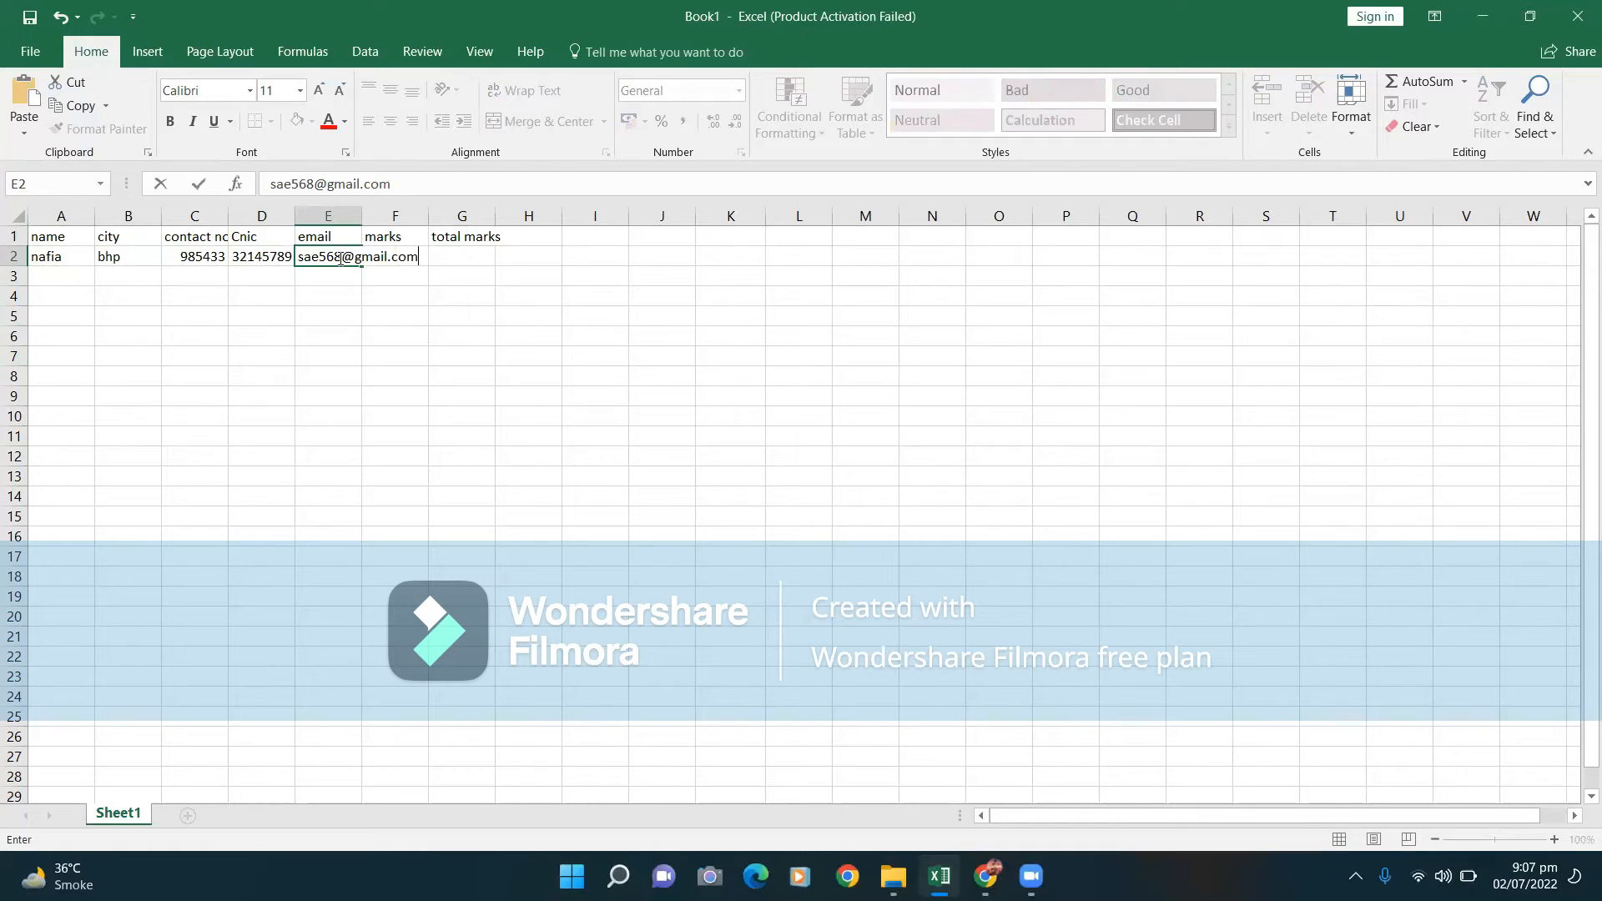
Widen column E for the e-mail, then enter marks 76 and total marks 87 in F2:G2.
{"action": "left_click", "coordinate": [416, 231]}
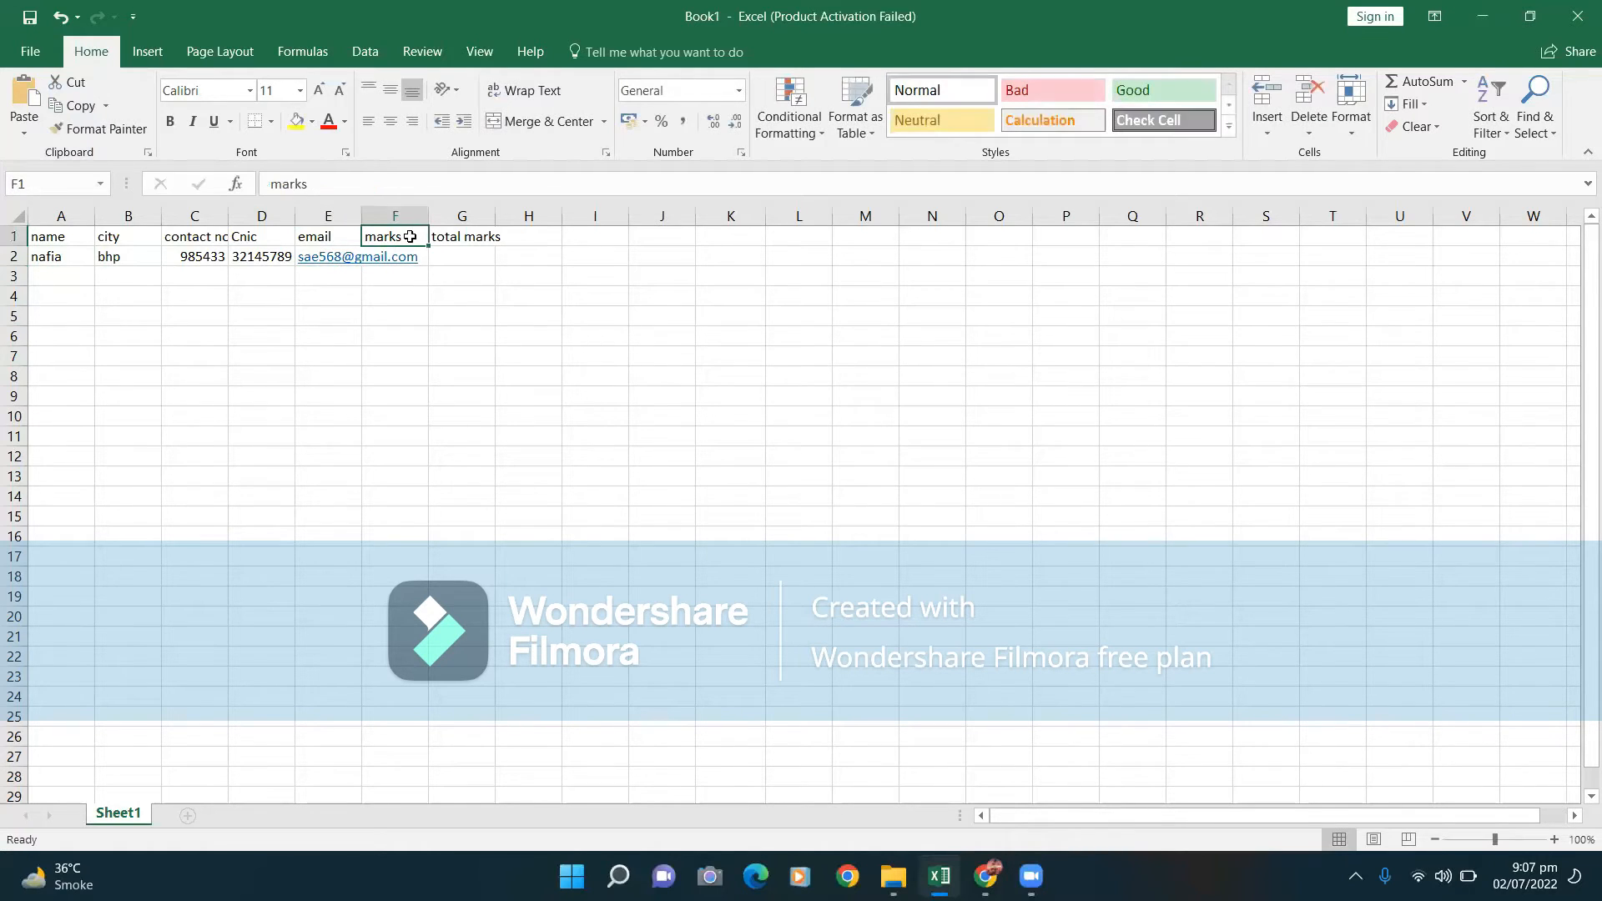
{"action": "left_click_drag", "start_coordinate": [361, 213], "coordinate": [460, 213]}
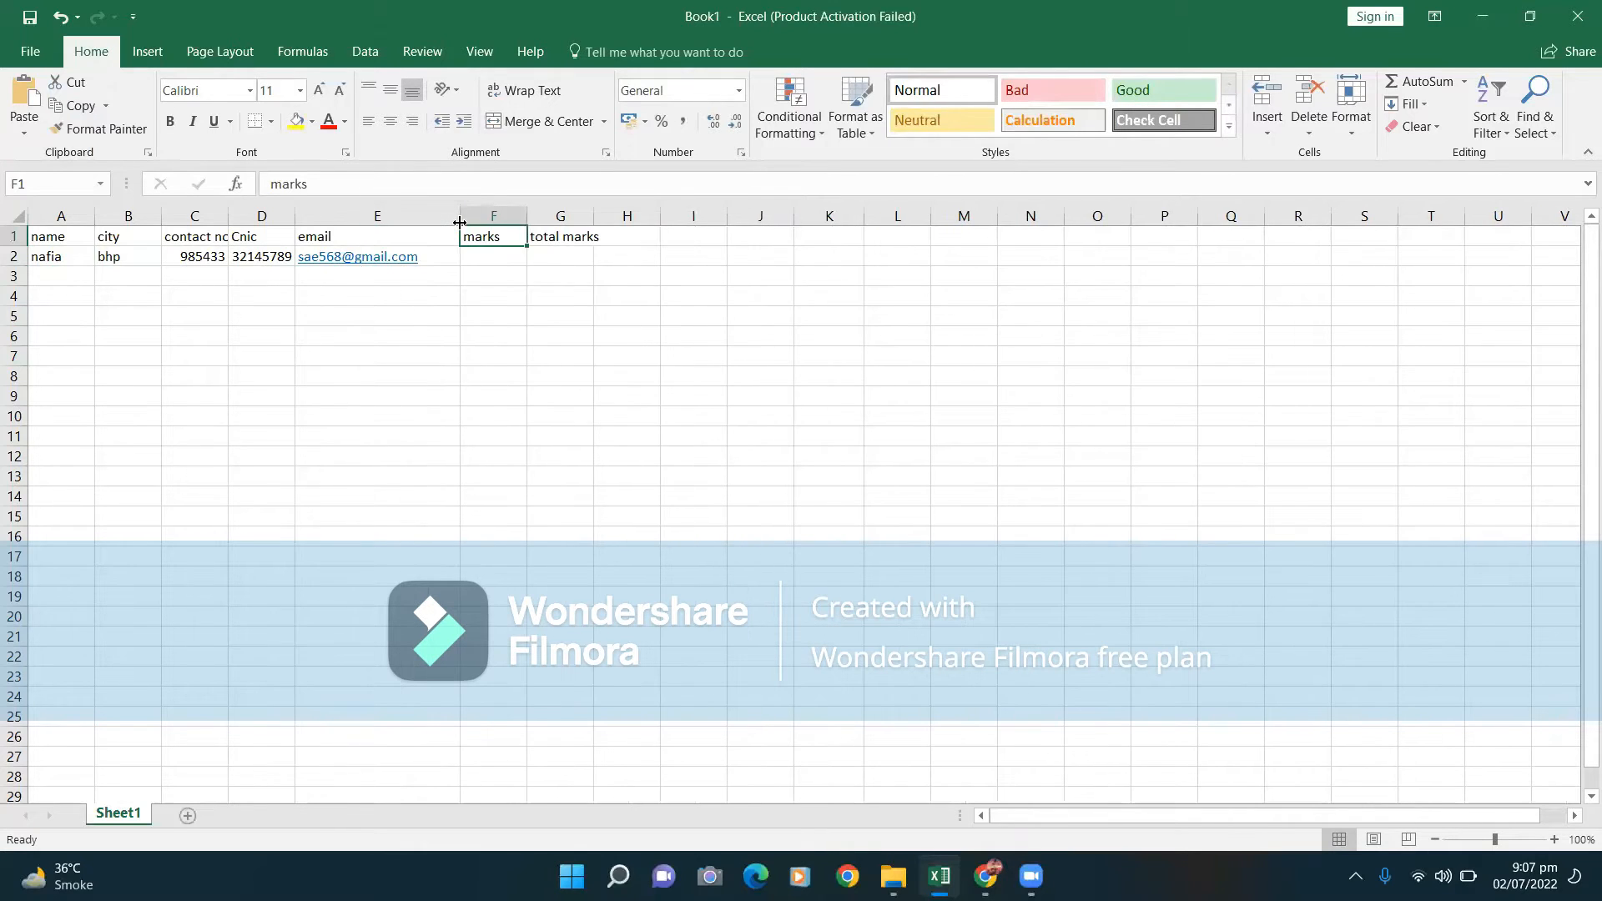
{"action": "left_click", "coordinate": [498, 255]}
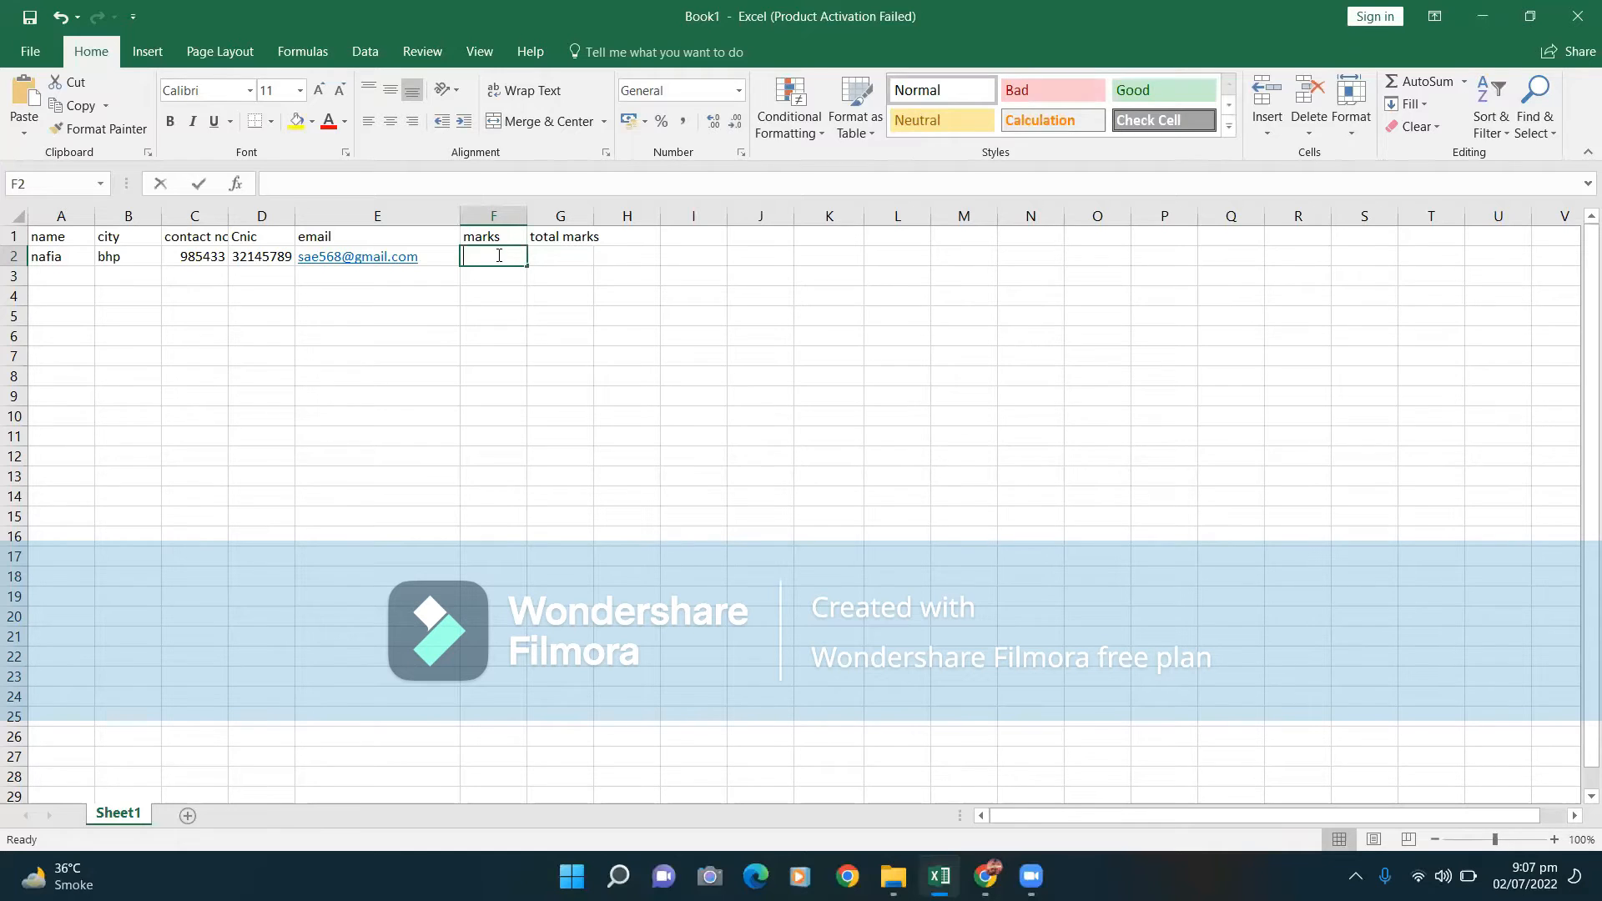
{"action": "type", "text": "76"}
{"action": "left_click", "coordinate": [570, 251]}
{"action": "type", "text": "87"}
{"action": "left_click", "coordinate": [573, 335]}
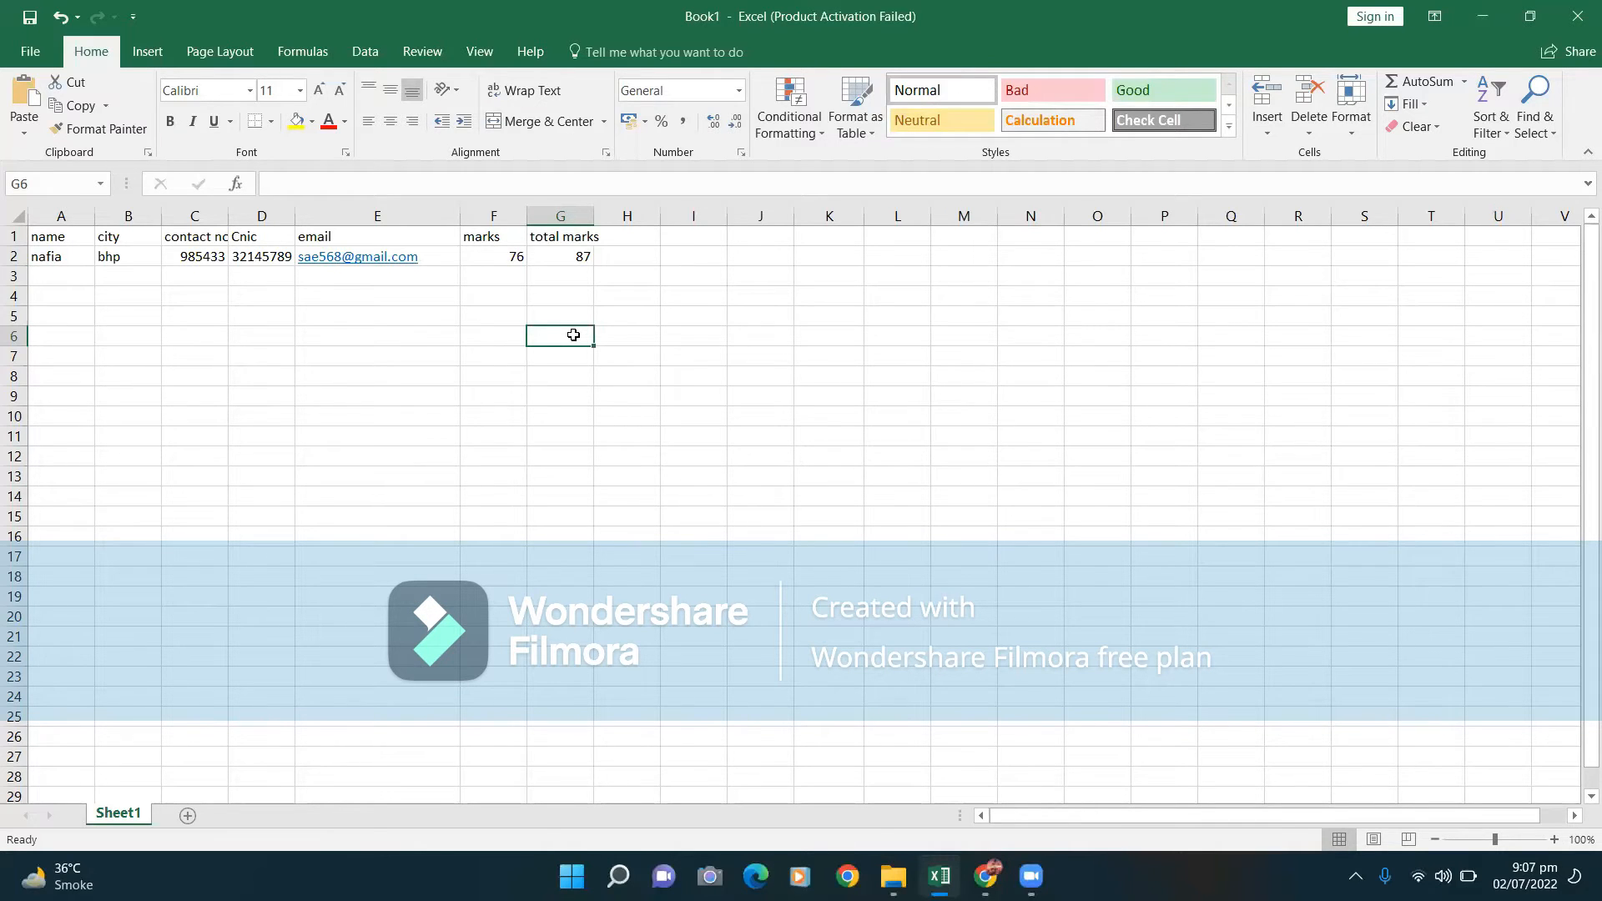
{"action": "left_click", "coordinate": [13, 256]}
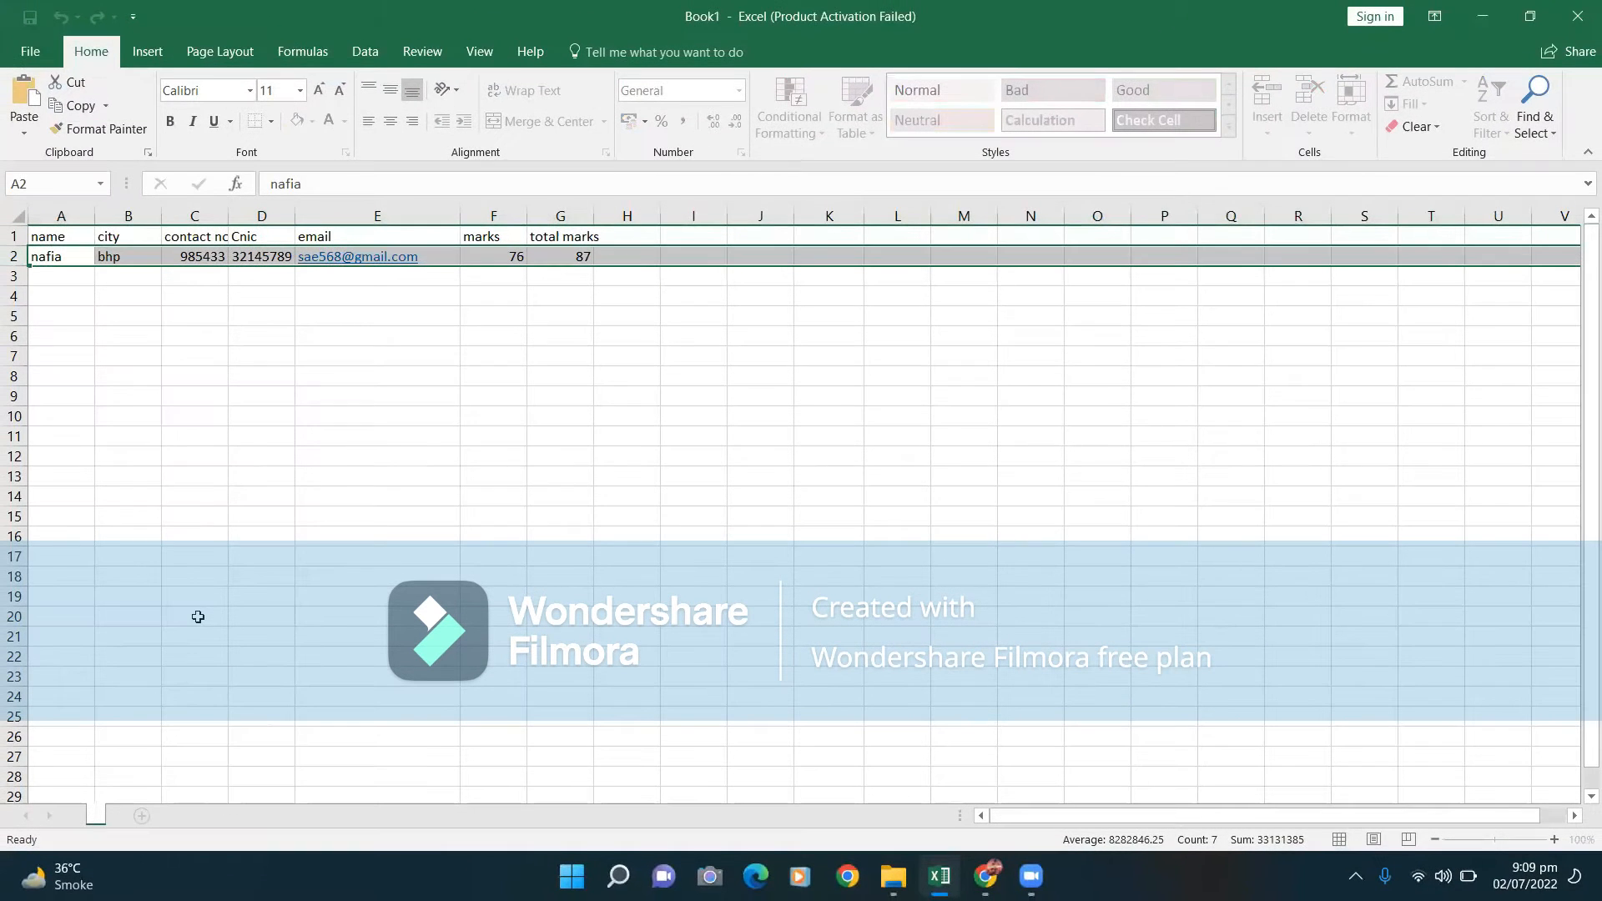
Type bhp as the new name of the Sheet1 tab.
{"action": "type", "text": "bhp"}
Add a second sheet named rhy after bhp, then add a blank Sheet3.
{"action": "left_click", "coordinate": [173, 818]}
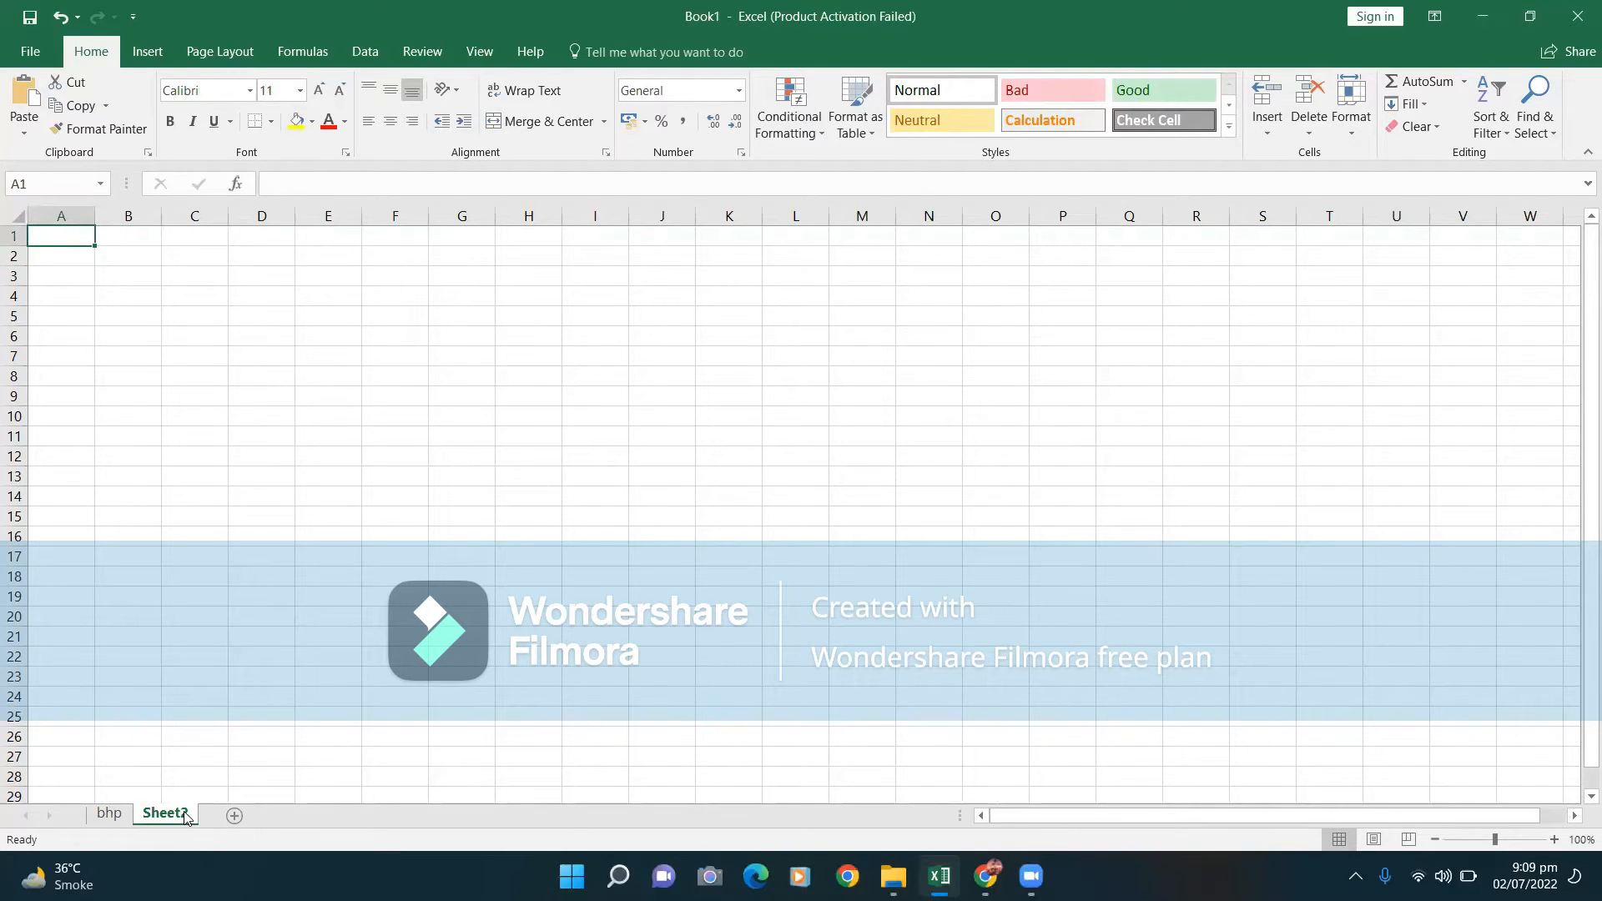
{"action": "key", "text": "BackSpace"}
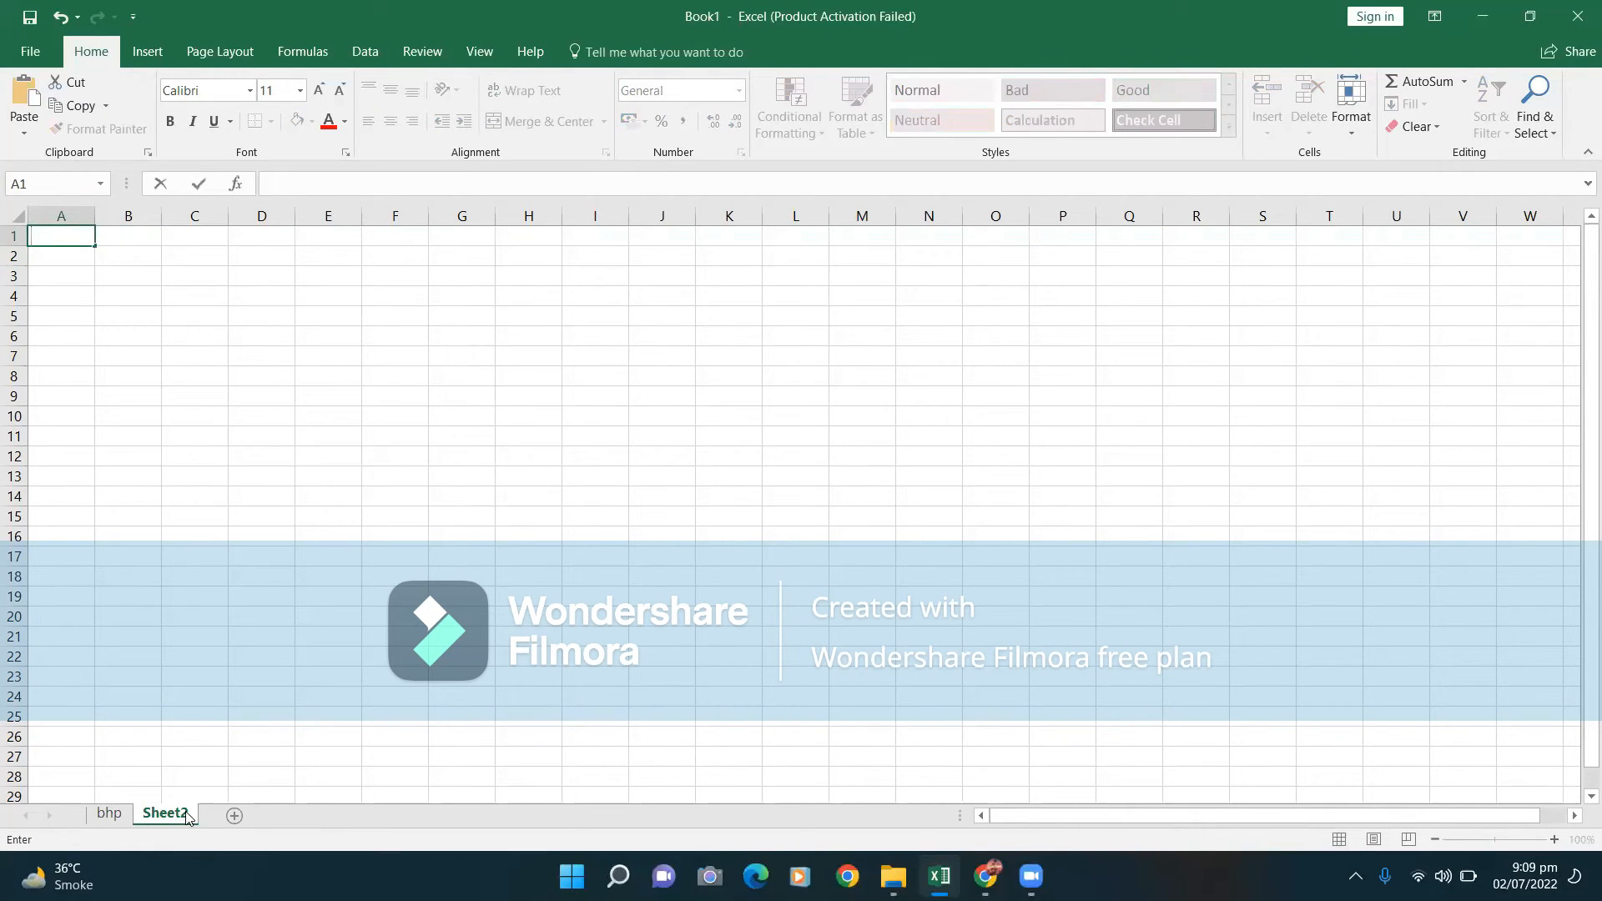
{"action": "right_click", "coordinate": [187, 817]}
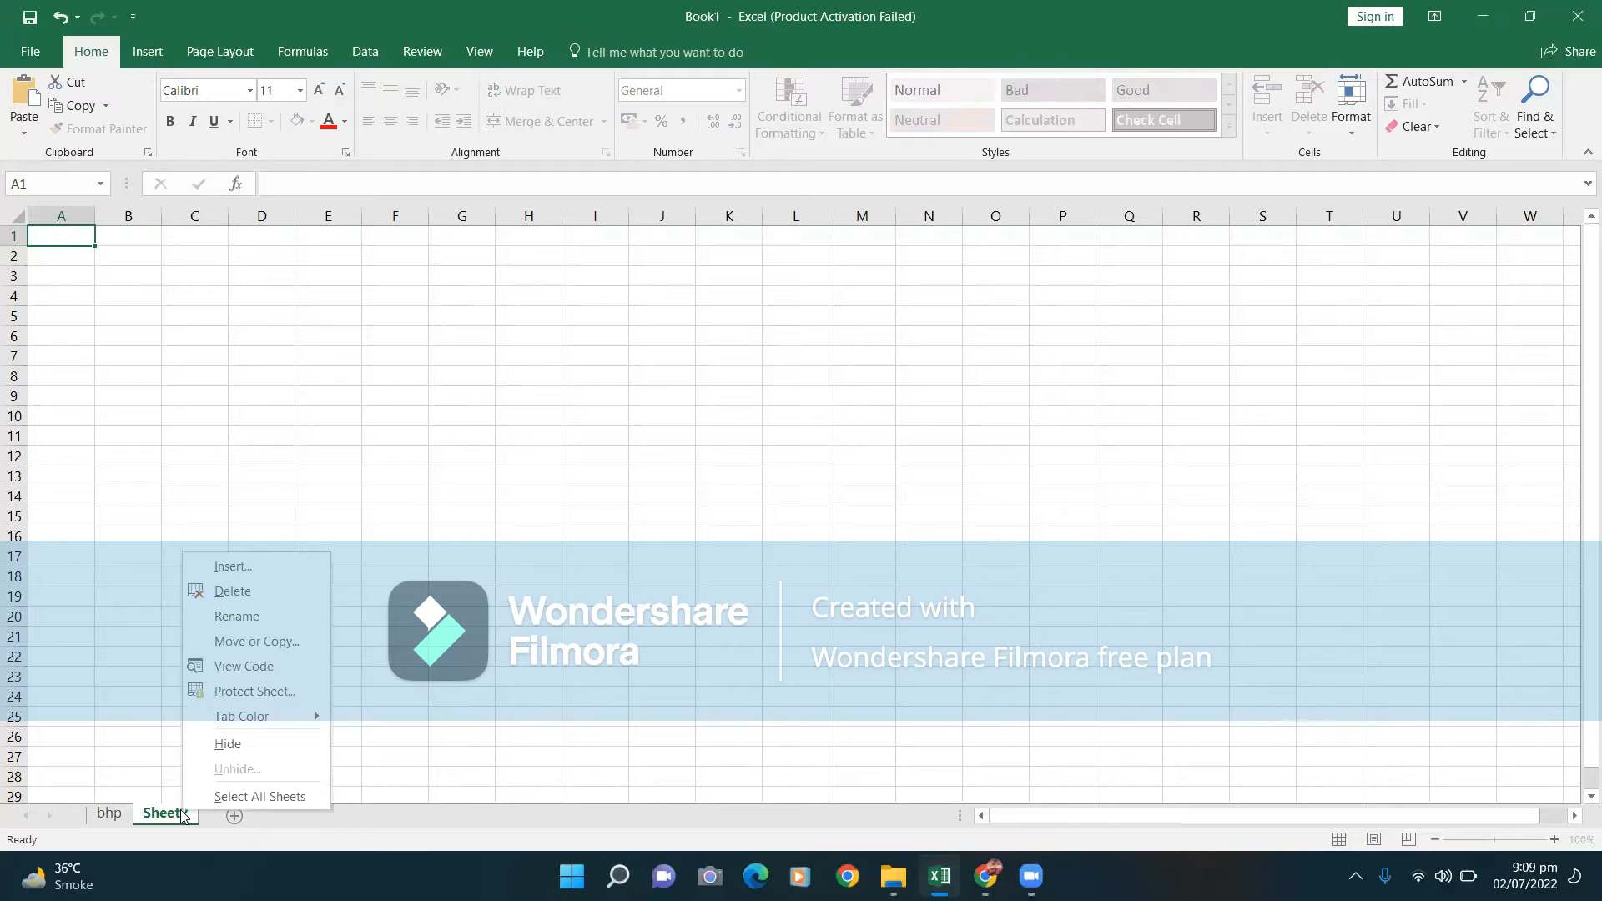
{"action": "left_click", "coordinate": [208, 605]}
{"action": "key", "text": "BackSpace"}
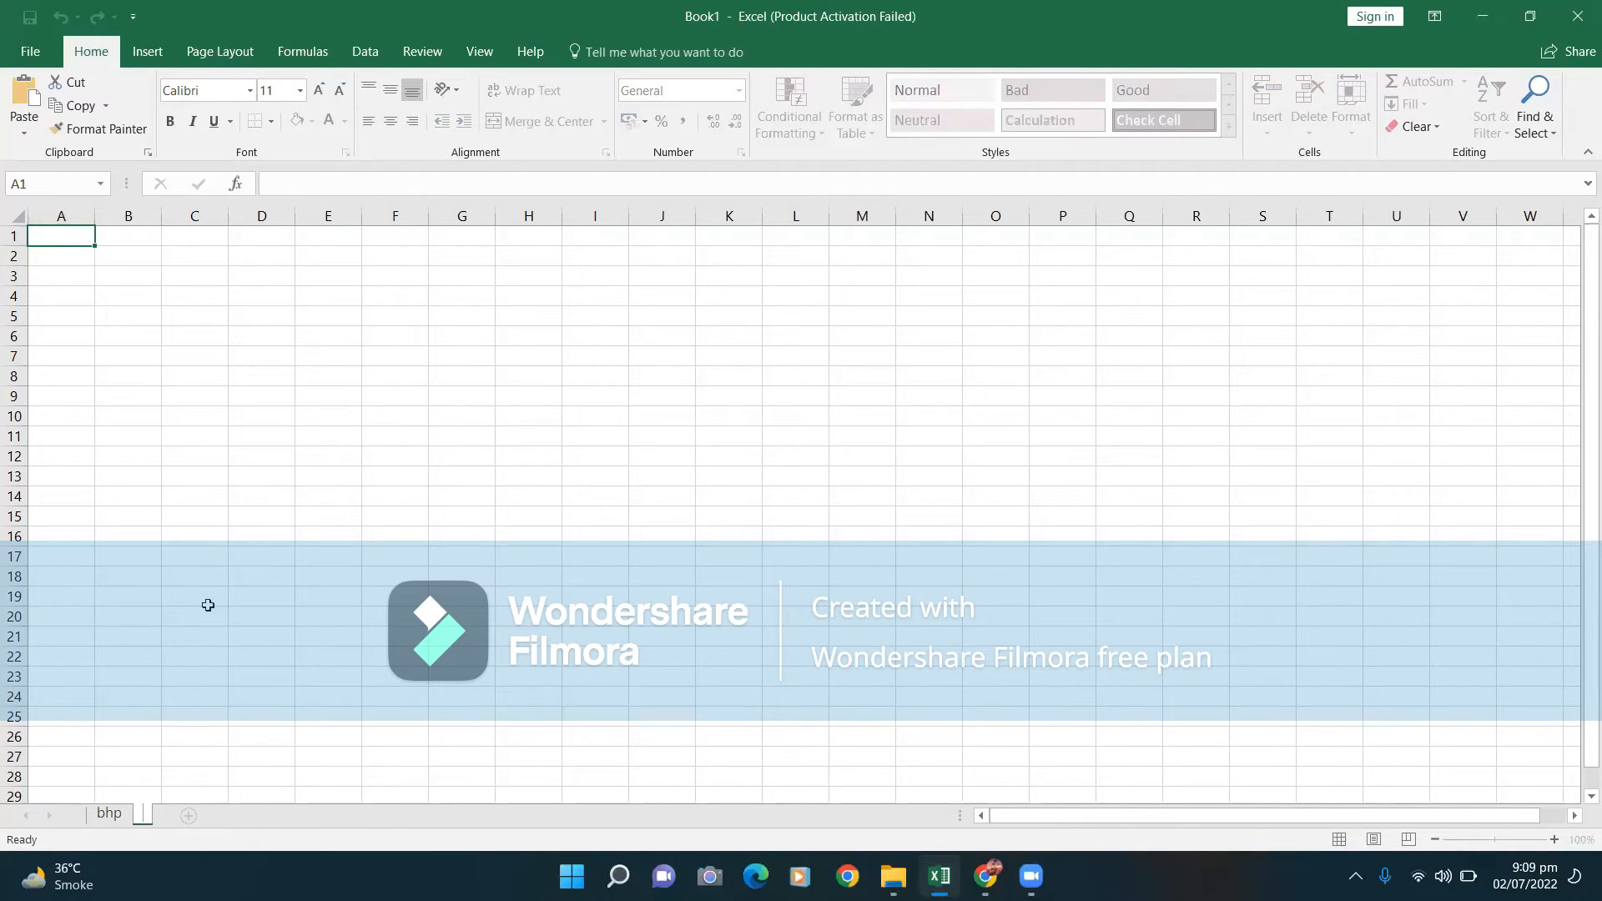
{"action": "type", "text": "rhy"}
{"action": "left_click", "coordinate": [214, 816]}
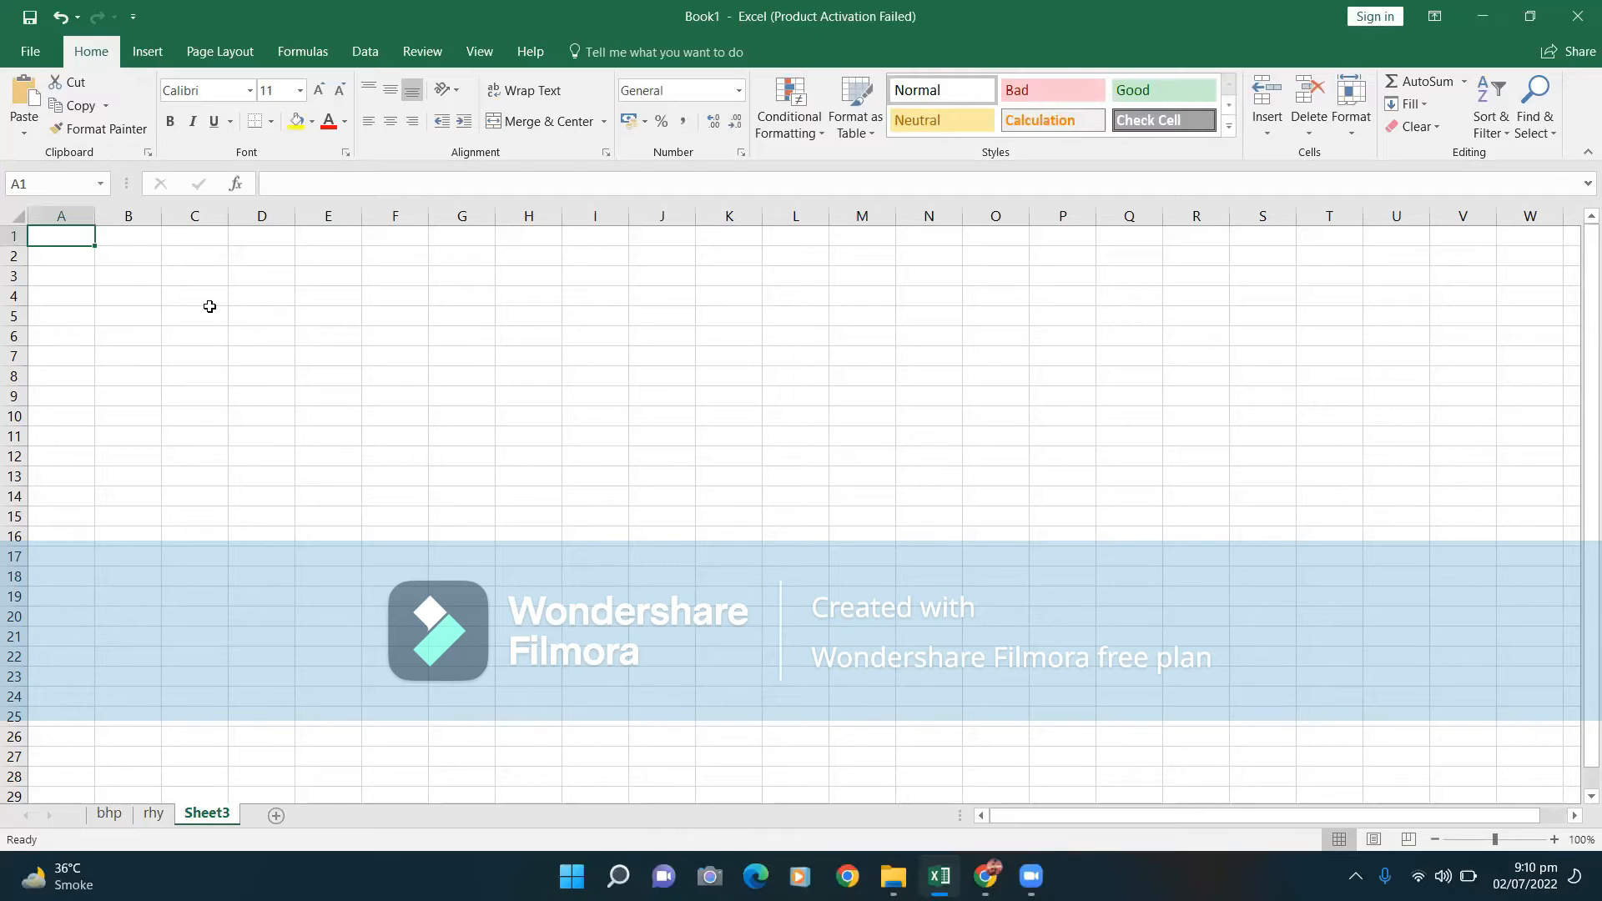
Switch back to the bhp sheet tab.
{"action": "left_click", "coordinate": [107, 814]}
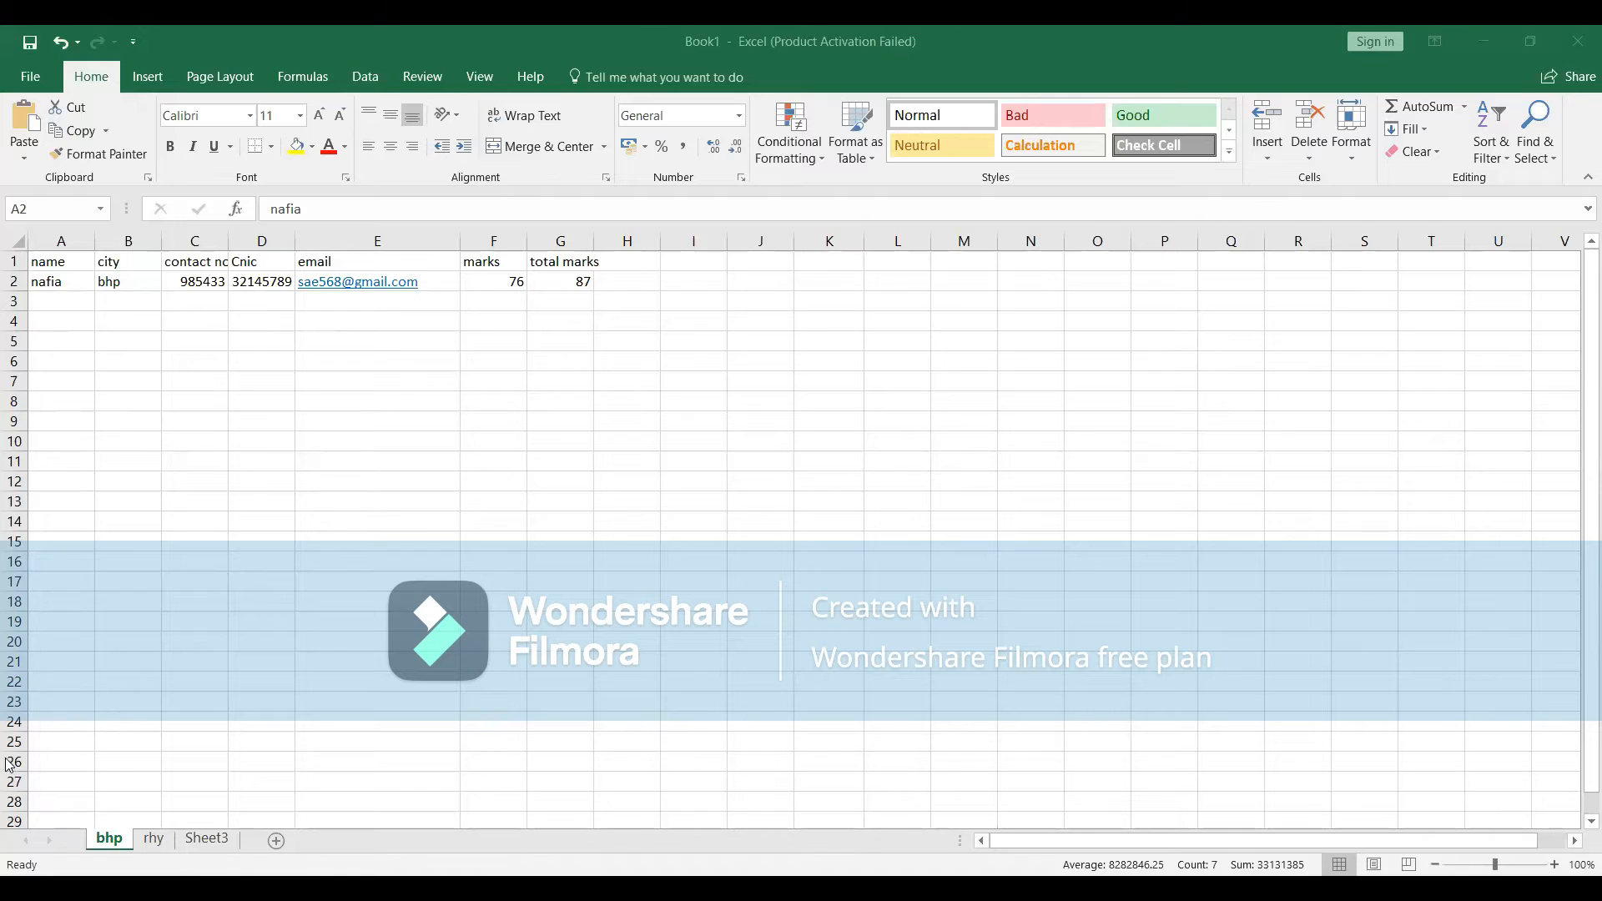
{"action": "left_click", "coordinate": [133, 767]}
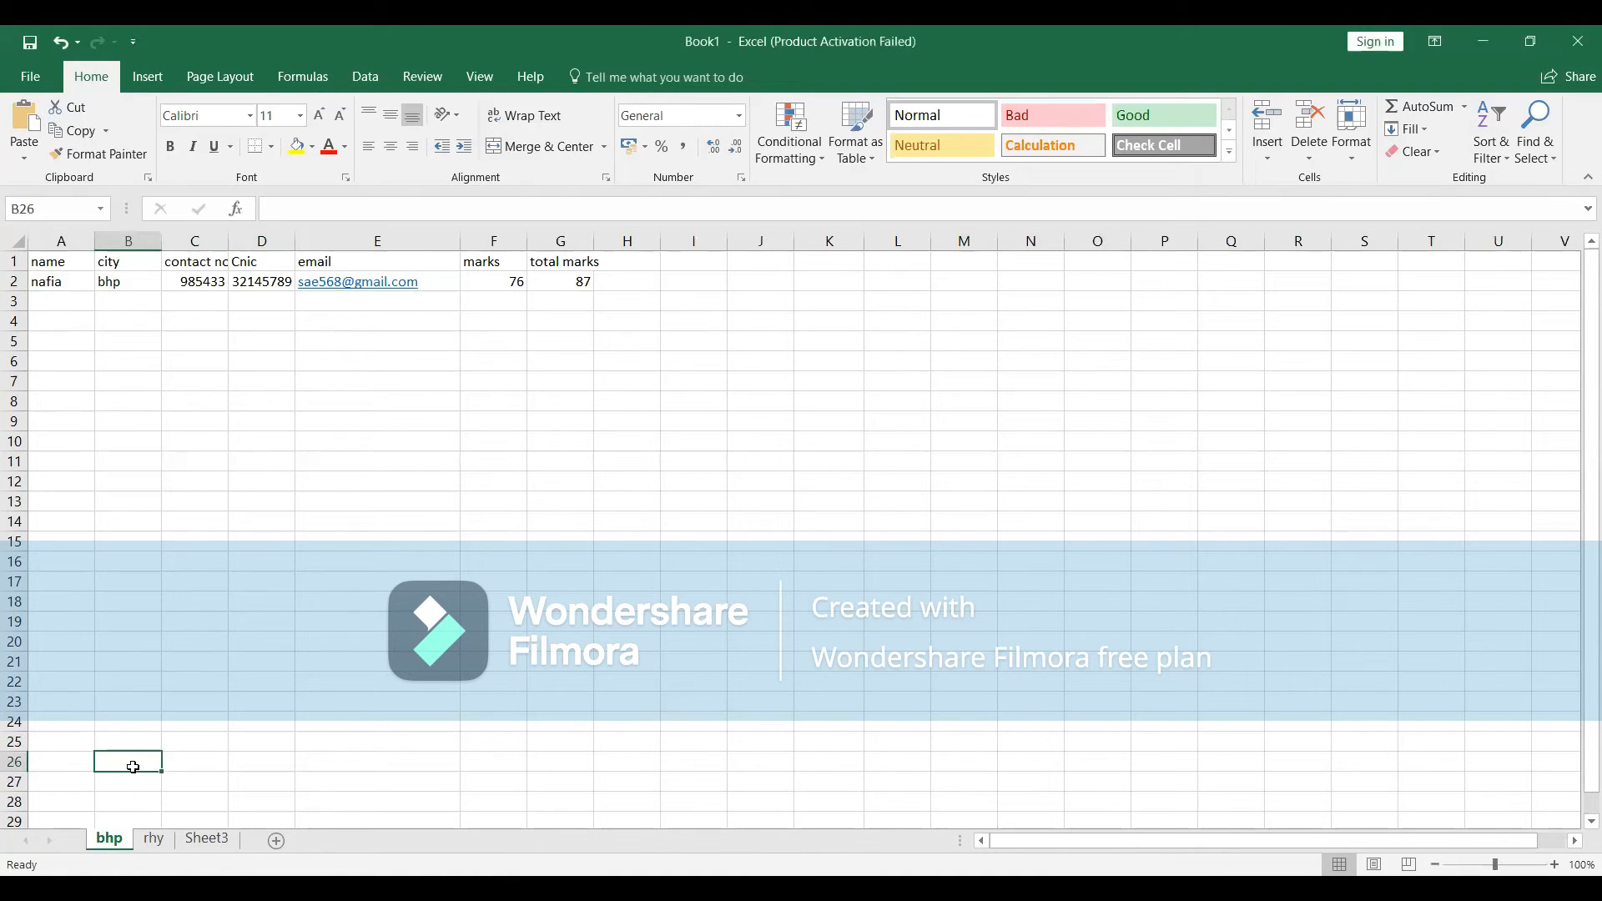
{"action": "type", "text": "lahore"}
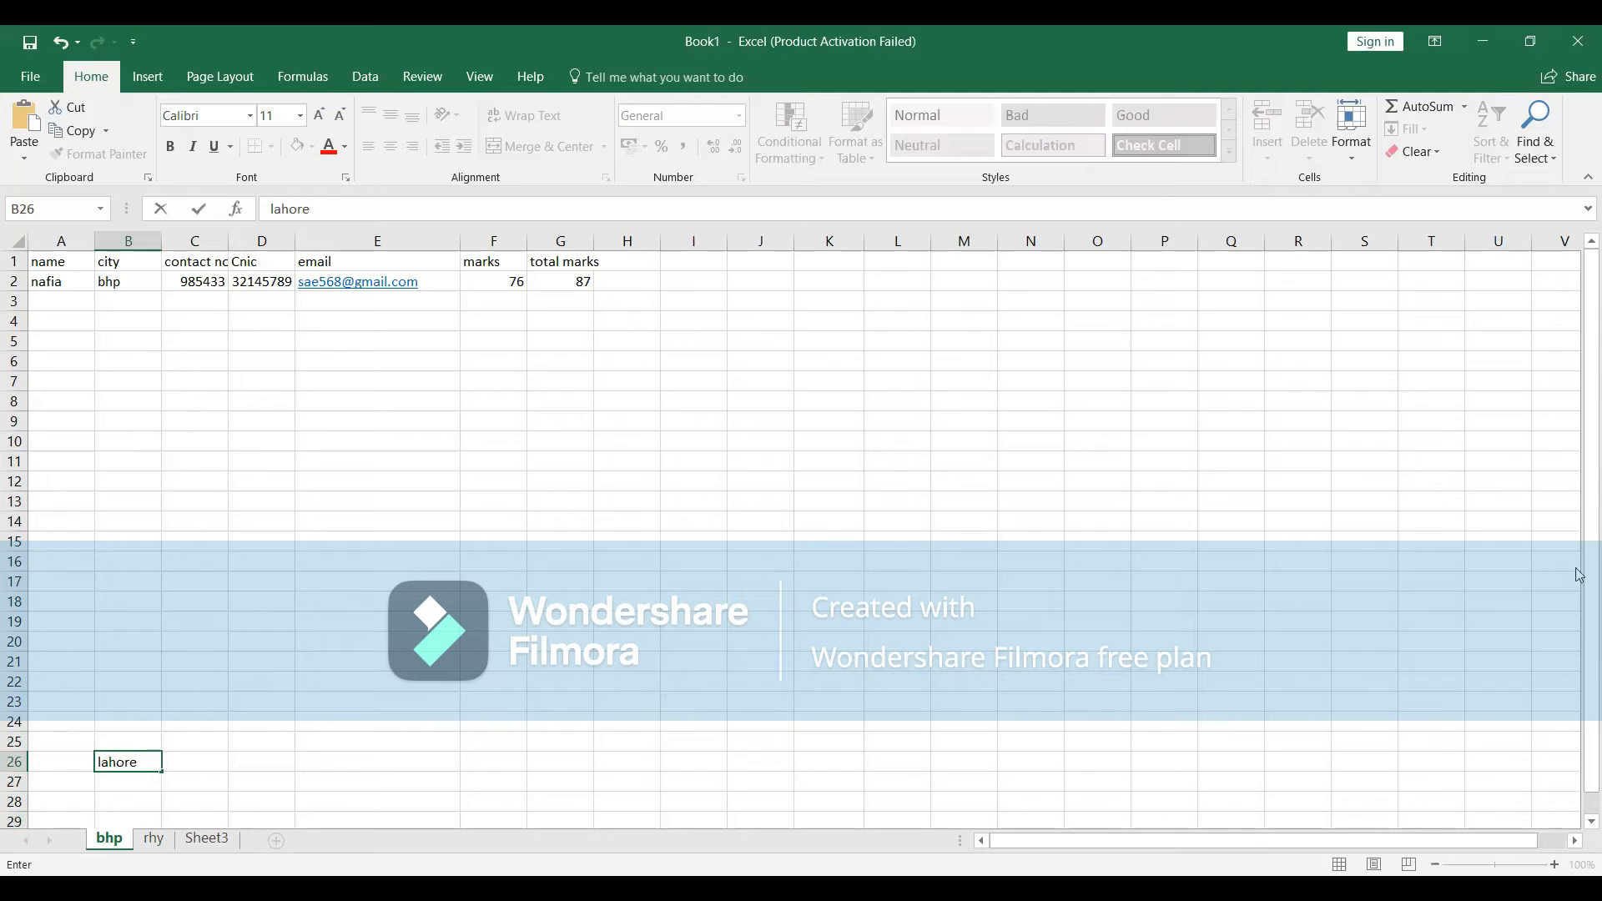
{"action": "scroll", "coordinate": [1579, 622], "scroll_direction": "down", "scroll_amount": 1}
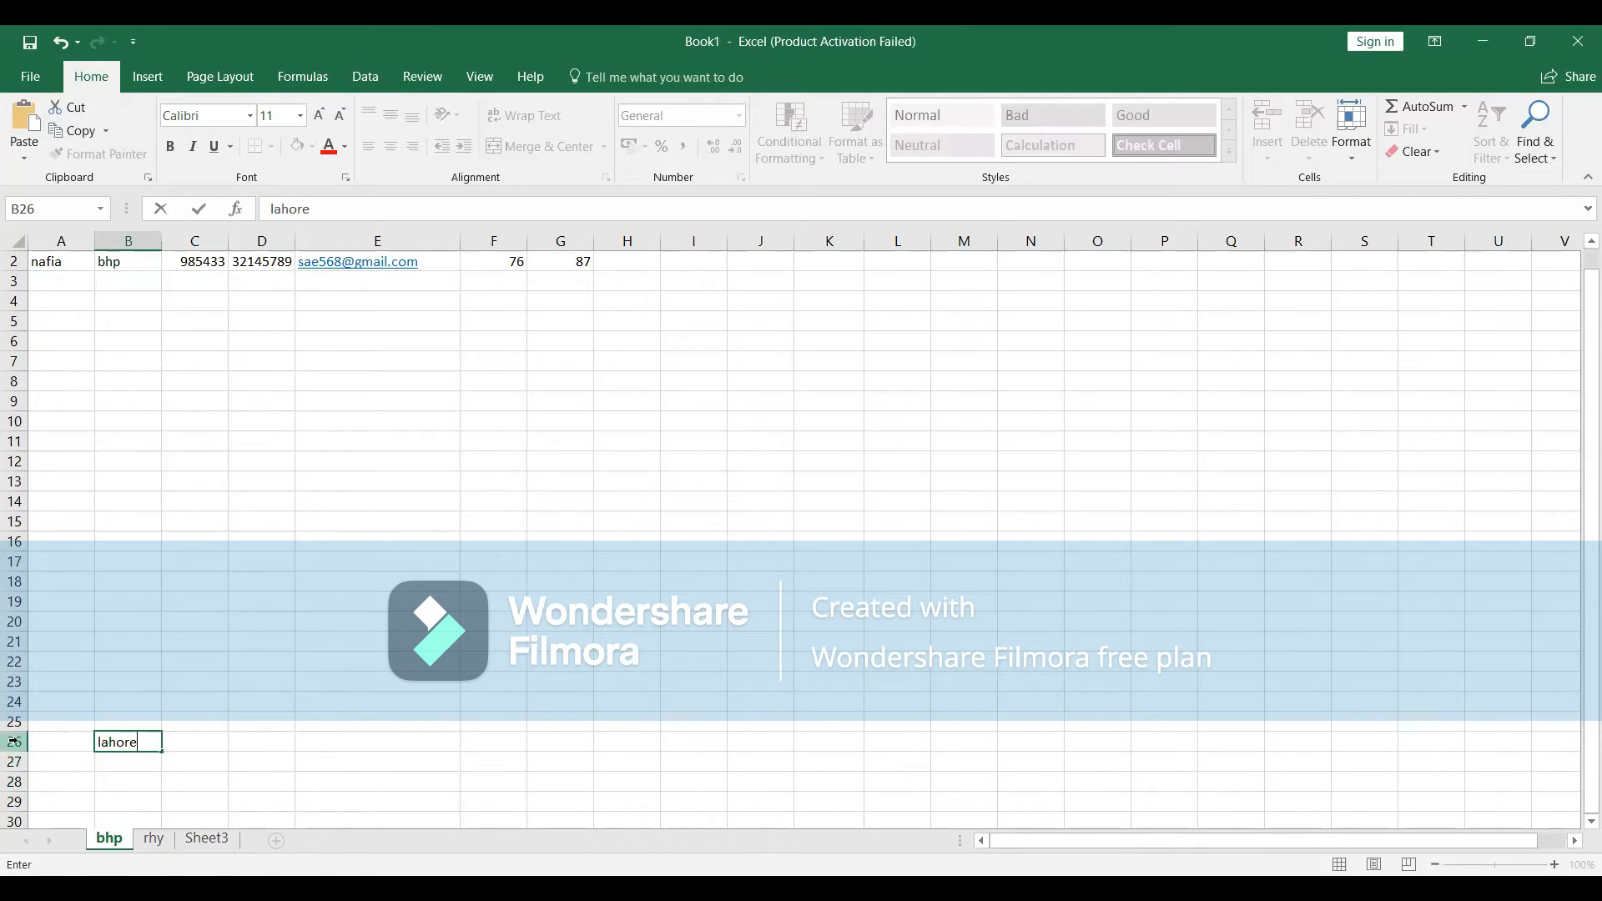
{"action": "left_click", "coordinate": [151, 745]}
{"action": "key", "text": "BackSpace"}
{"action": "key", "text": "BackSpace"}
{"action": "key", "text": "BackSpace"}
{"action": "key", "text": "BackSpace"}
{"action": "key", "text": "BackSpace"}
{"action": "key", "text": "BackSpace"}
{"action": "key", "text": "alt+Tab"}
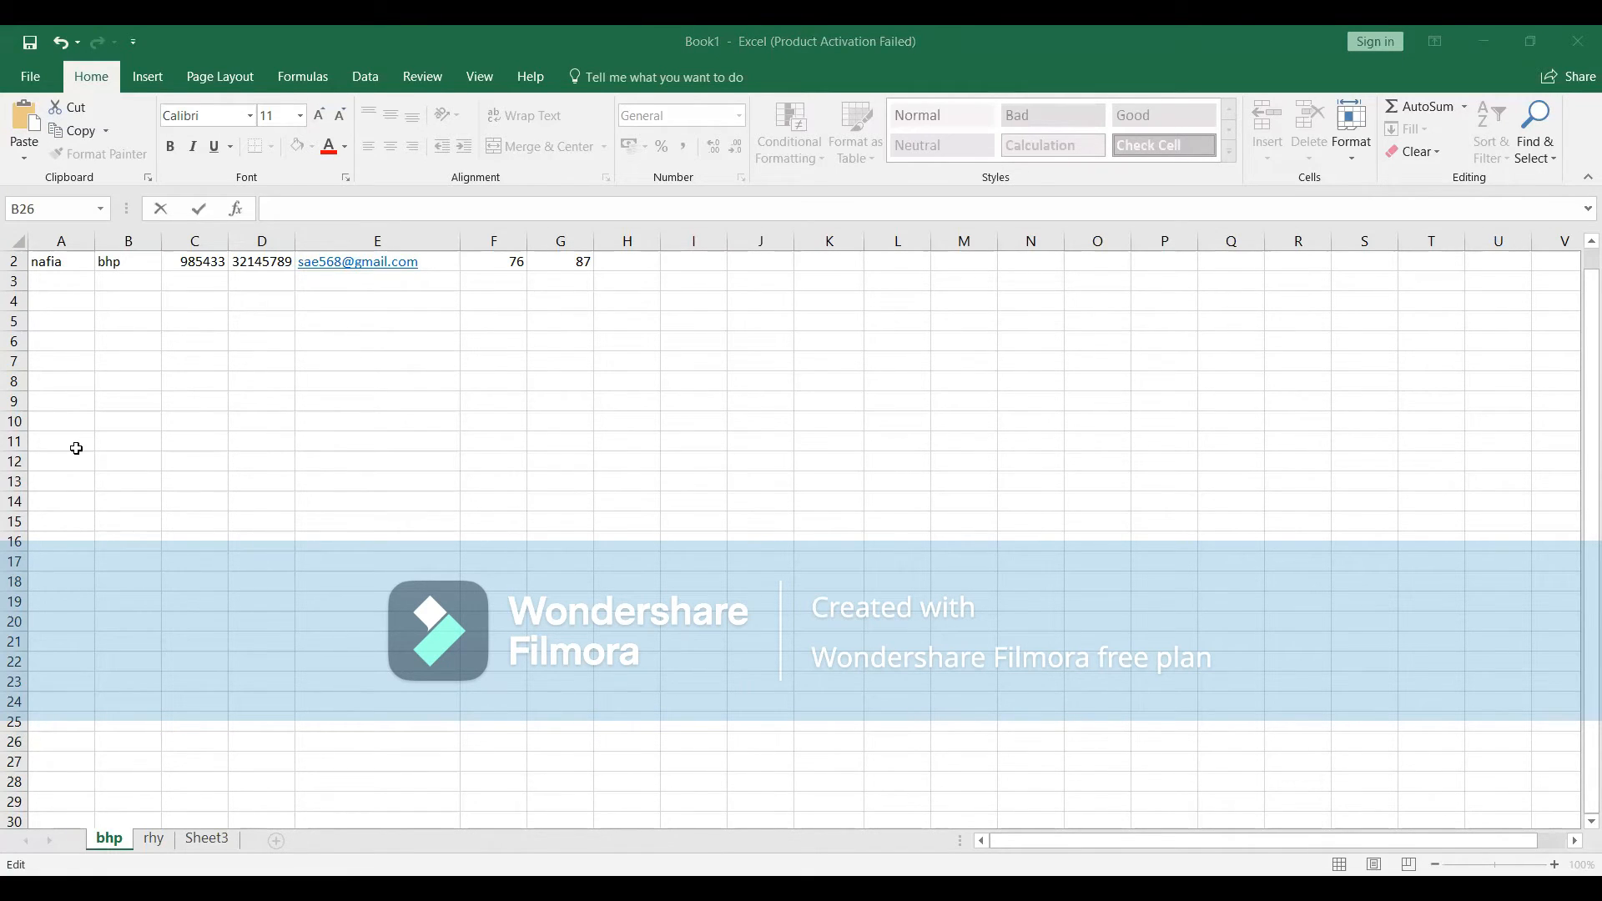
{"action": "key", "text": "alt+Tab"}
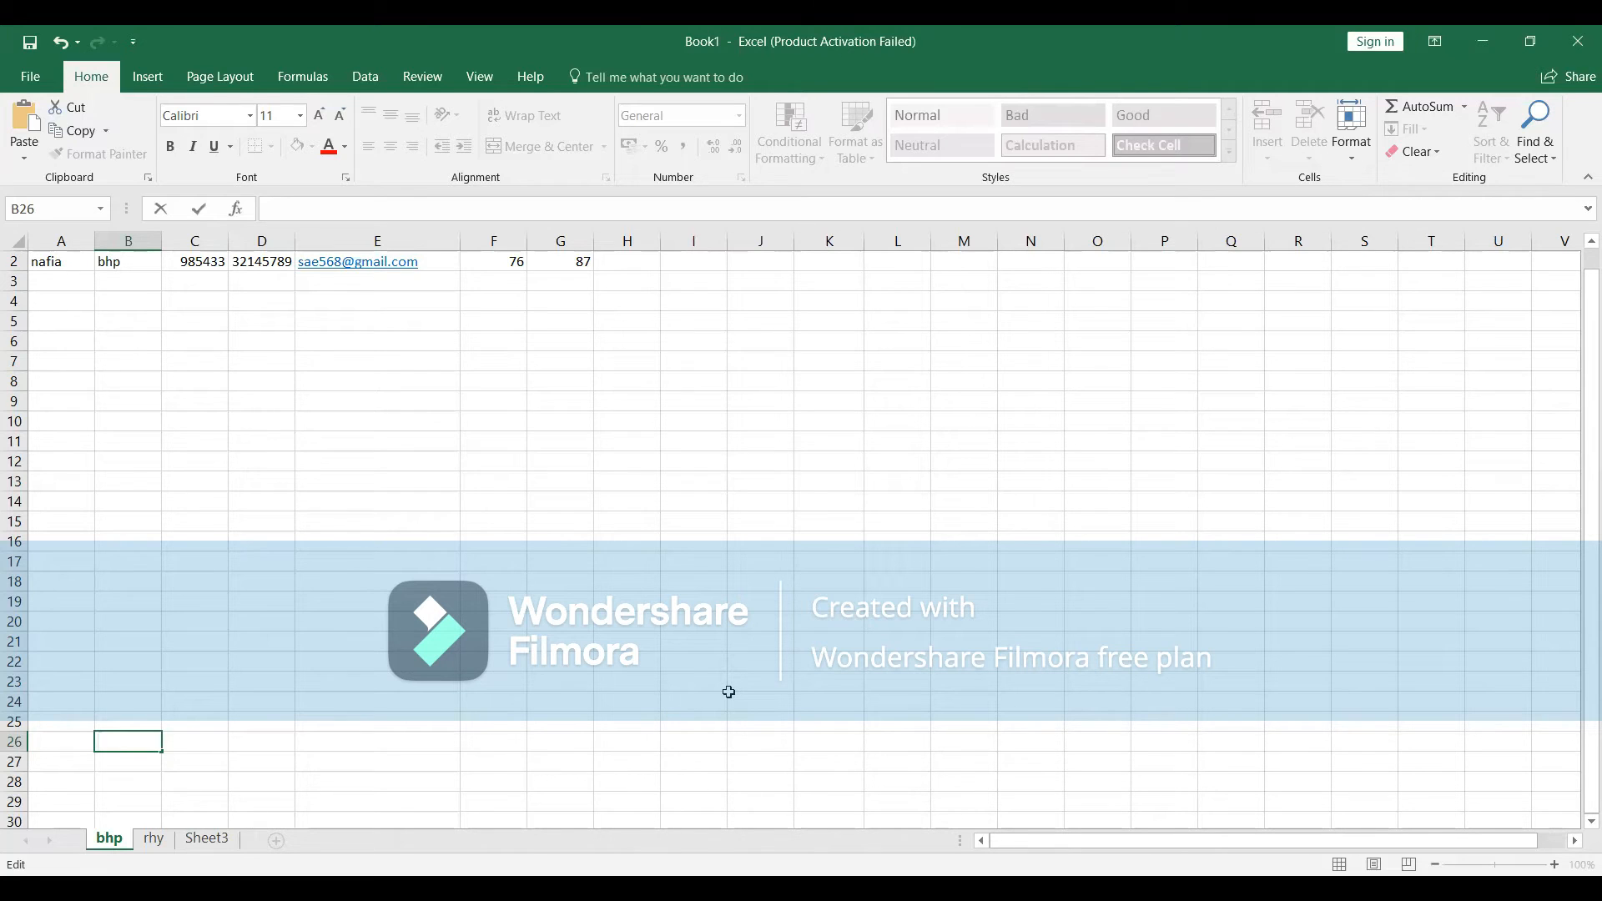
Switch to another window with Alt+Tab.
{"action": "key", "text": "alt+Tab"}
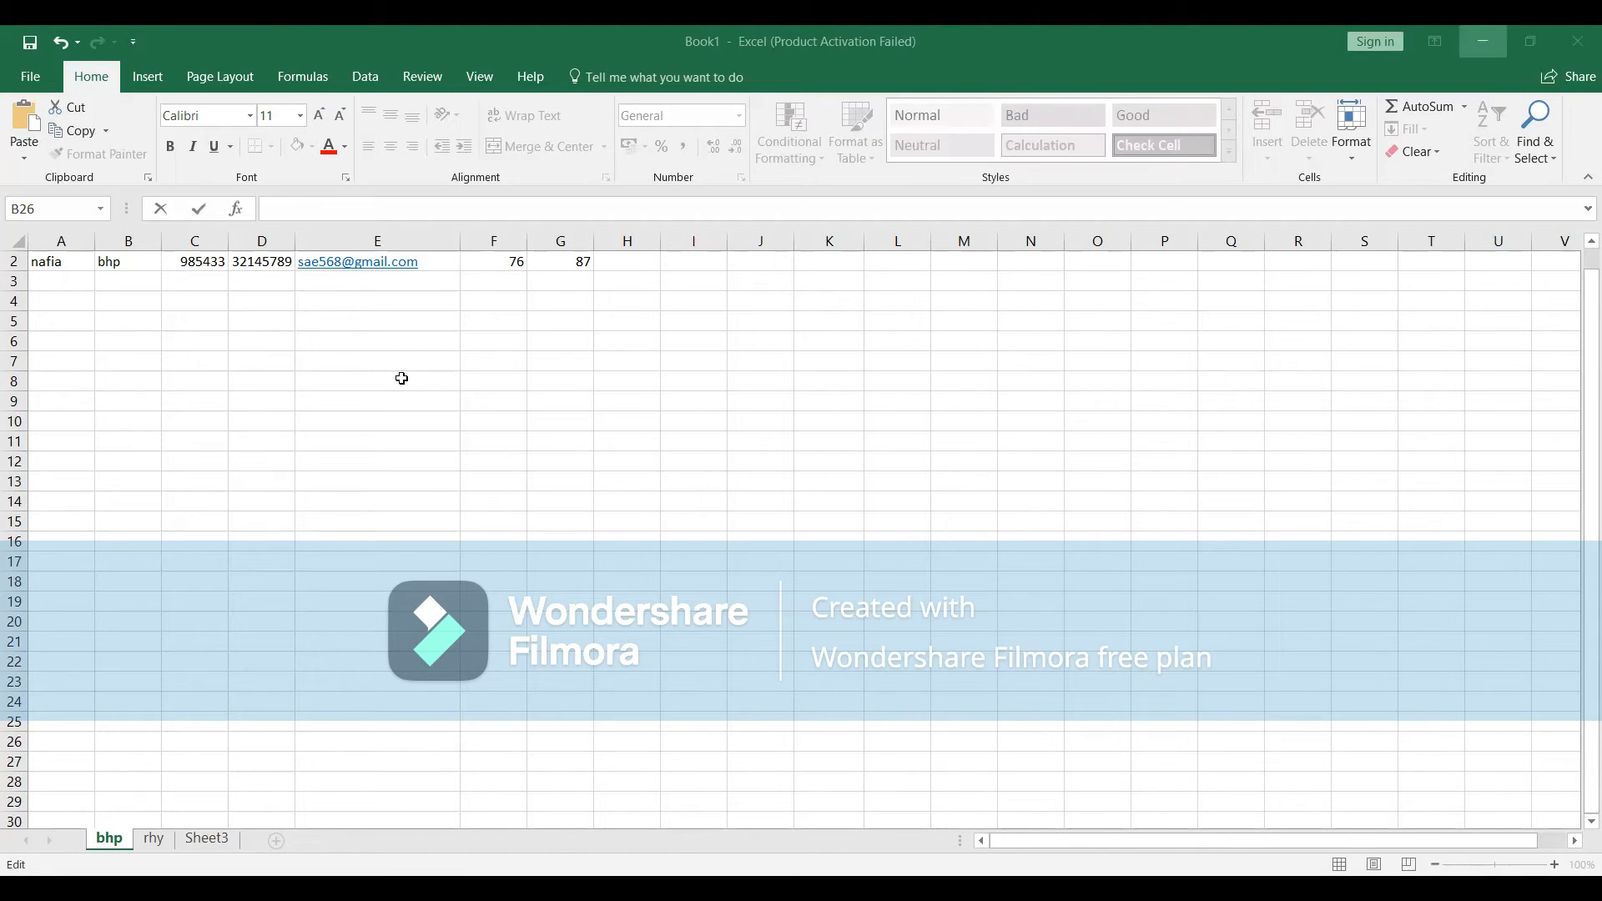
{"action": "scroll", "coordinate": [60, 274], "scroll_direction": "up", "scroll_amount": 1}
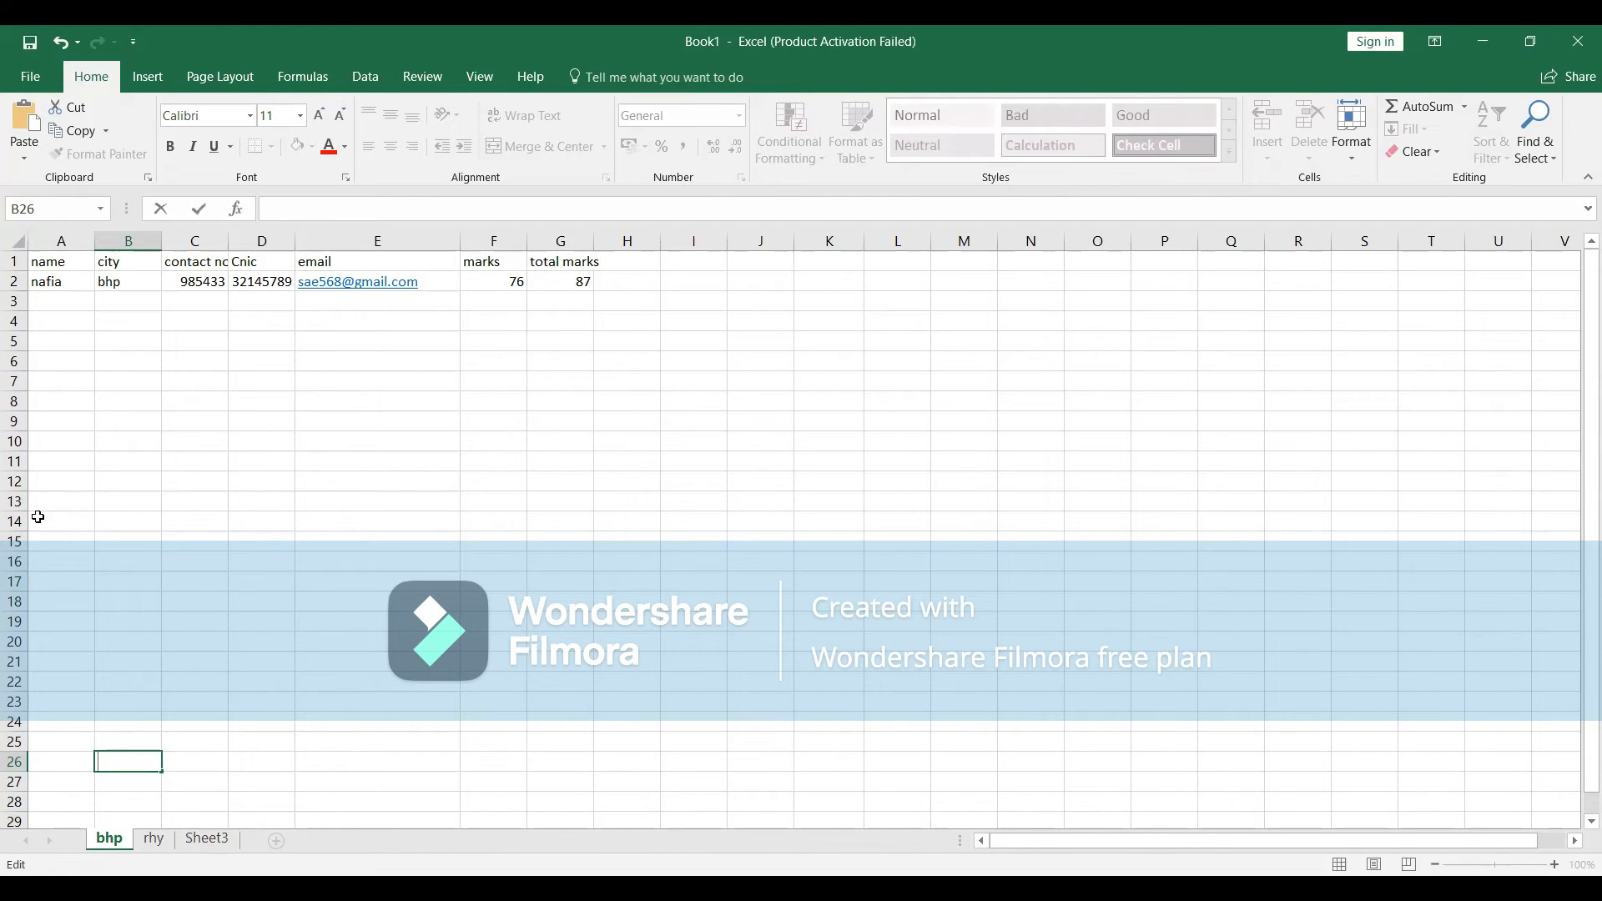
On the rhy sheet, enter headers dr name, contact, email and experience in A1:D1.
{"action": "left_click", "coordinate": [155, 843]}
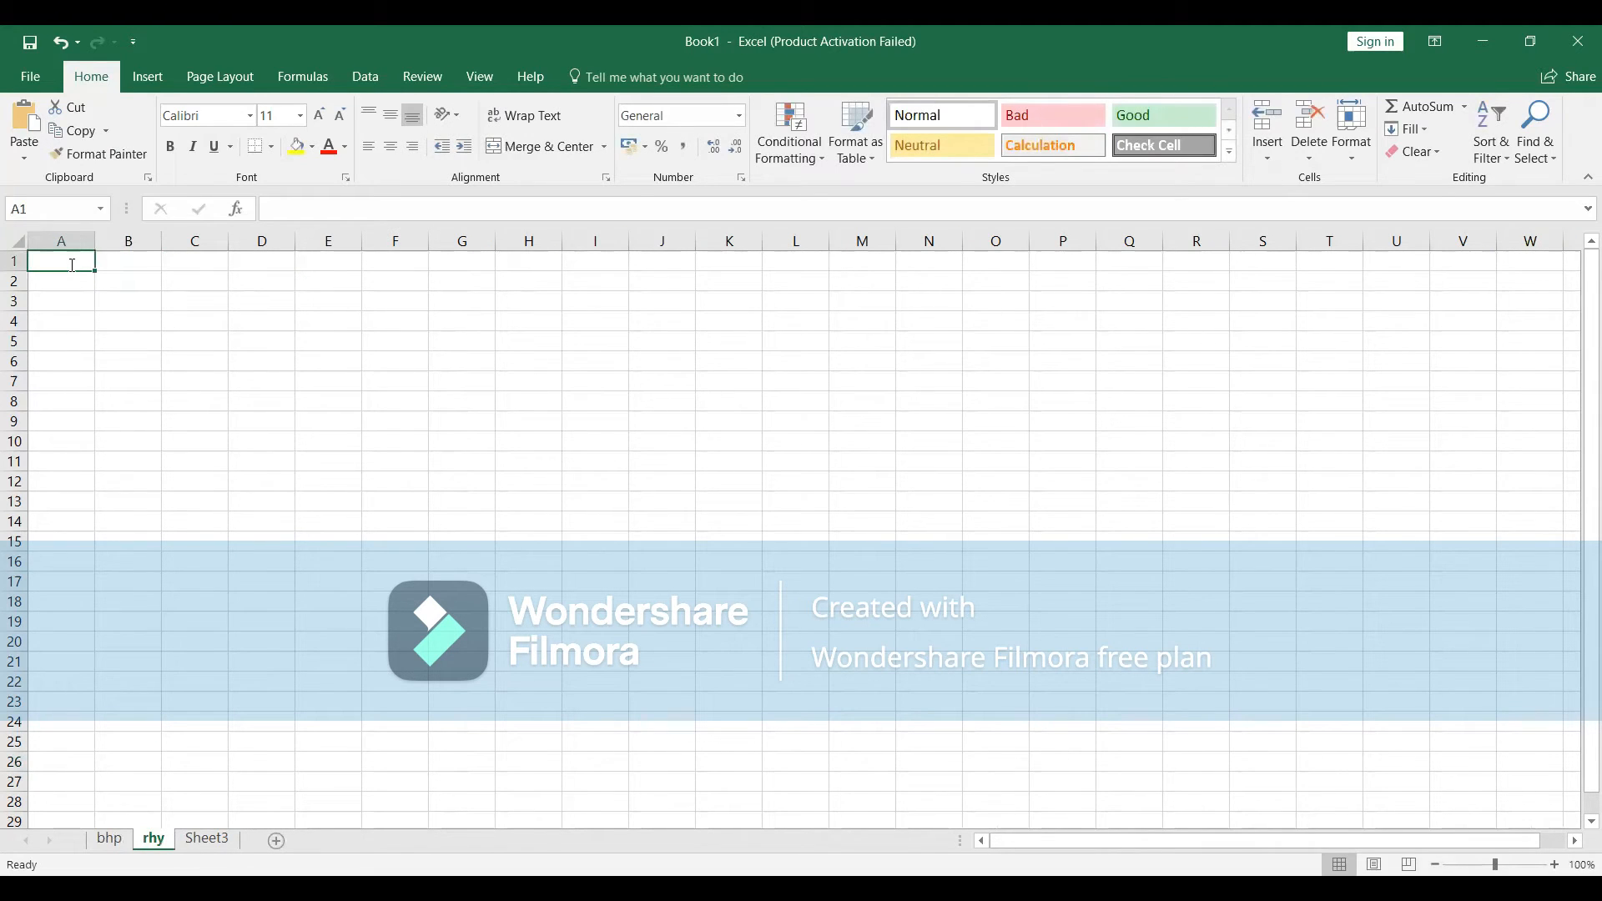
{"action": "type", "text": "dr na"}
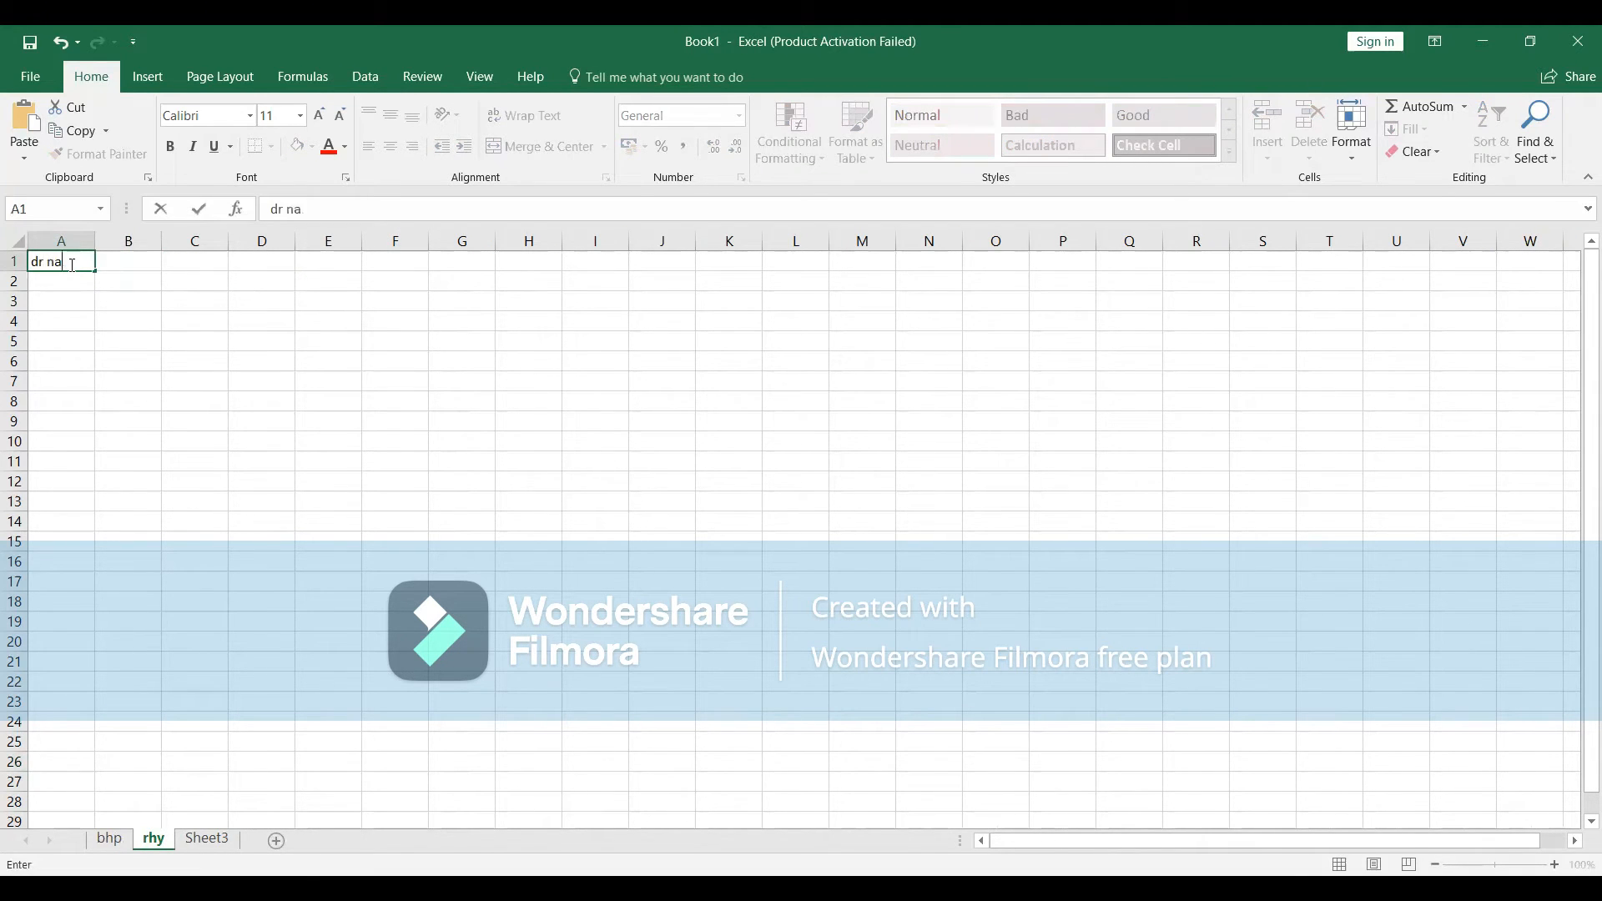
{"action": "type", "text": "me"}
{"action": "left_click", "coordinate": [139, 261]}
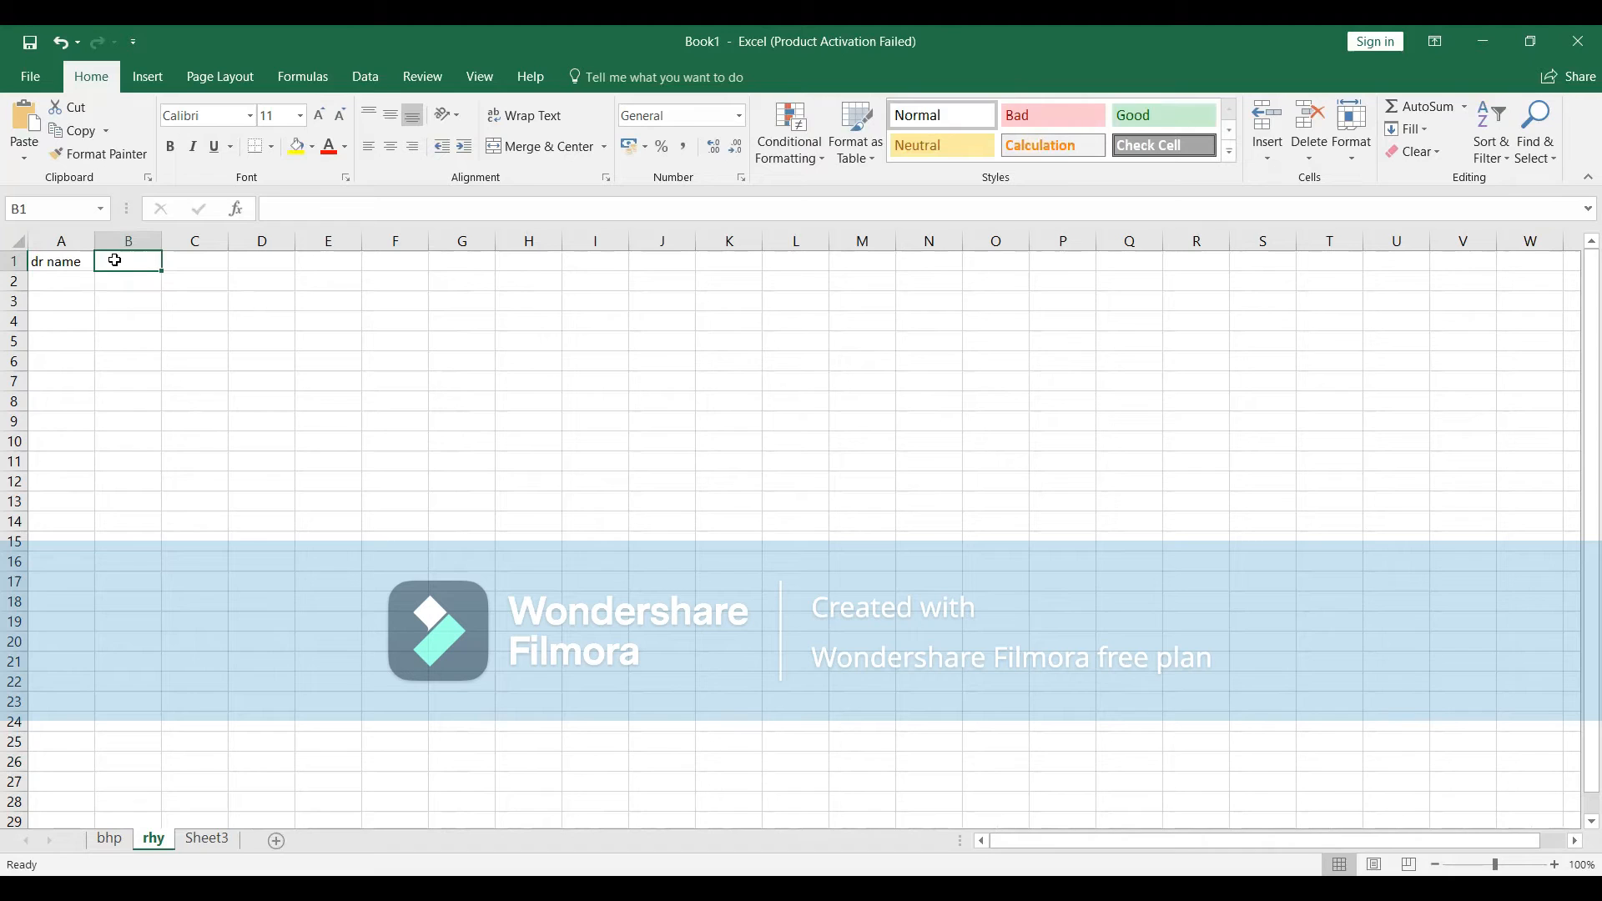
{"action": "type", "text": "co"}
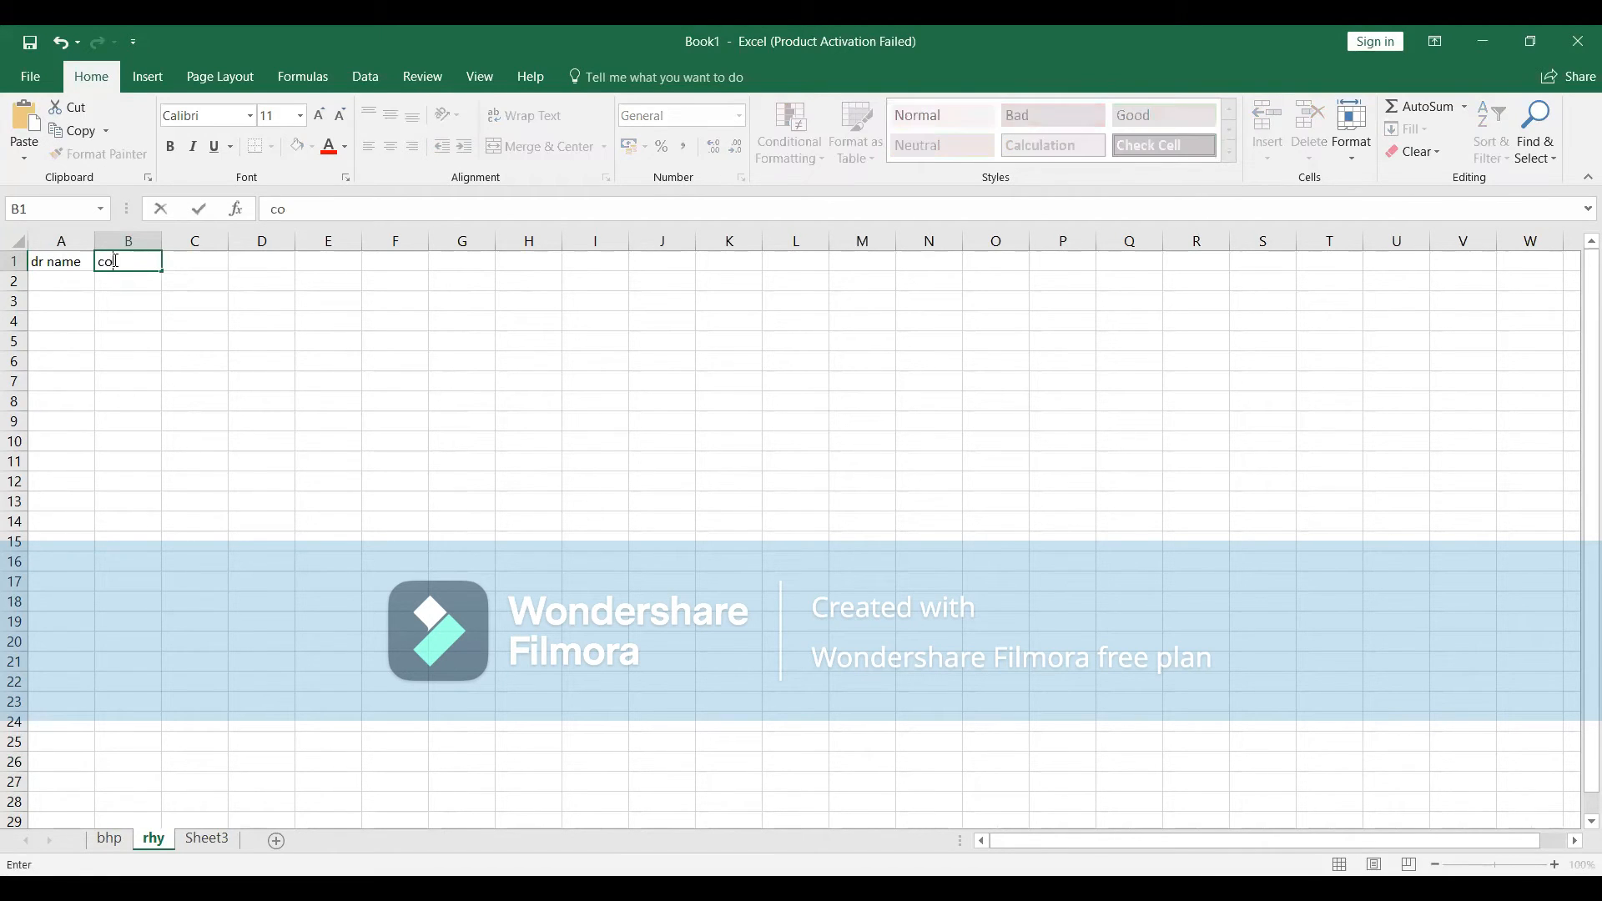
{"action": "type", "text": "ntact"}
{"action": "left_click", "coordinate": [201, 267]}
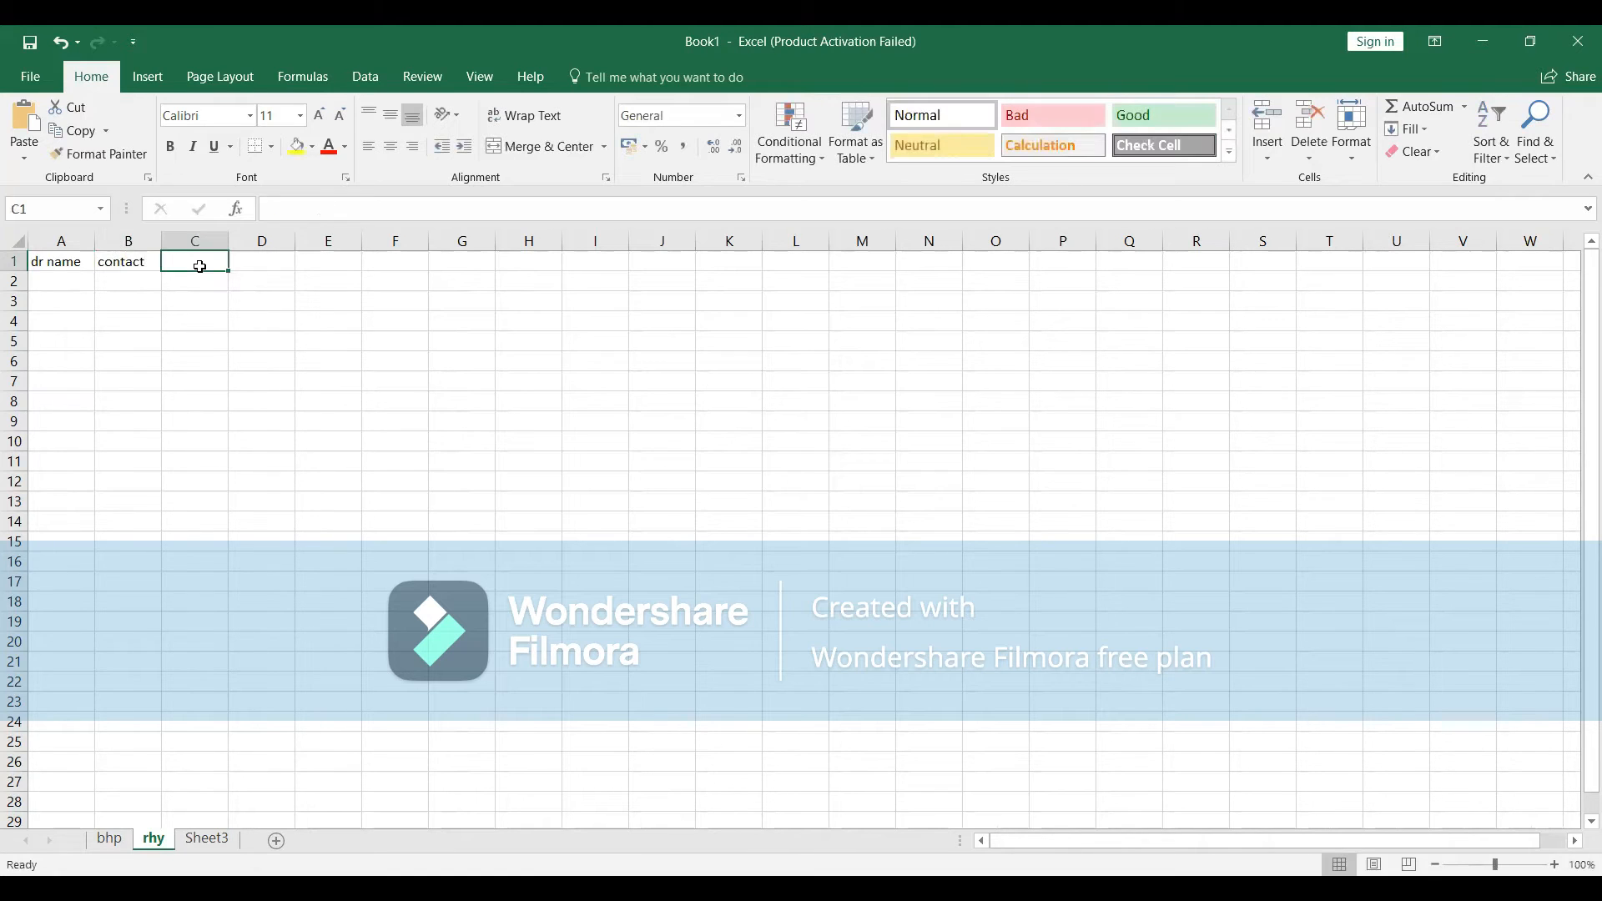
{"action": "type", "text": "ema"}
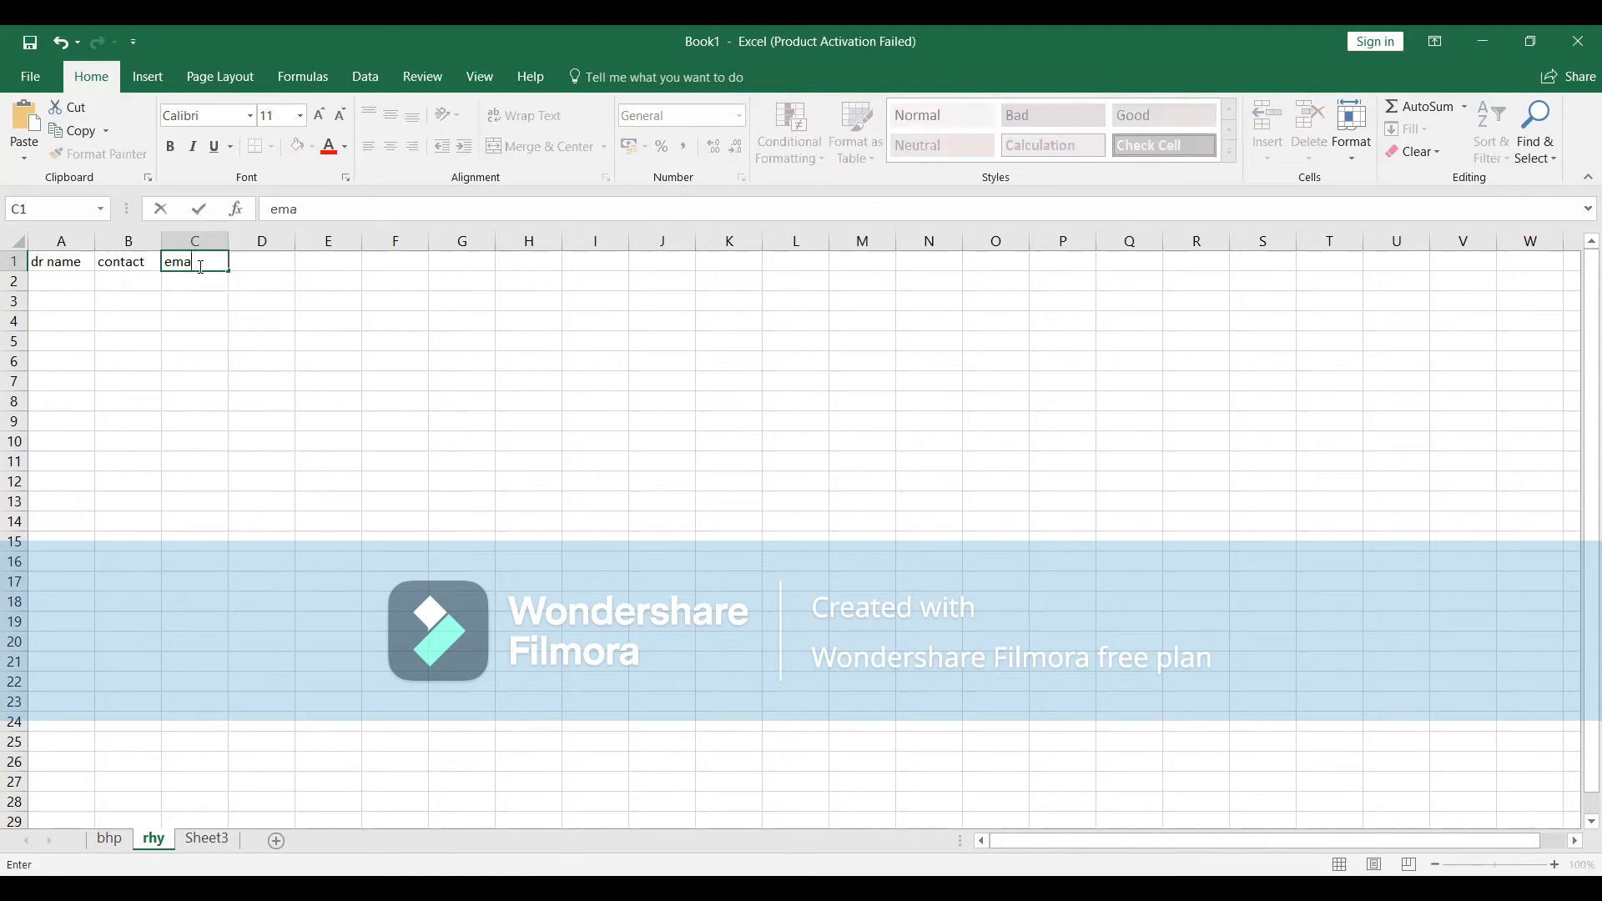
{"action": "type", "text": "il"}
{"action": "left_click", "coordinate": [281, 255]}
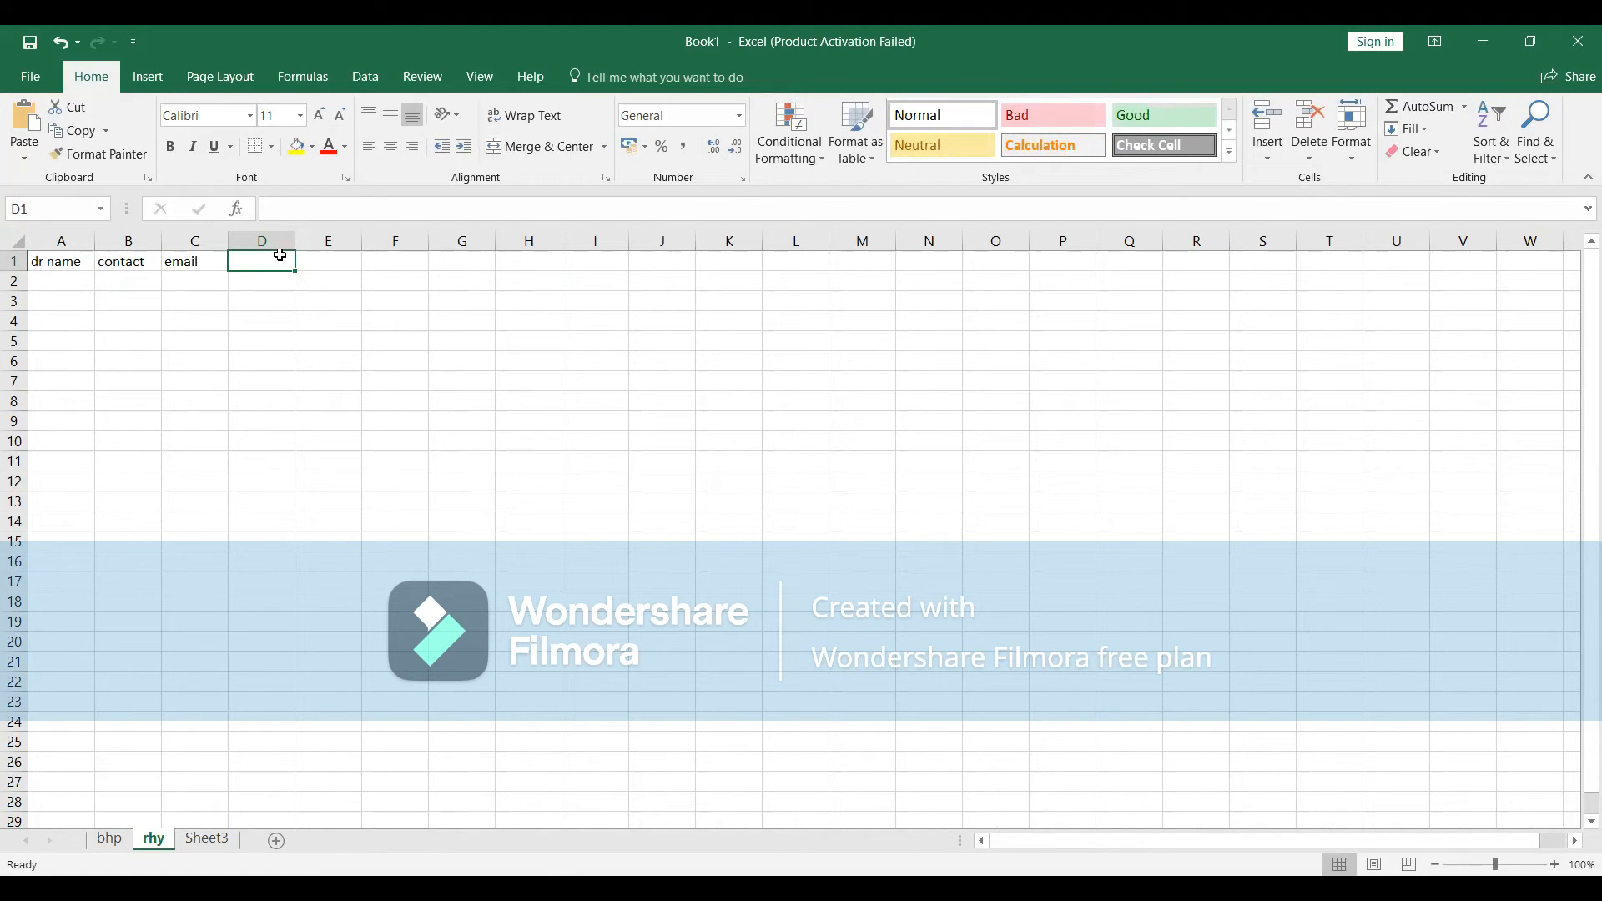
{"action": "type", "text": "e"}
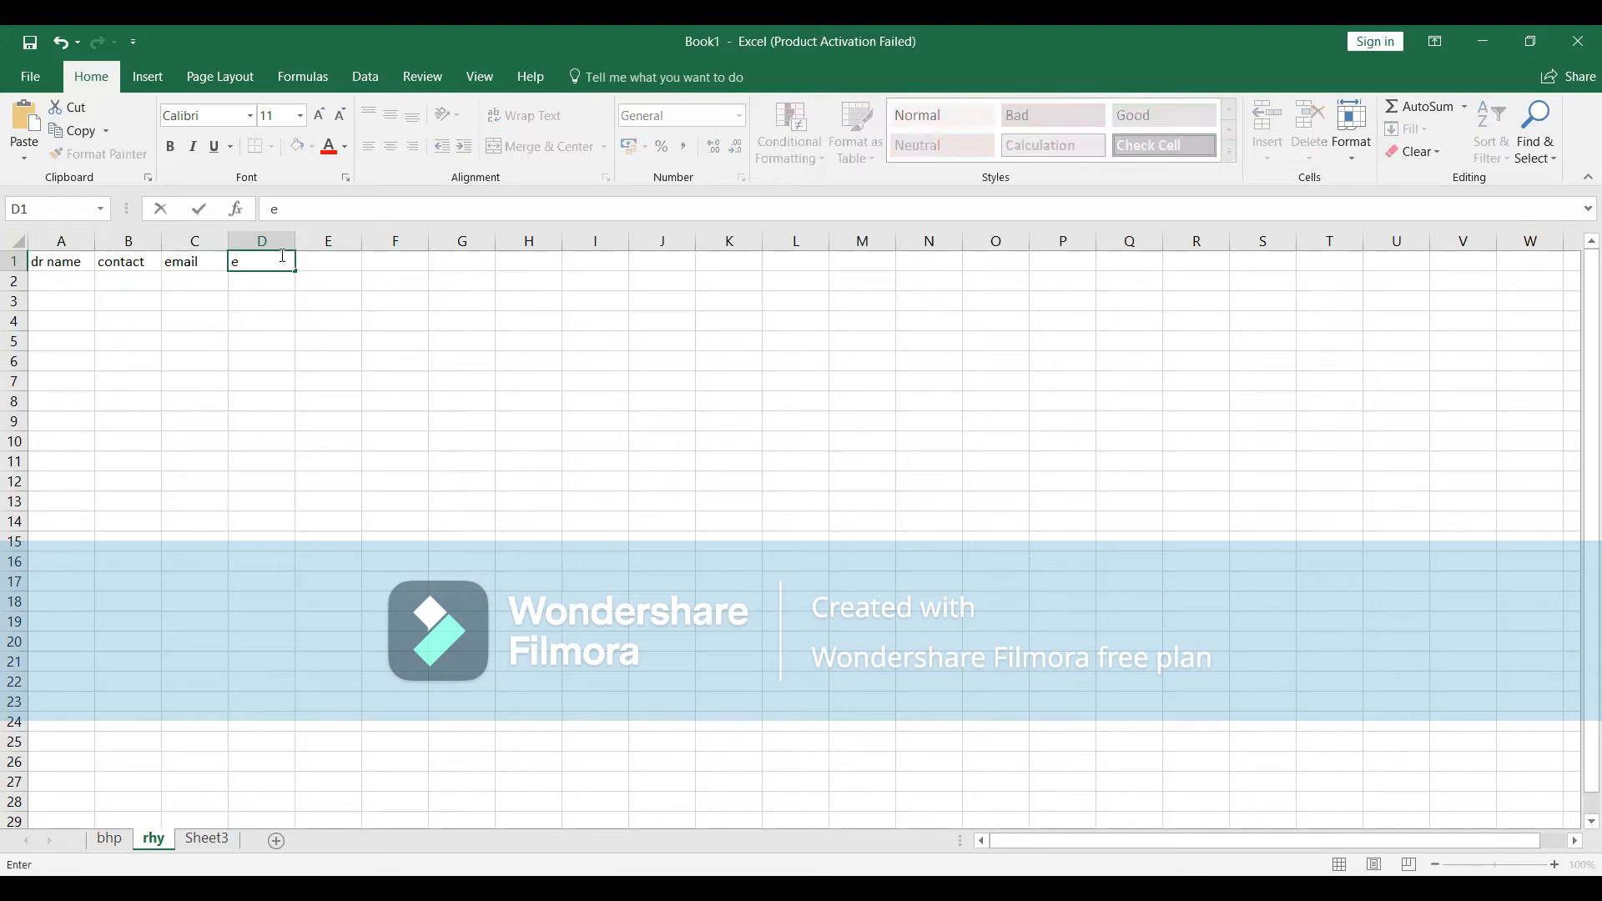
{"action": "type", "text": "xperience"}
{"action": "key", "text": "alt+Tab"}
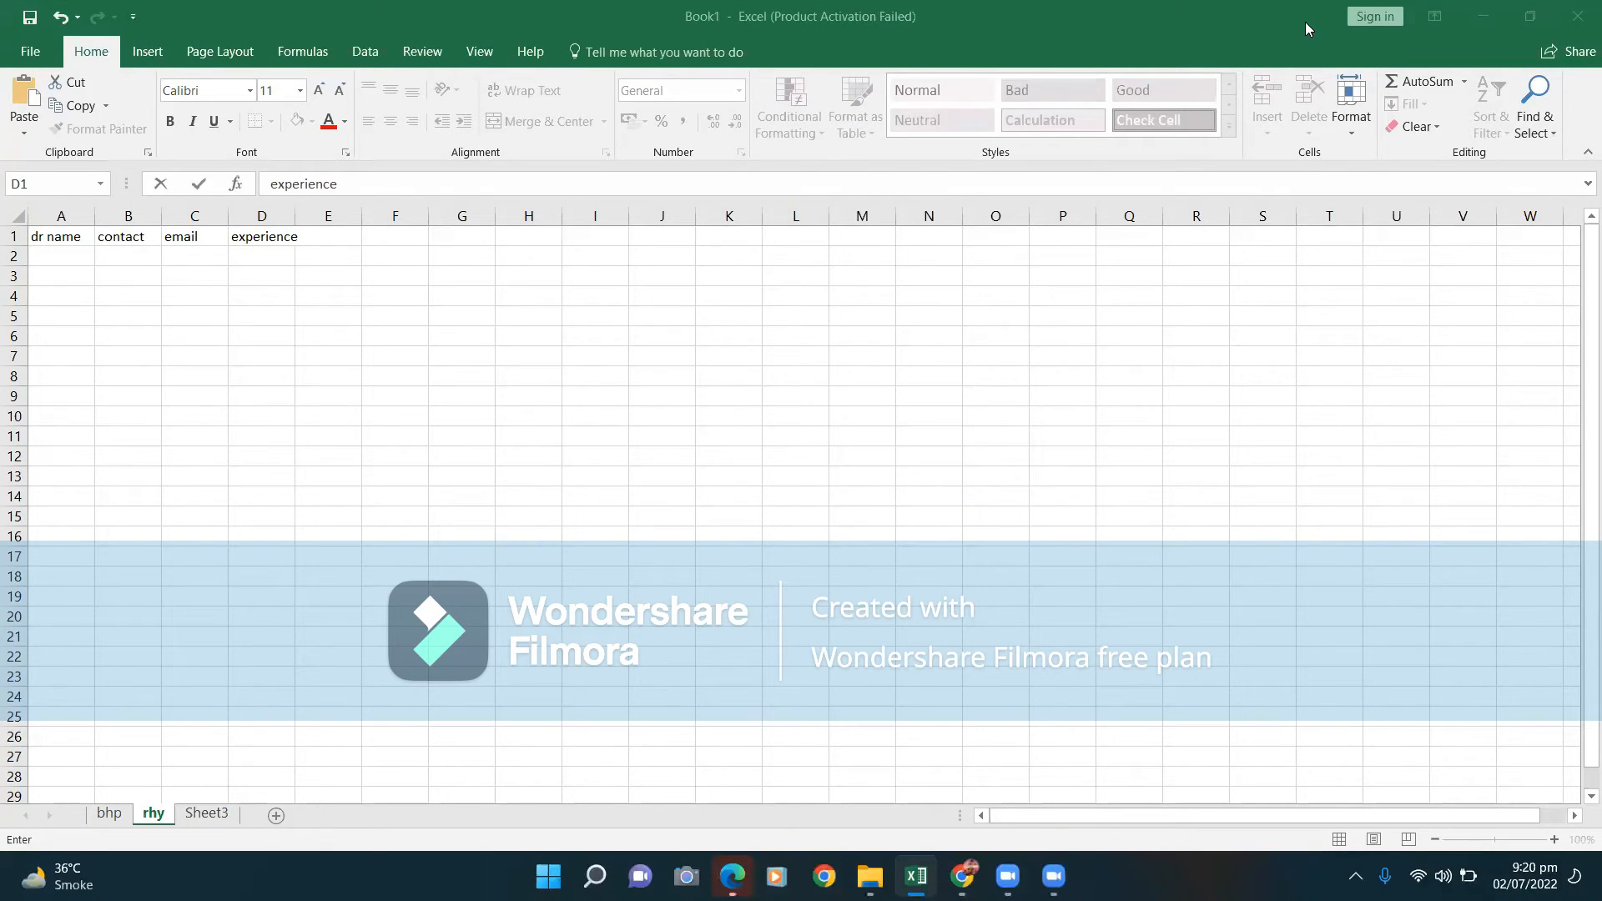
In Chrome, search Google for 'doctors in bahawalpur'.
{"action": "key", "text": "alt+Tab"}
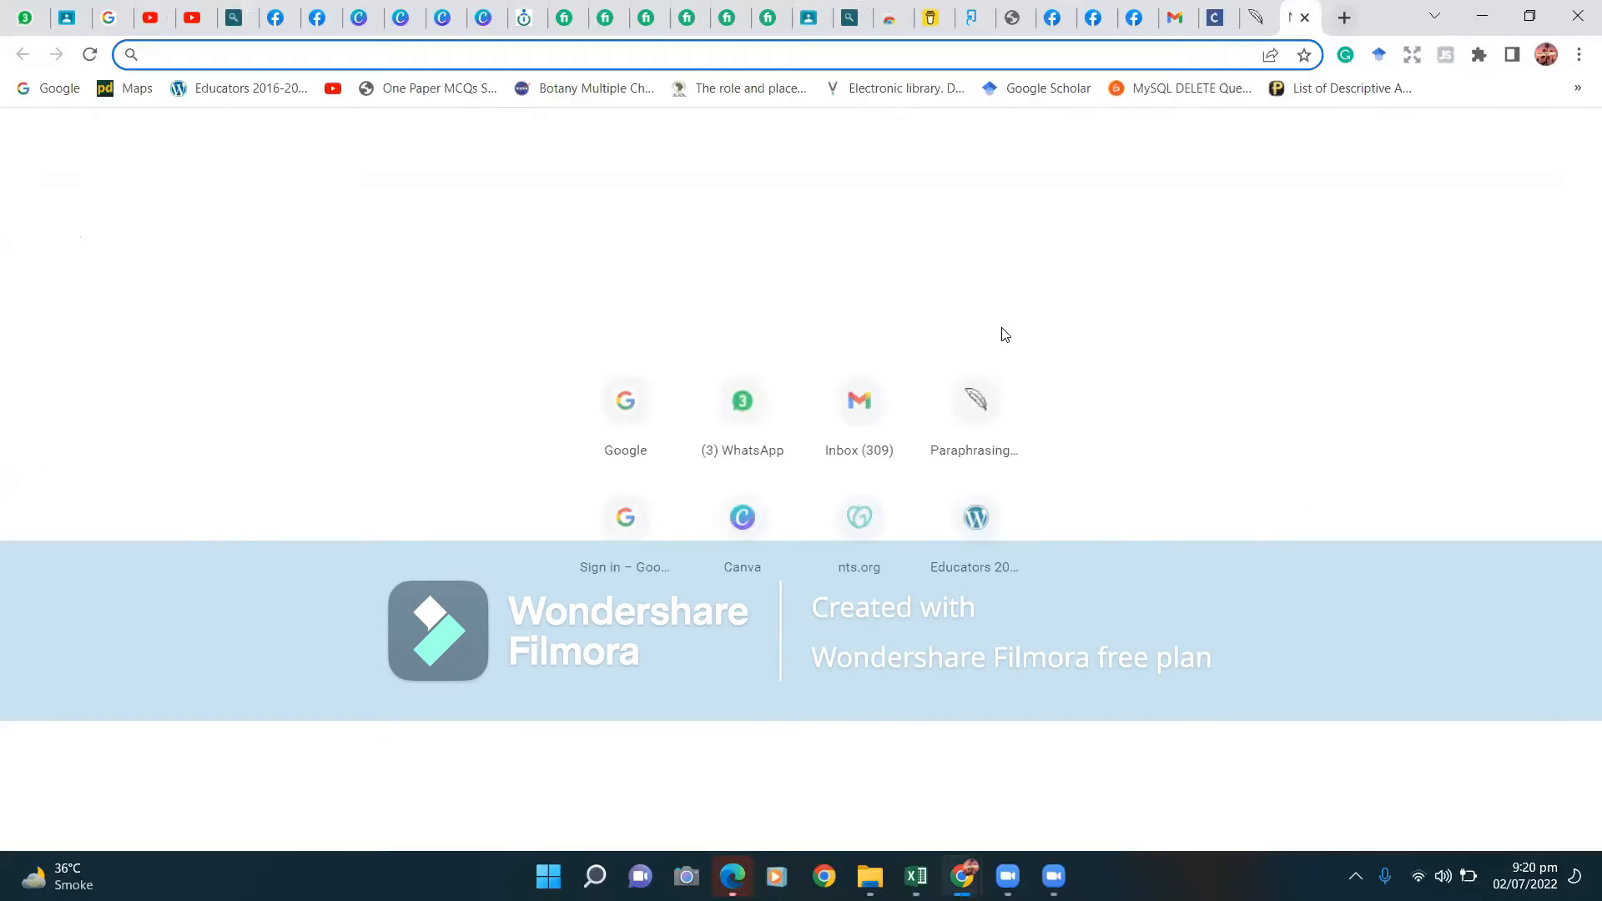
{"action": "left_click", "coordinate": [34, 93]}
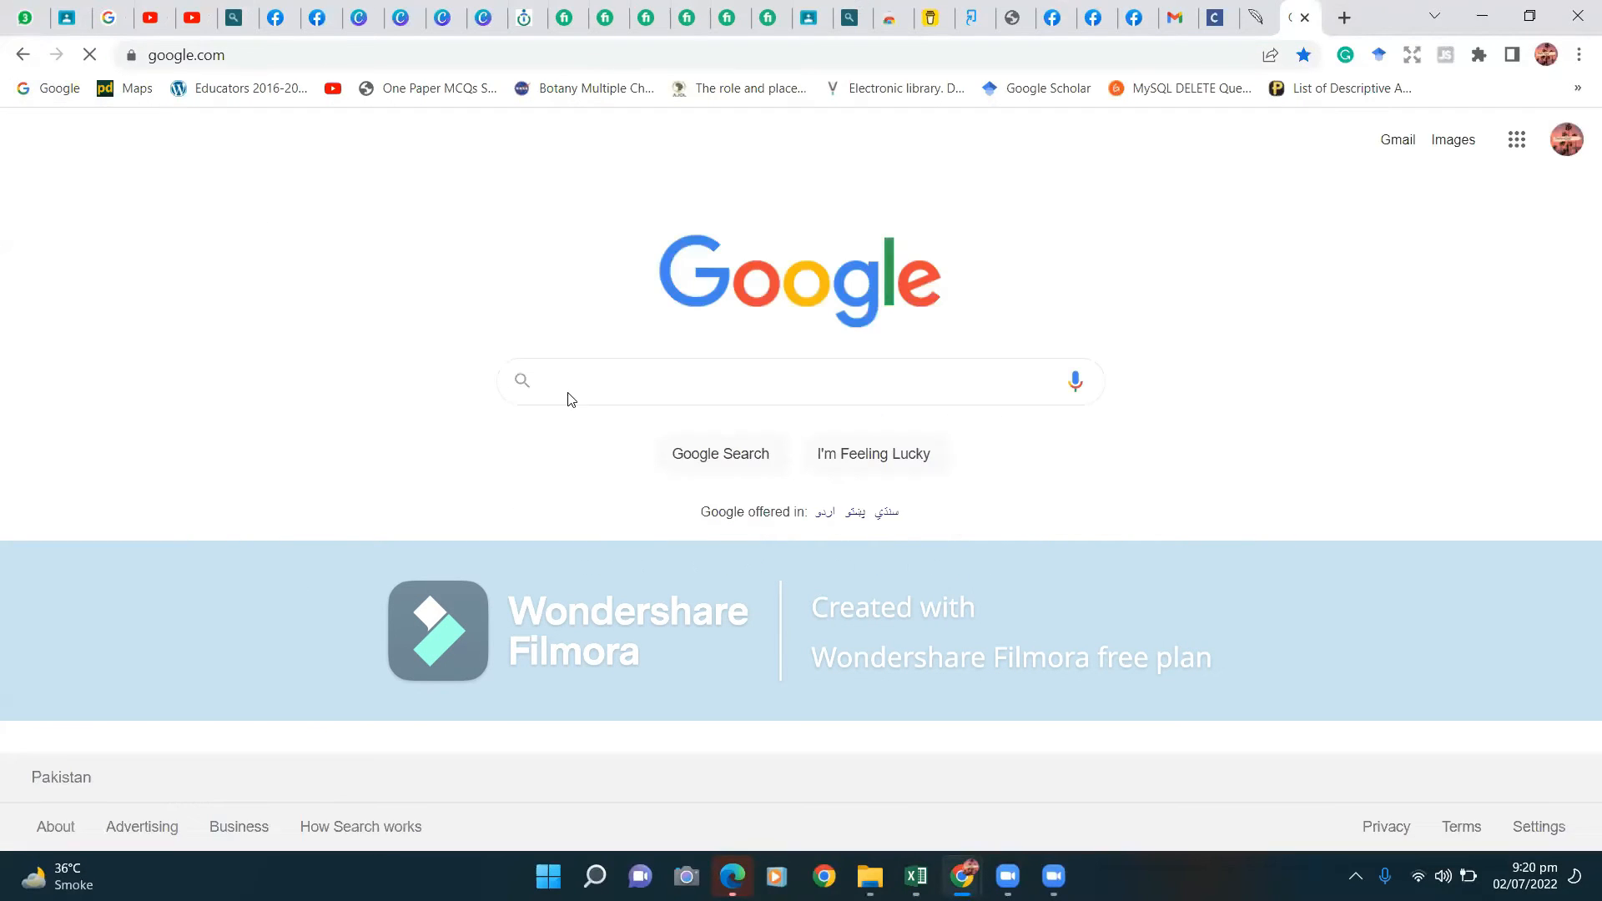
{"action": "left_click", "coordinate": [587, 388]}
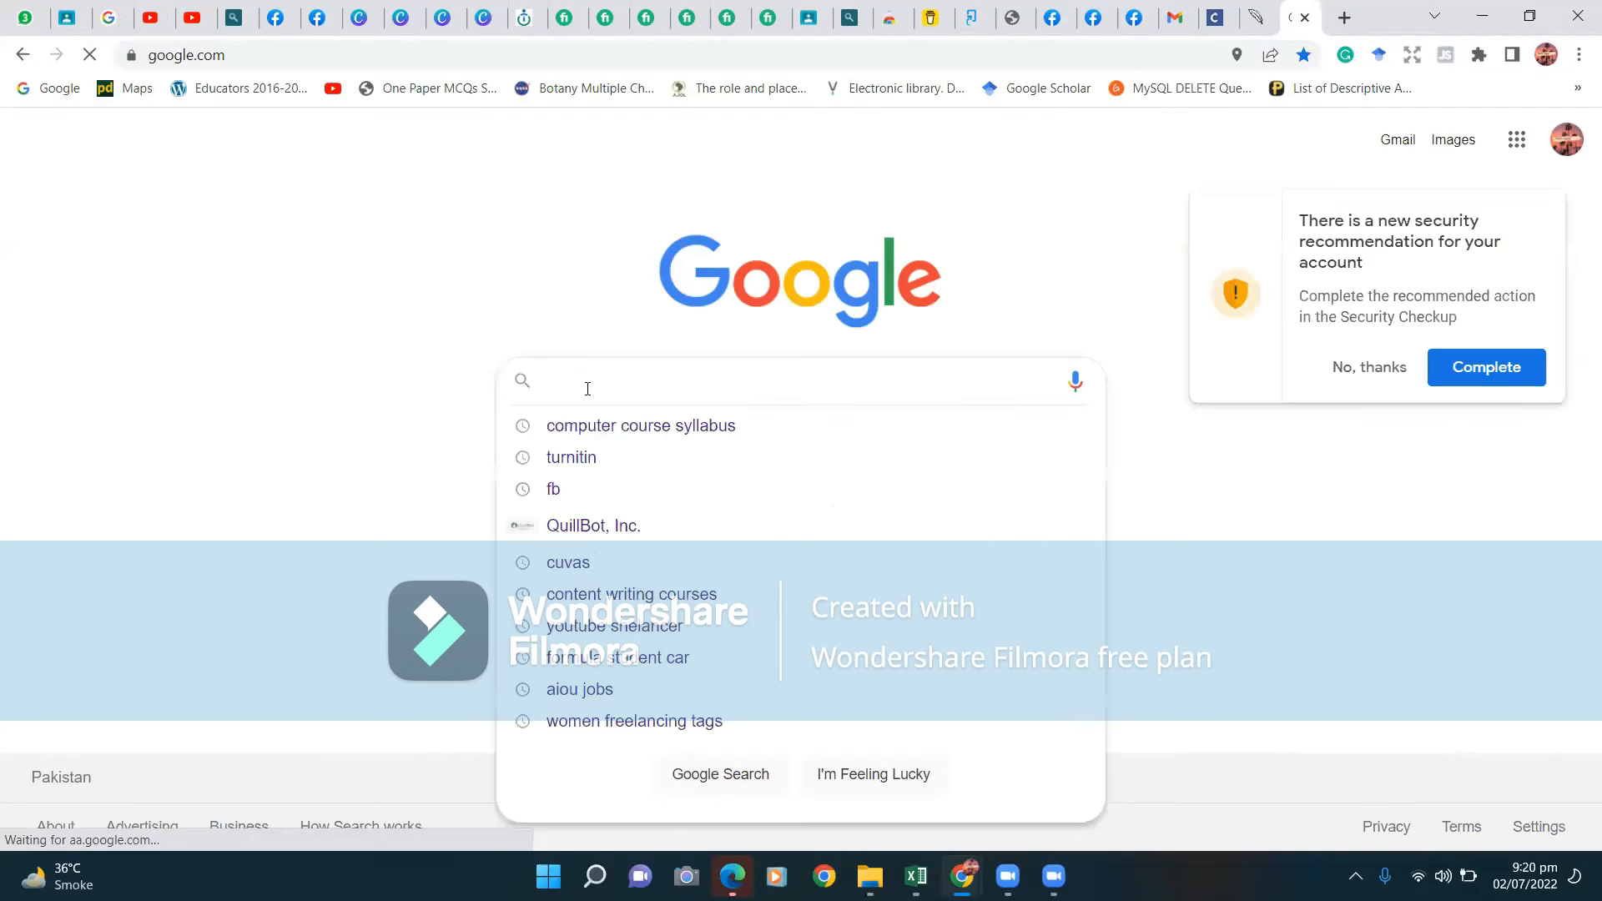
{"action": "type", "text": "bahawa"}
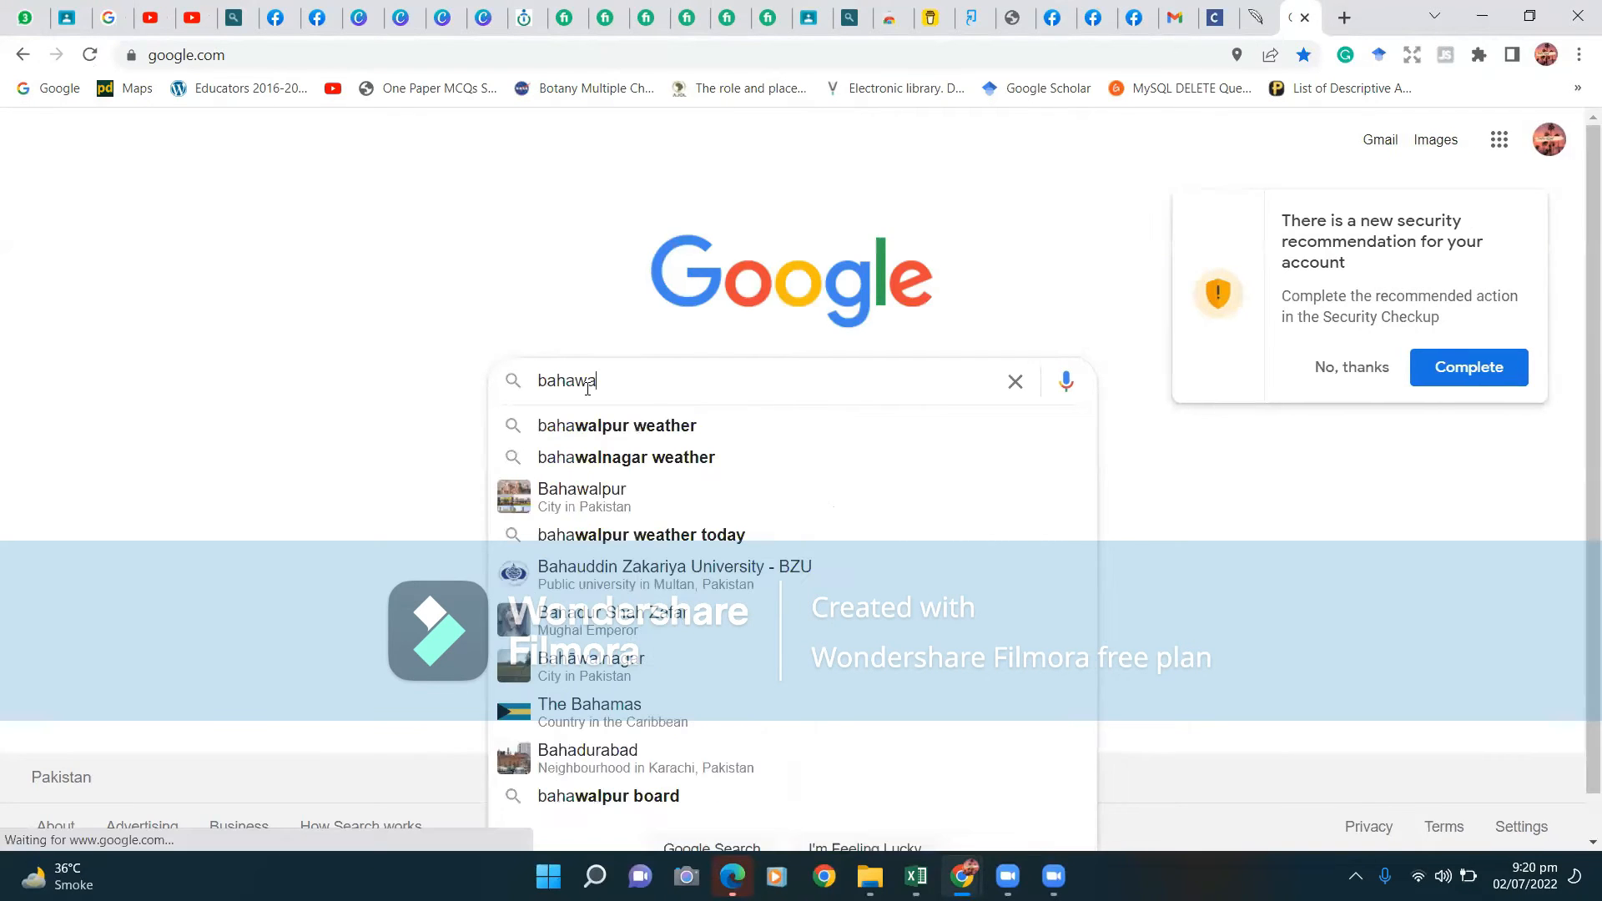
{"action": "type", "text": "lpur"}
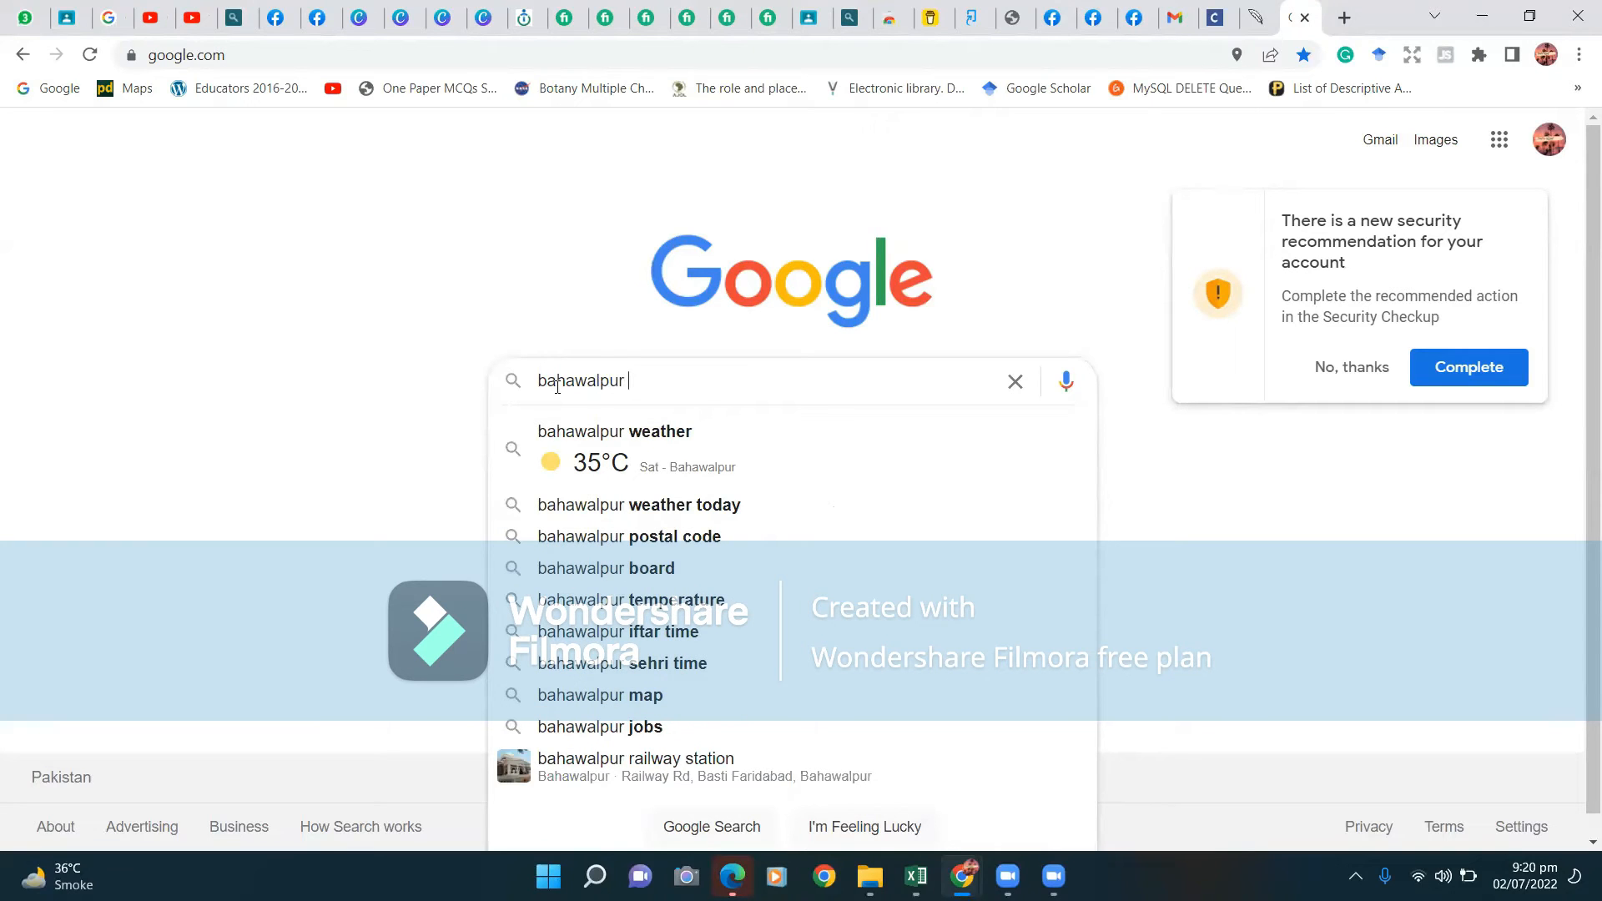
{"action": "key", "text": "BackSpace"}
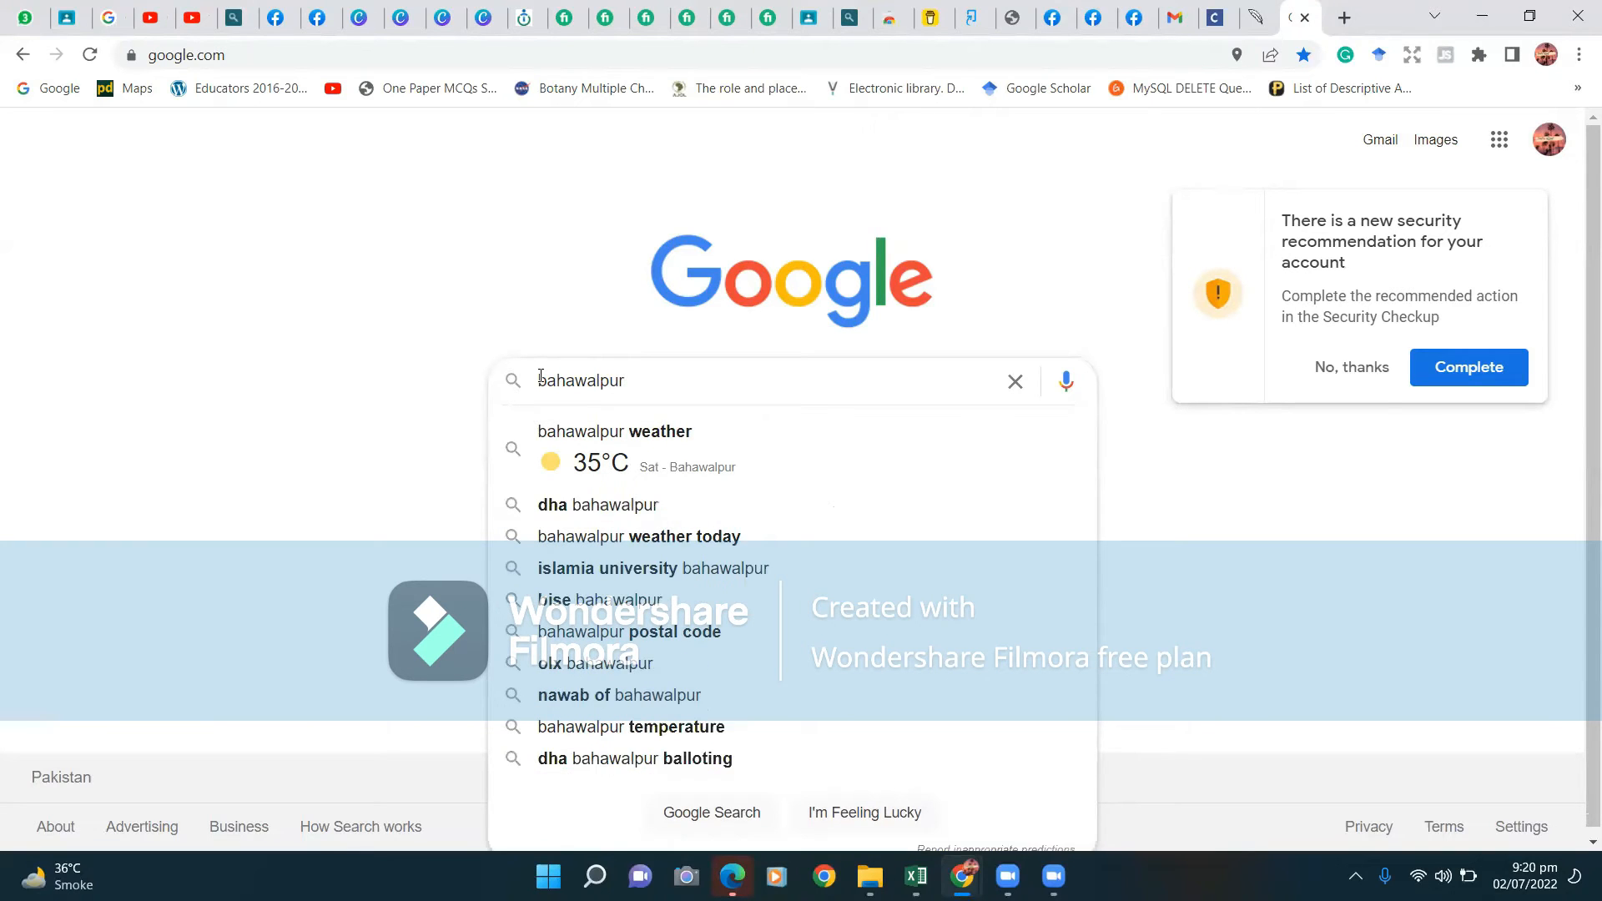
{"action": "left_click", "coordinate": [540, 380]}
{"action": "type", "text": "doc"}
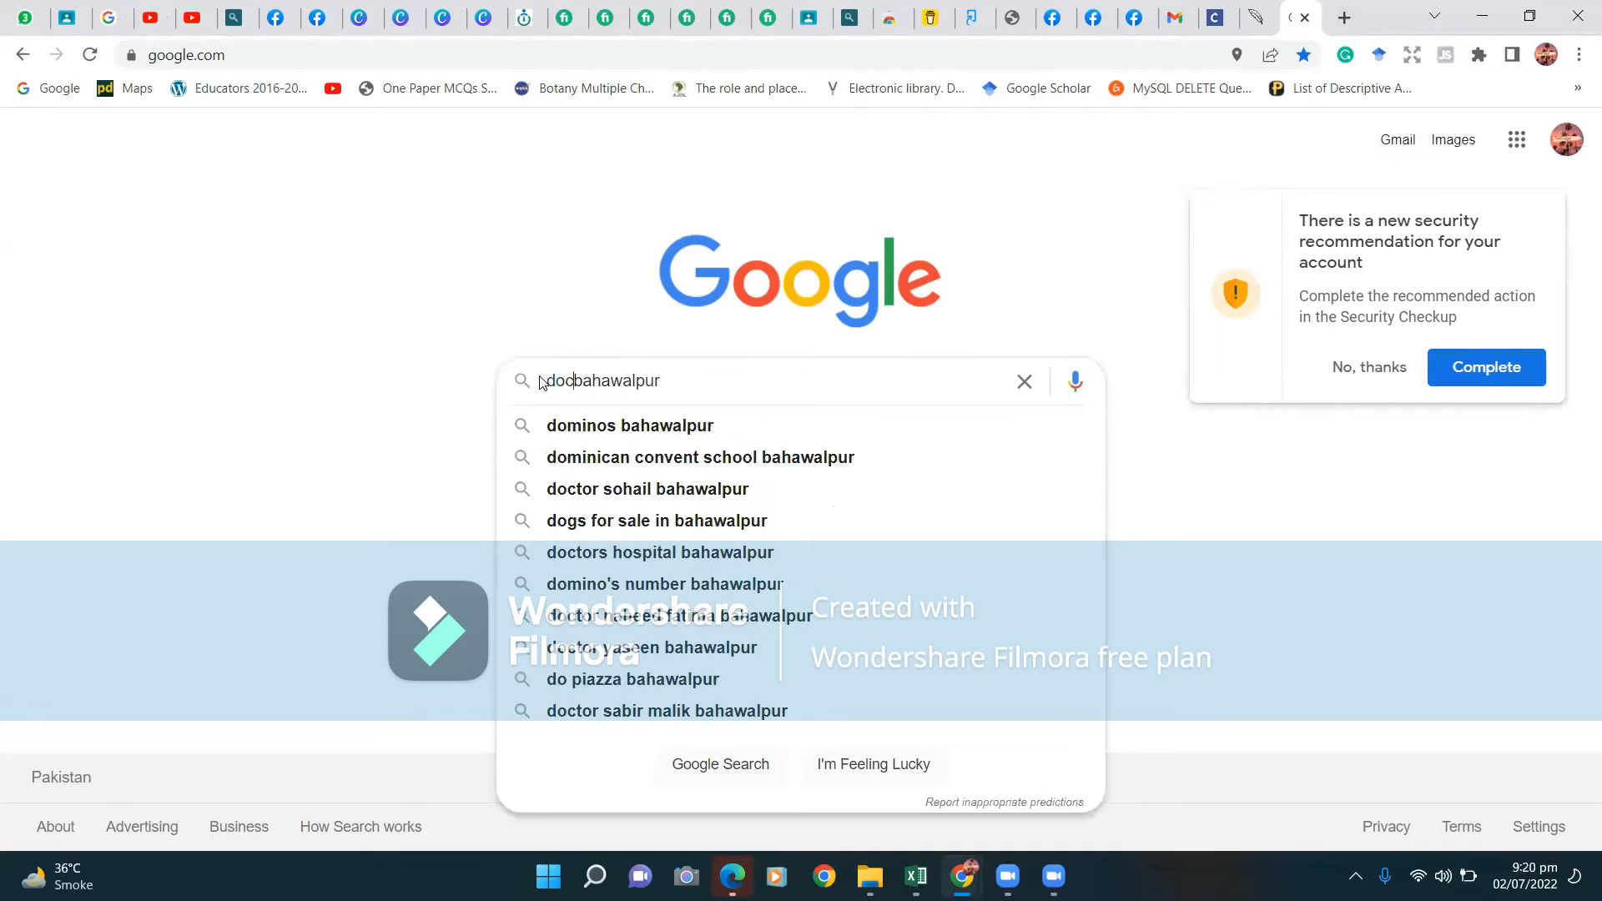
{"action": "type", "text": "tor"}
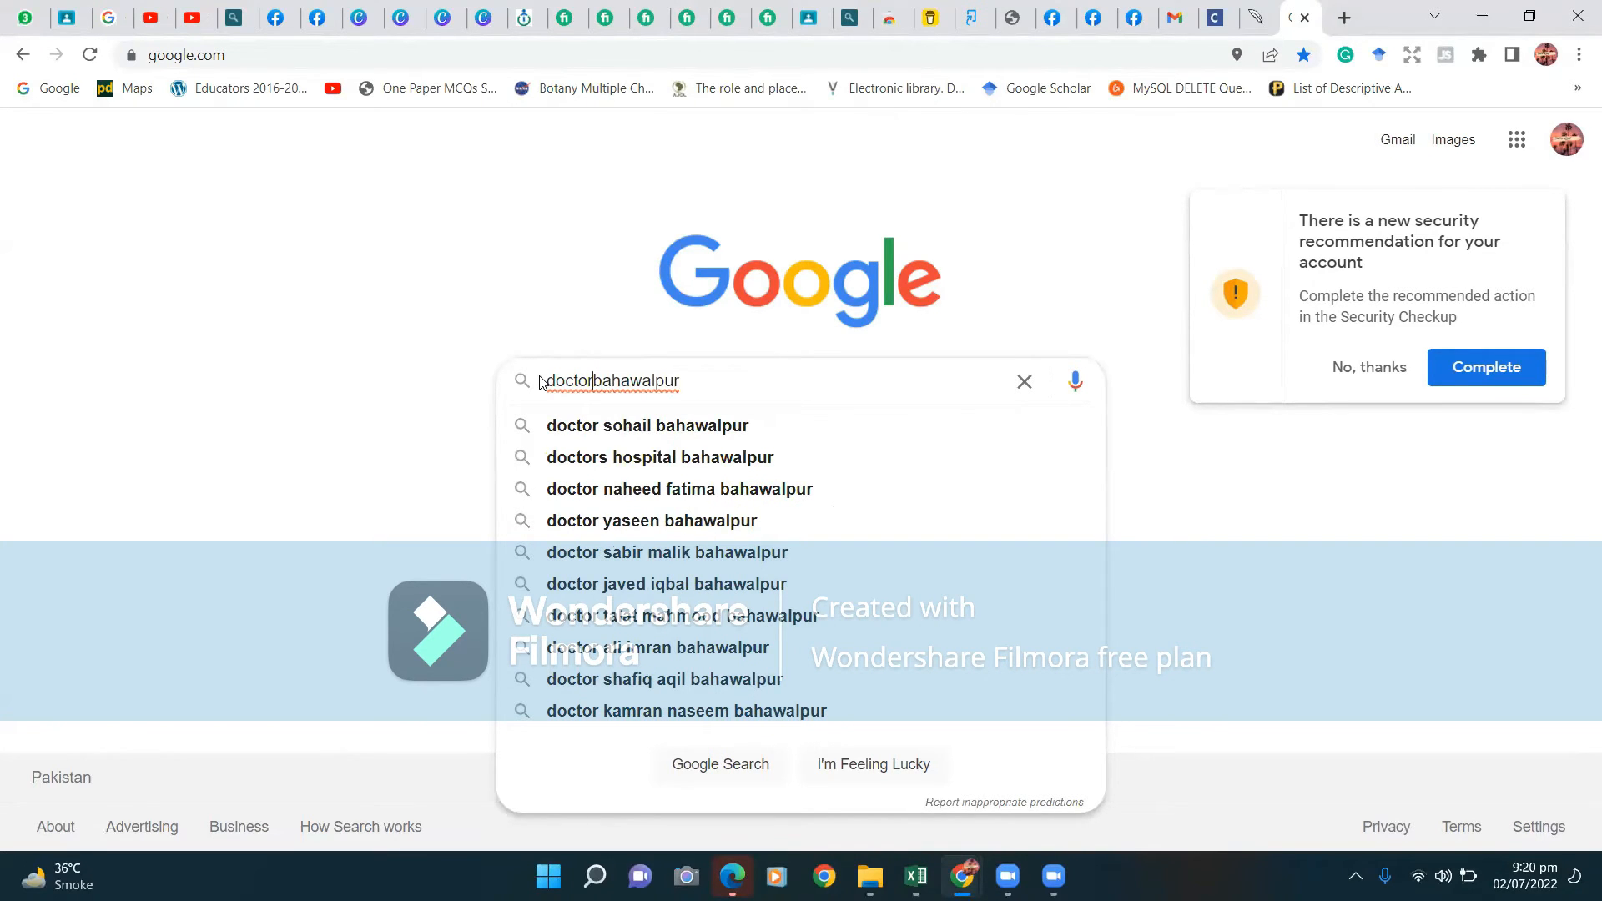
{"action": "type", "text": "s"}
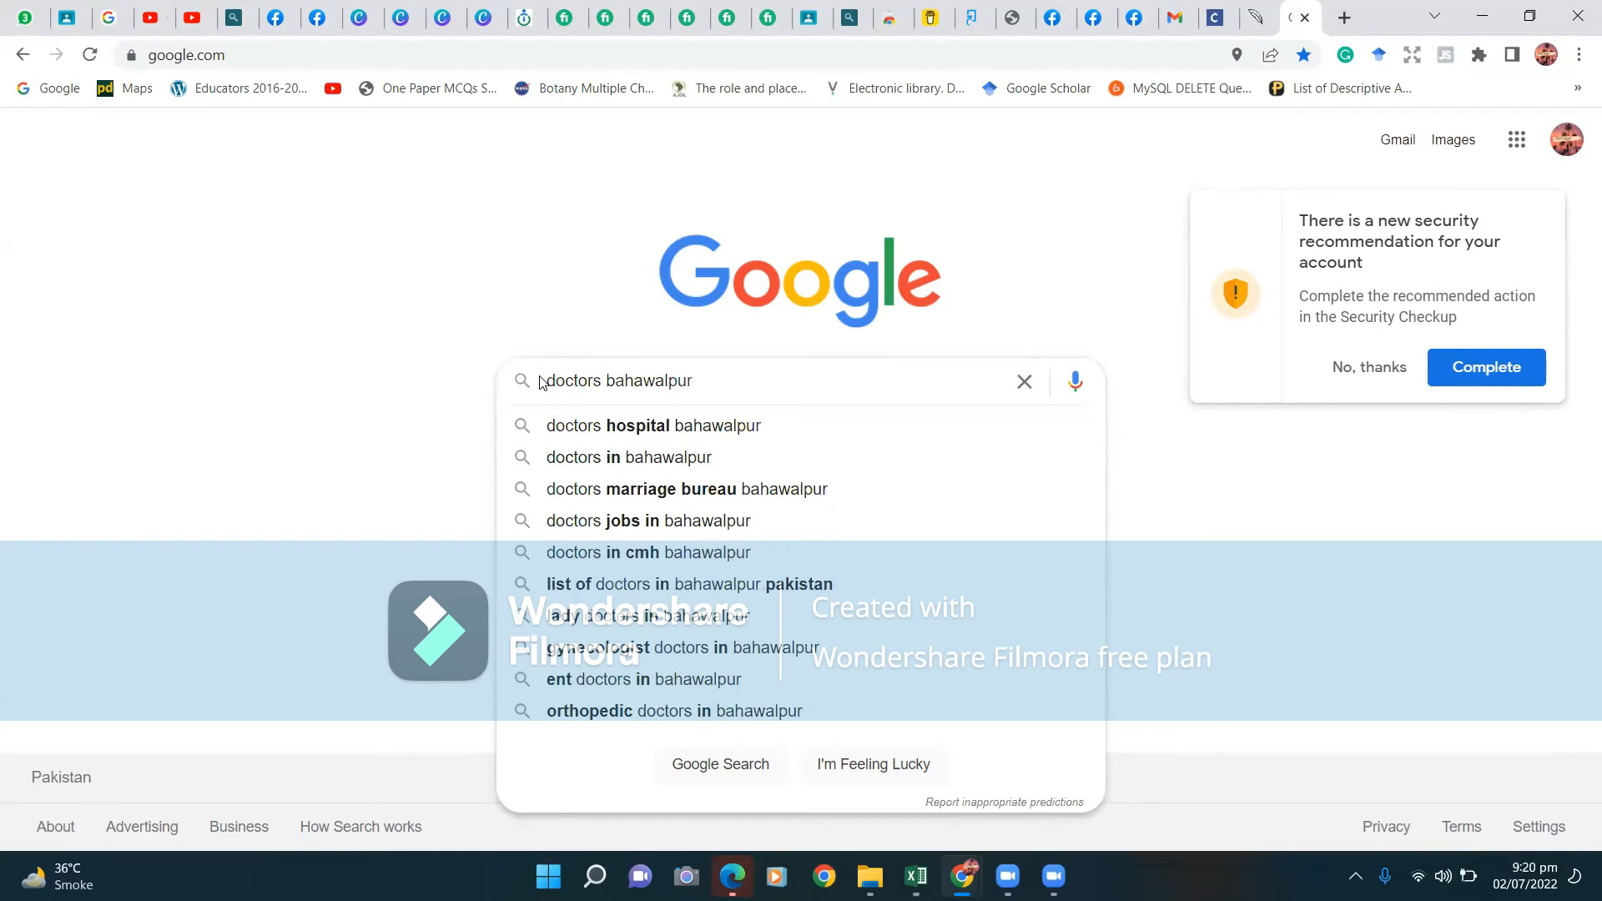
{"action": "left_click", "coordinate": [566, 464]}
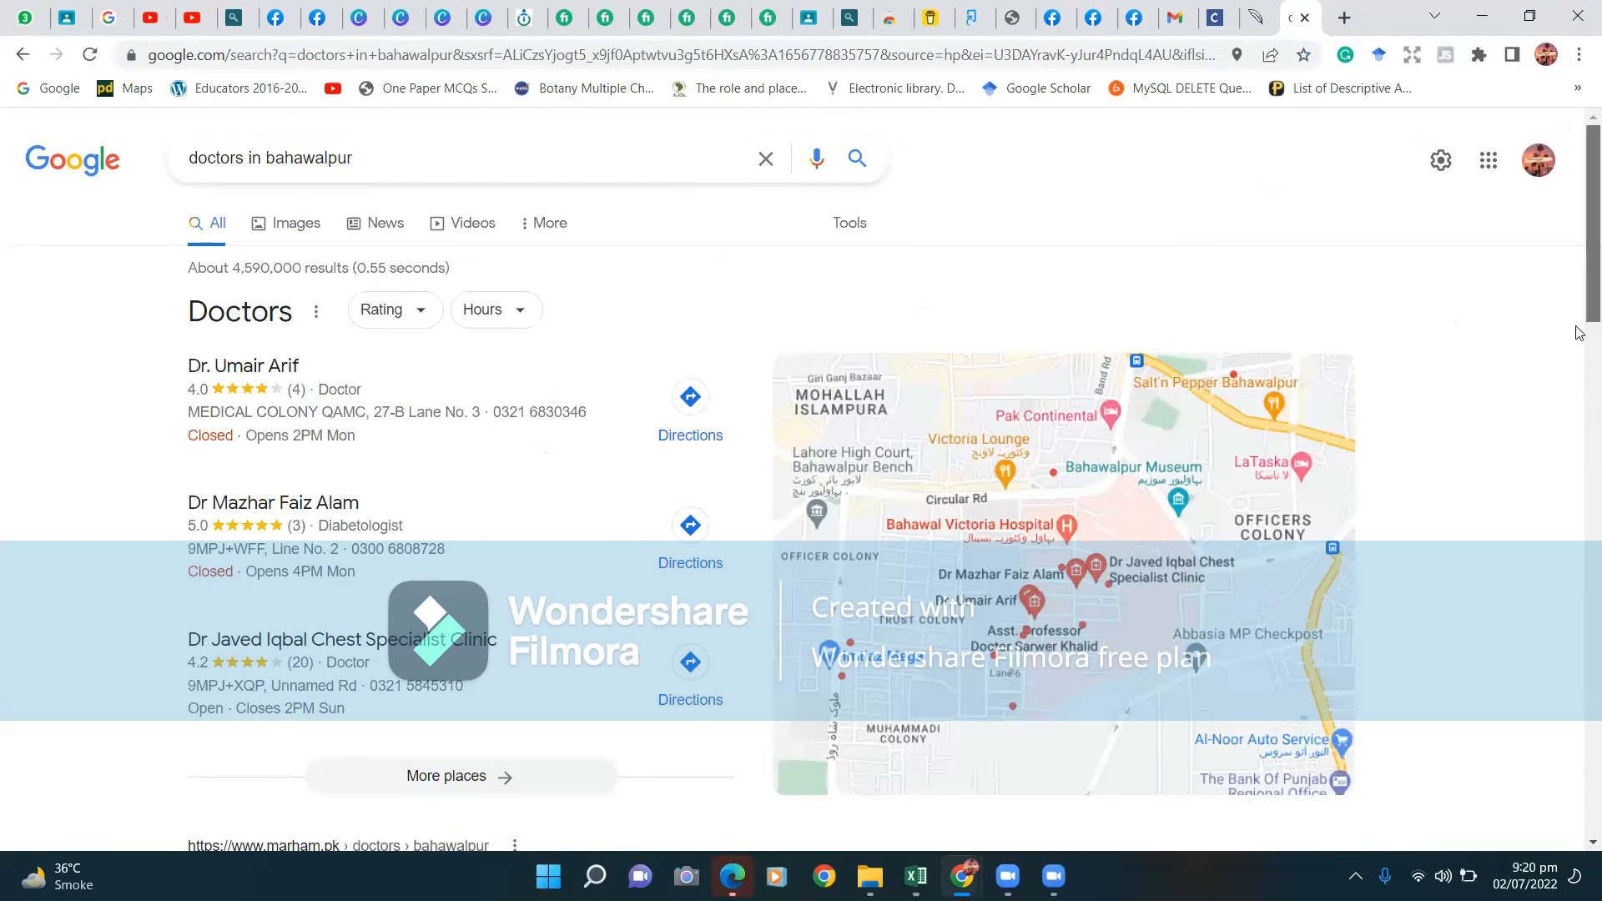
Open the 'Find The Best Doctors In Bahawalpur - Marham' result.
{"action": "scroll", "coordinate": [873, 528], "scroll_direction": "down", "scroll_amount": 5}
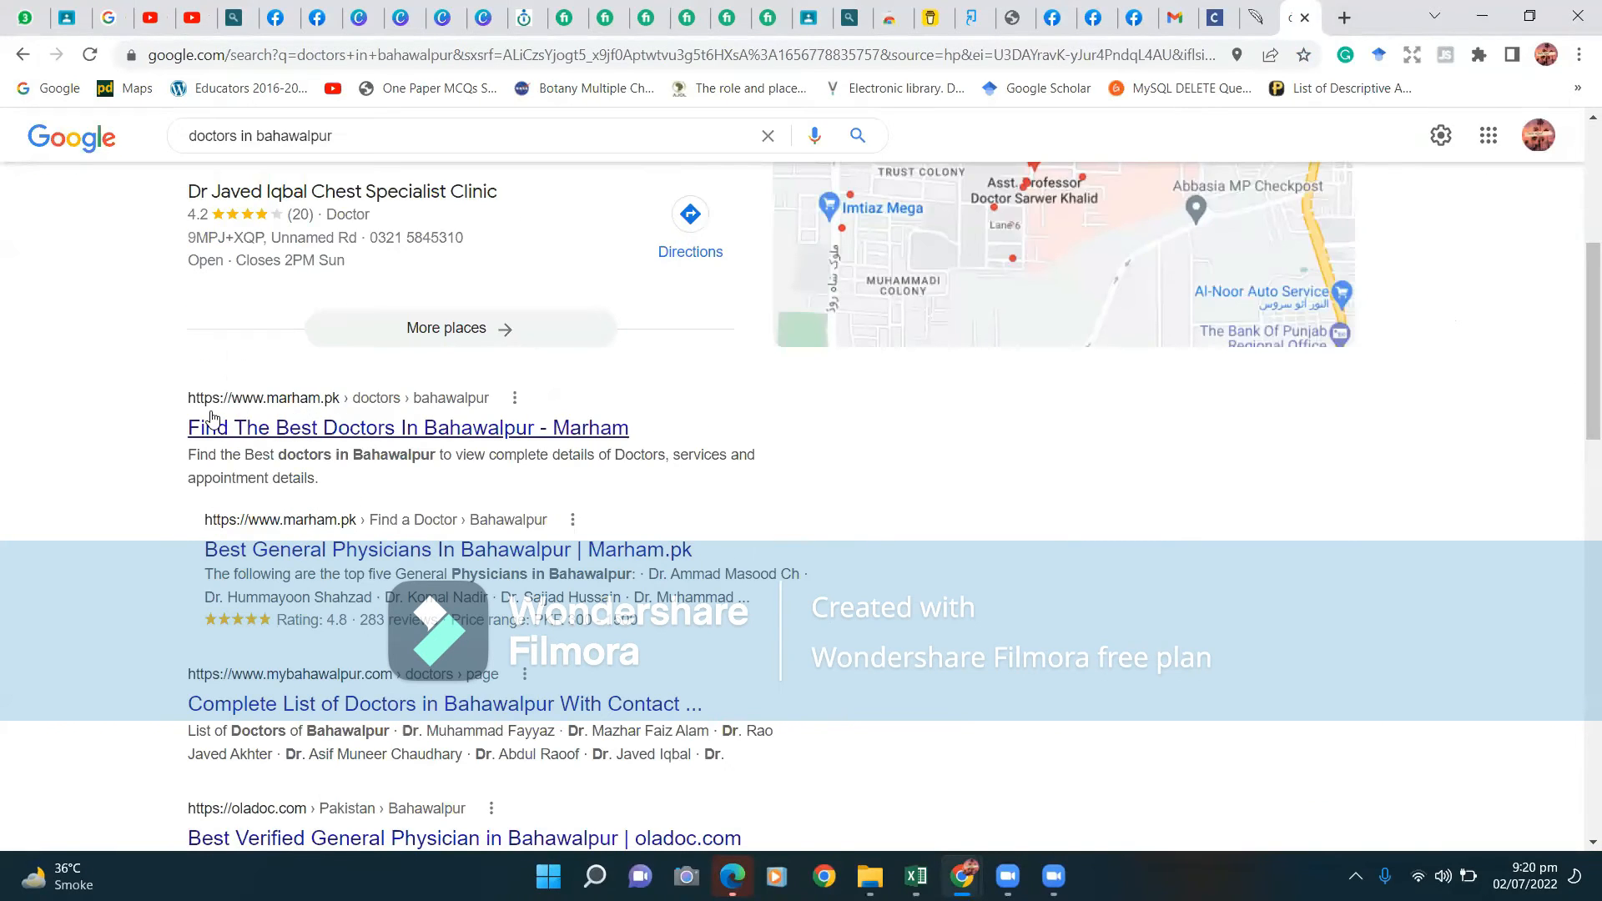
{"action": "left_click", "coordinate": [480, 446]}
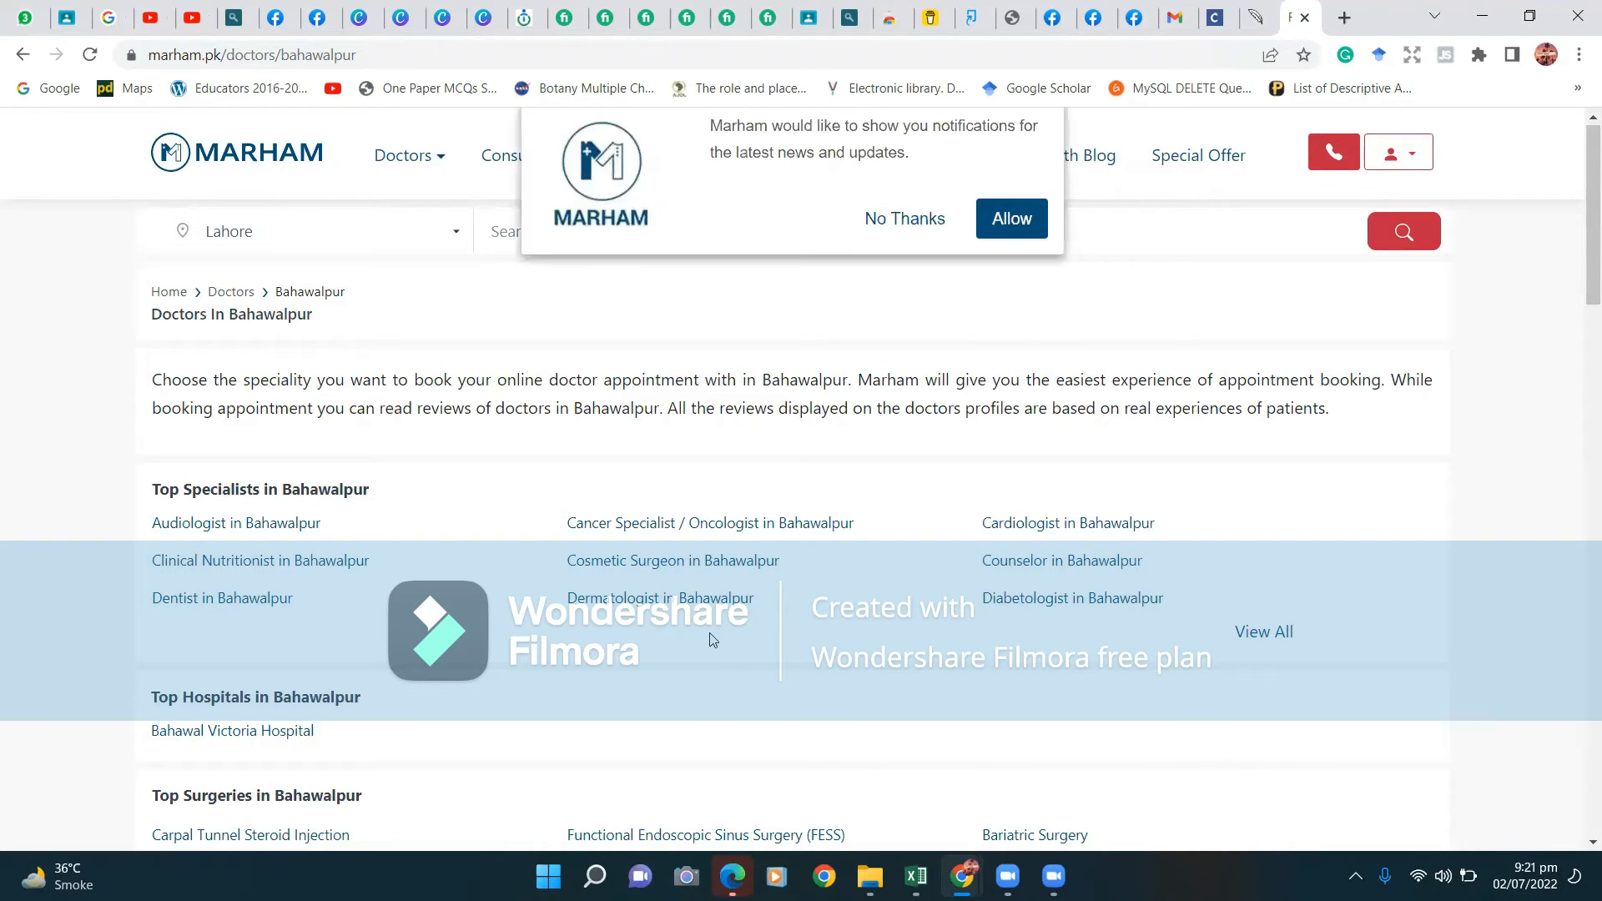
Dismiss Marham's notification request and scroll down to the Top Diseases section for Bahawalpur.
{"action": "left_click", "coordinate": [877, 237]}
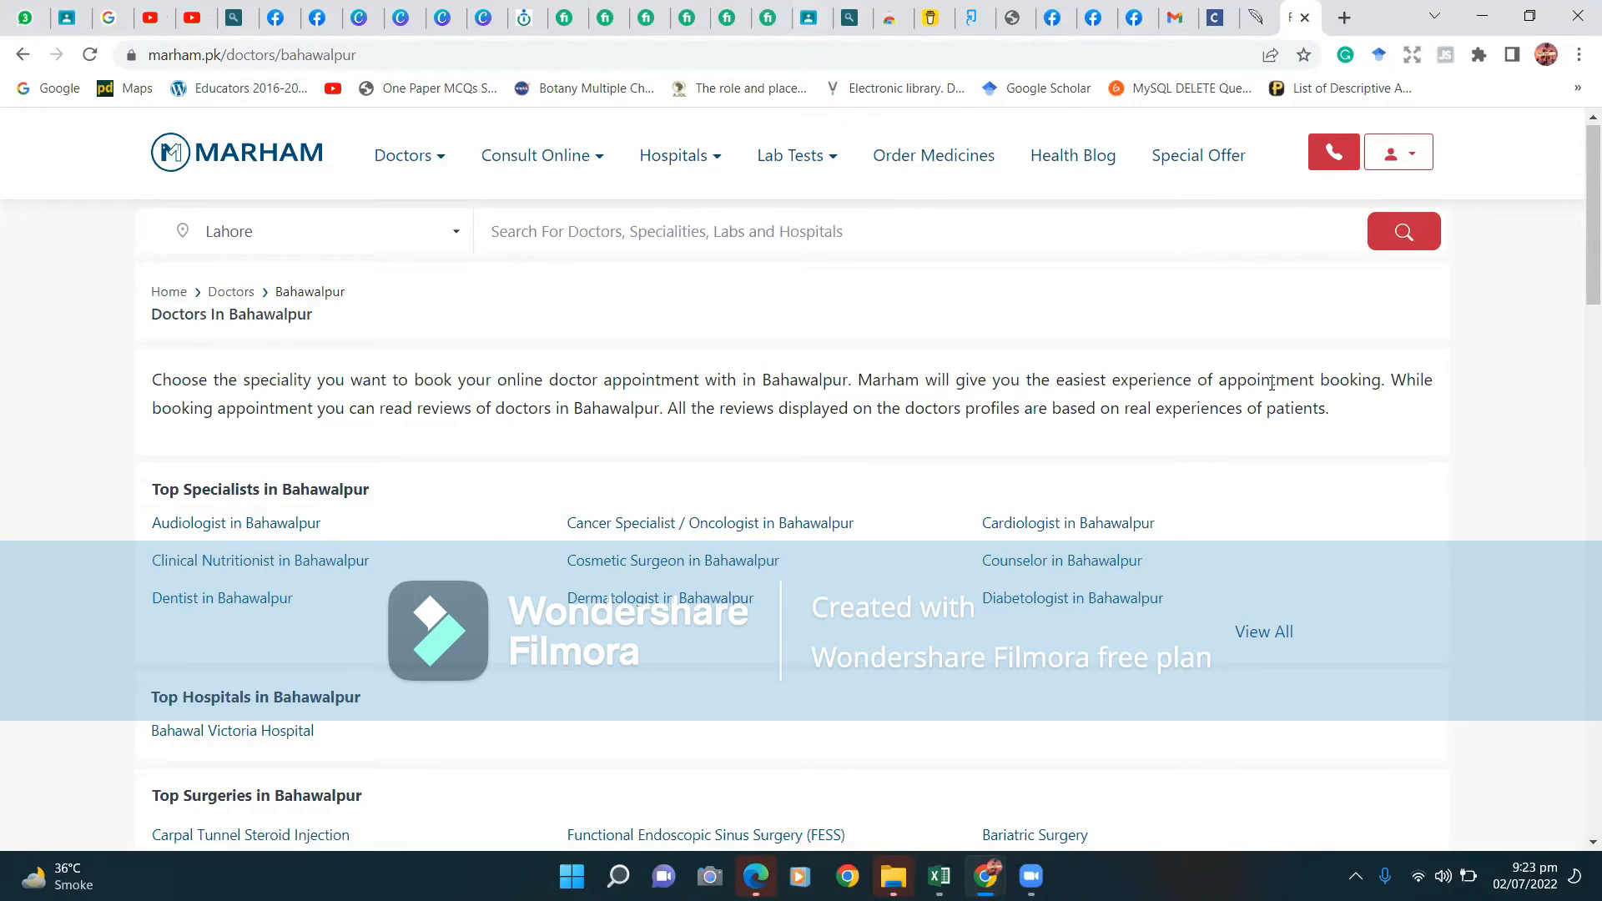
{"action": "left_click_drag", "start_coordinate": [1579, 295], "coordinate": [1577, 421]}
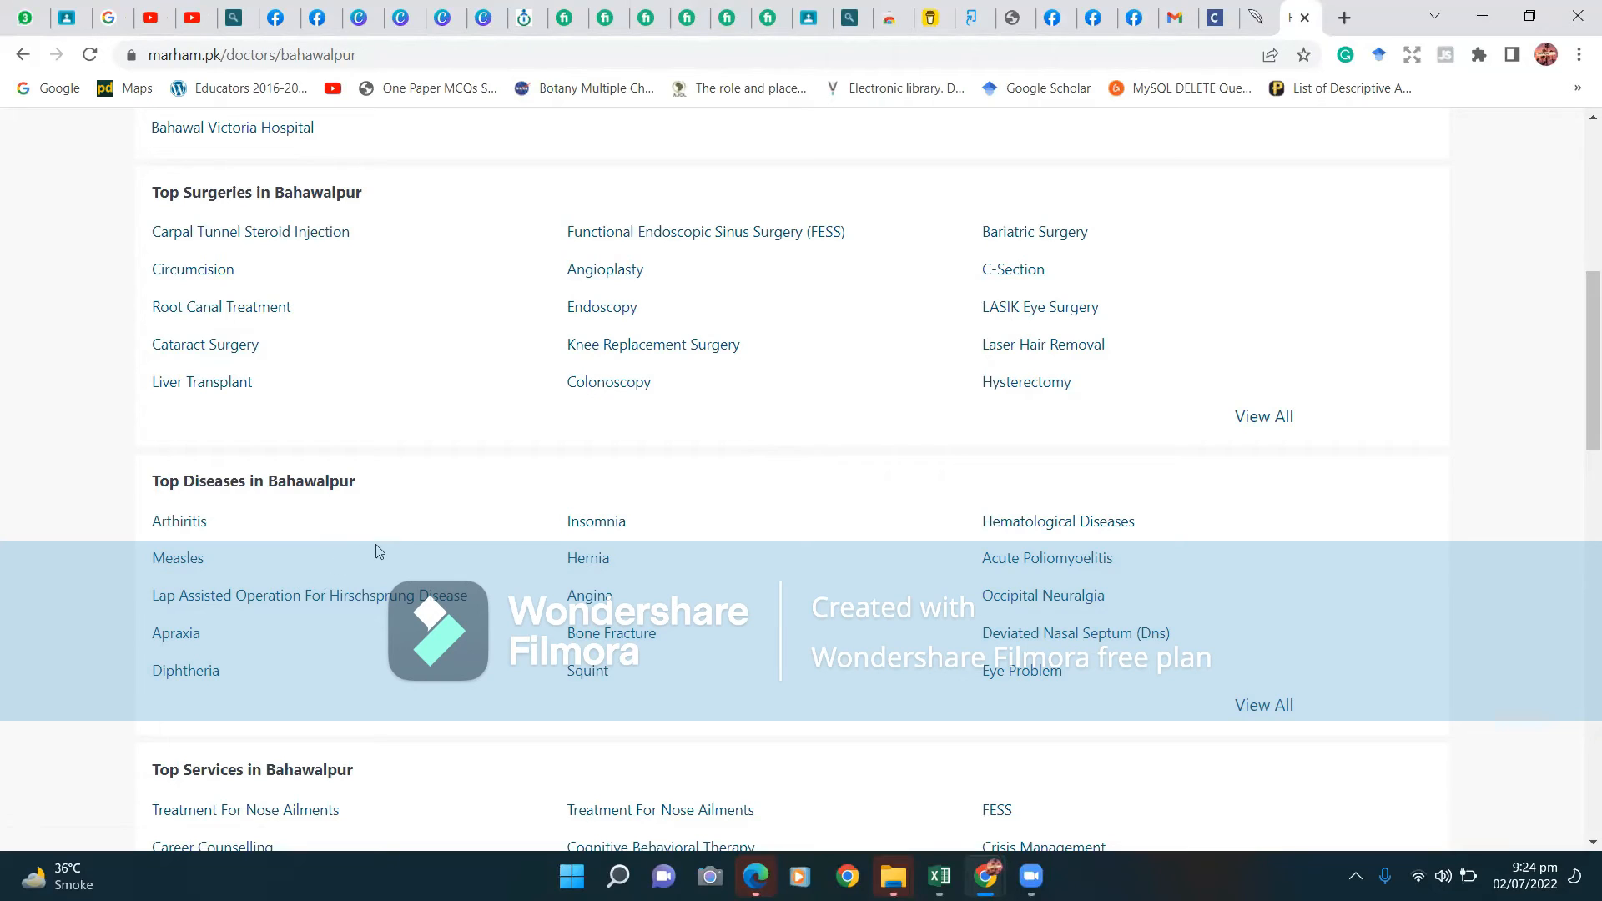
Open the Arthritis doctors list for Bahawalpur and scroll through the results.
{"action": "left_click", "coordinate": [177, 522]}
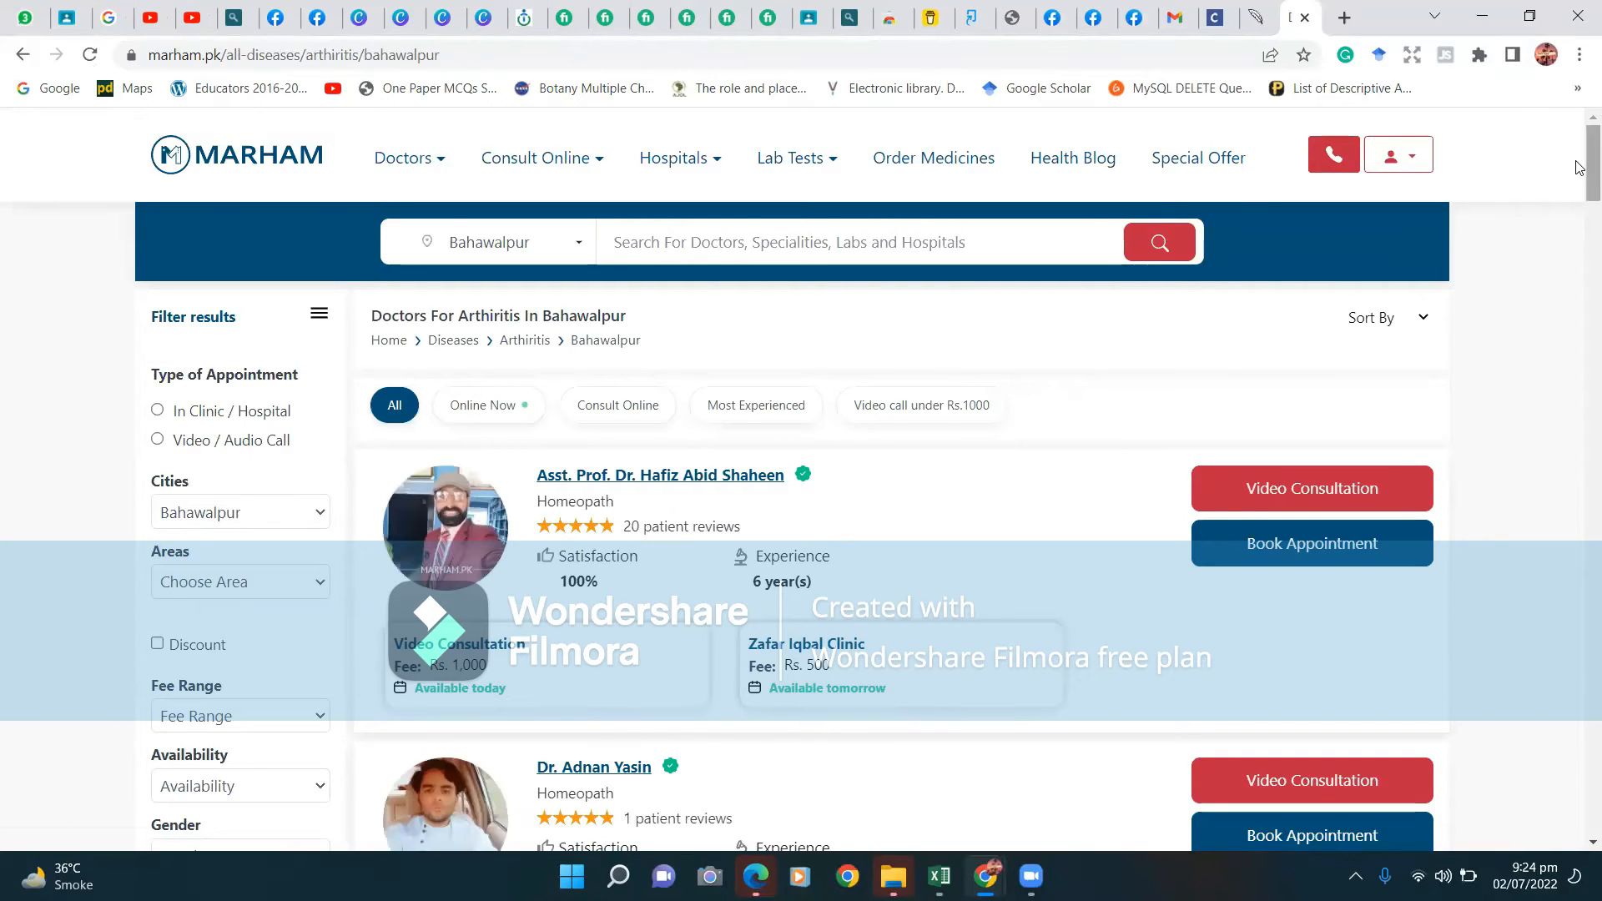
{"action": "scroll", "coordinate": [1579, 171], "scroll_direction": "down", "scroll_amount": 1}
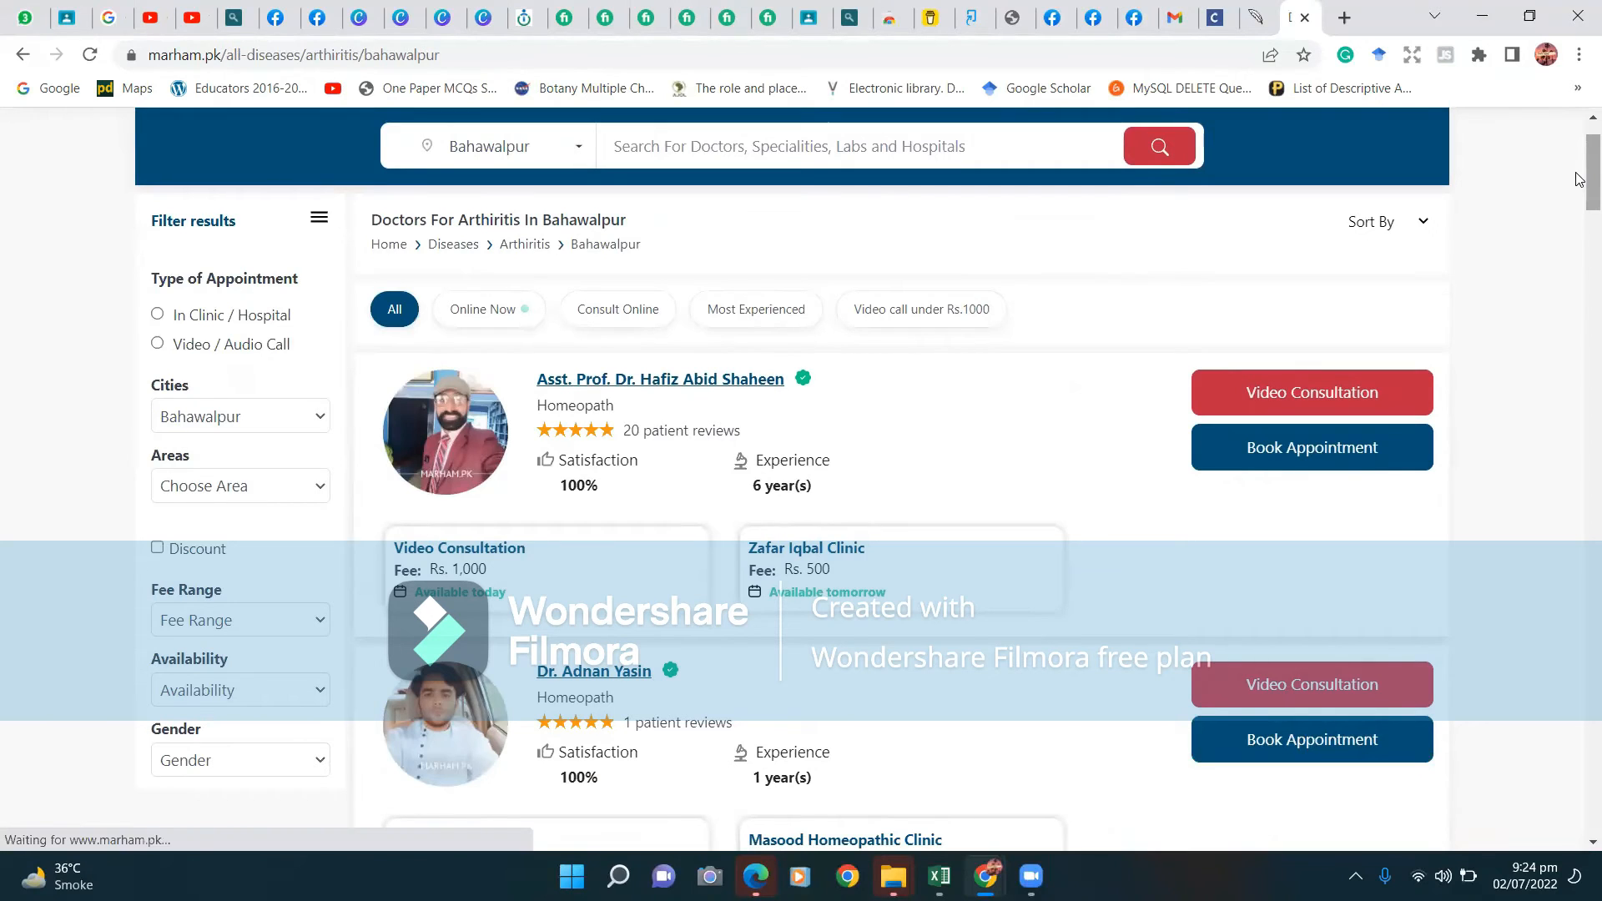
{"action": "scroll", "coordinate": [1579, 220], "scroll_direction": "down", "scroll_amount": 1}
{"action": "scroll", "coordinate": [1579, 219], "scroll_direction": "down", "scroll_amount": 20}
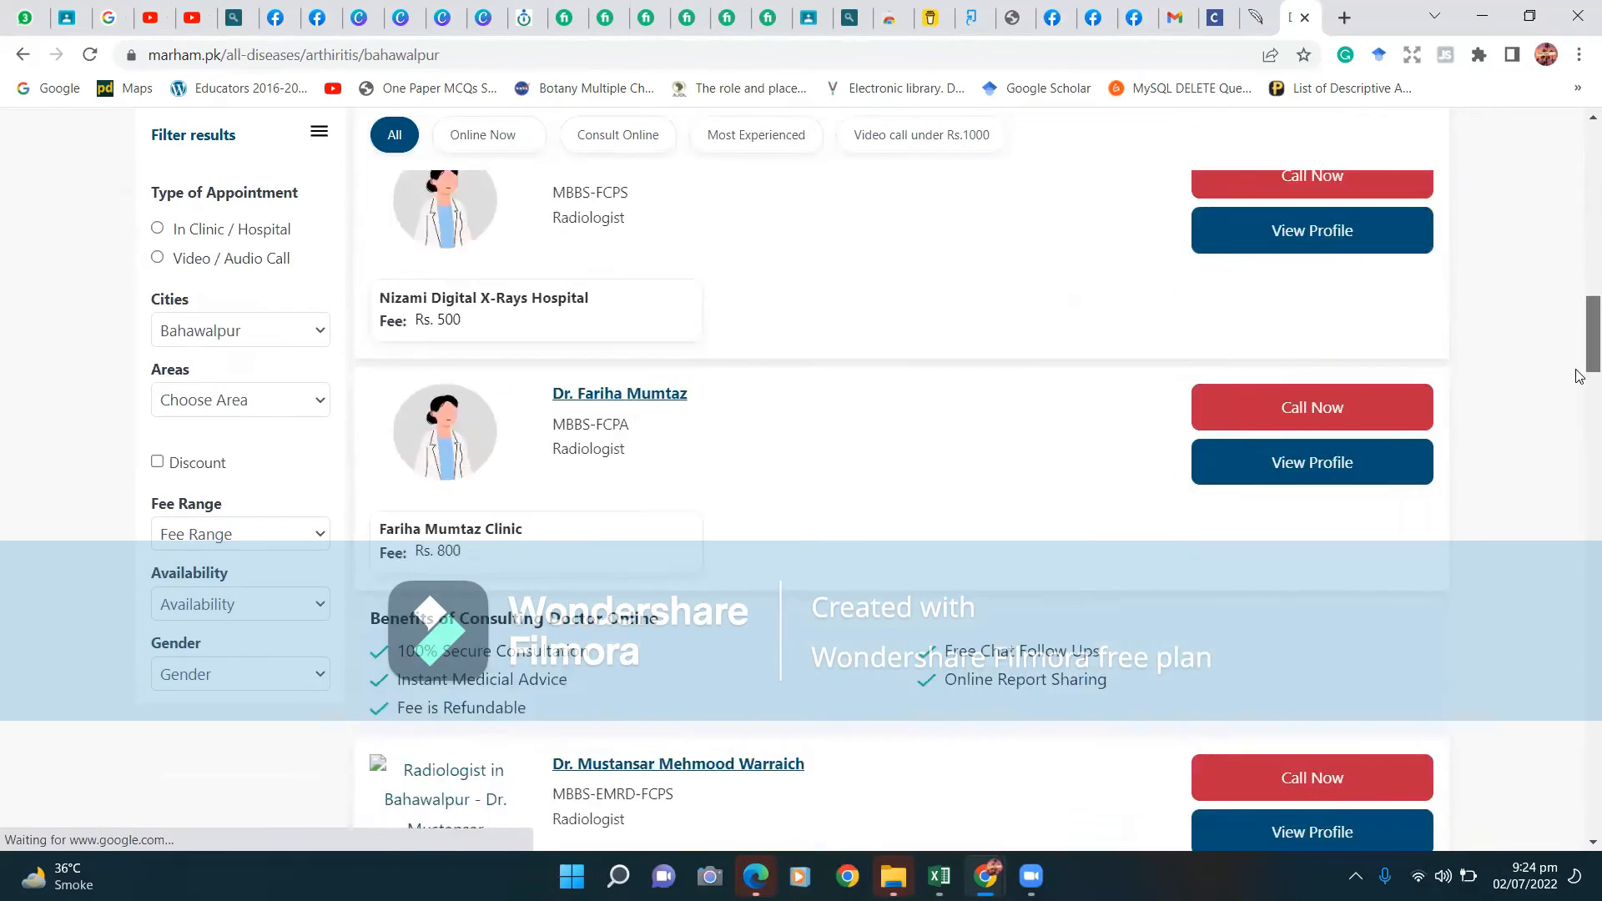
{"action": "left_click_drag", "start_coordinate": [1579, 401], "coordinate": [1574, 97]}
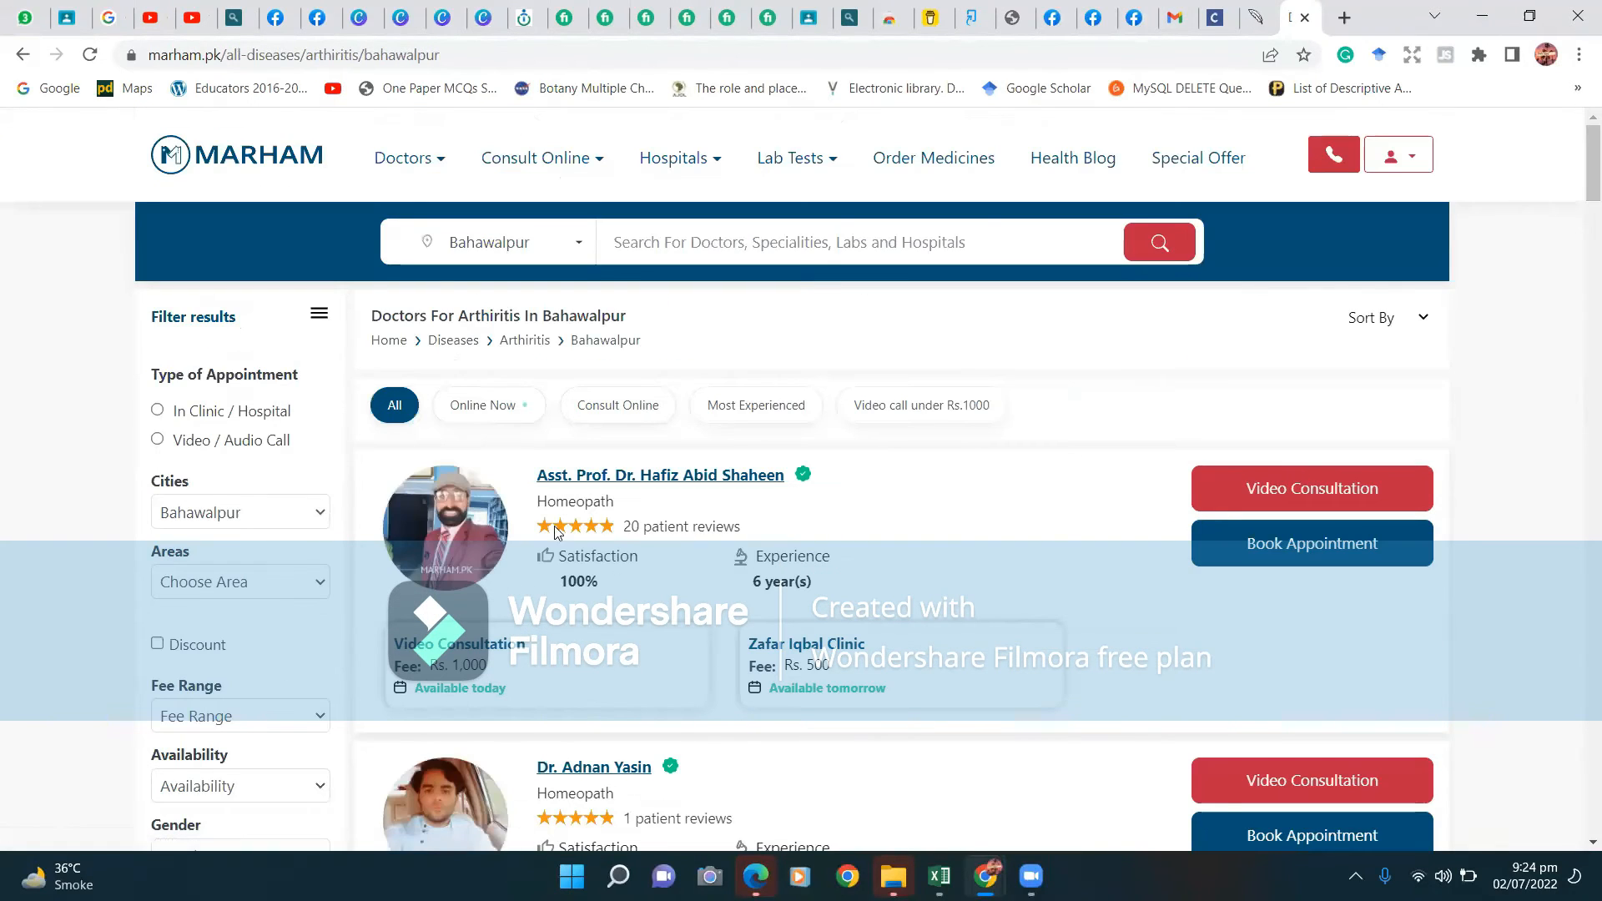
Highlight the first doctor's name and 6 years' experience, then open their booking page.
{"action": "left_click_drag", "start_coordinate": [530, 484], "coordinate": [816, 485]}
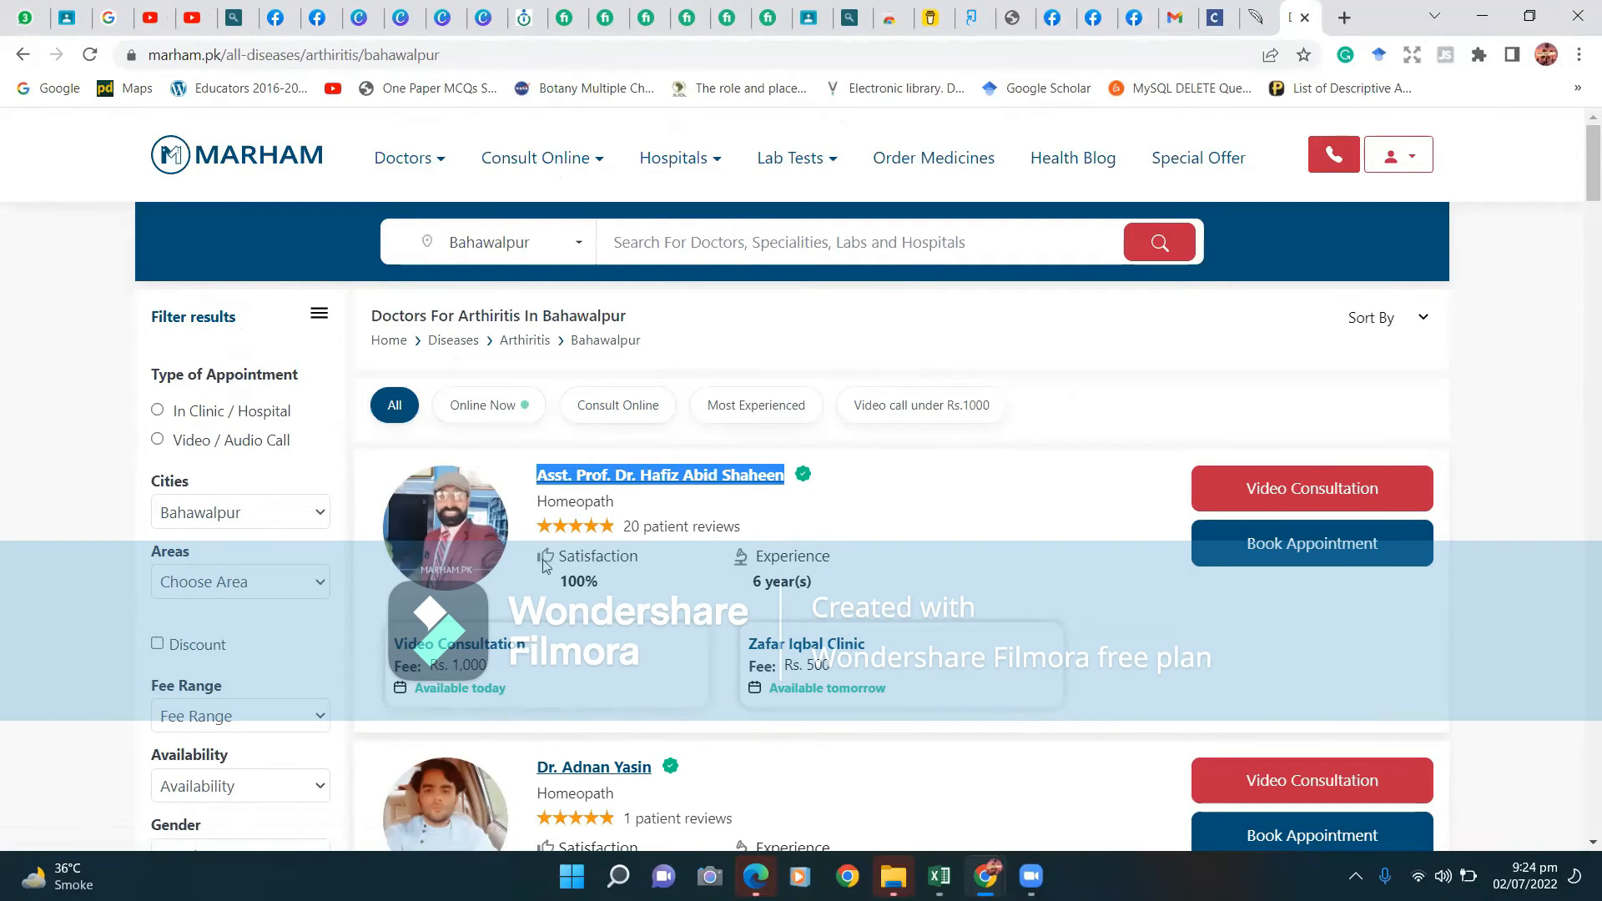
{"action": "left_click_drag", "start_coordinate": [754, 594], "coordinate": [901, 579]}
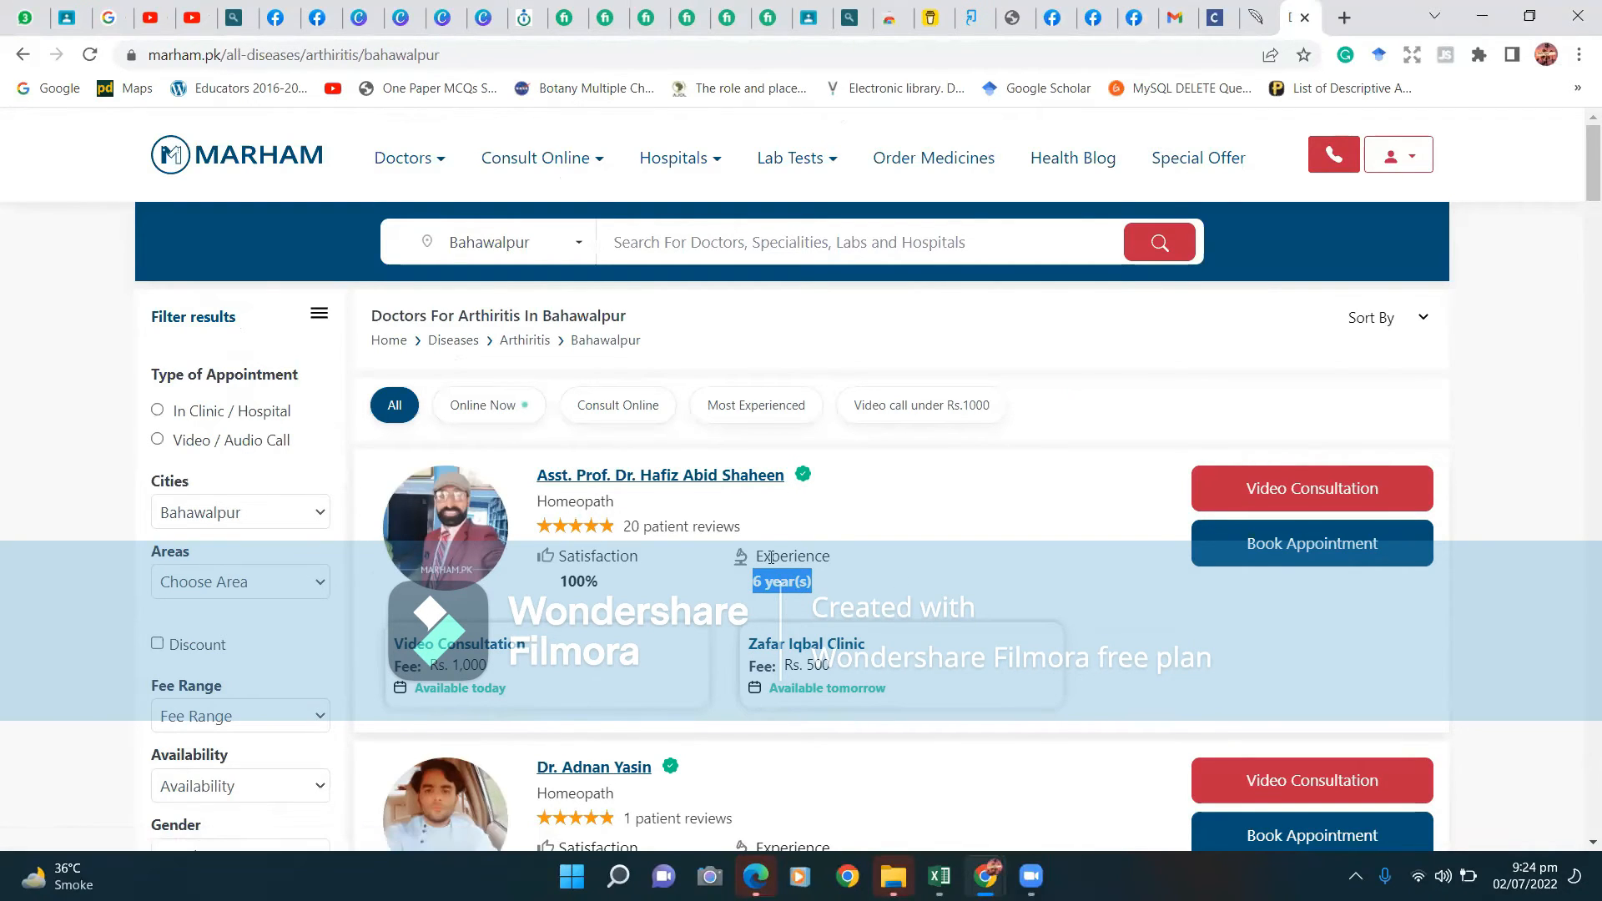
{"action": "left_click", "coordinate": [871, 532]}
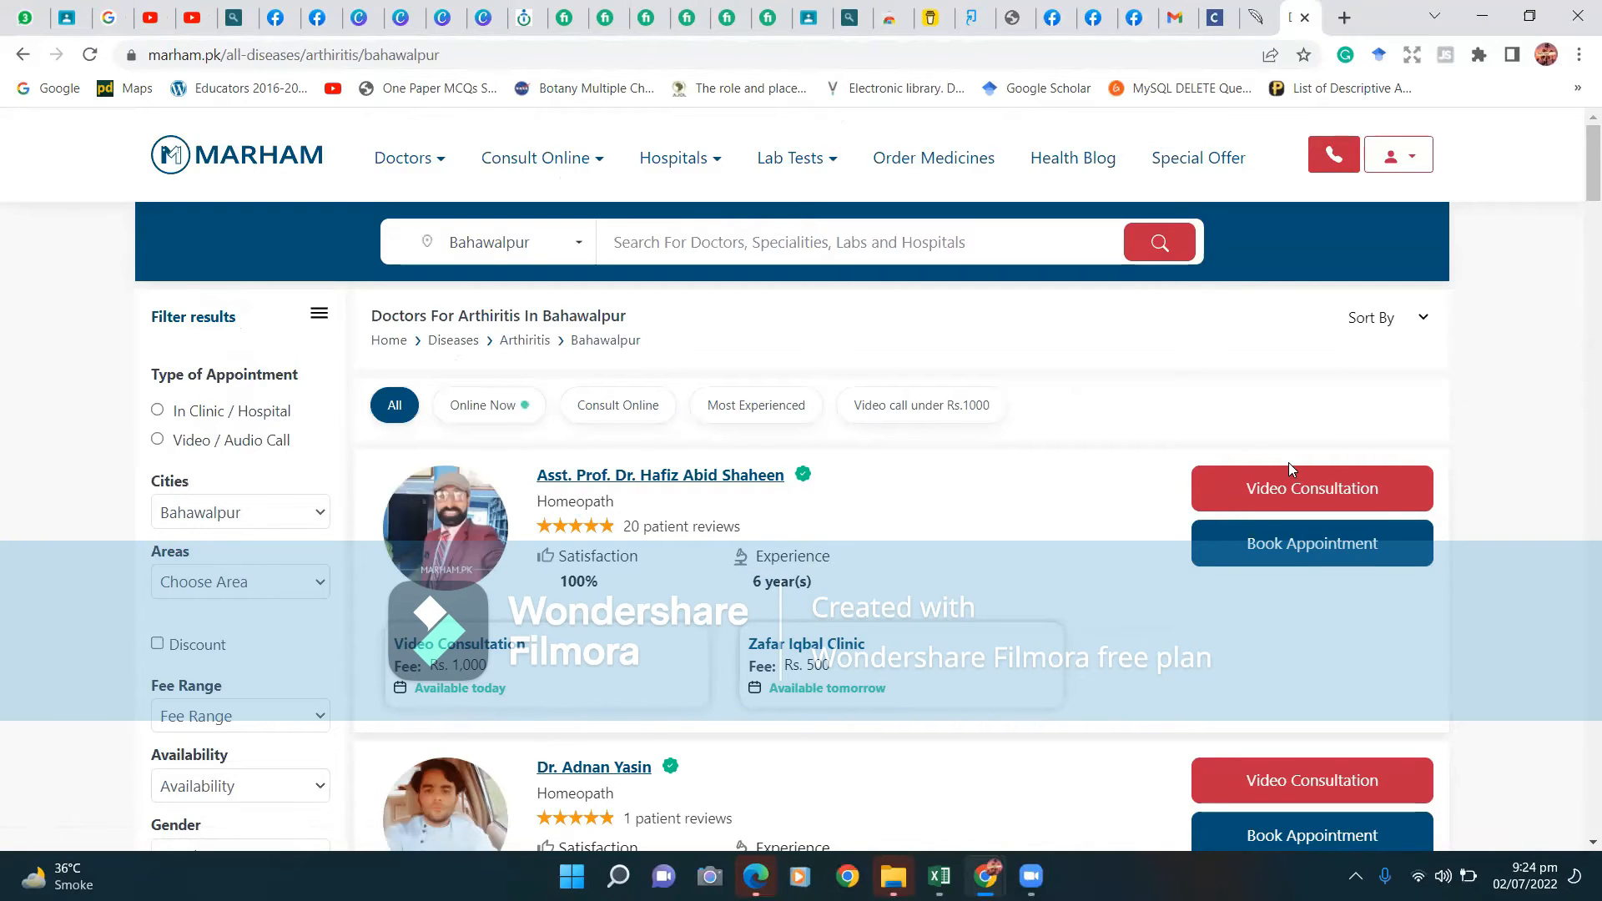
{"action": "left_click", "coordinate": [1315, 559]}
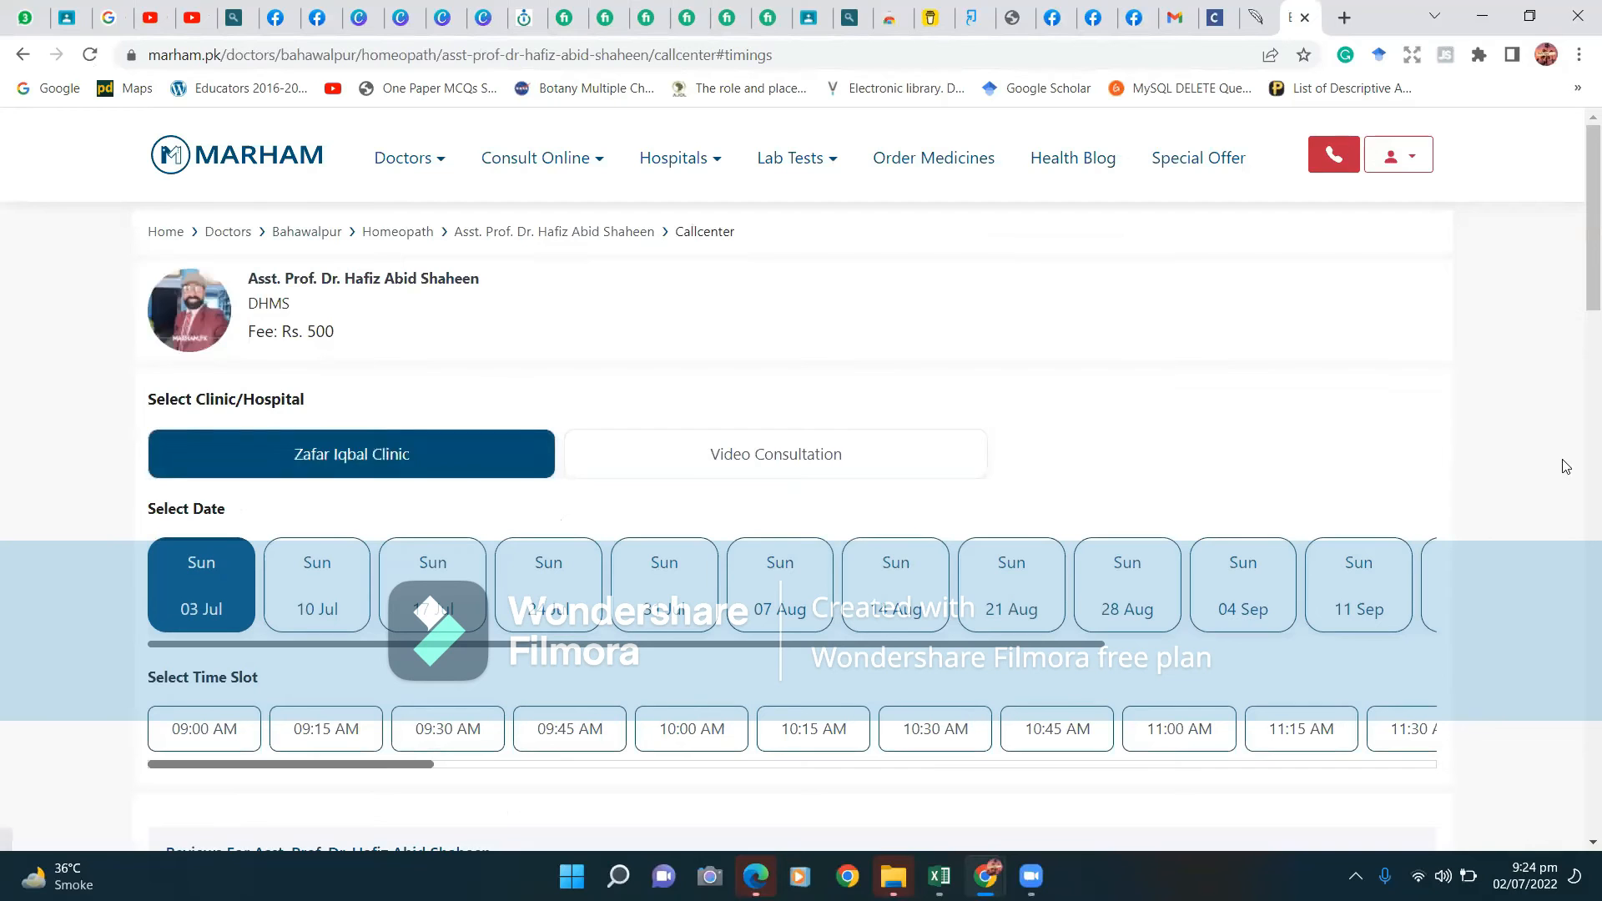
Scroll through the doctor's Rs. 500 booking page, then switch over to the Excel workbook.
{"action": "scroll", "coordinate": [1579, 333], "scroll_direction": "down", "scroll_amount": 6}
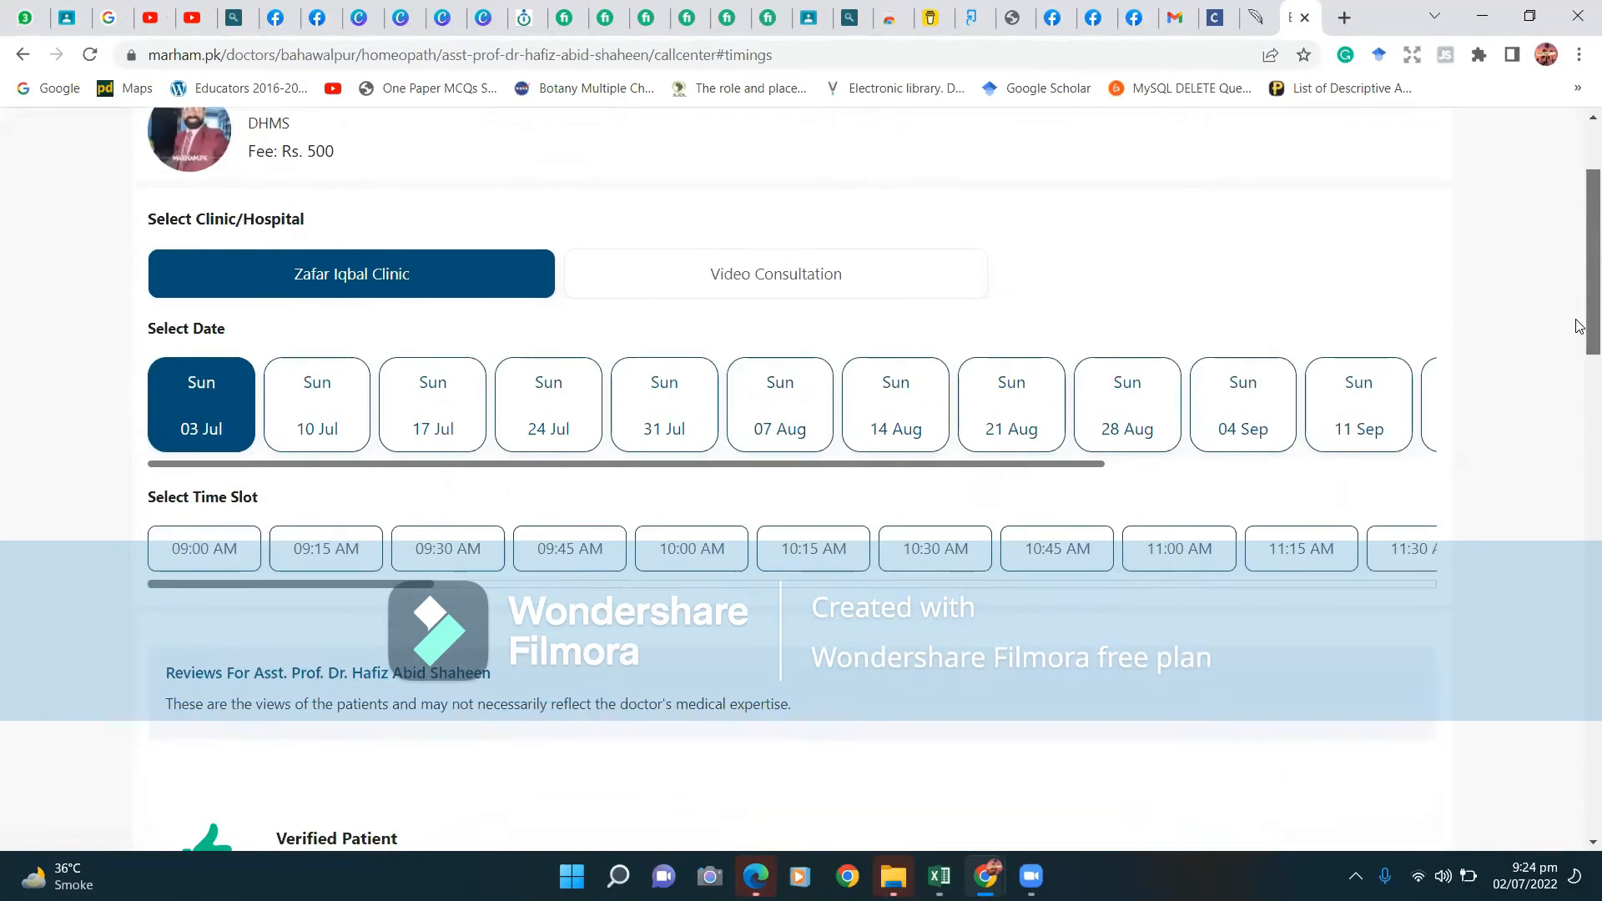
{"action": "left_click_drag", "start_coordinate": [1577, 402], "coordinate": [1578, 524]}
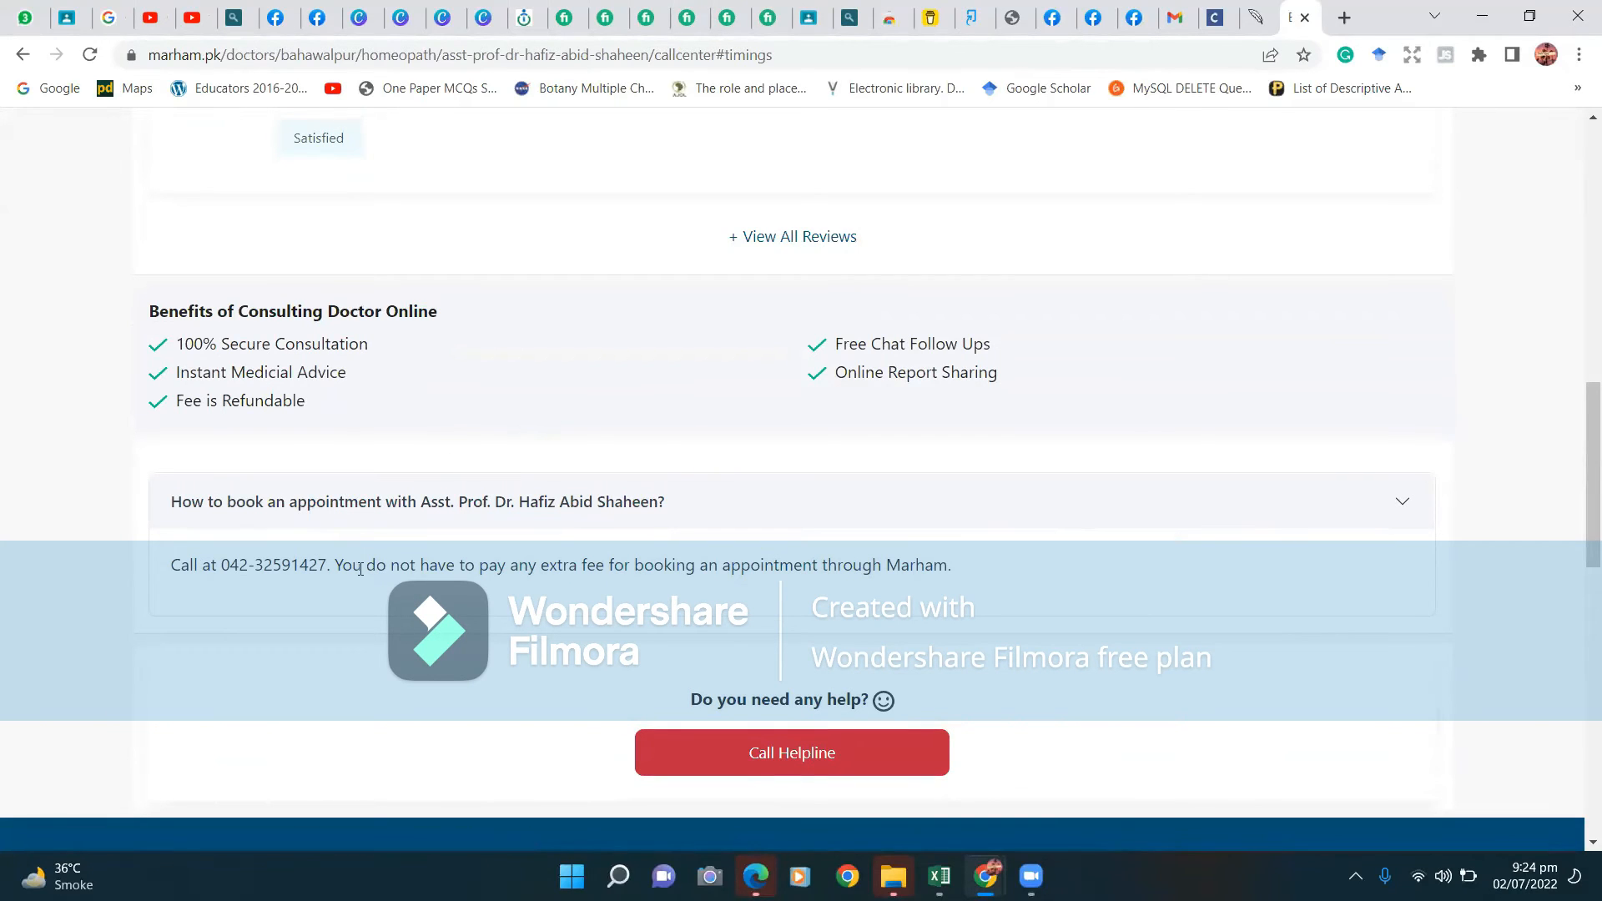
{"action": "left_click_drag", "start_coordinate": [1579, 444], "coordinate": [1578, 158]}
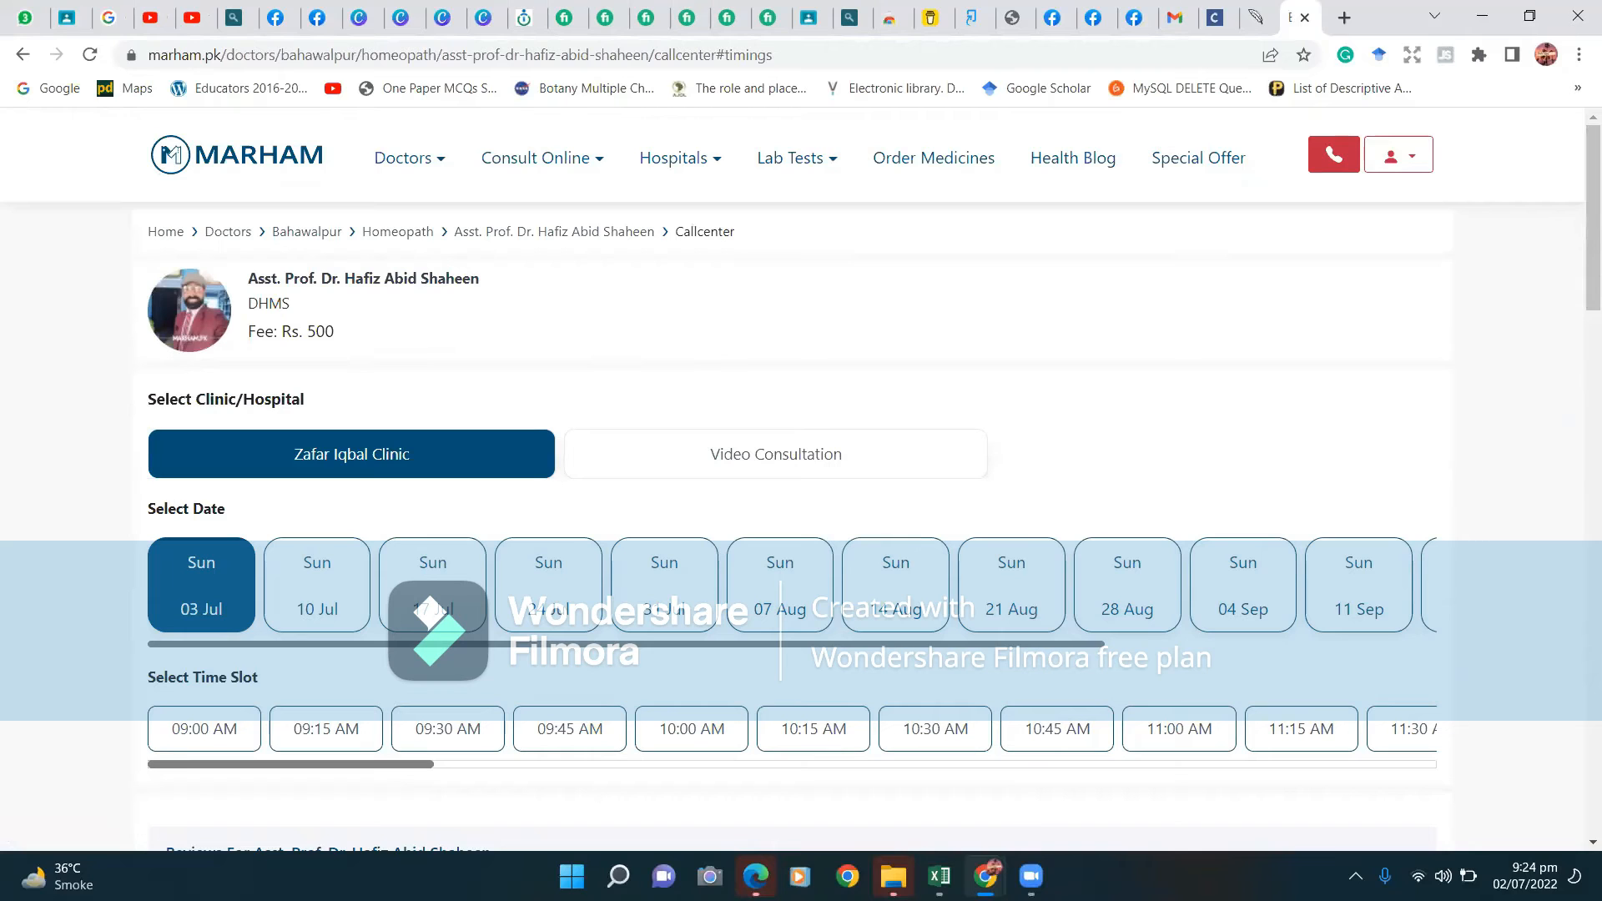
{"action": "key", "text": "alt+Tab"}
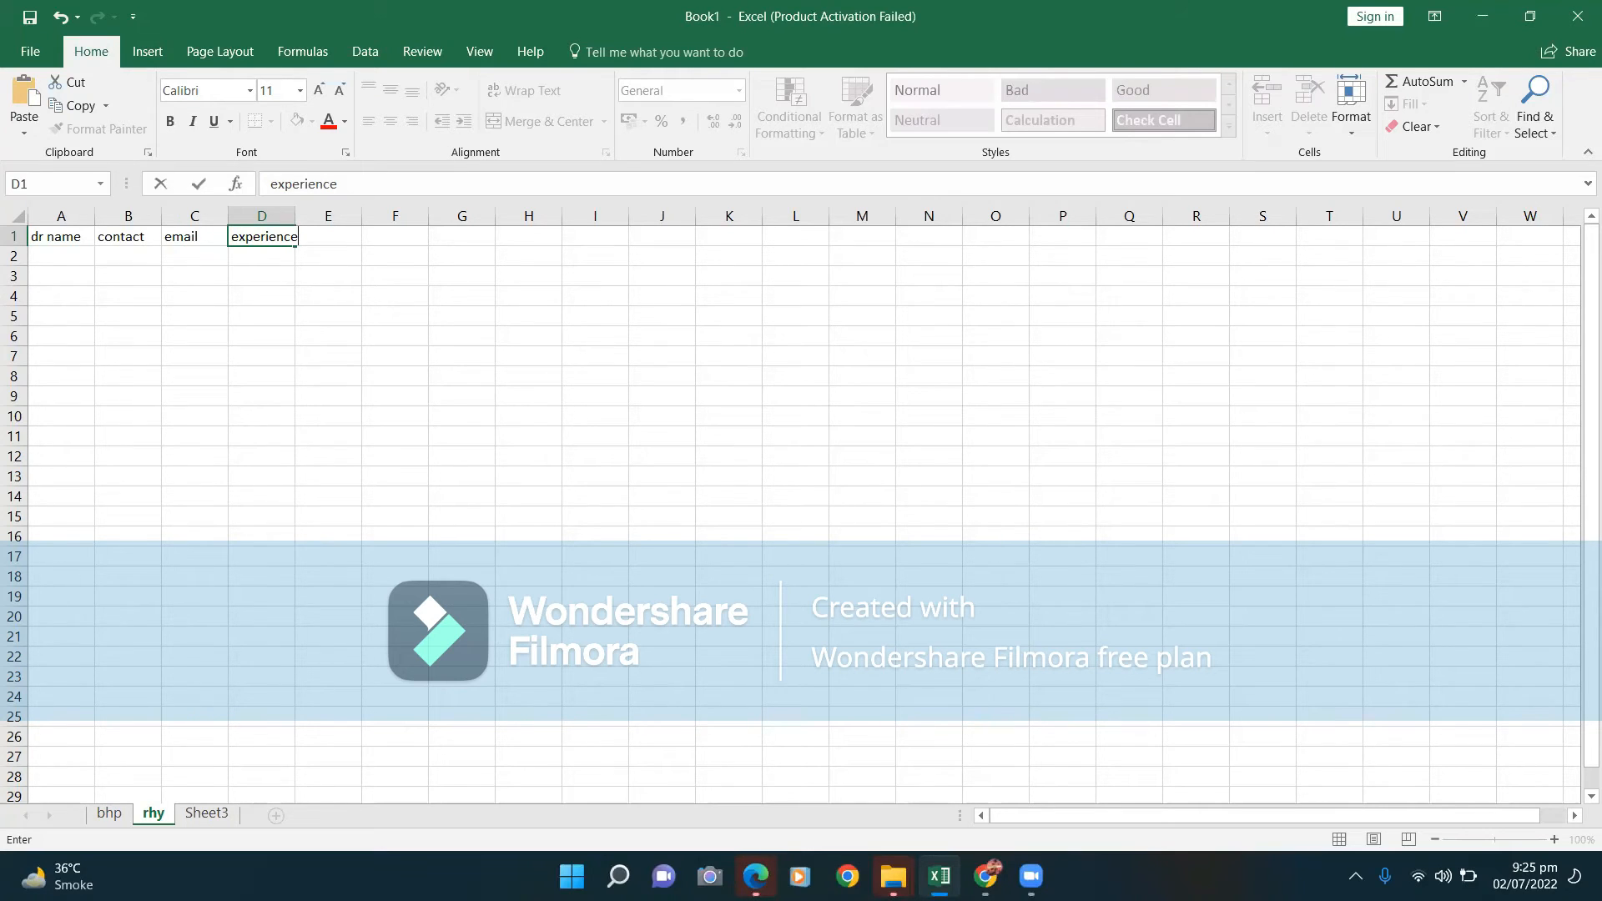
Copy the doctor's name from the booking page into cell A2 on the rhy sheet, then return to Marham.
{"action": "mouse_move", "coordinate": [940, 876]}
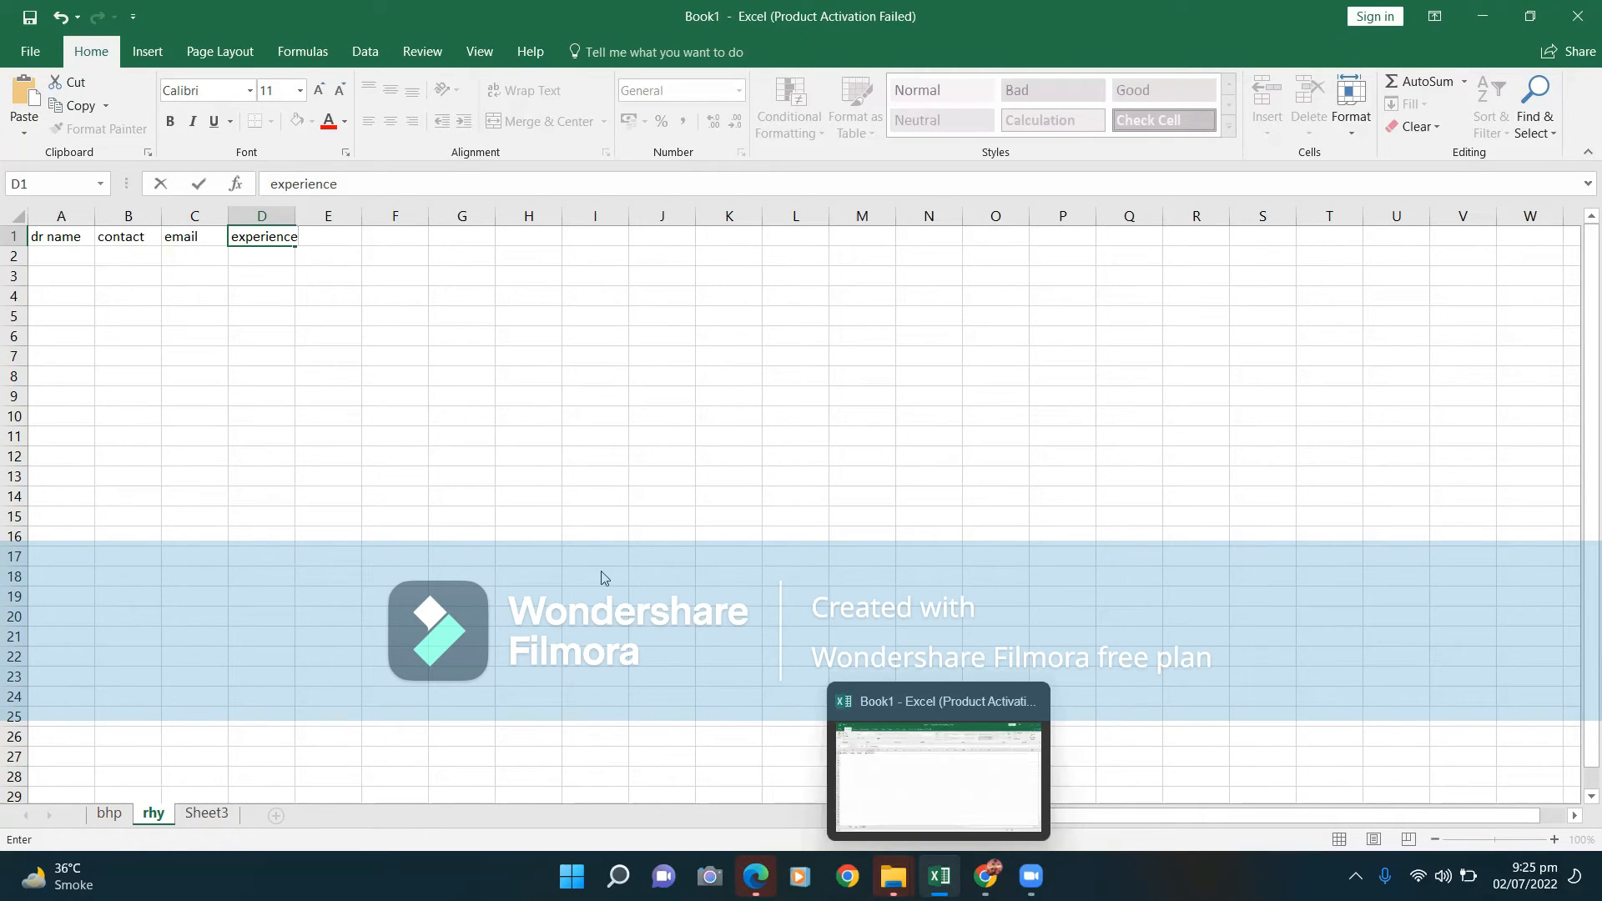
{"action": "key", "text": "alt+Tab"}
{"action": "left_click_drag", "start_coordinate": [492, 283], "coordinate": [225, 290]}
{"action": "key", "text": "ctrl+c"}
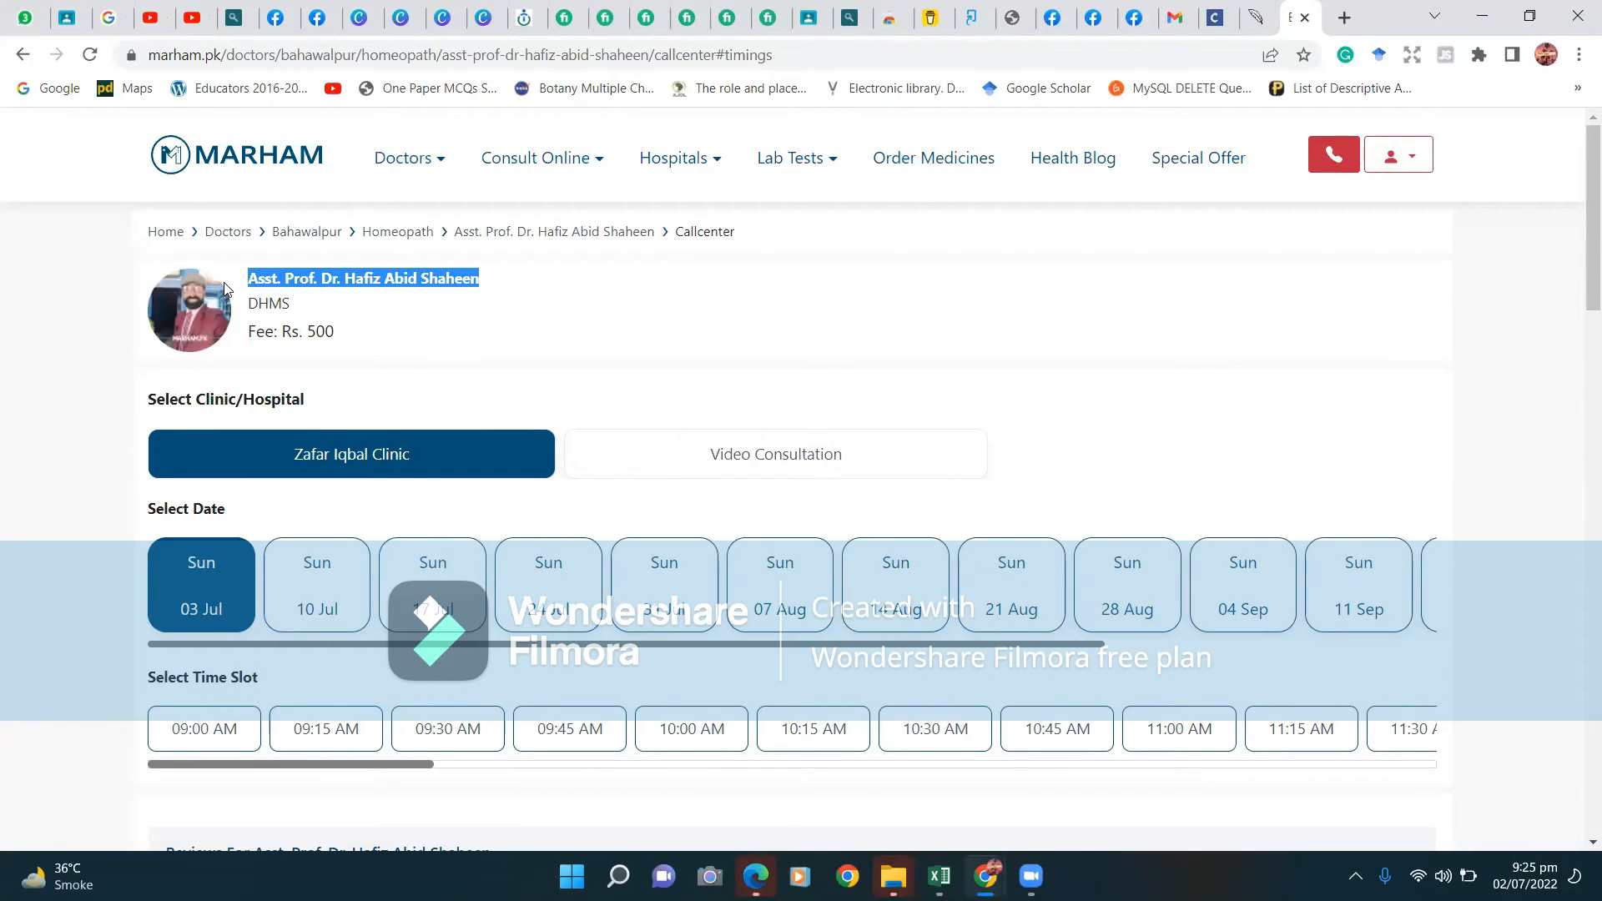
{"action": "mouse_move", "coordinate": [941, 866]}
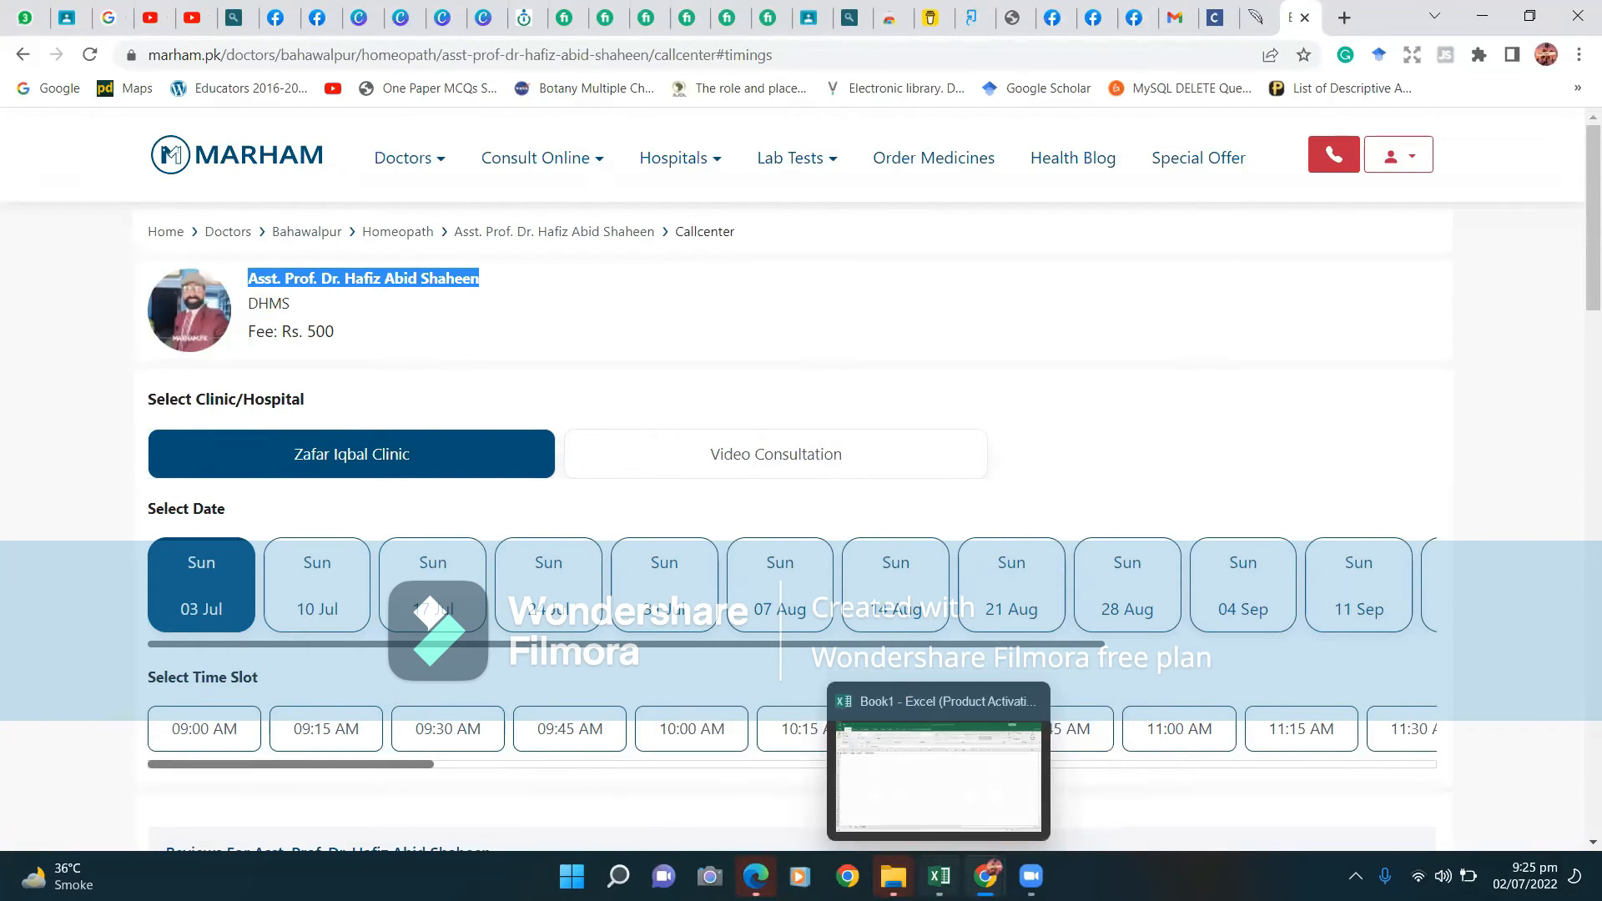
{"action": "left_click", "coordinate": [951, 736]}
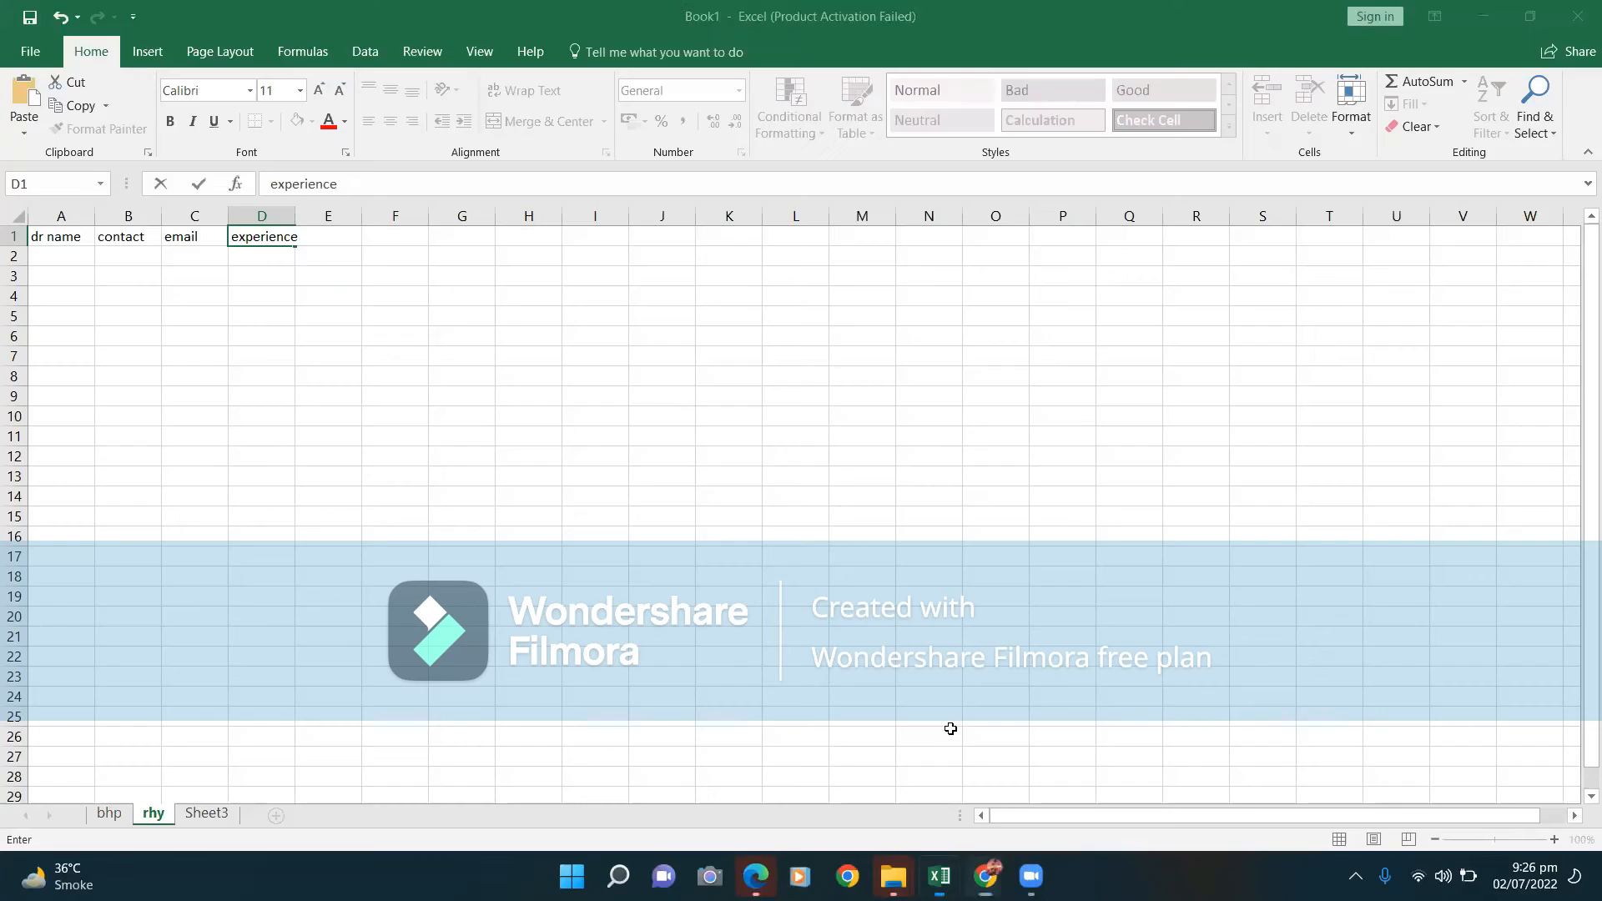
{"action": "left_click", "coordinate": [61, 263]}
{"action": "key", "text": "ctrl+v"}
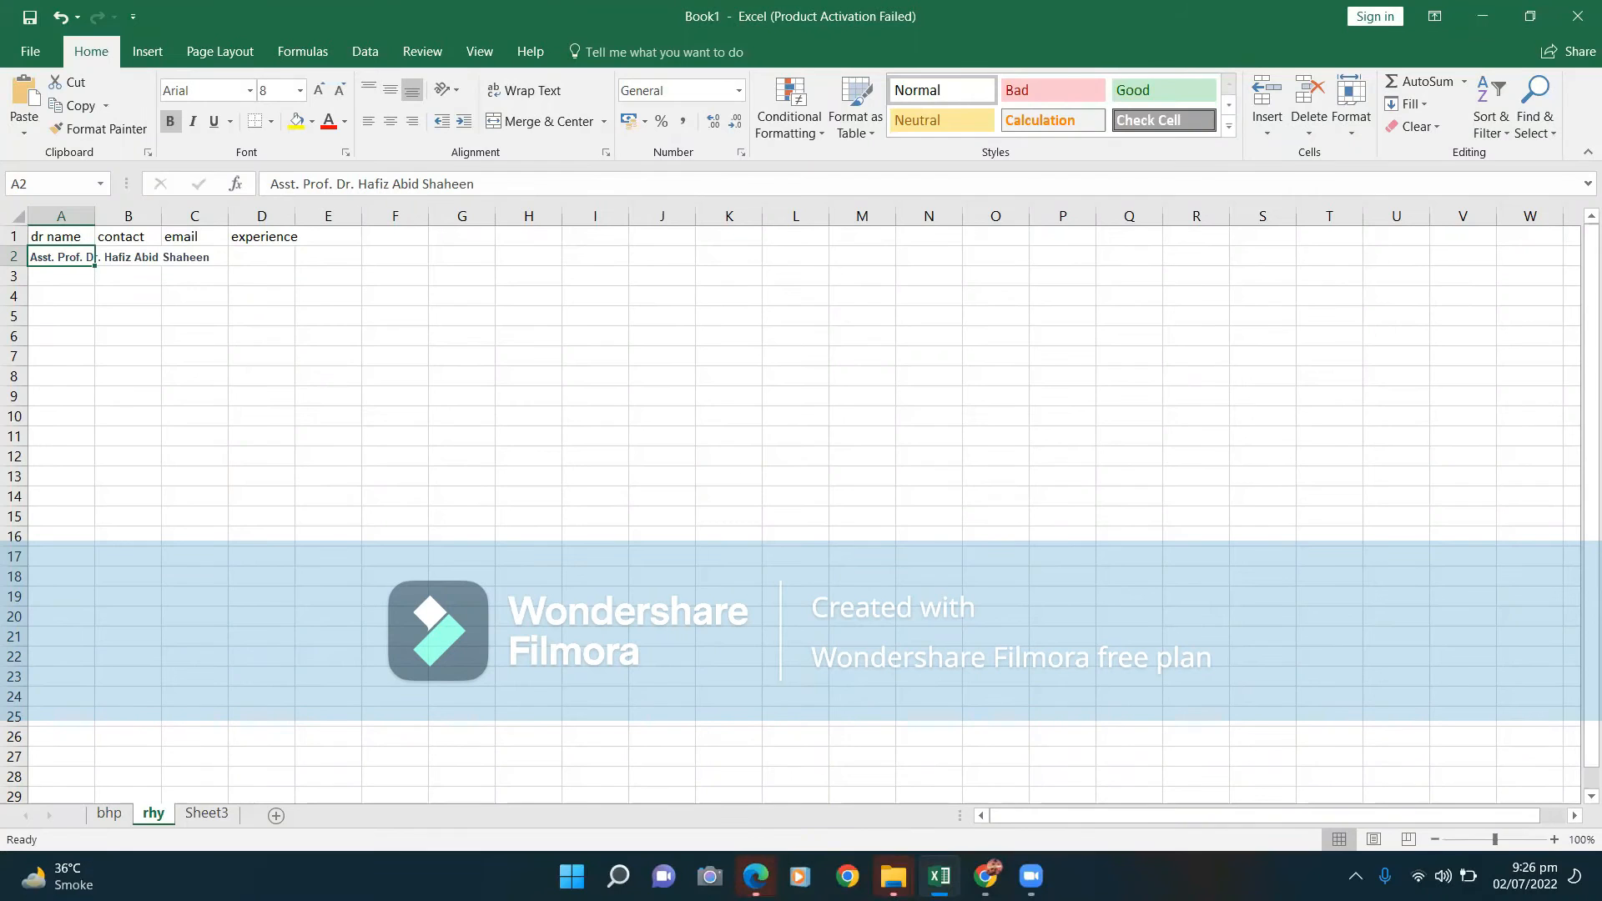
{"action": "left_click", "coordinate": [986, 876]}
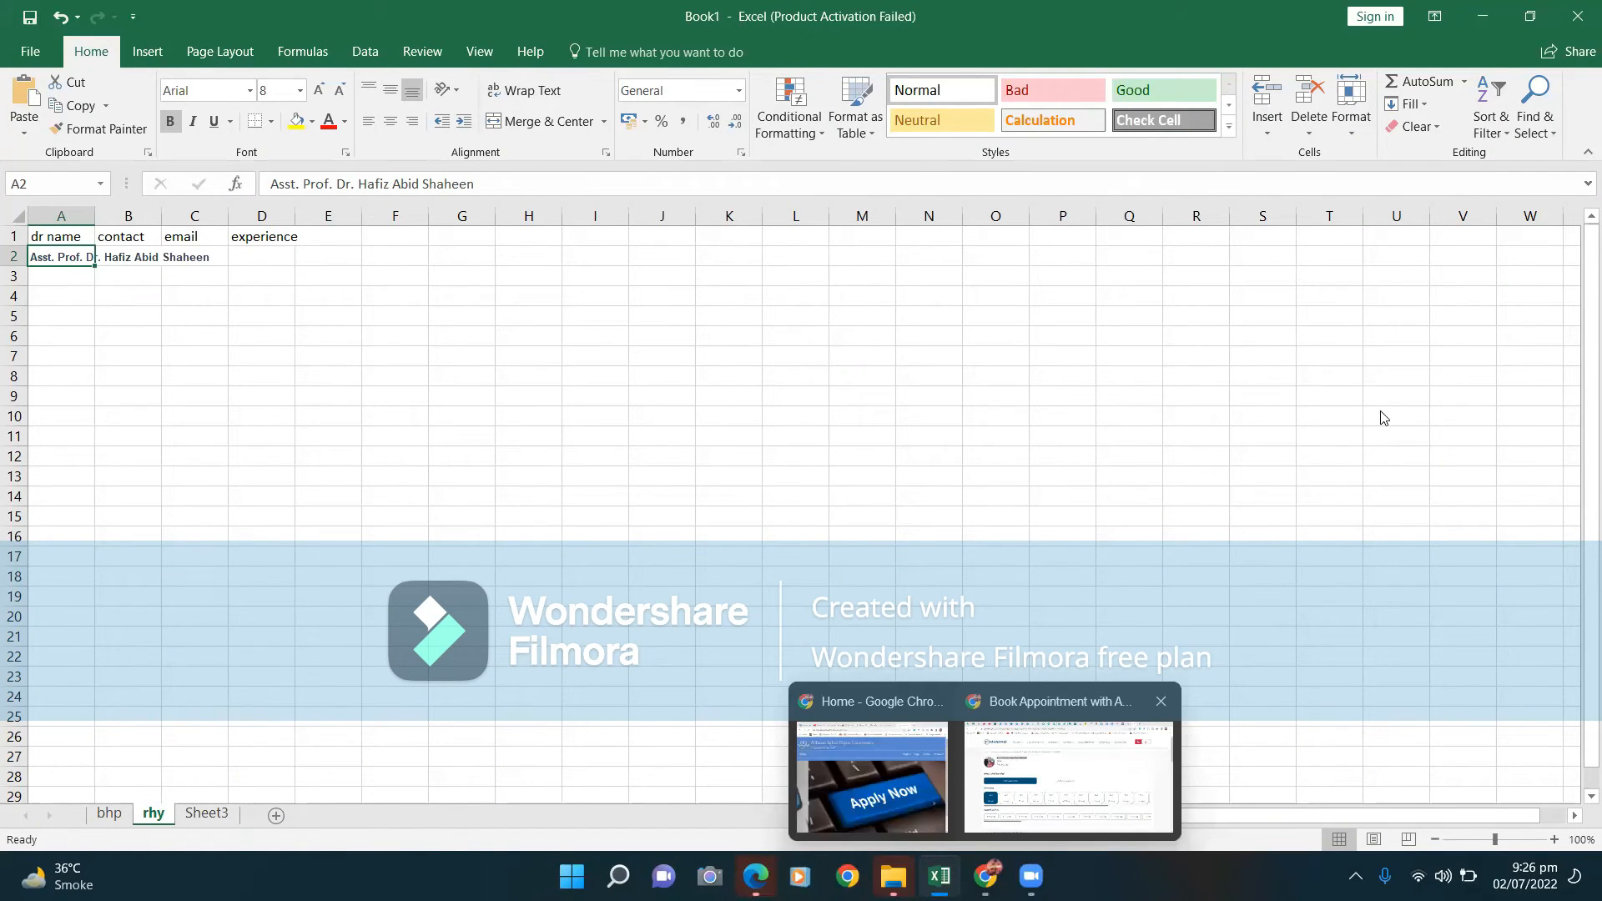
{"action": "key", "text": "alt+Tab"}
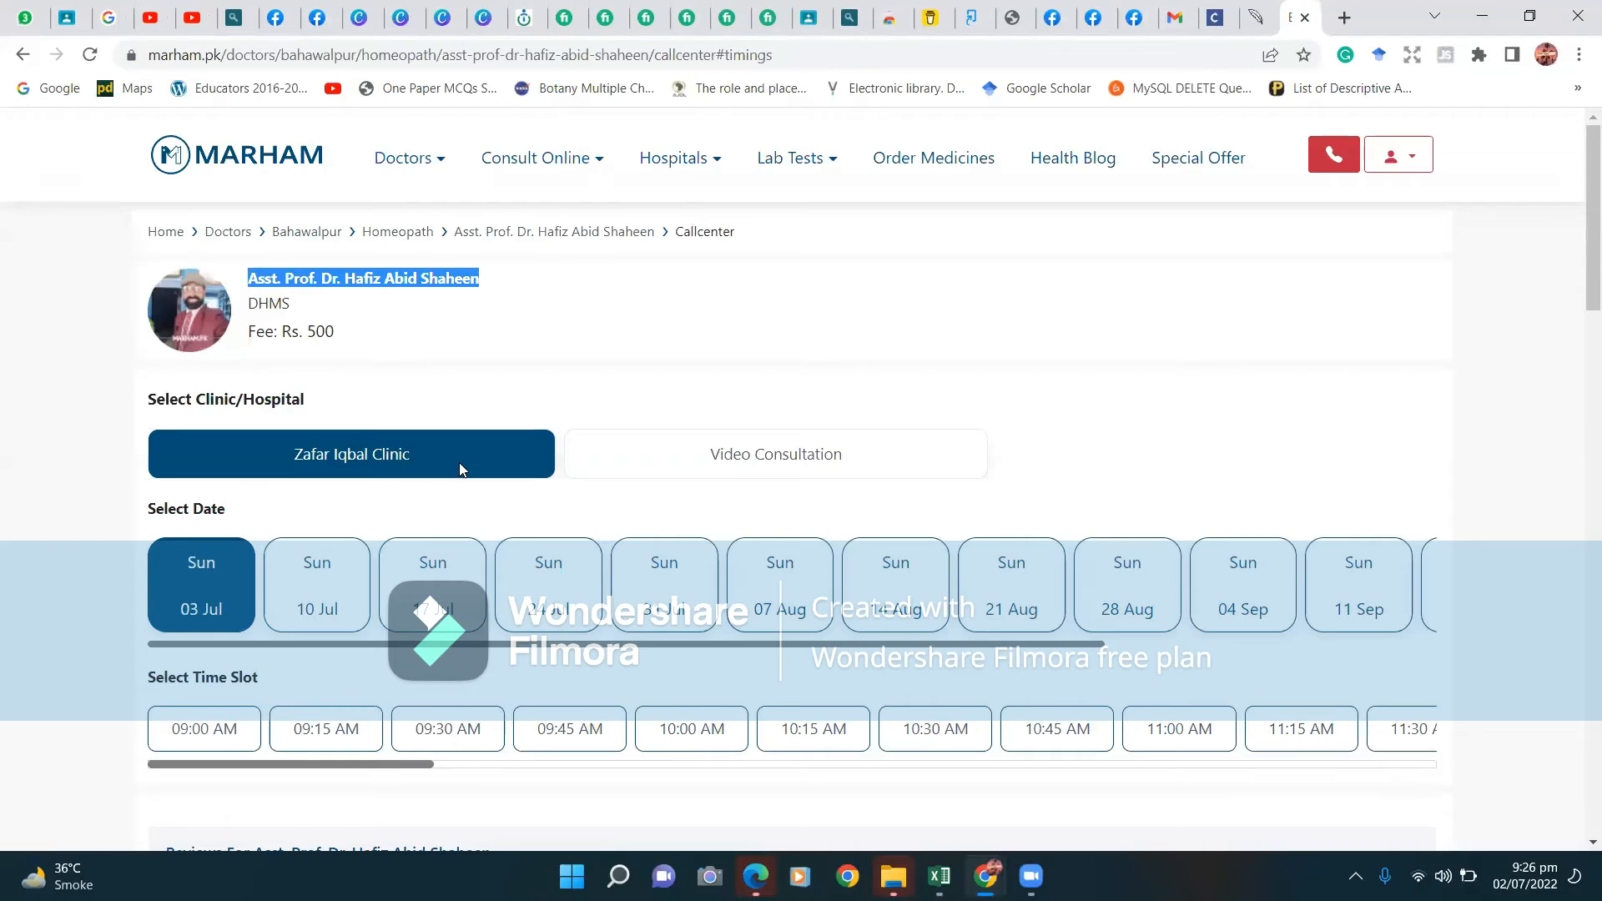
Go back to Marham's arthritis doctors list, then bring the Book1 workbook to the front.
{"action": "left_click", "coordinate": [23, 54]}
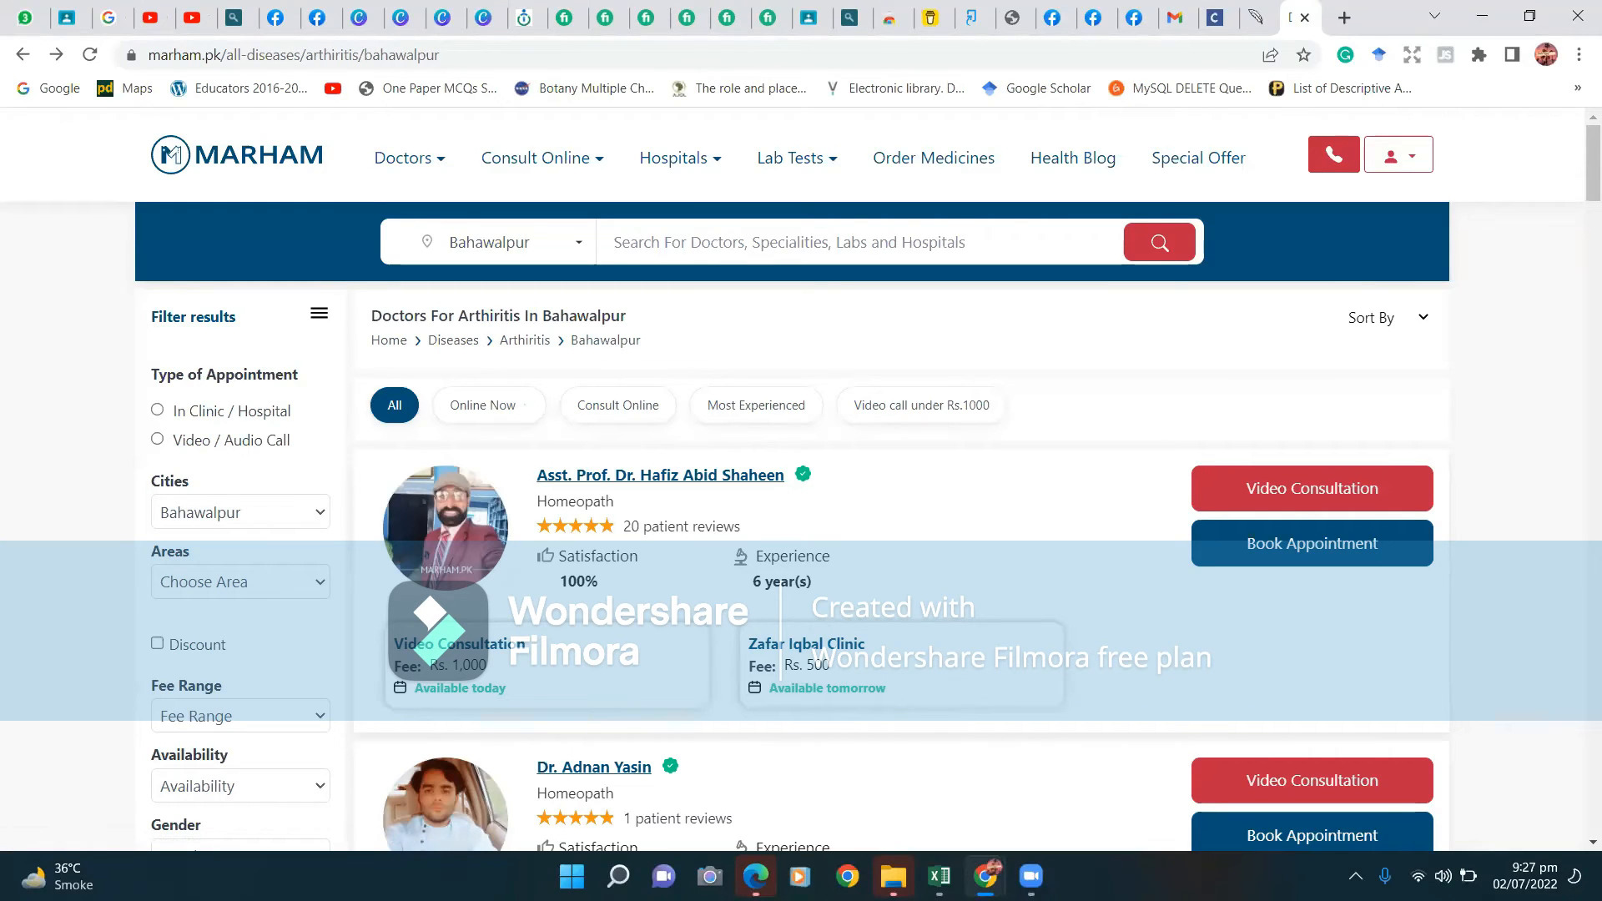
{"action": "mouse_move", "coordinate": [939, 875]}
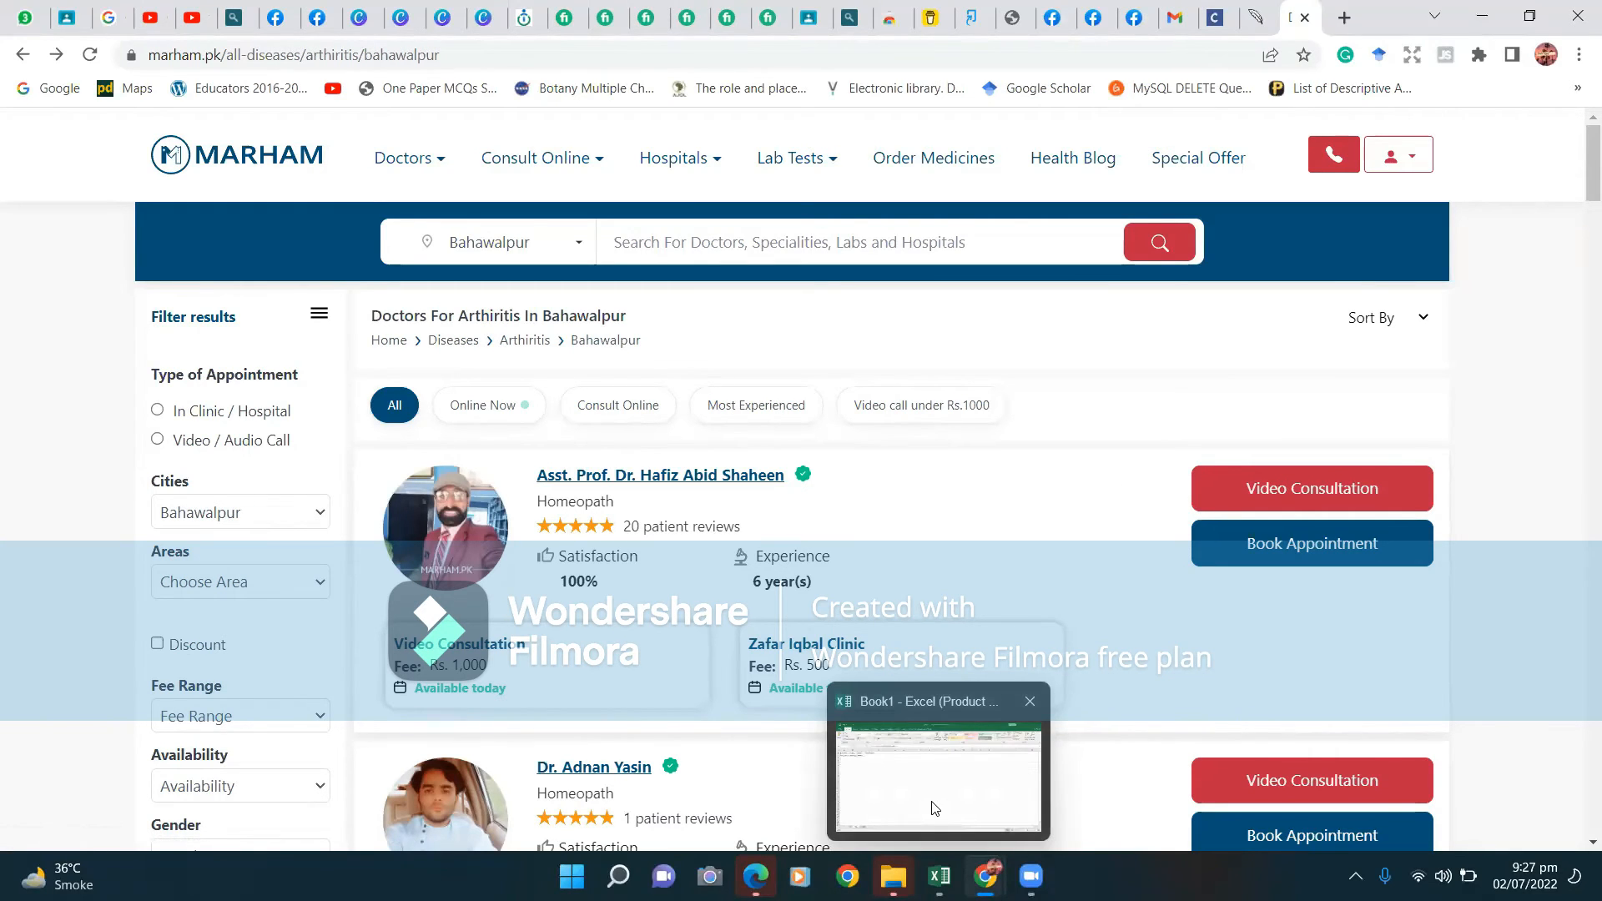
{"action": "left_click", "coordinate": [933, 807]}
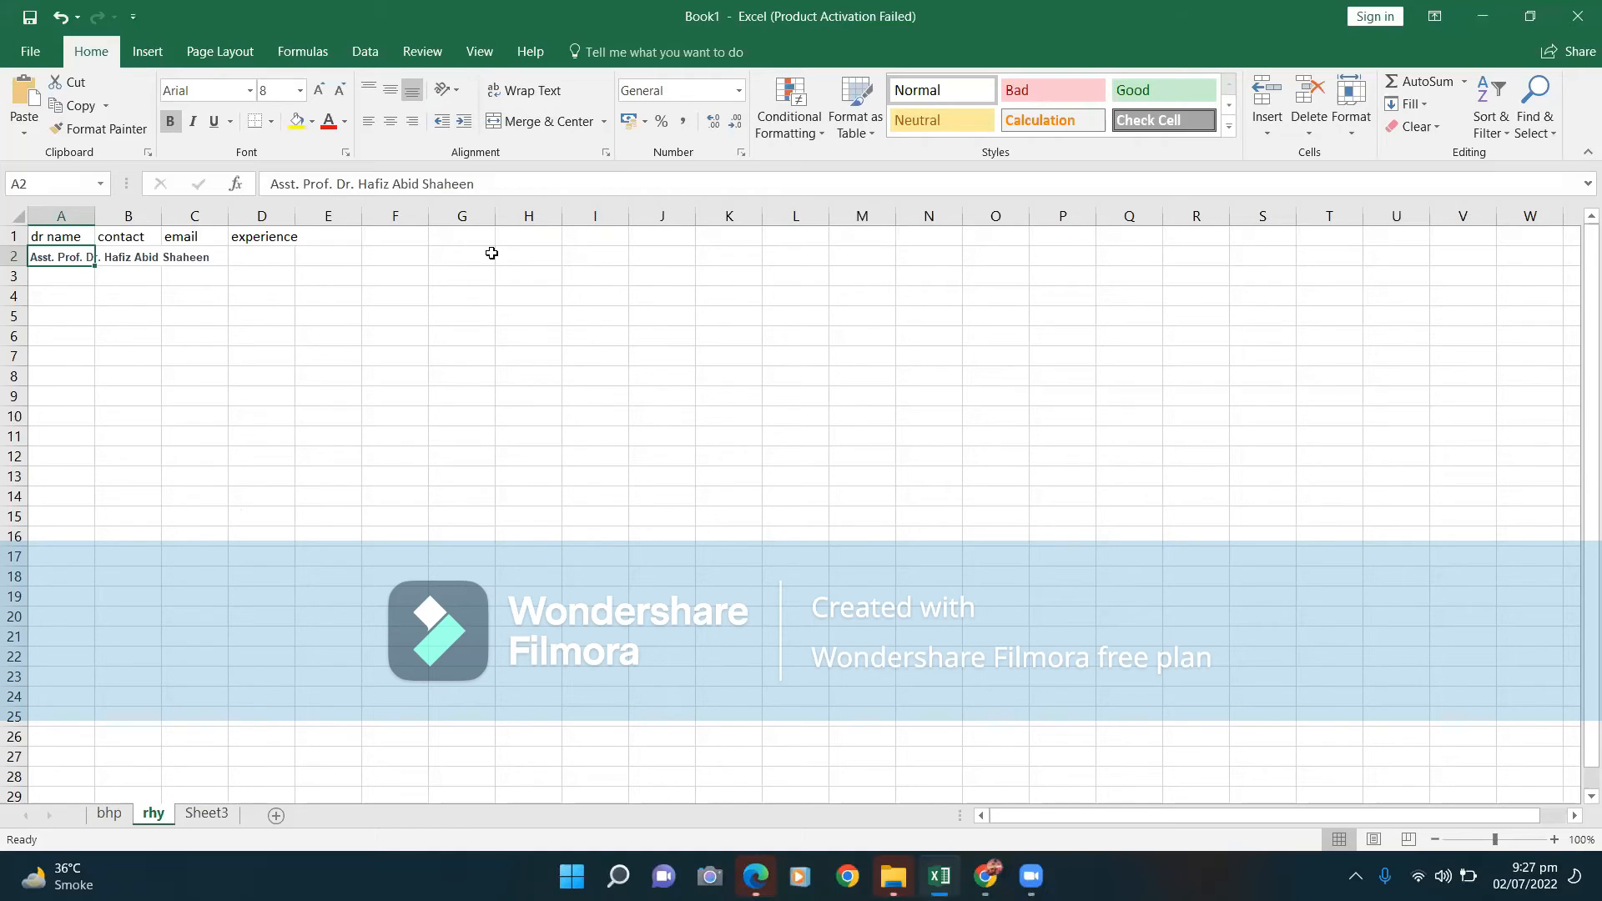
{"action": "left_click", "coordinate": [108, 815]}
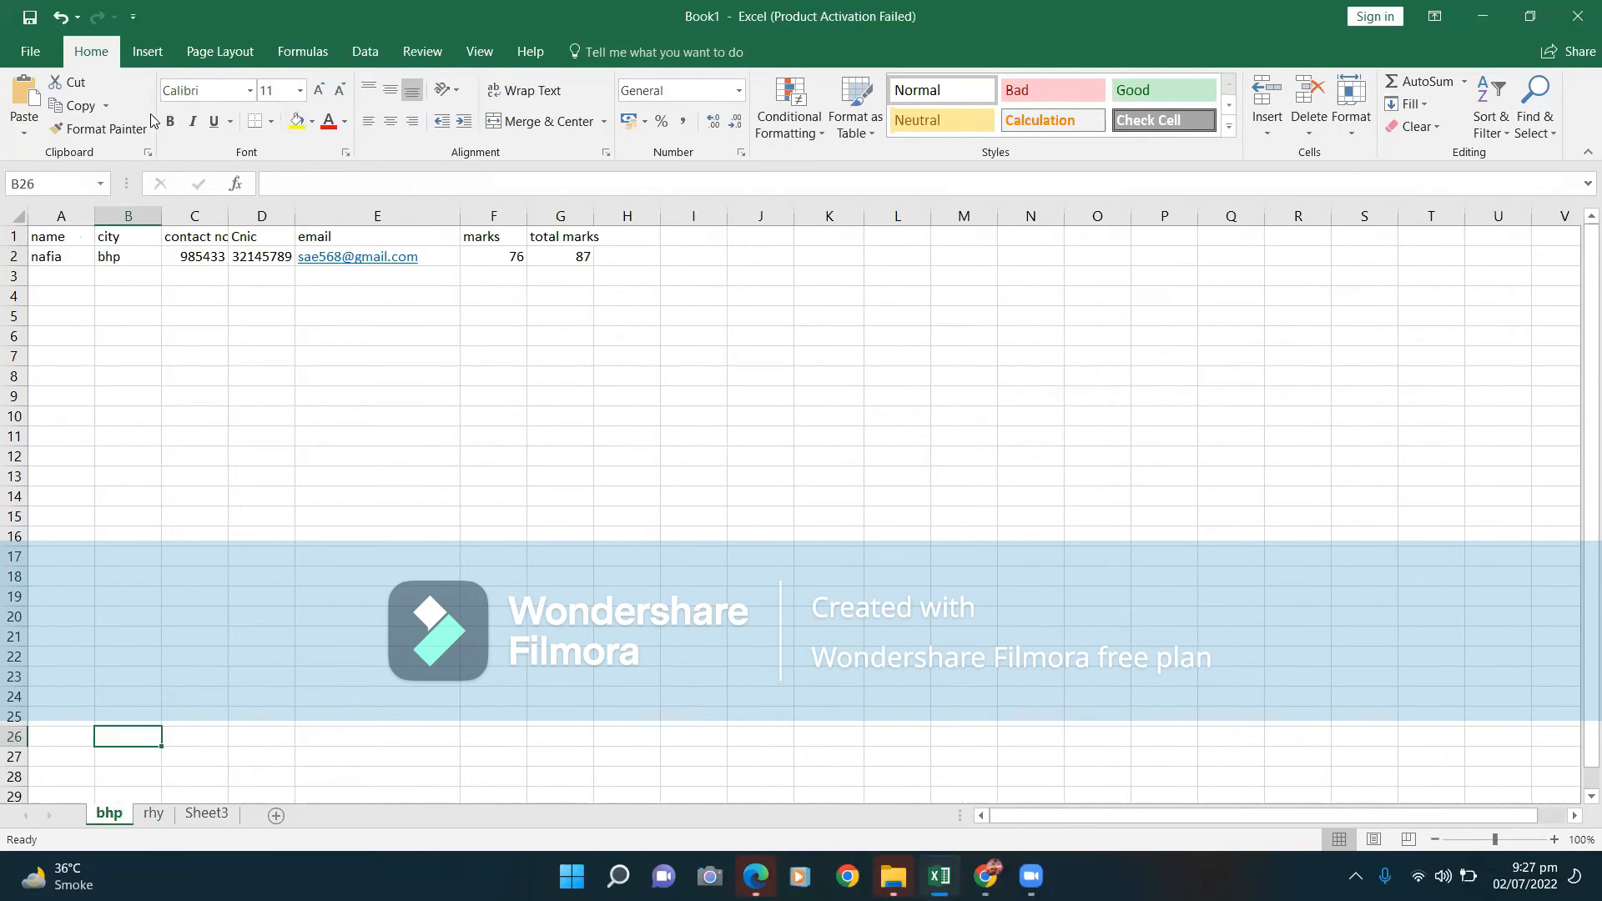
{"action": "left_click", "coordinate": [250, 92]}
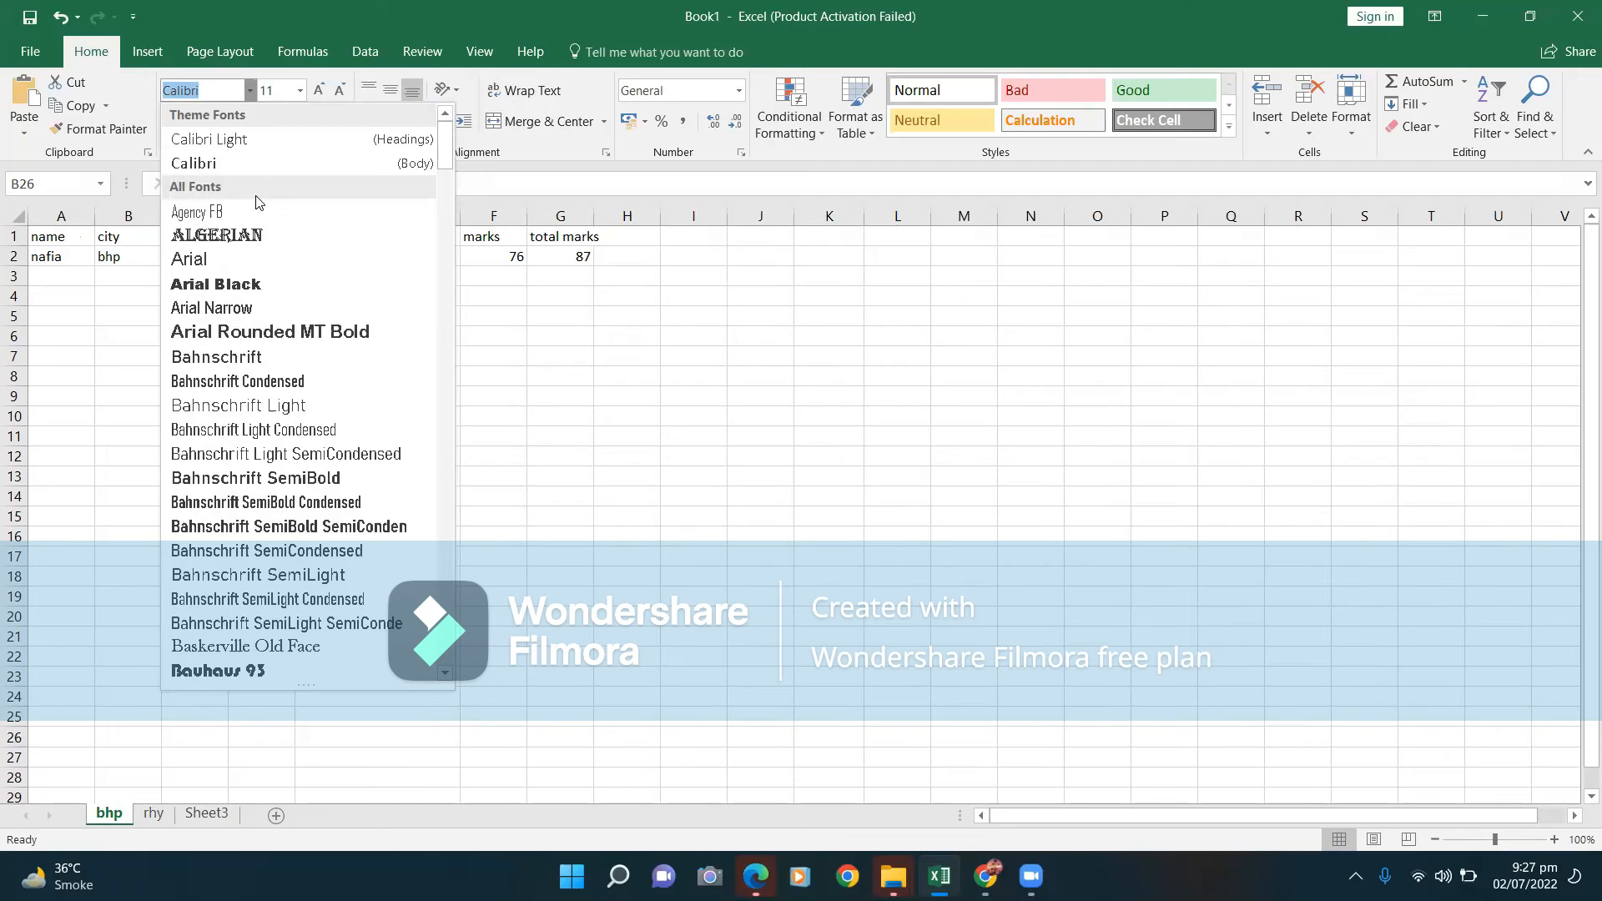
{"action": "left_click", "coordinate": [112, 244]}
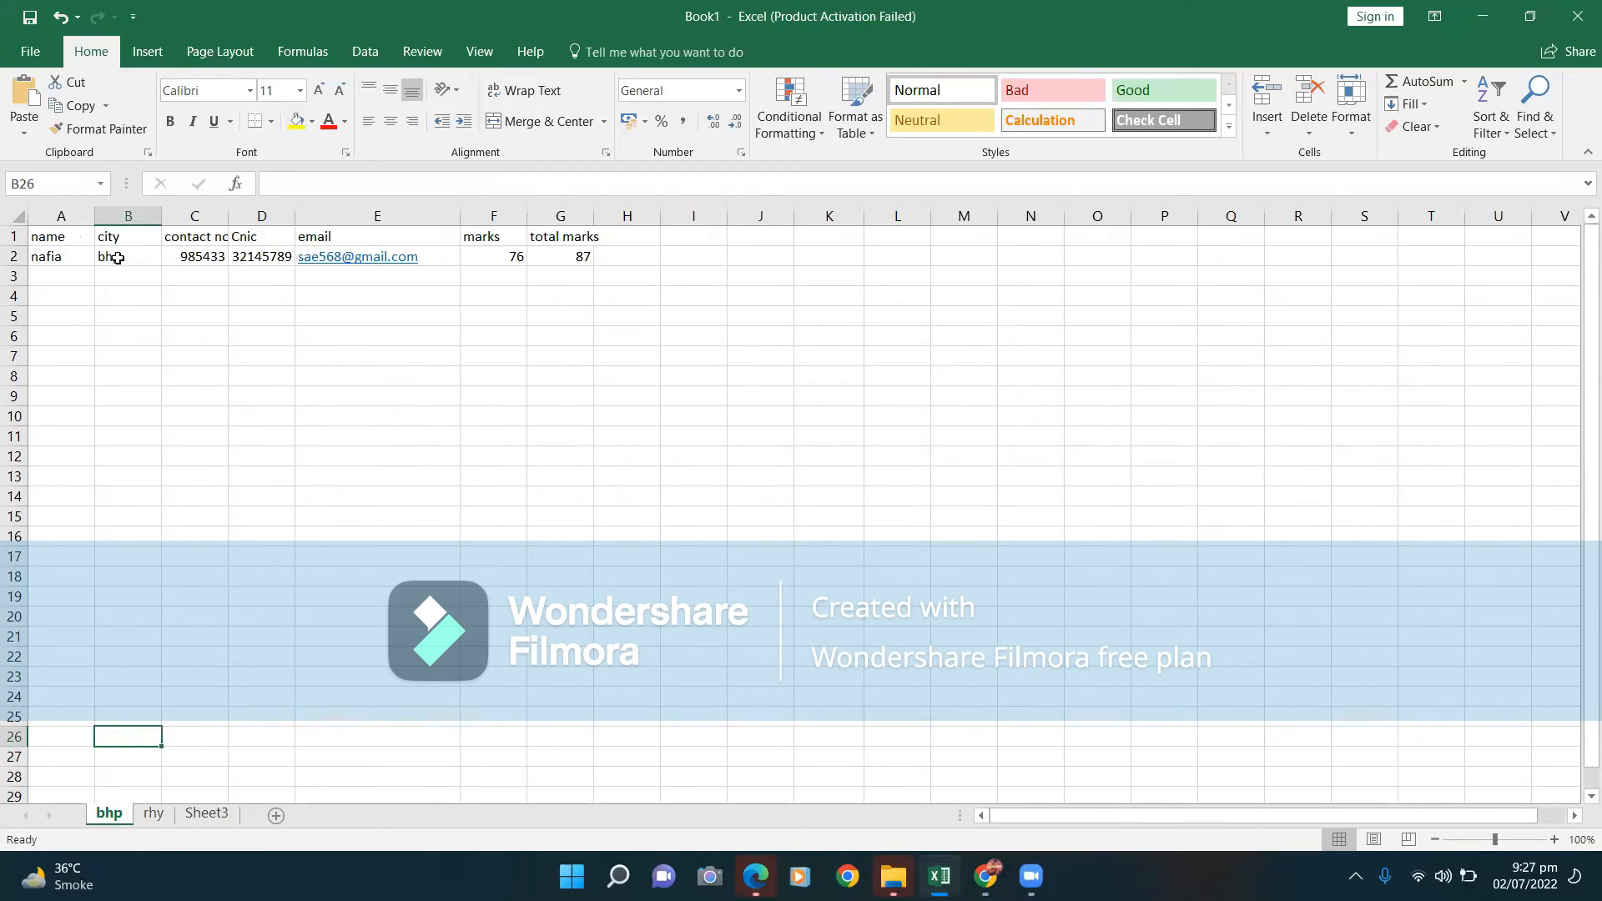
{"action": "double_click", "coordinate": [118, 258]}
{"action": "left_click_drag", "start_coordinate": [121, 257], "coordinate": [101, 256]}
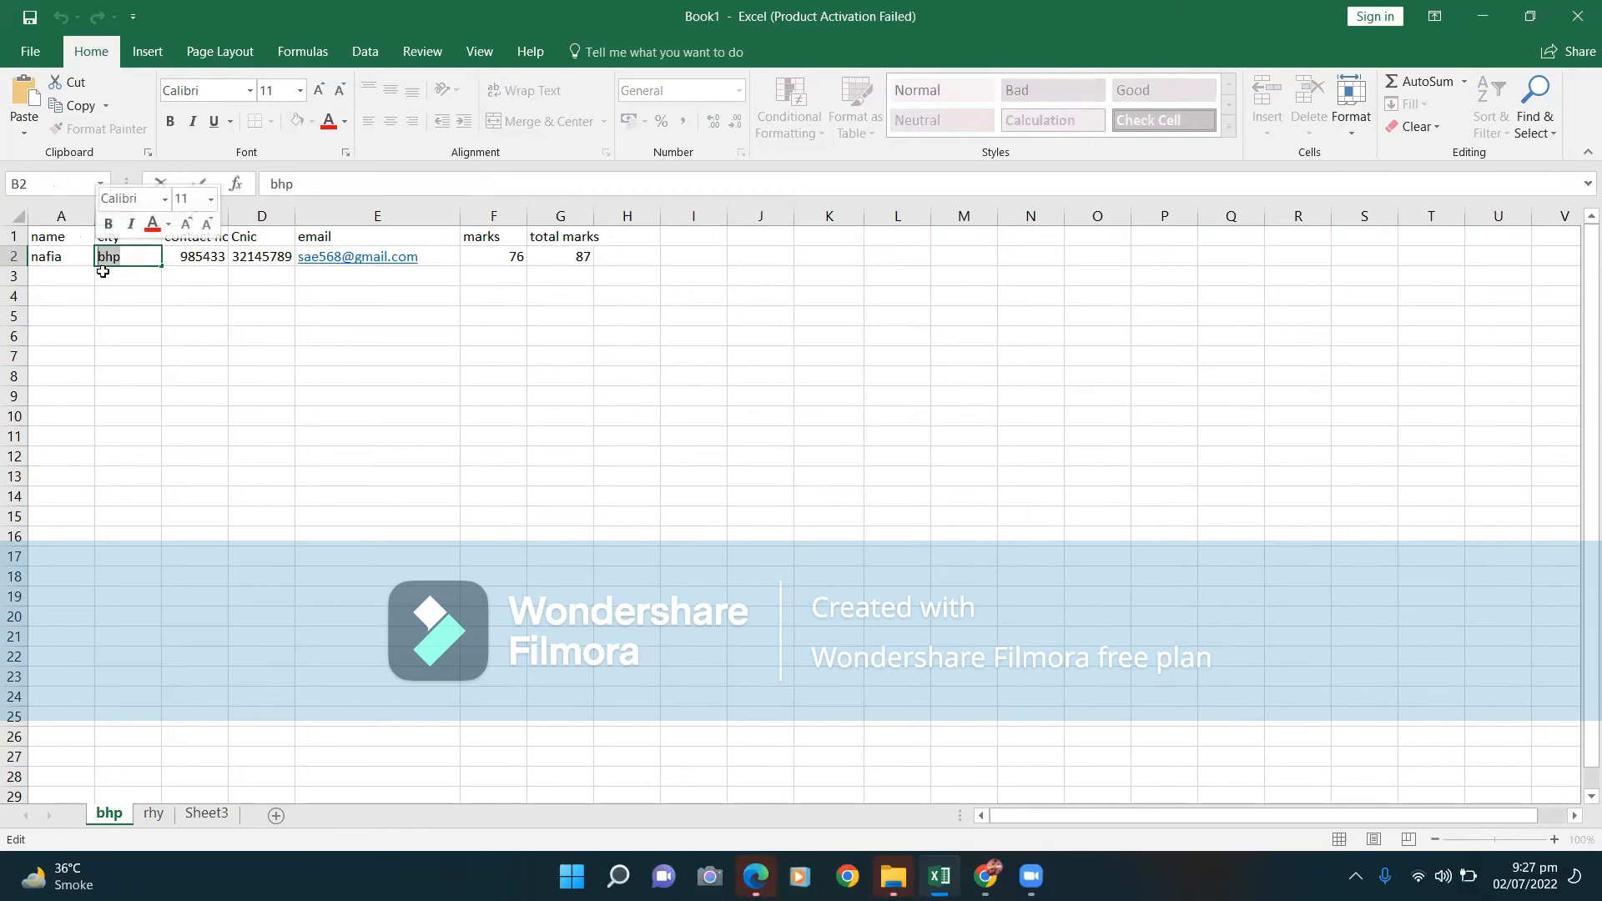
{"action": "left_click", "coordinate": [102, 374]}
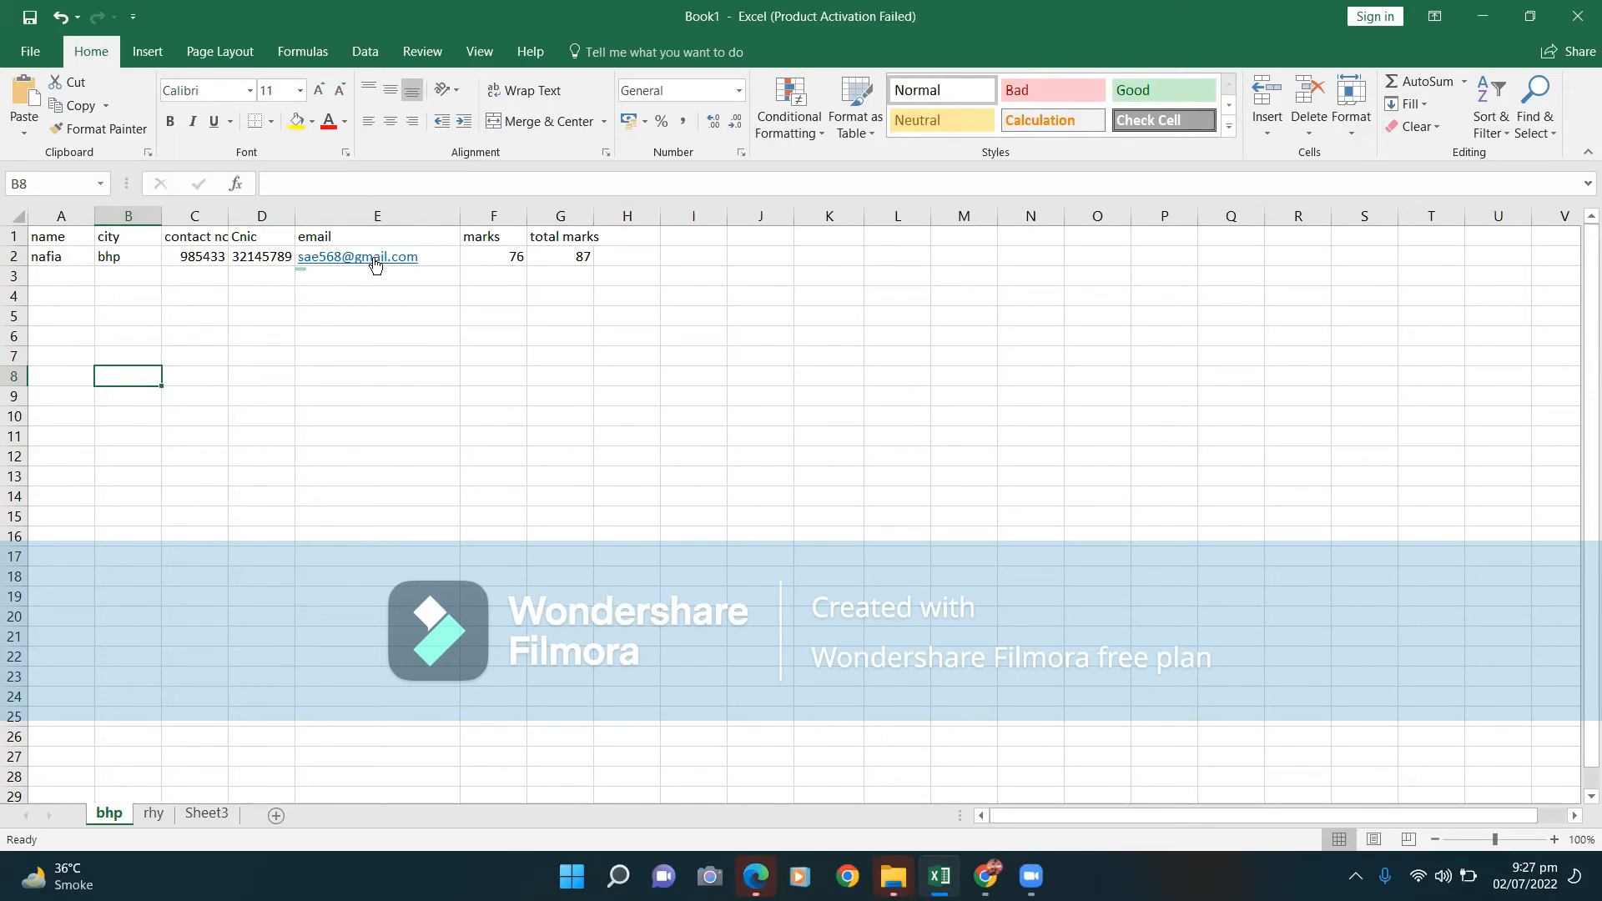
{"action": "left_click", "coordinate": [478, 258]}
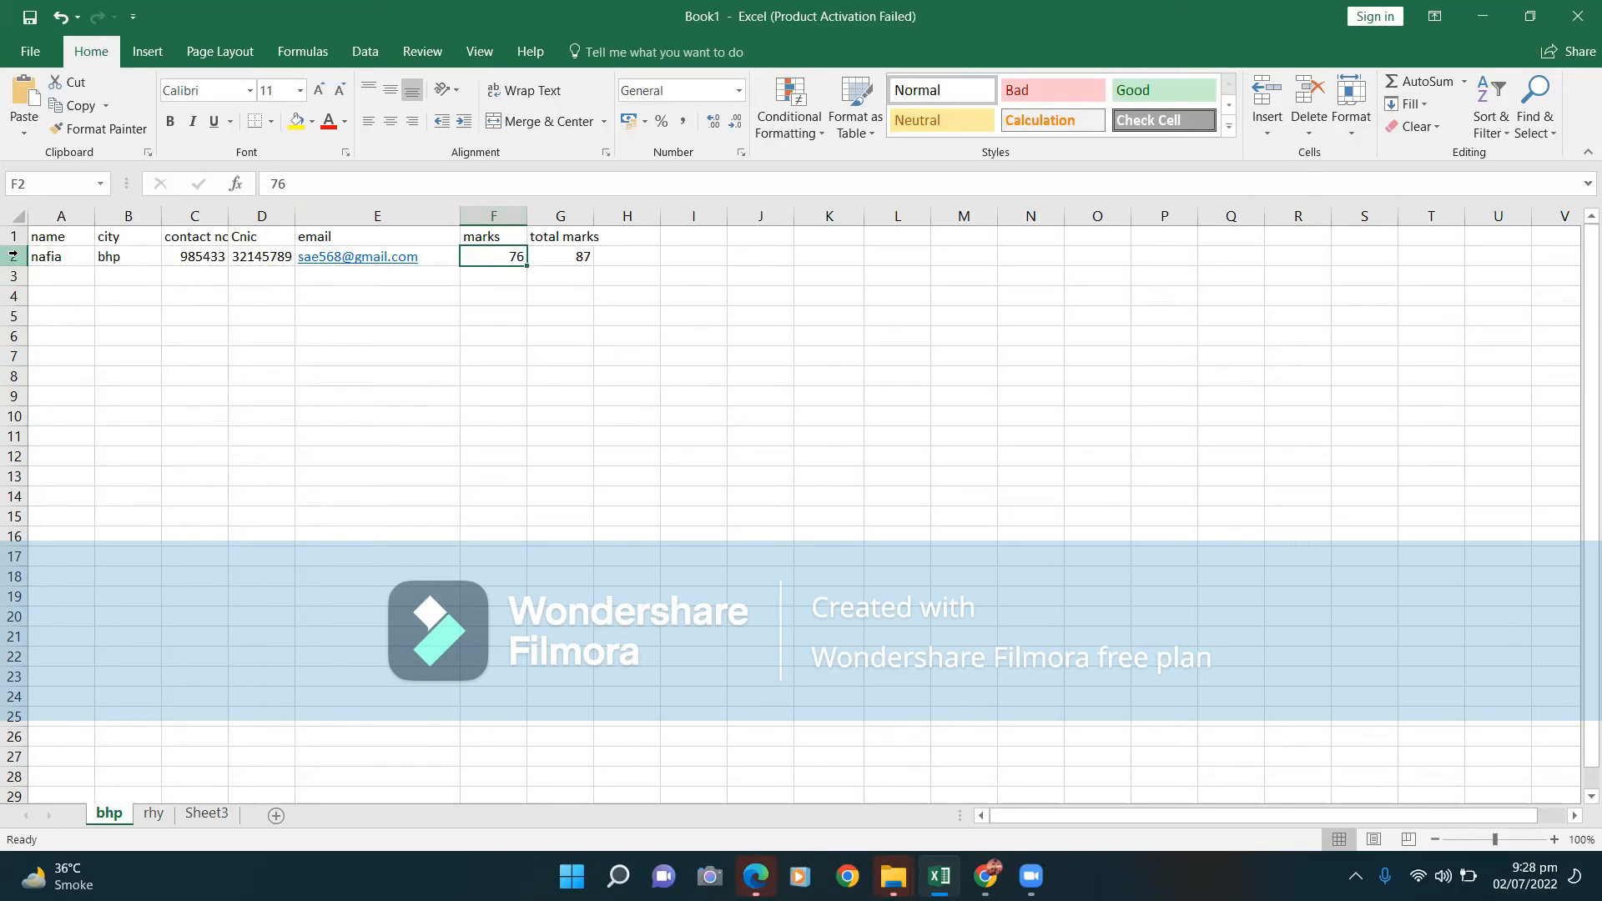
{"action": "left_click", "coordinate": [725, 336]}
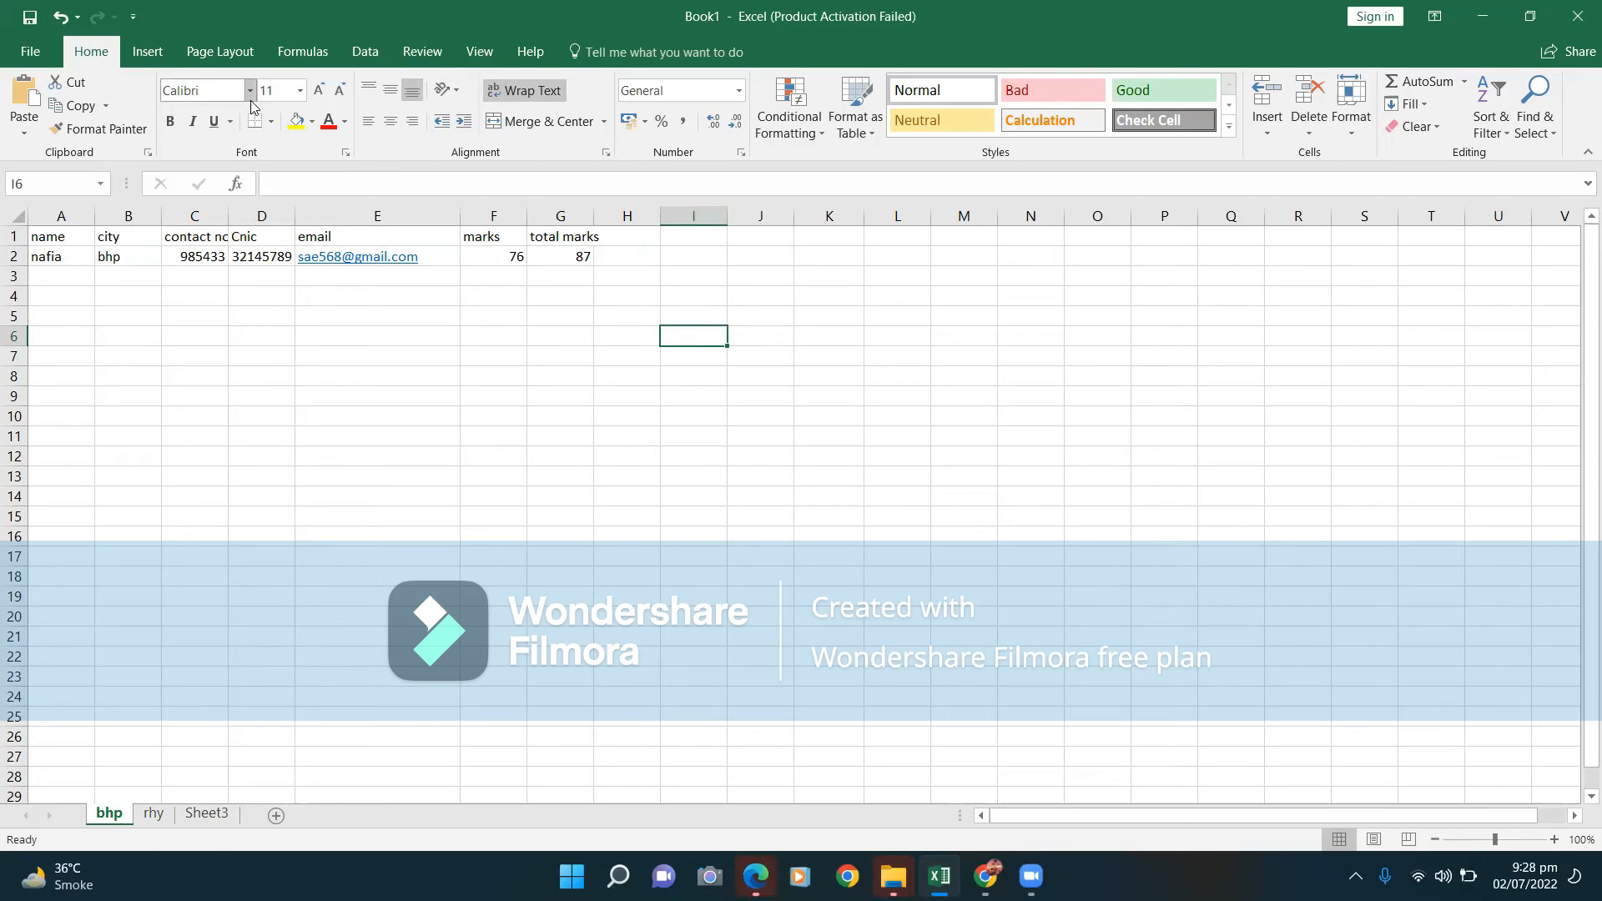
Highlight the contact no. header text in C1, keeping Calibri size 11, then select row 1.
{"action": "double_click", "coordinate": [188, 237]}
{"action": "left_click_drag", "start_coordinate": [167, 234], "coordinate": [255, 233]}
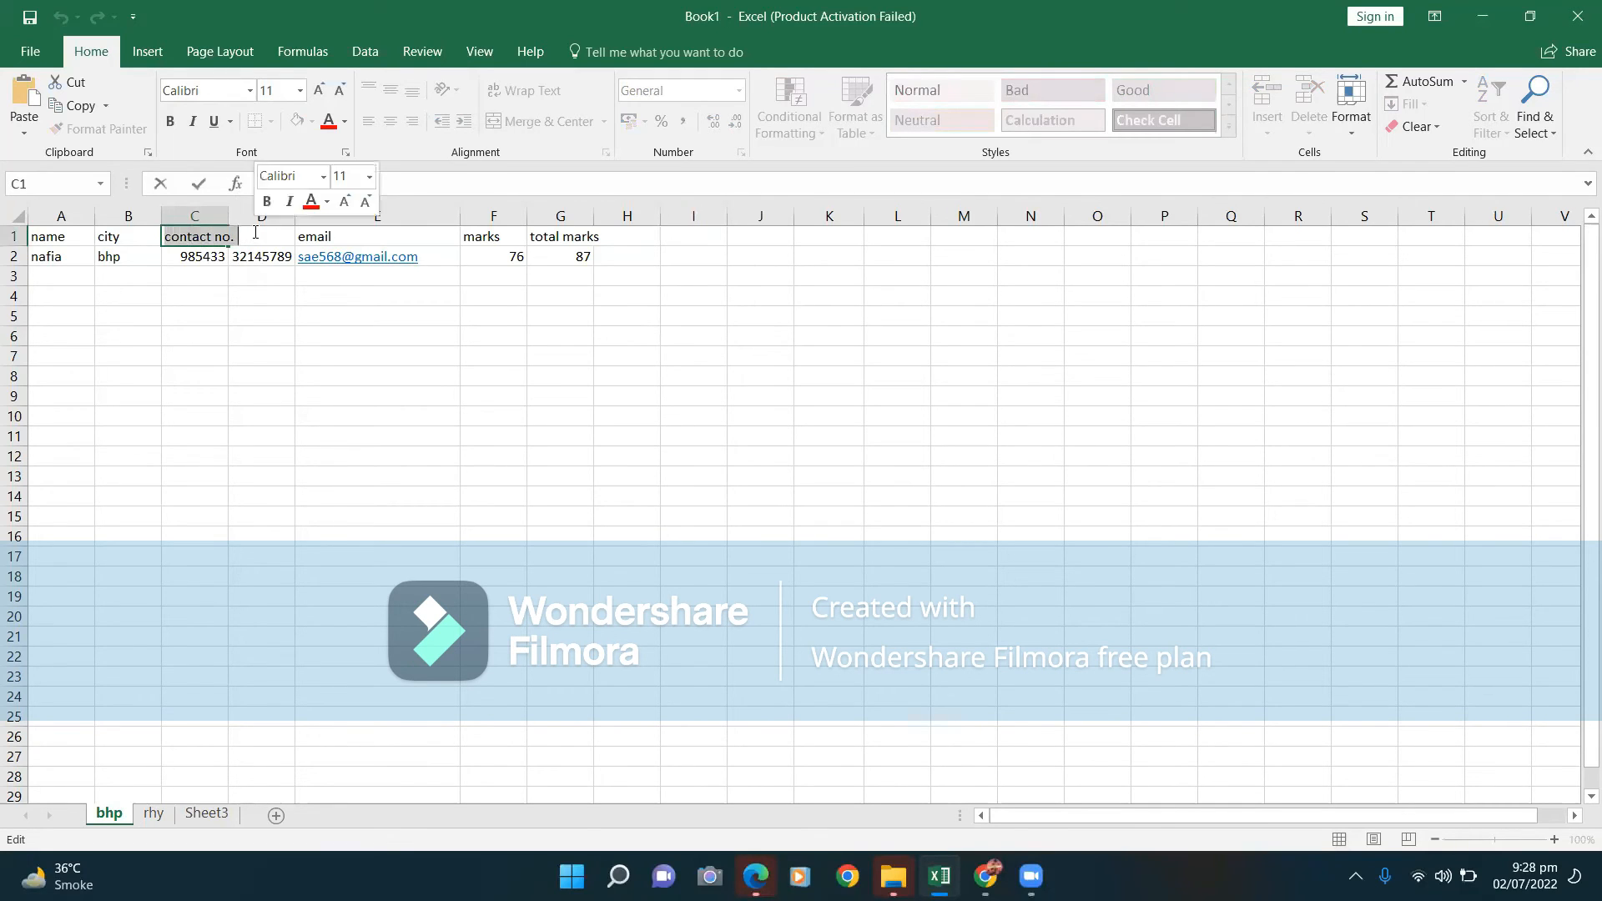
{"action": "left_click", "coordinate": [249, 90]}
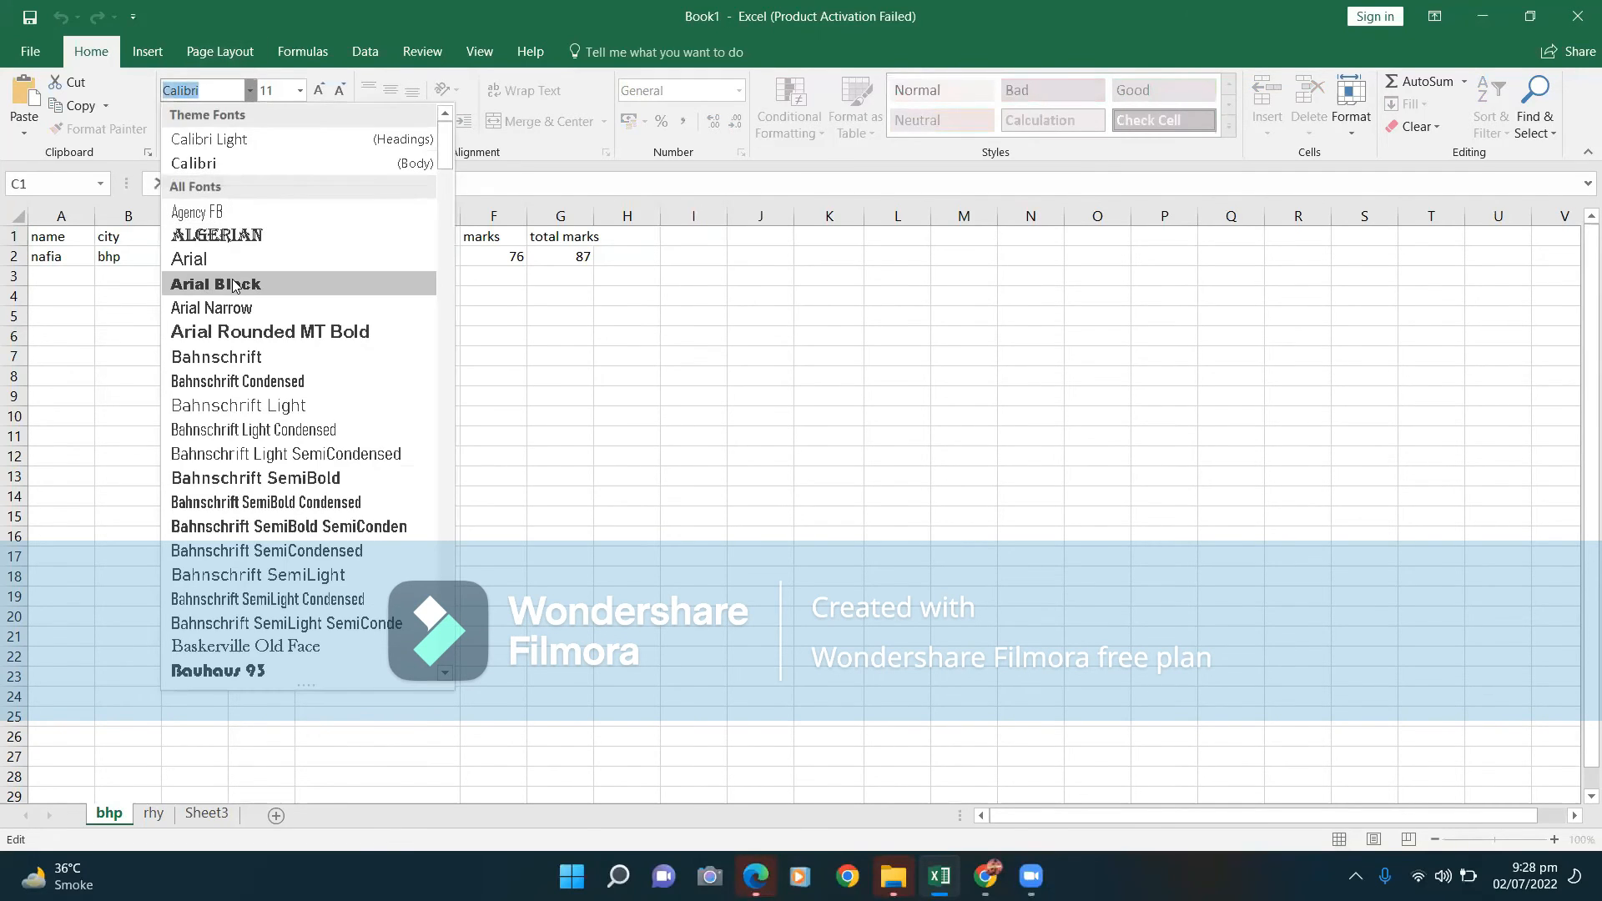
{"action": "left_click", "coordinate": [223, 165]}
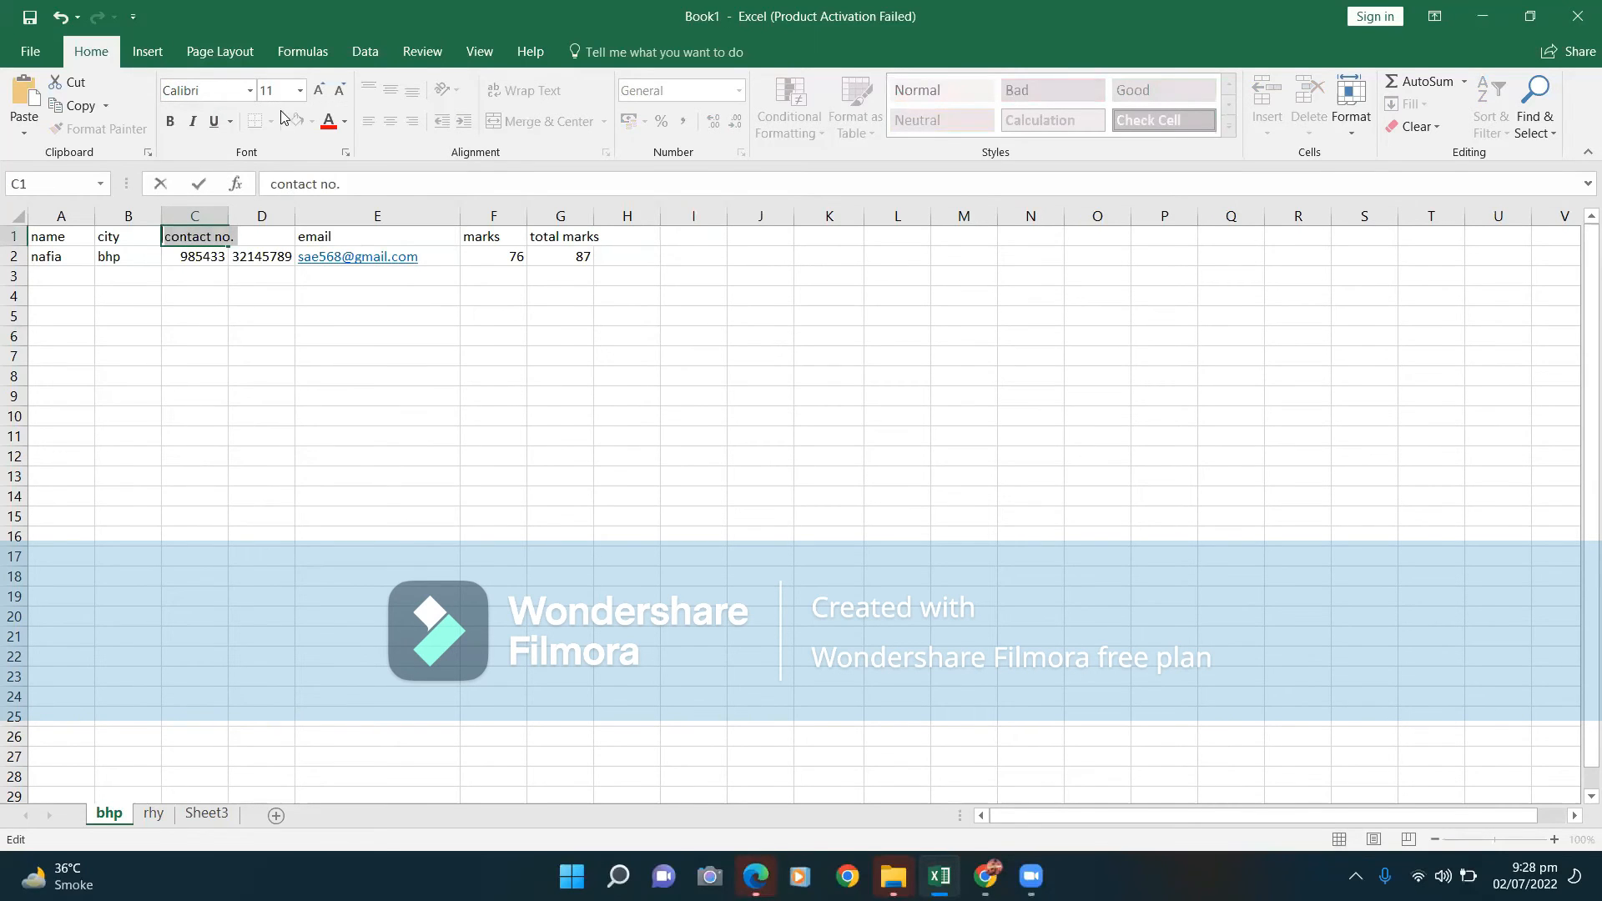
{"action": "left_click", "coordinate": [300, 90]}
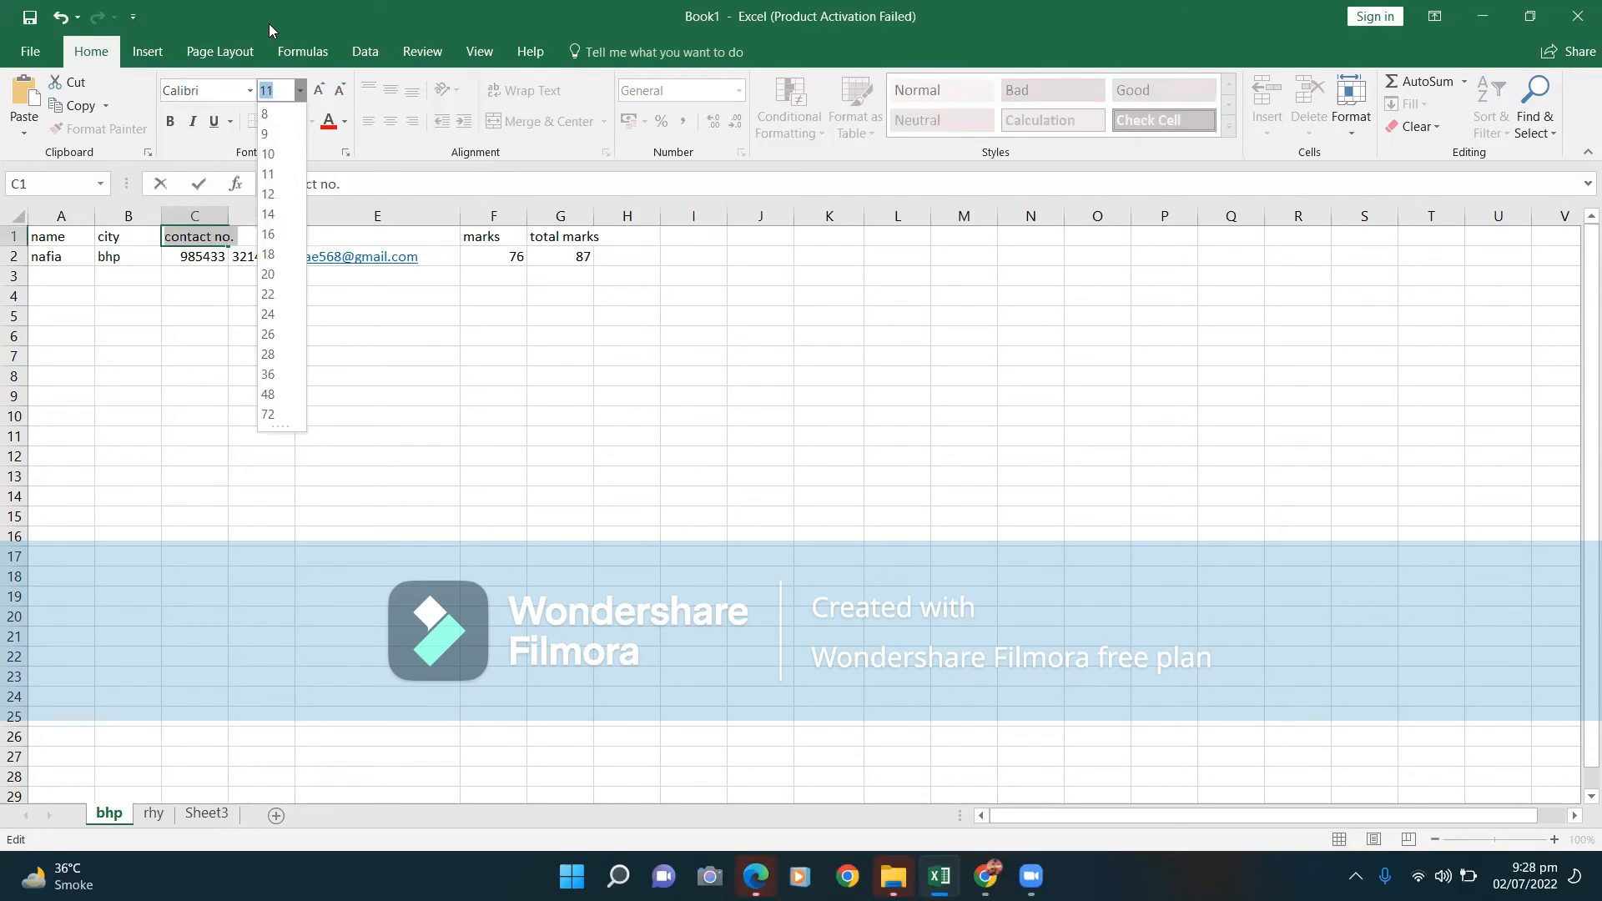
{"action": "left_click", "coordinate": [301, 90]}
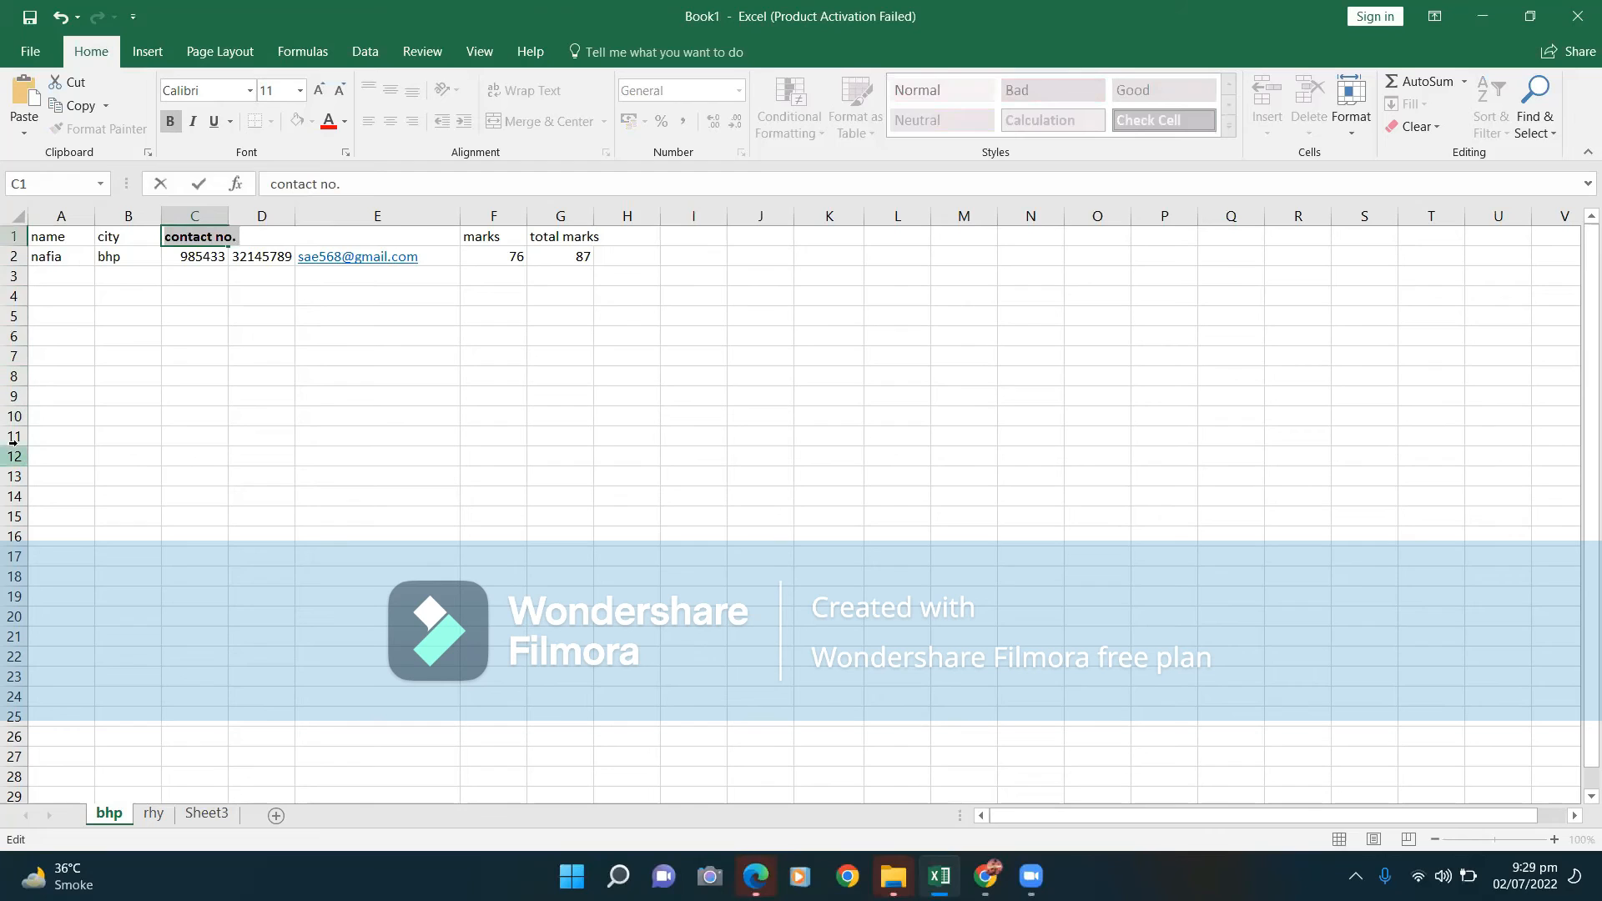
{"action": "left_click", "coordinate": [13, 235]}
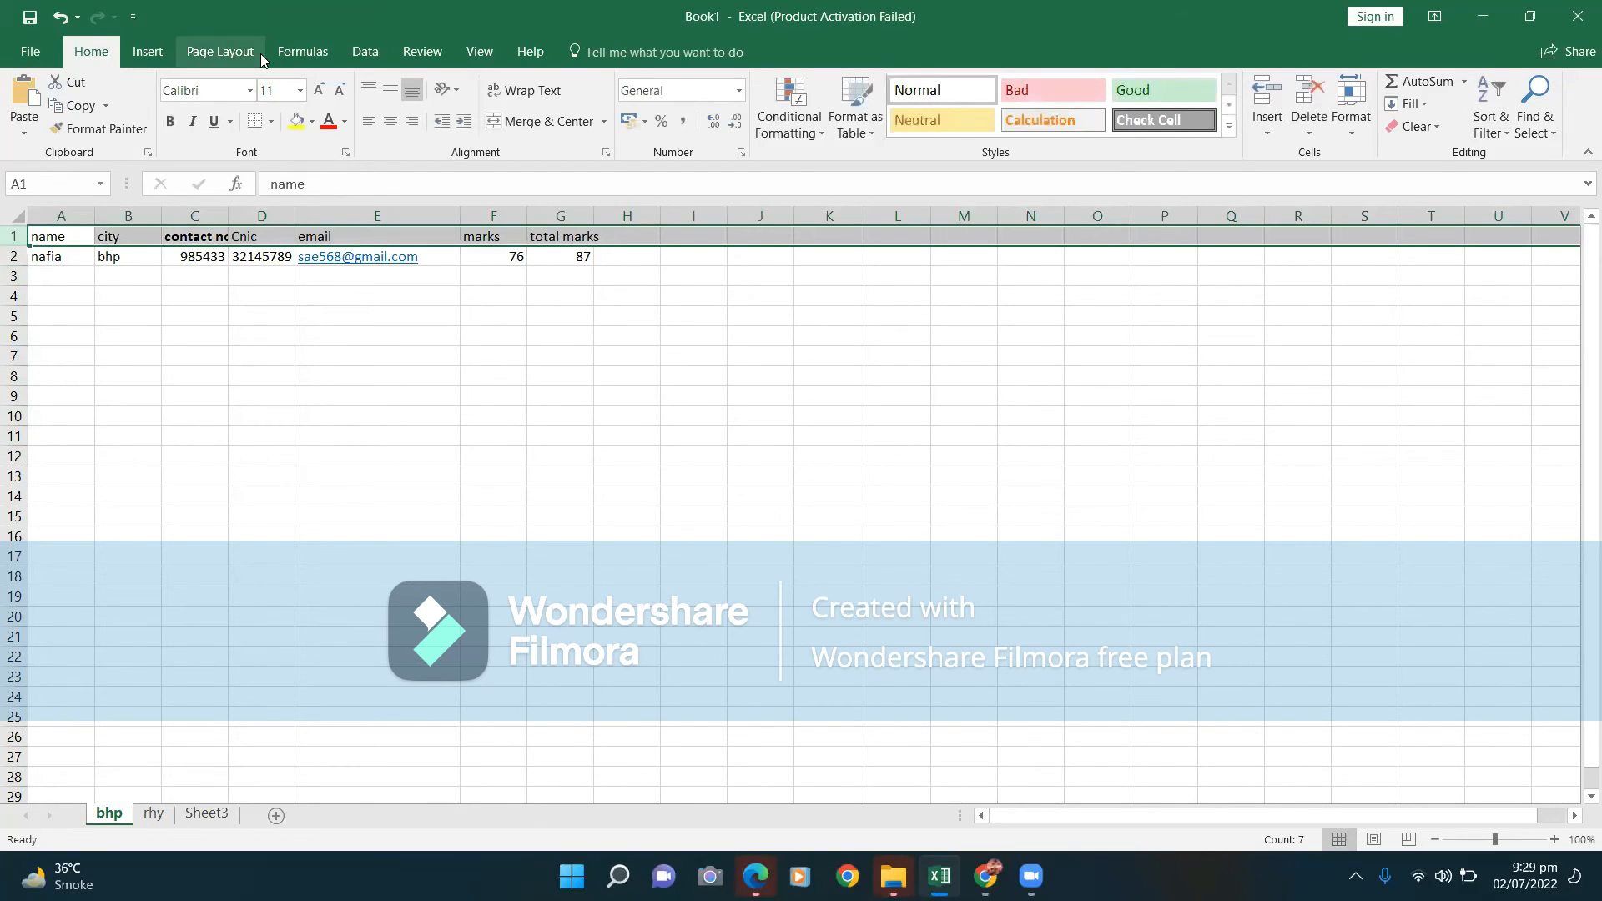
Make header row 1 bold with red text and yellow fill, then select row 17.
{"action": "left_click", "coordinate": [173, 121]}
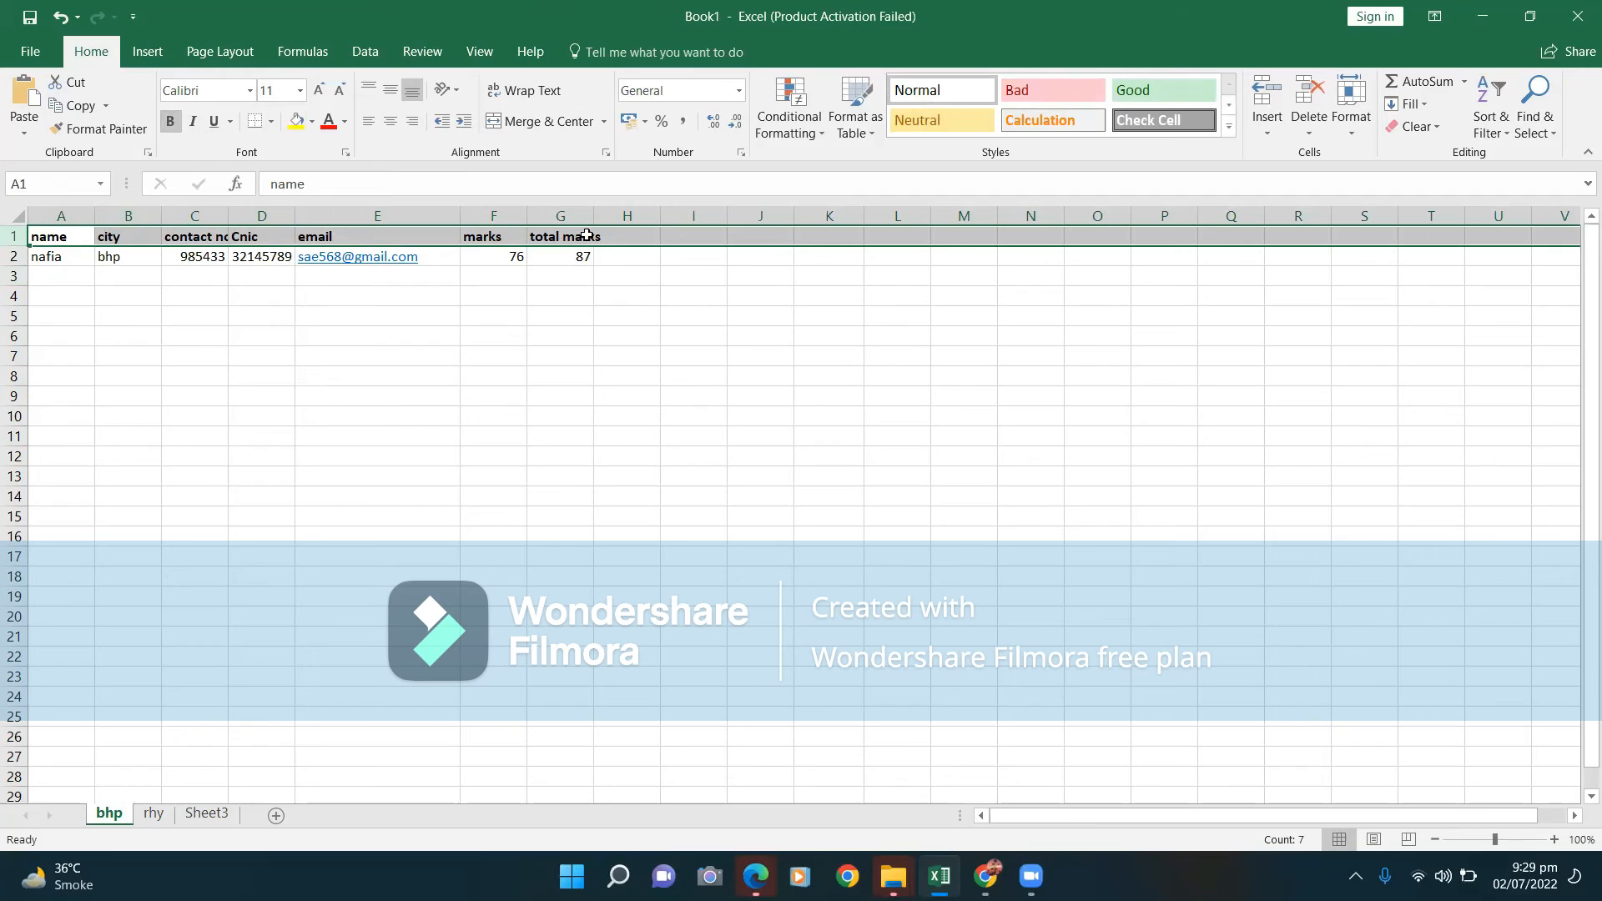
{"action": "left_click", "coordinate": [329, 124]}
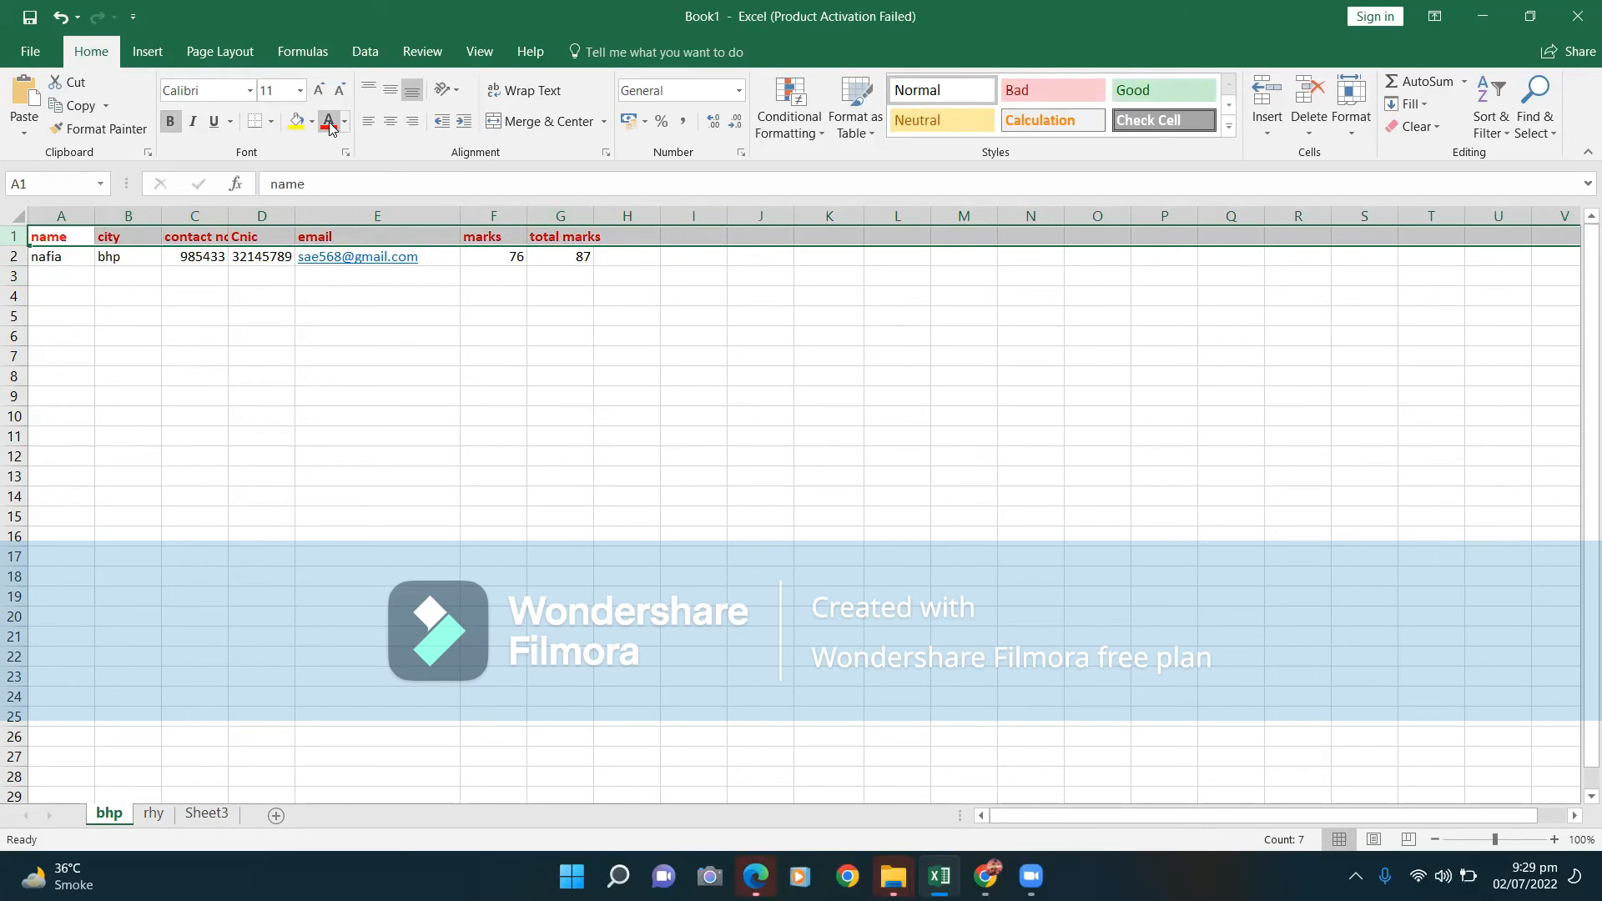
{"action": "left_click", "coordinate": [295, 127]}
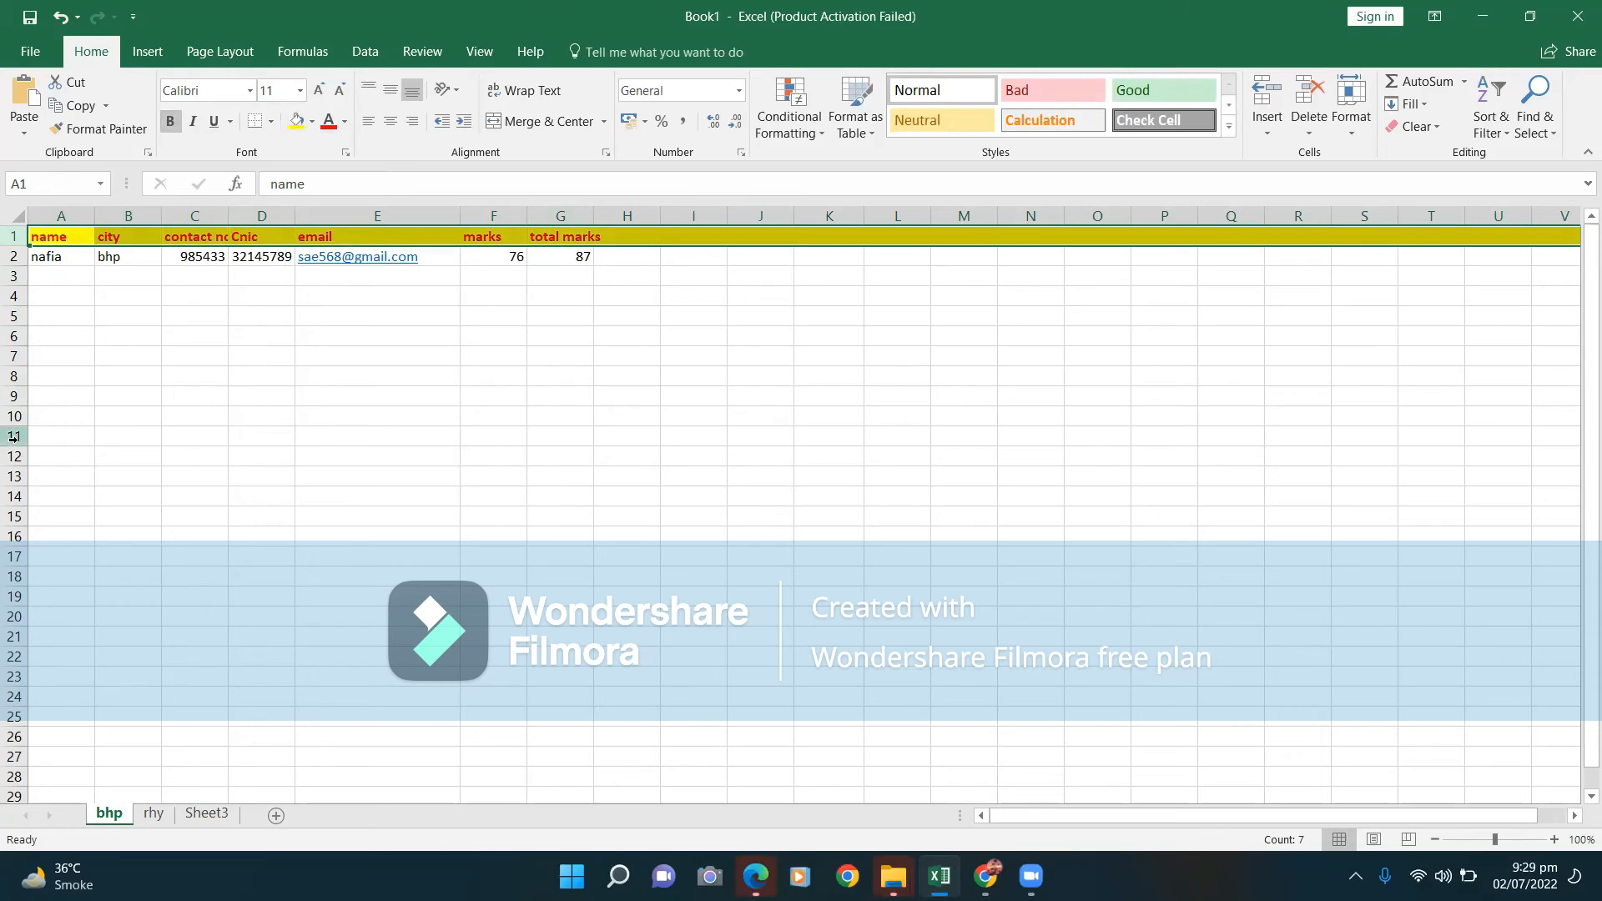
{"action": "left_click", "coordinate": [15, 555]}
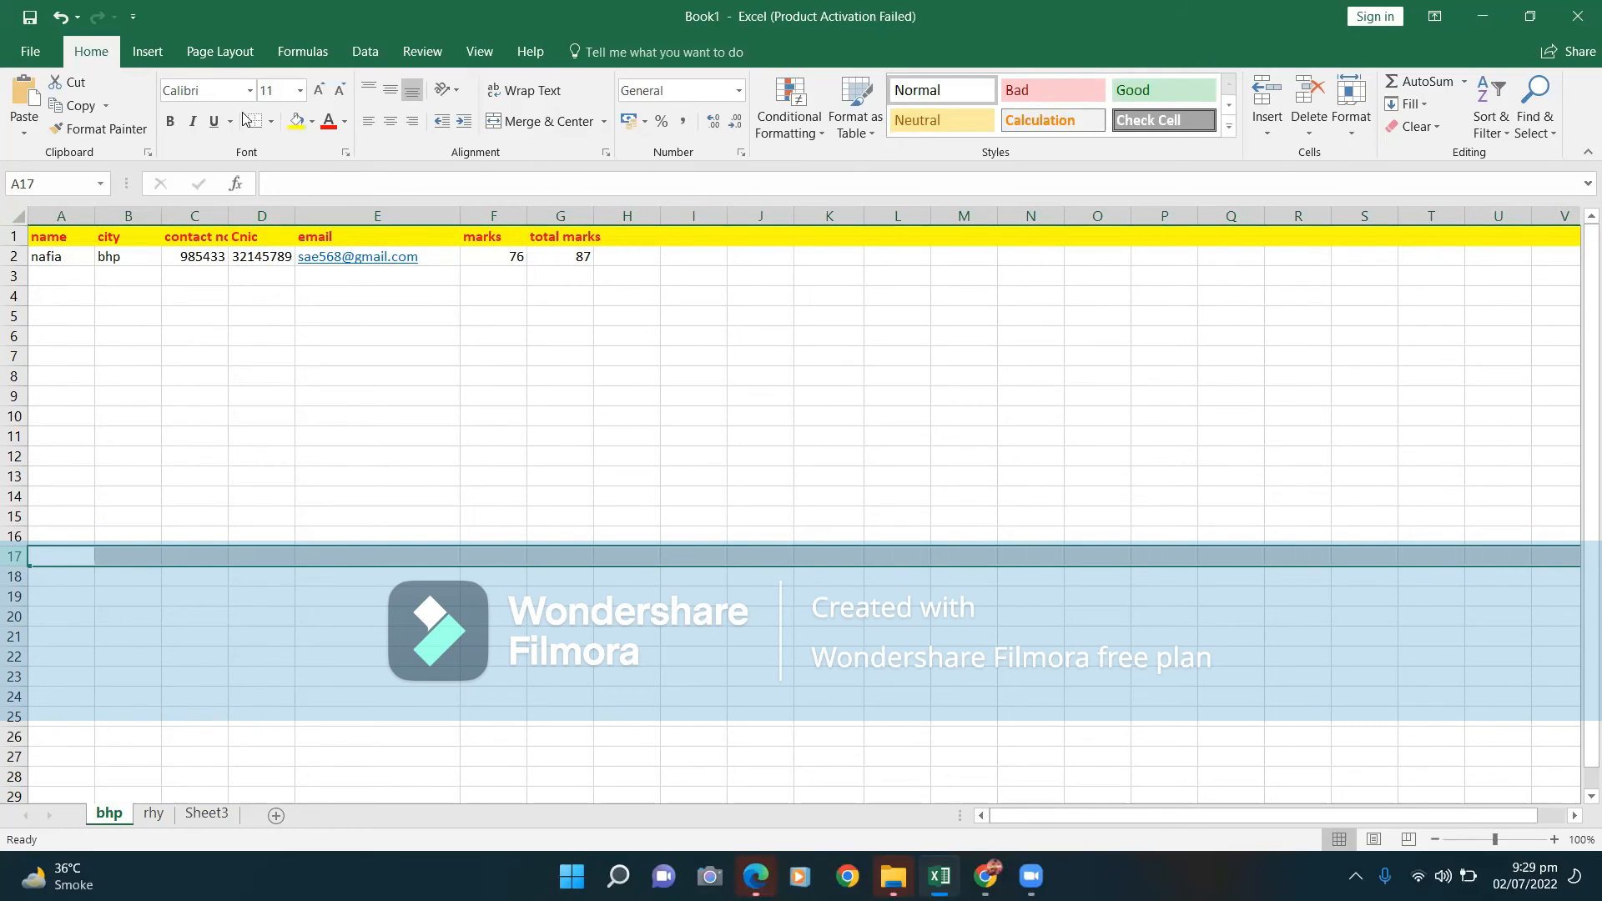
Fill row 17 with the brown-orange theme colour and select cell A17.
{"action": "left_click", "coordinate": [315, 122]}
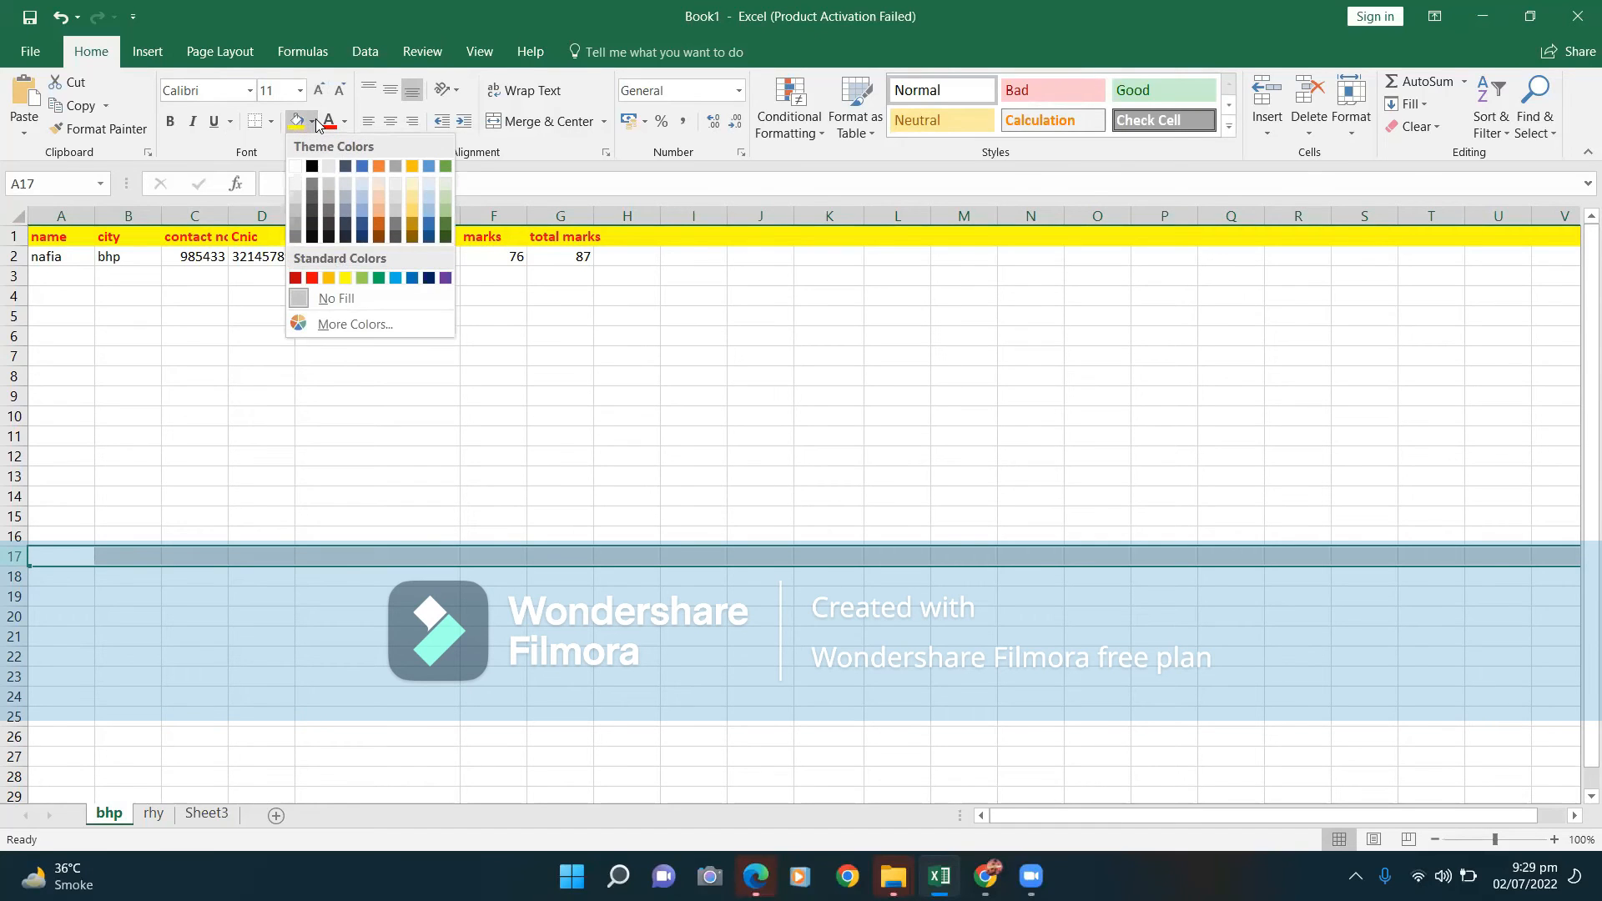
{"action": "left_click", "coordinate": [379, 165]}
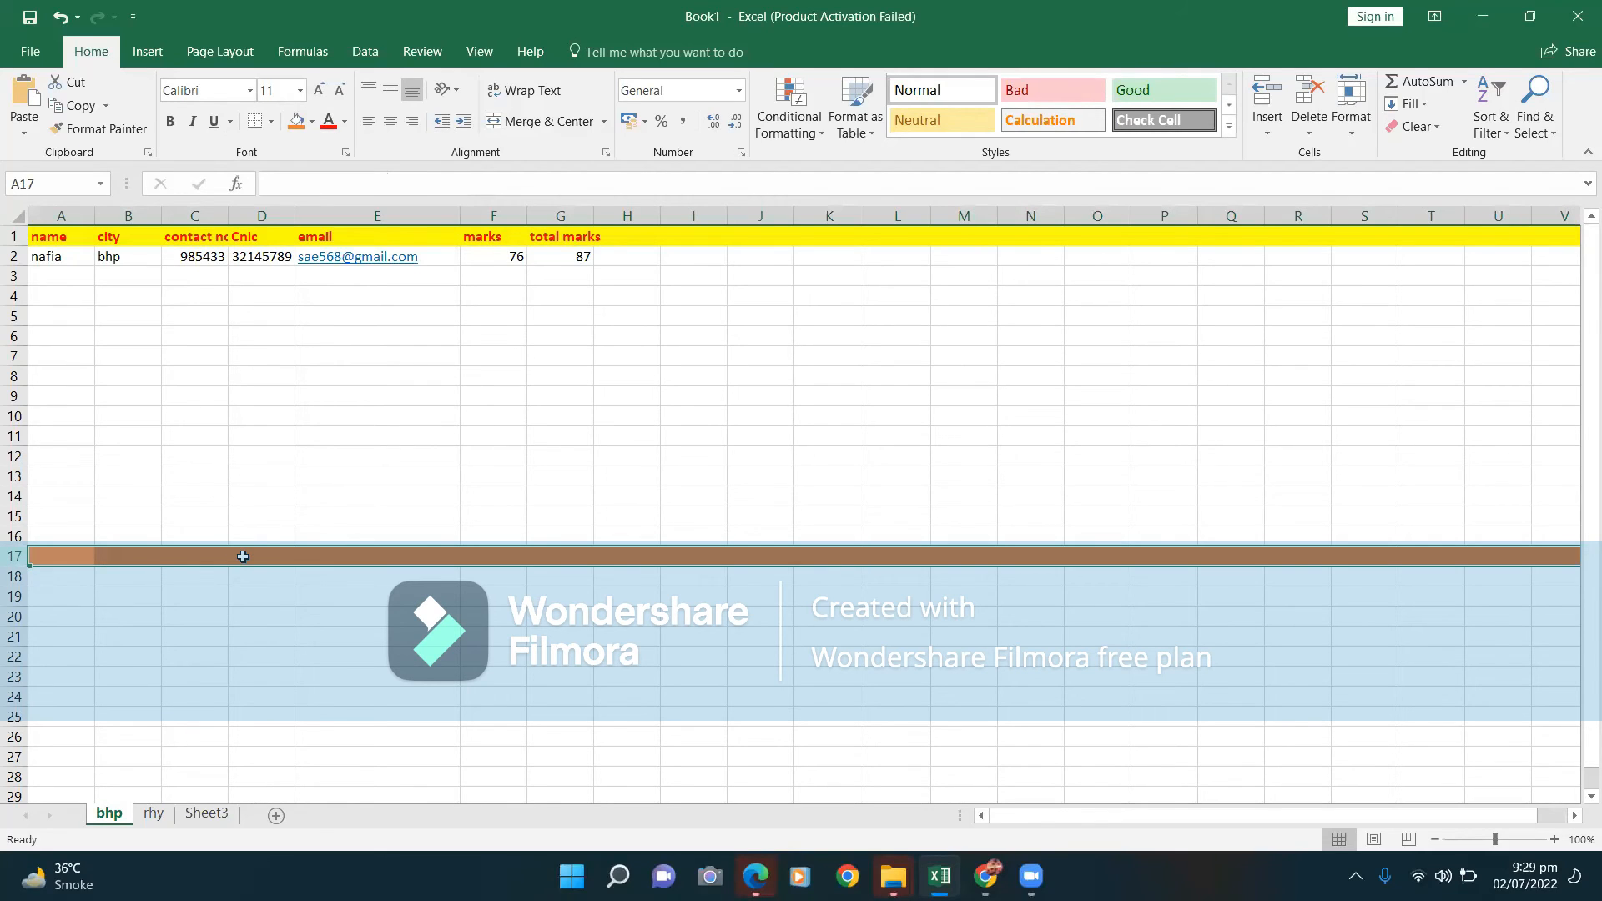
{"action": "left_click", "coordinate": [56, 551]}
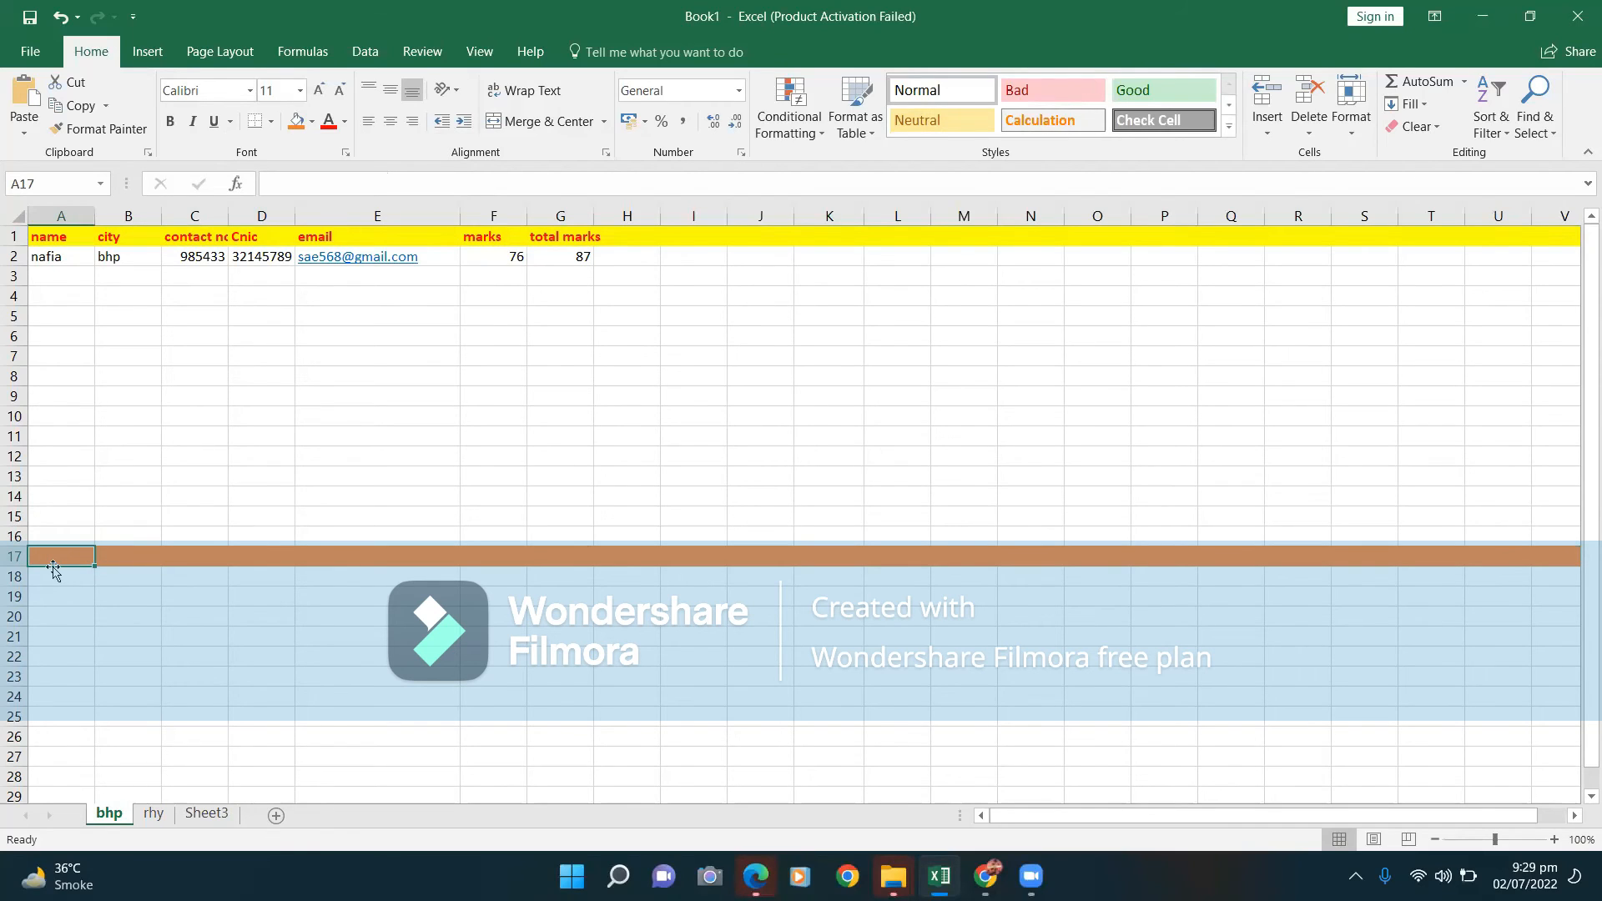
Enter dsa in A17, 23 in F17 and 3455 in G17.
{"action": "type", "text": "dsa"}
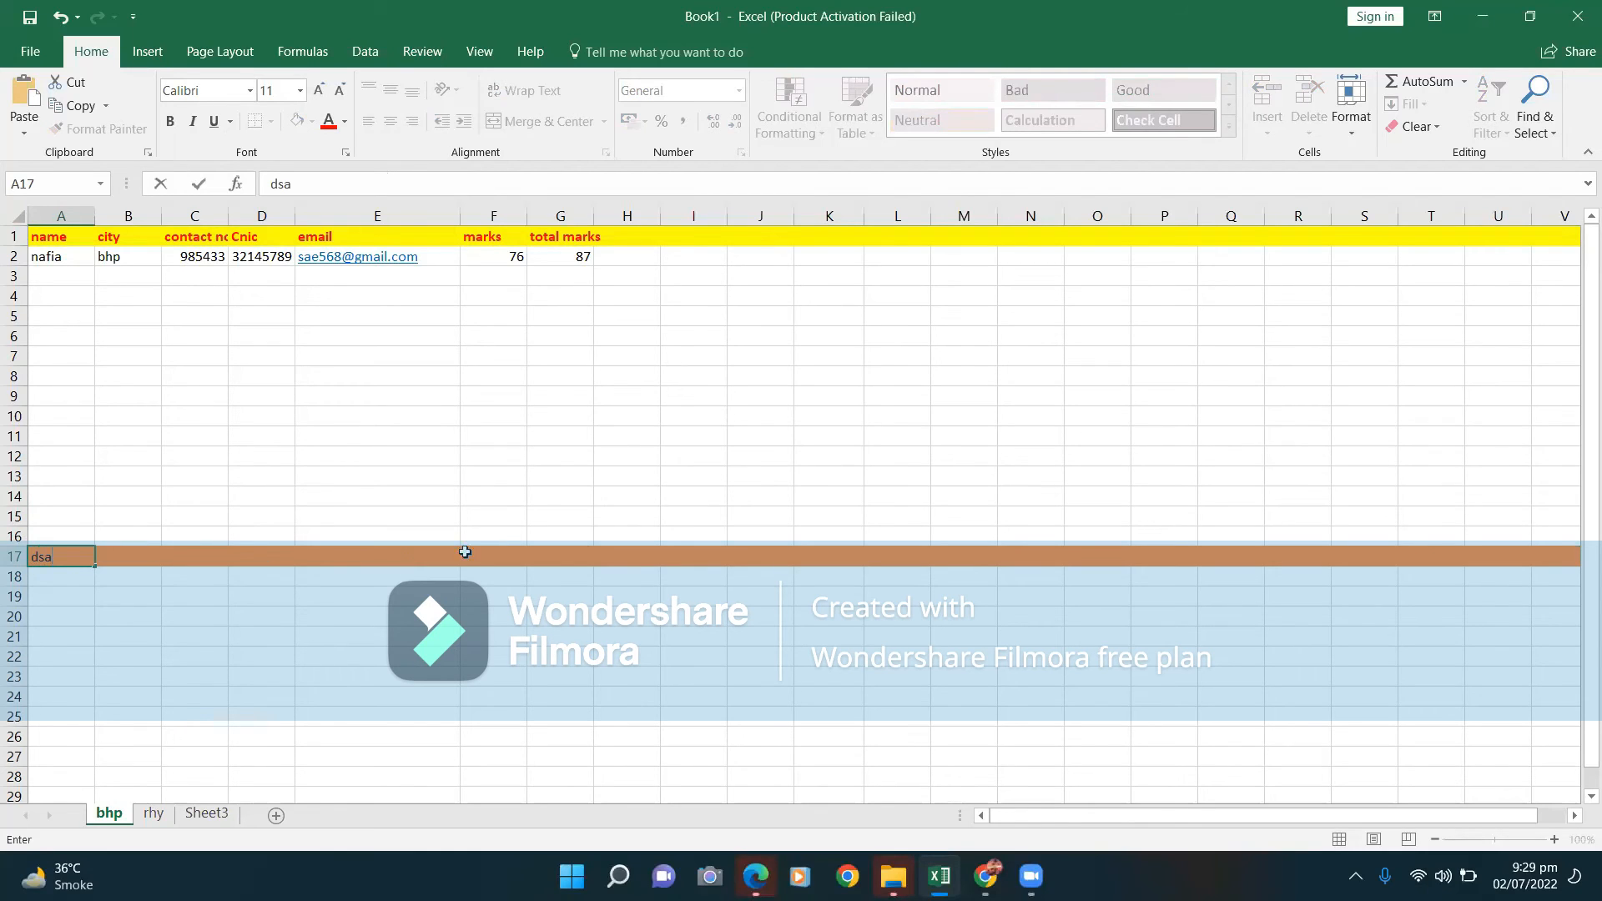
{"action": "left_click", "coordinate": [517, 556]}
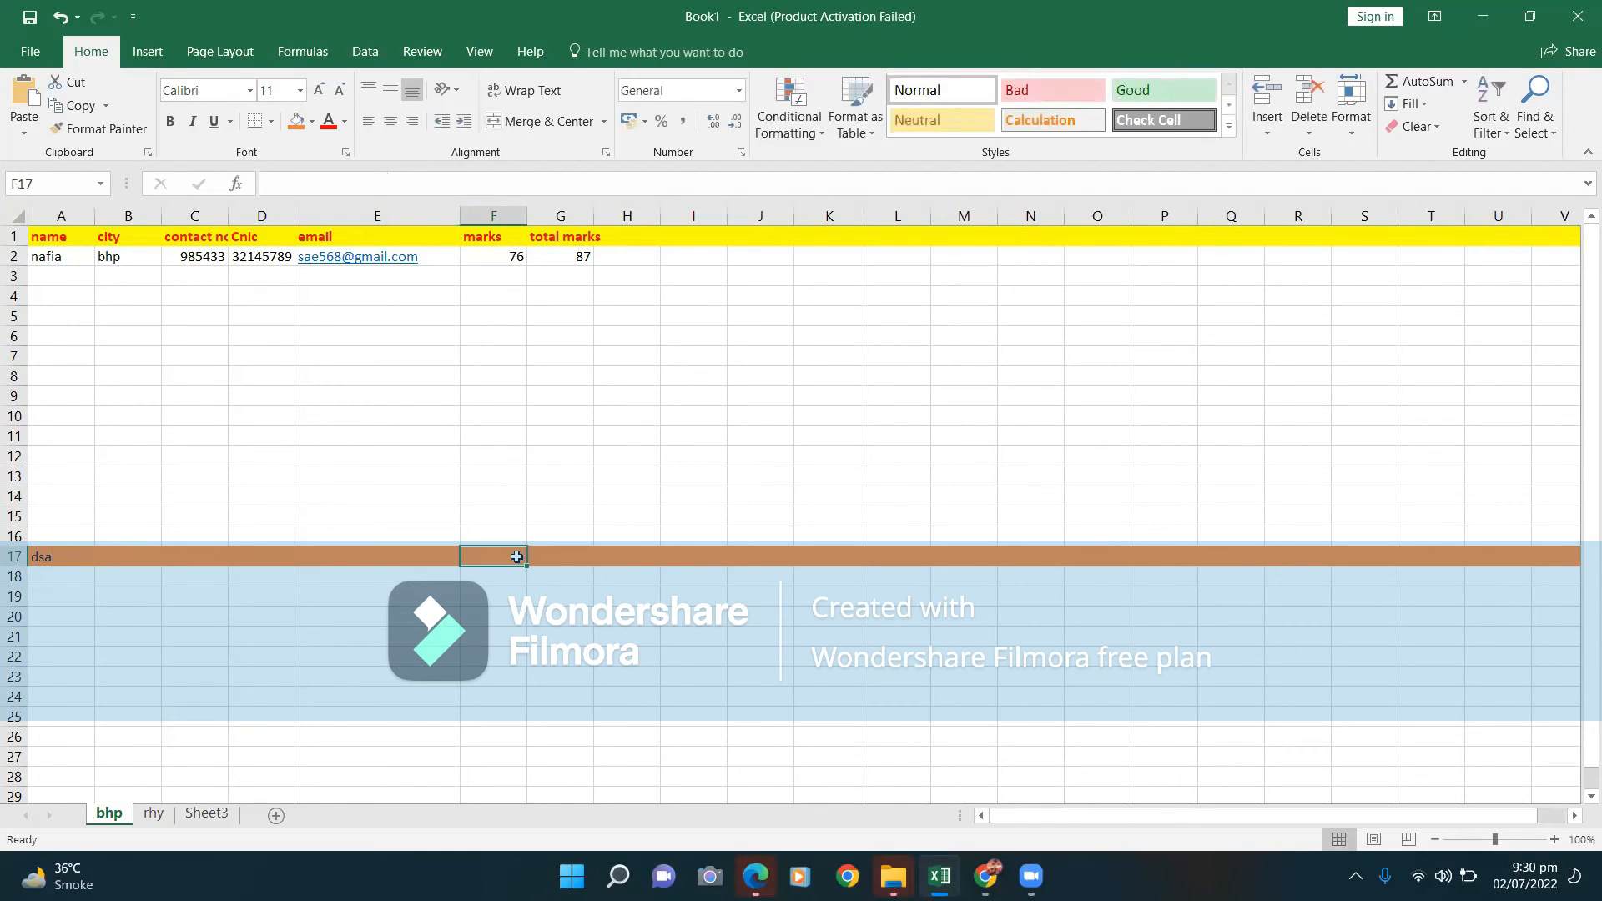
{"action": "type", "text": "23"}
{"action": "left_click", "coordinate": [579, 558]}
{"action": "type", "text": "3455"}
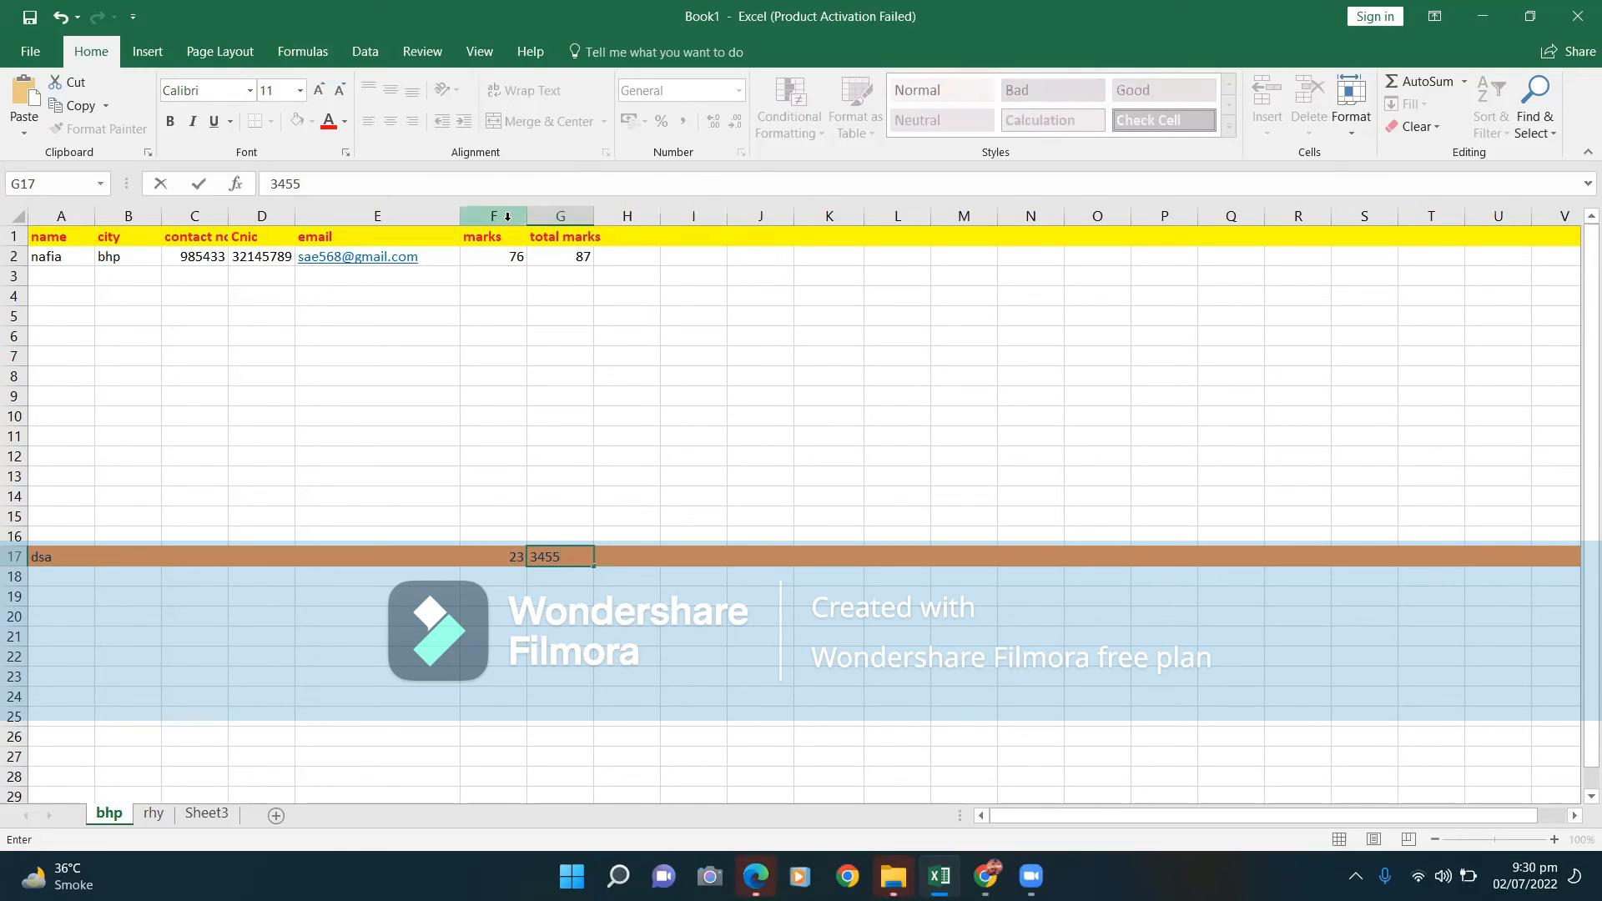
{"action": "left_click", "coordinate": [559, 218]}
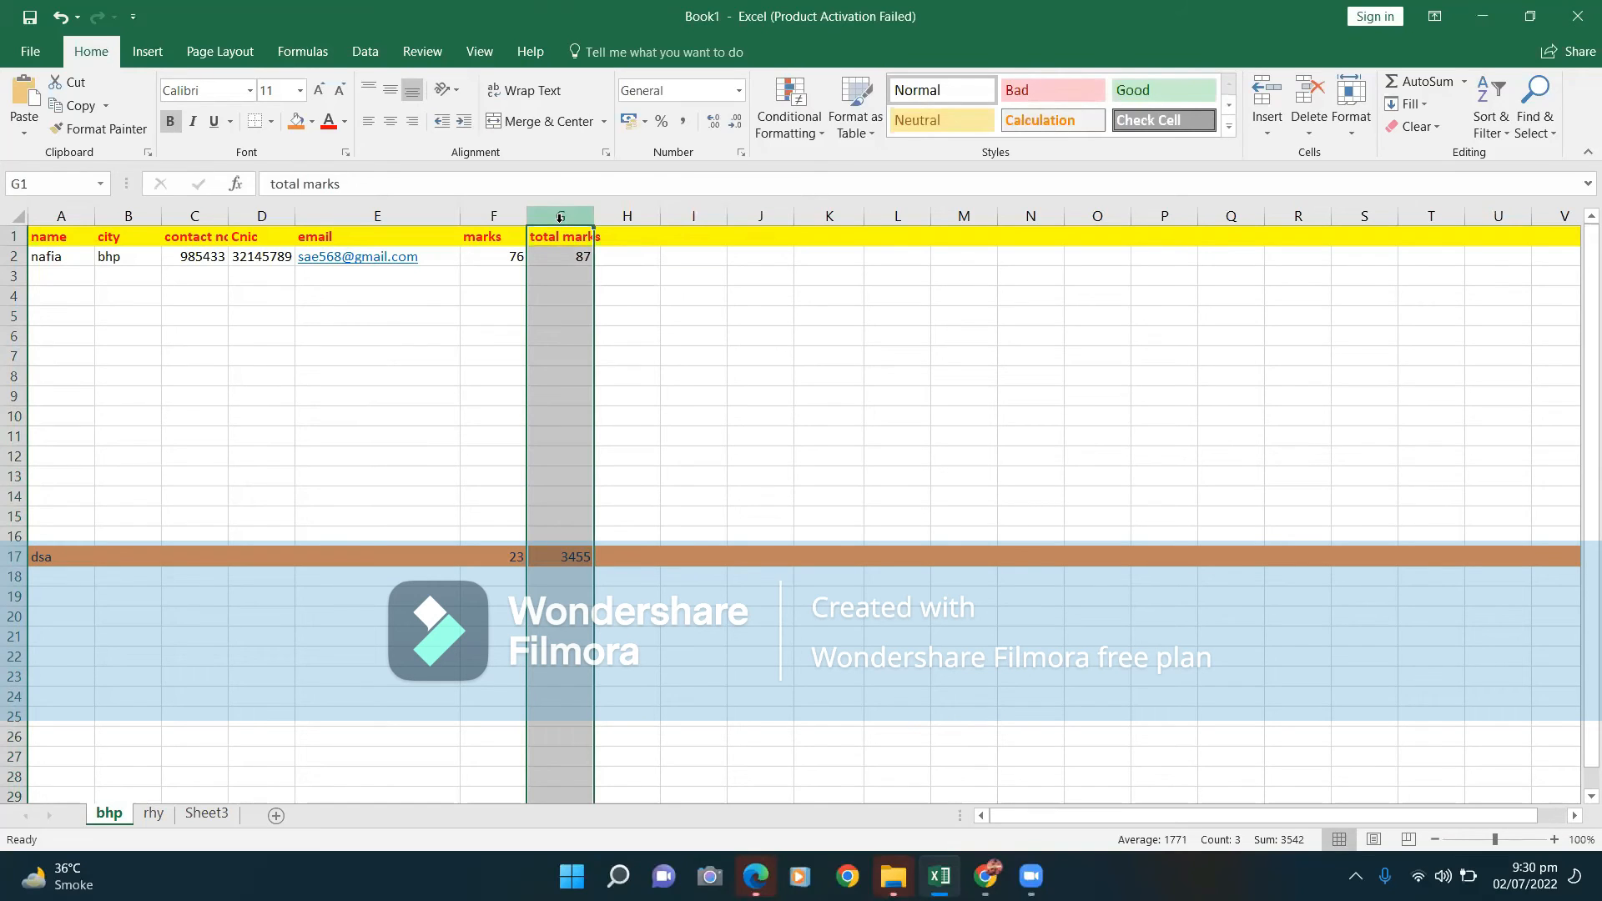
Select the total marks column G, fill it orange, then change its fill to blue.
{"action": "left_click", "coordinate": [580, 275]}
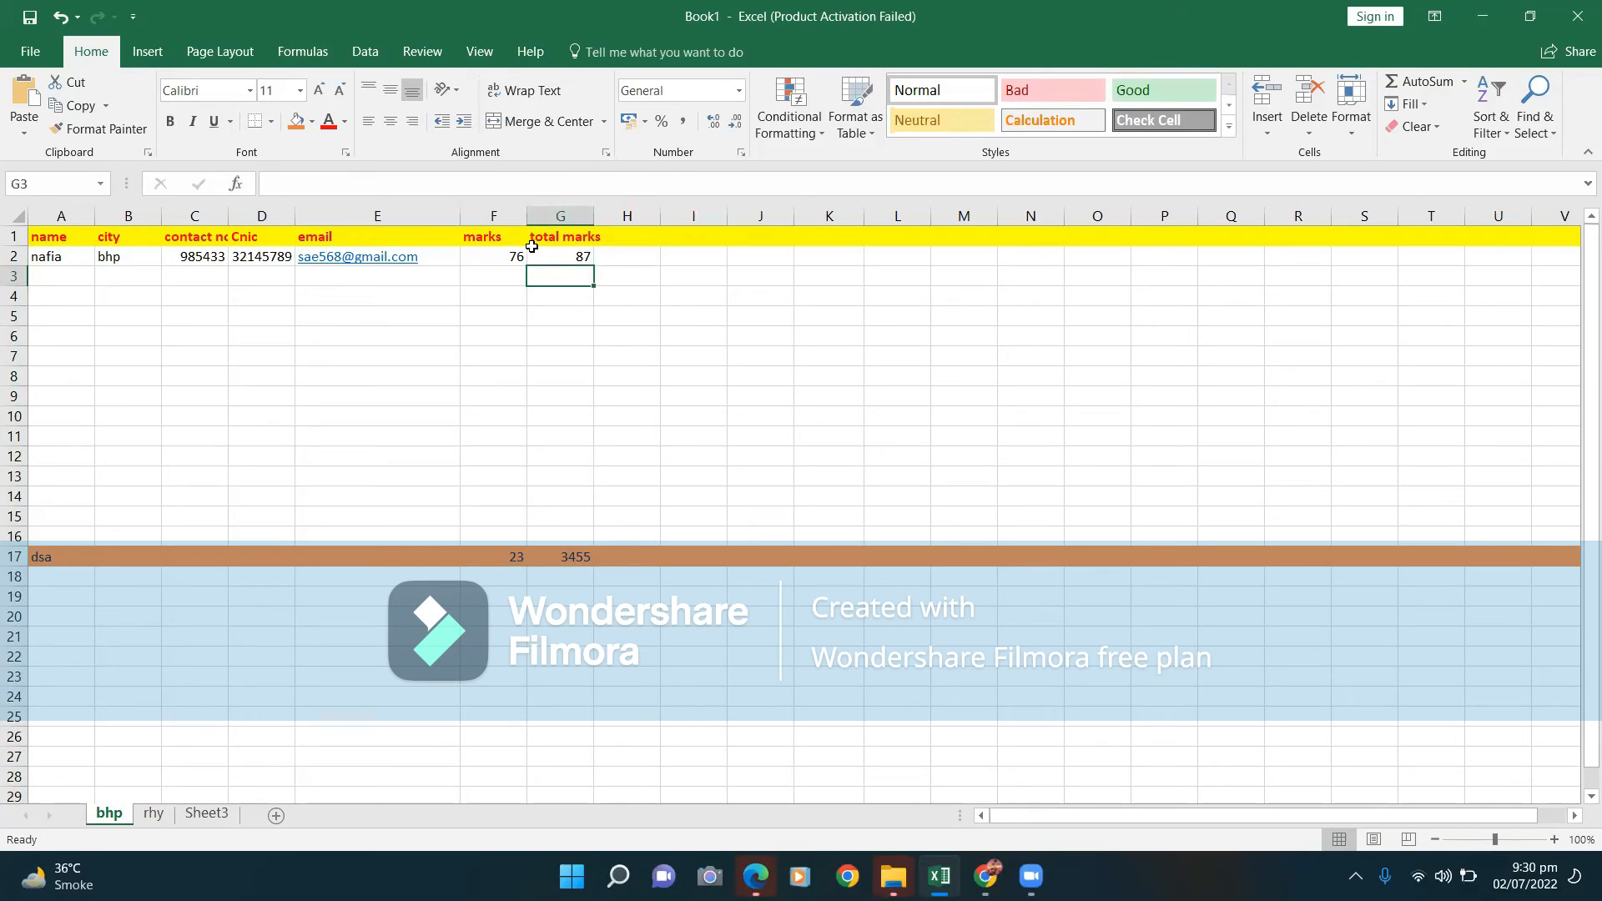
{"action": "left_click", "coordinate": [564, 217]}
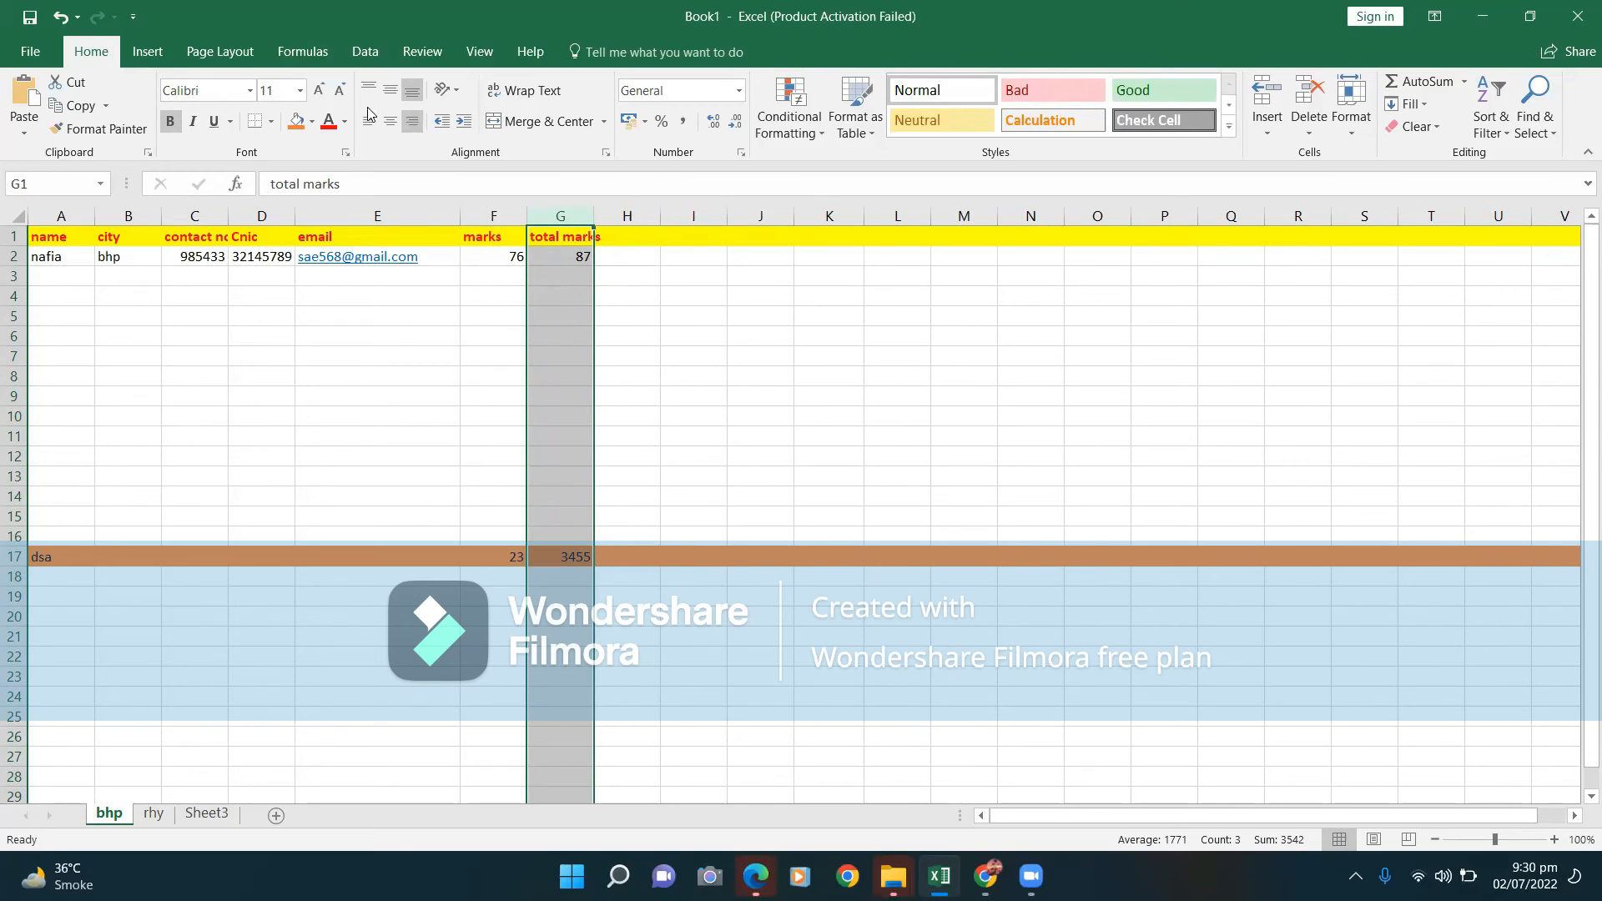
{"action": "left_click", "coordinate": [345, 122]}
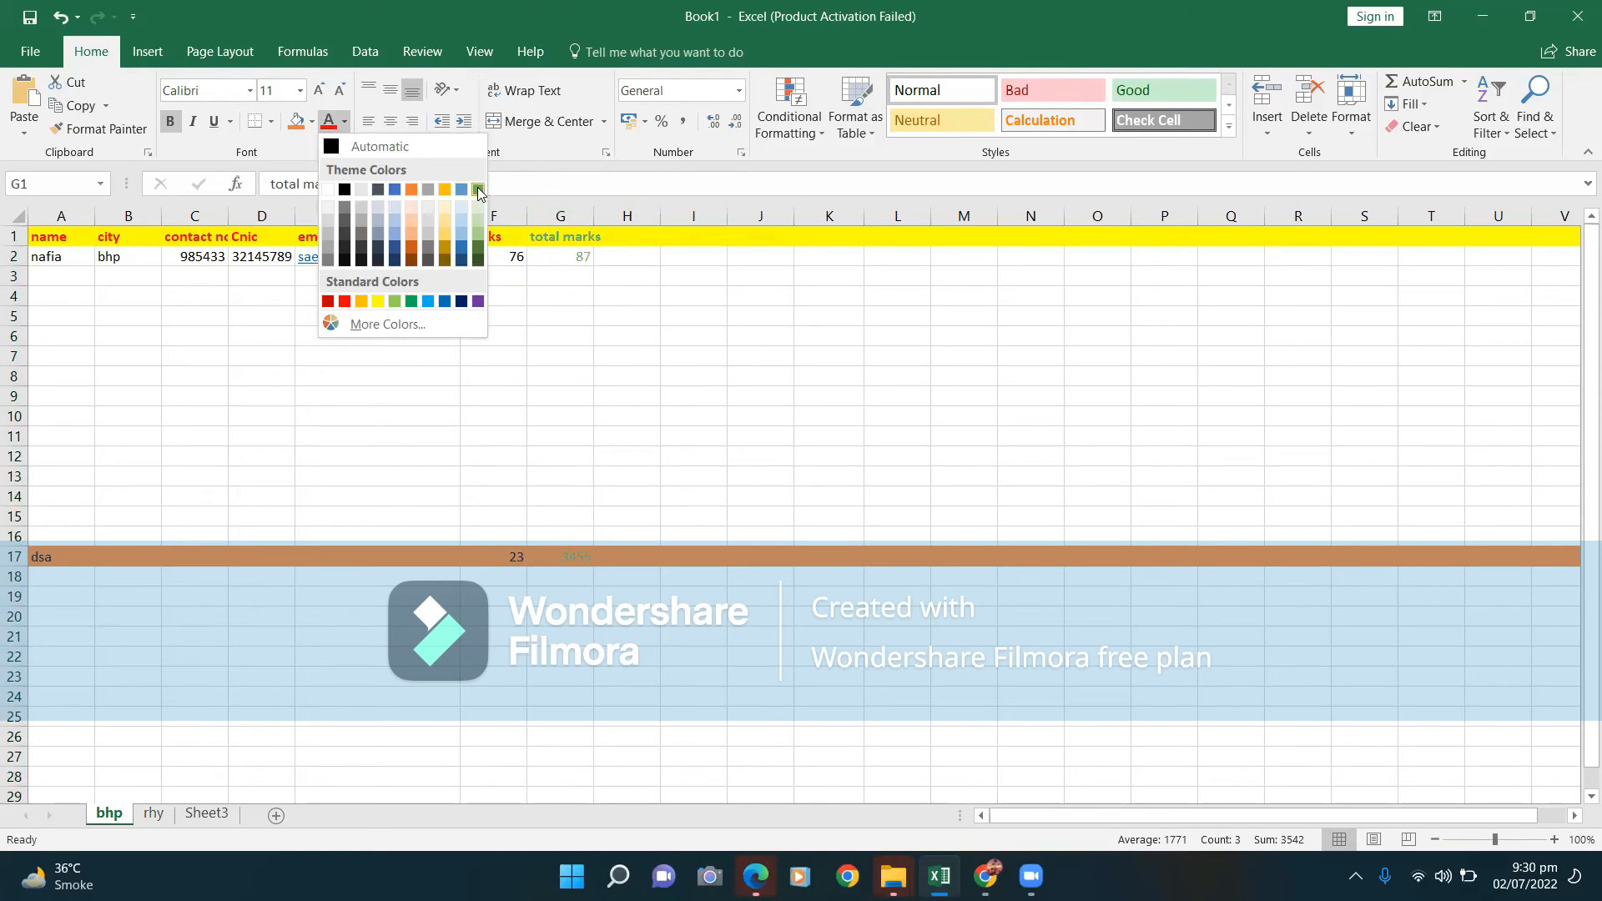
{"action": "left_click", "coordinate": [565, 211]}
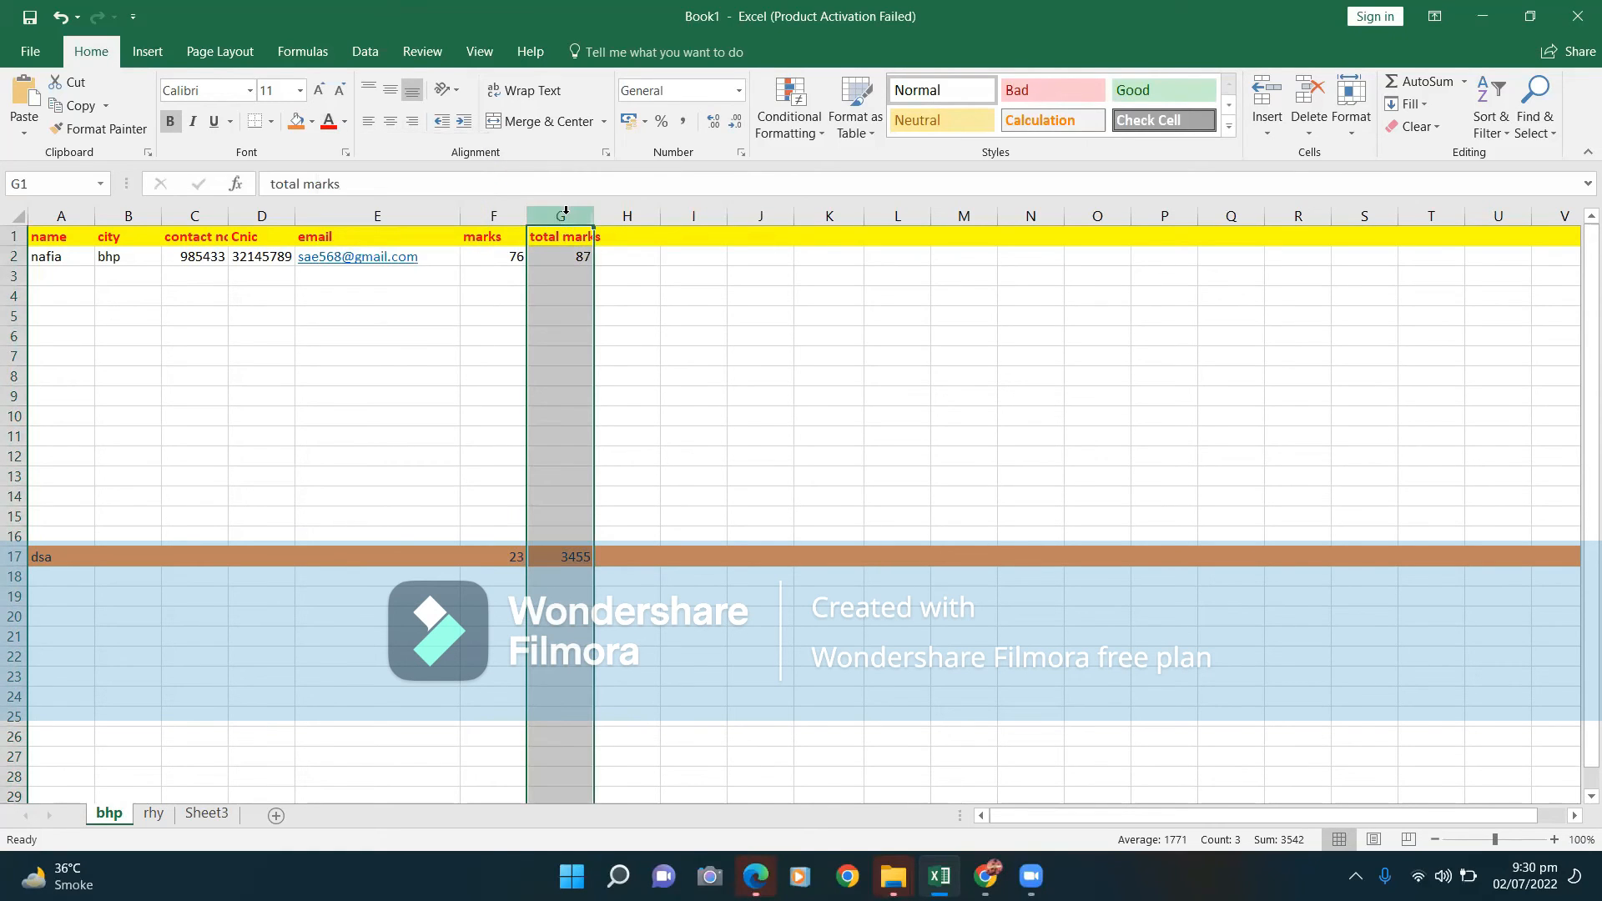
{"action": "left_click", "coordinate": [297, 121]}
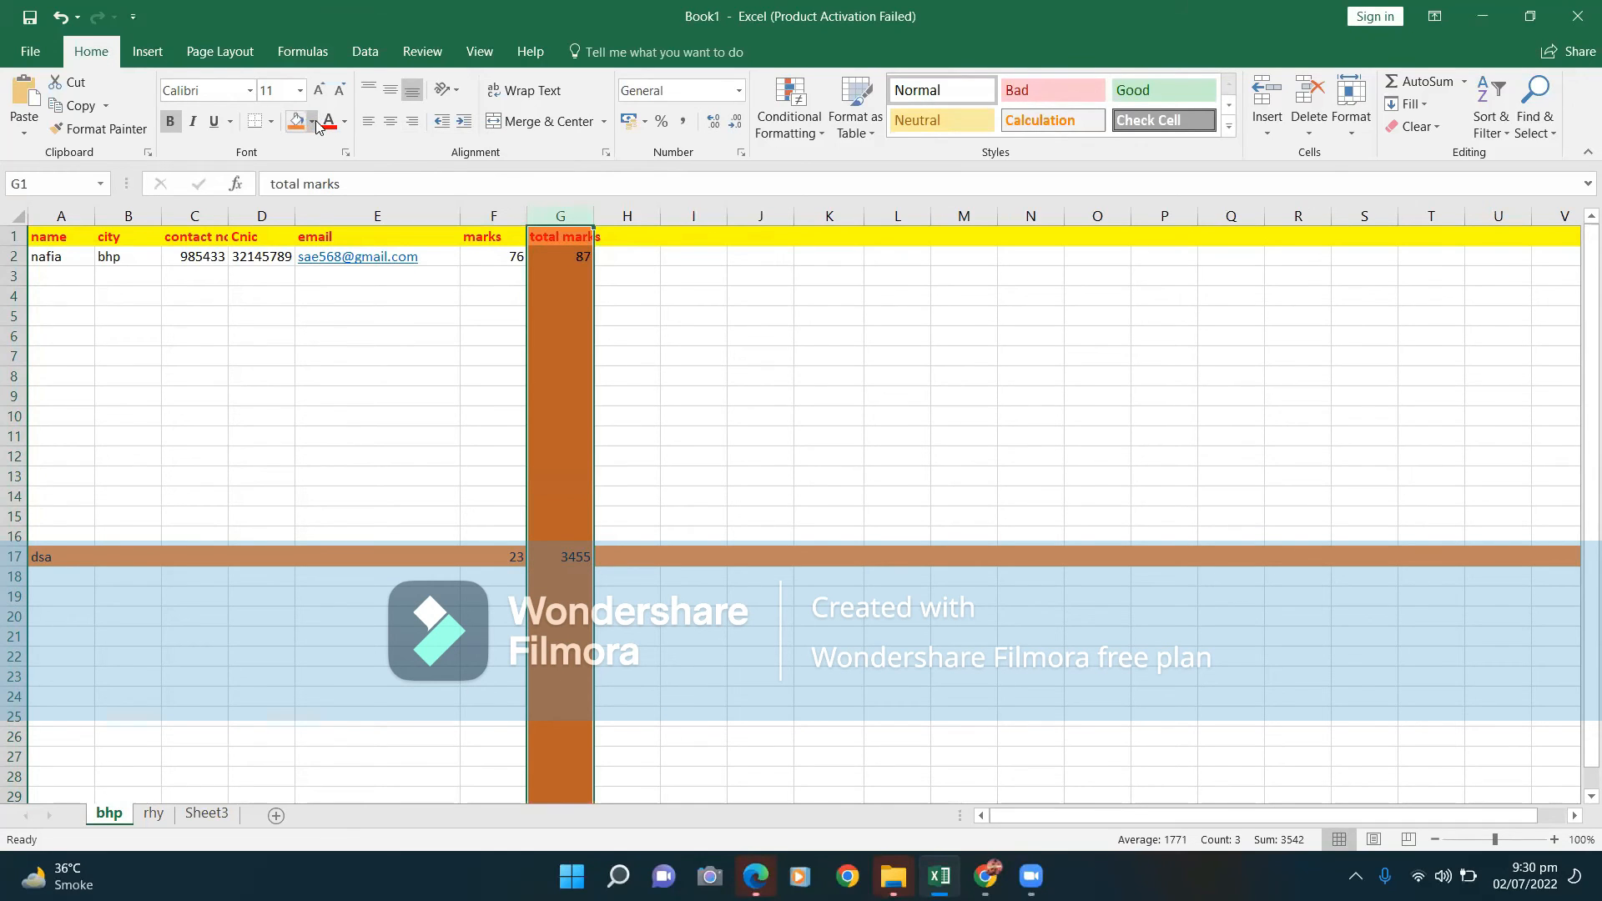
{"action": "left_click", "coordinate": [311, 122]}
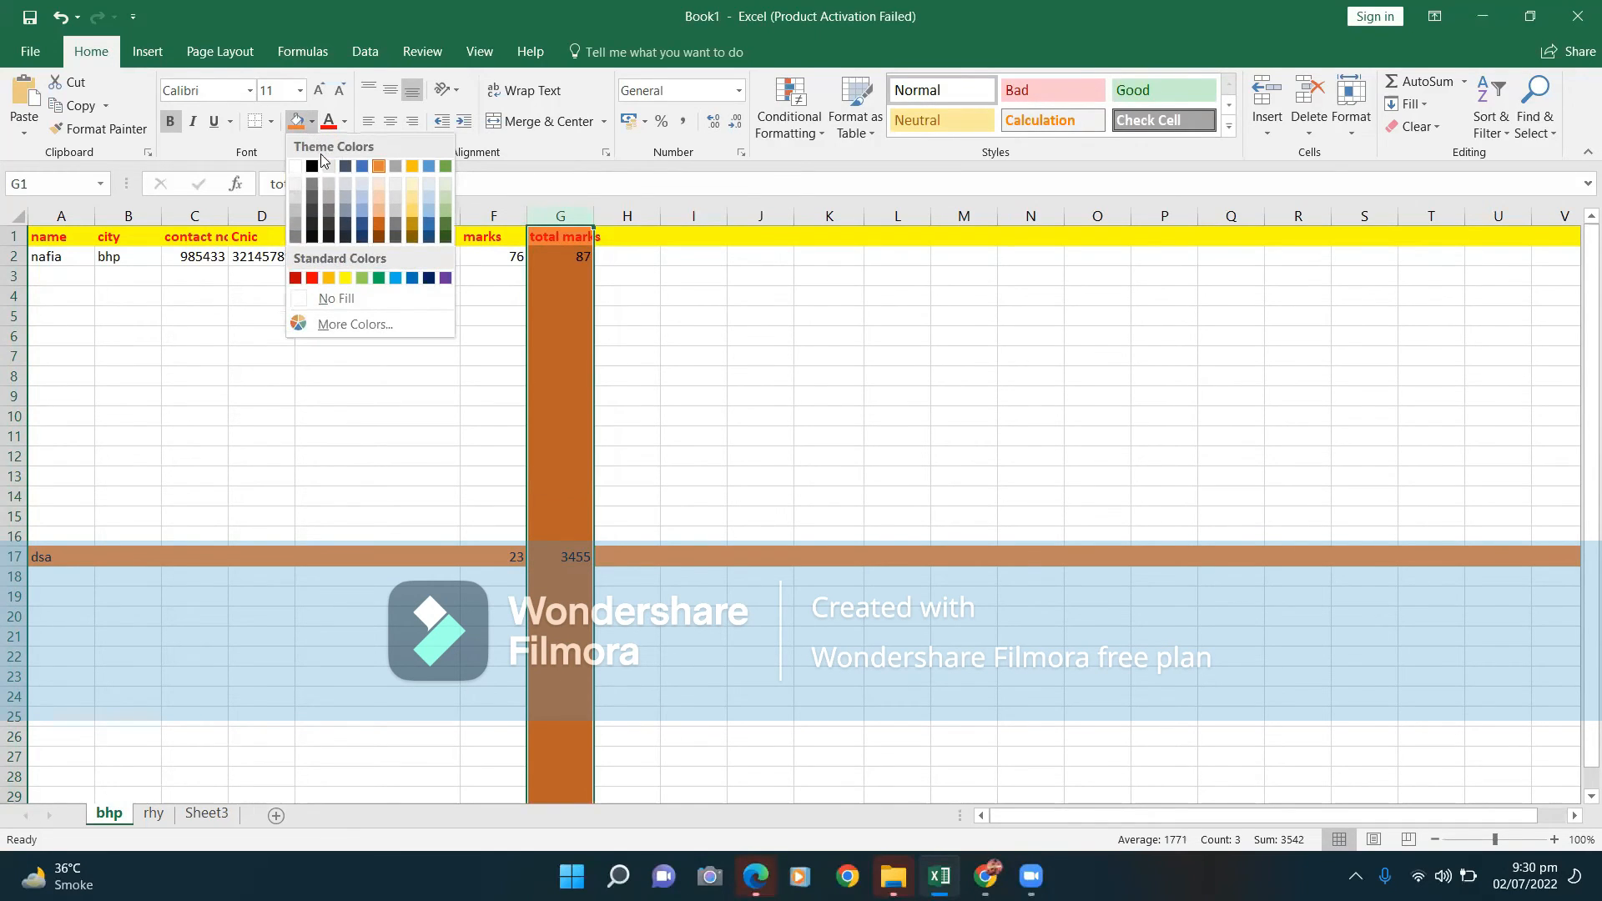
{"action": "left_click", "coordinate": [364, 223]}
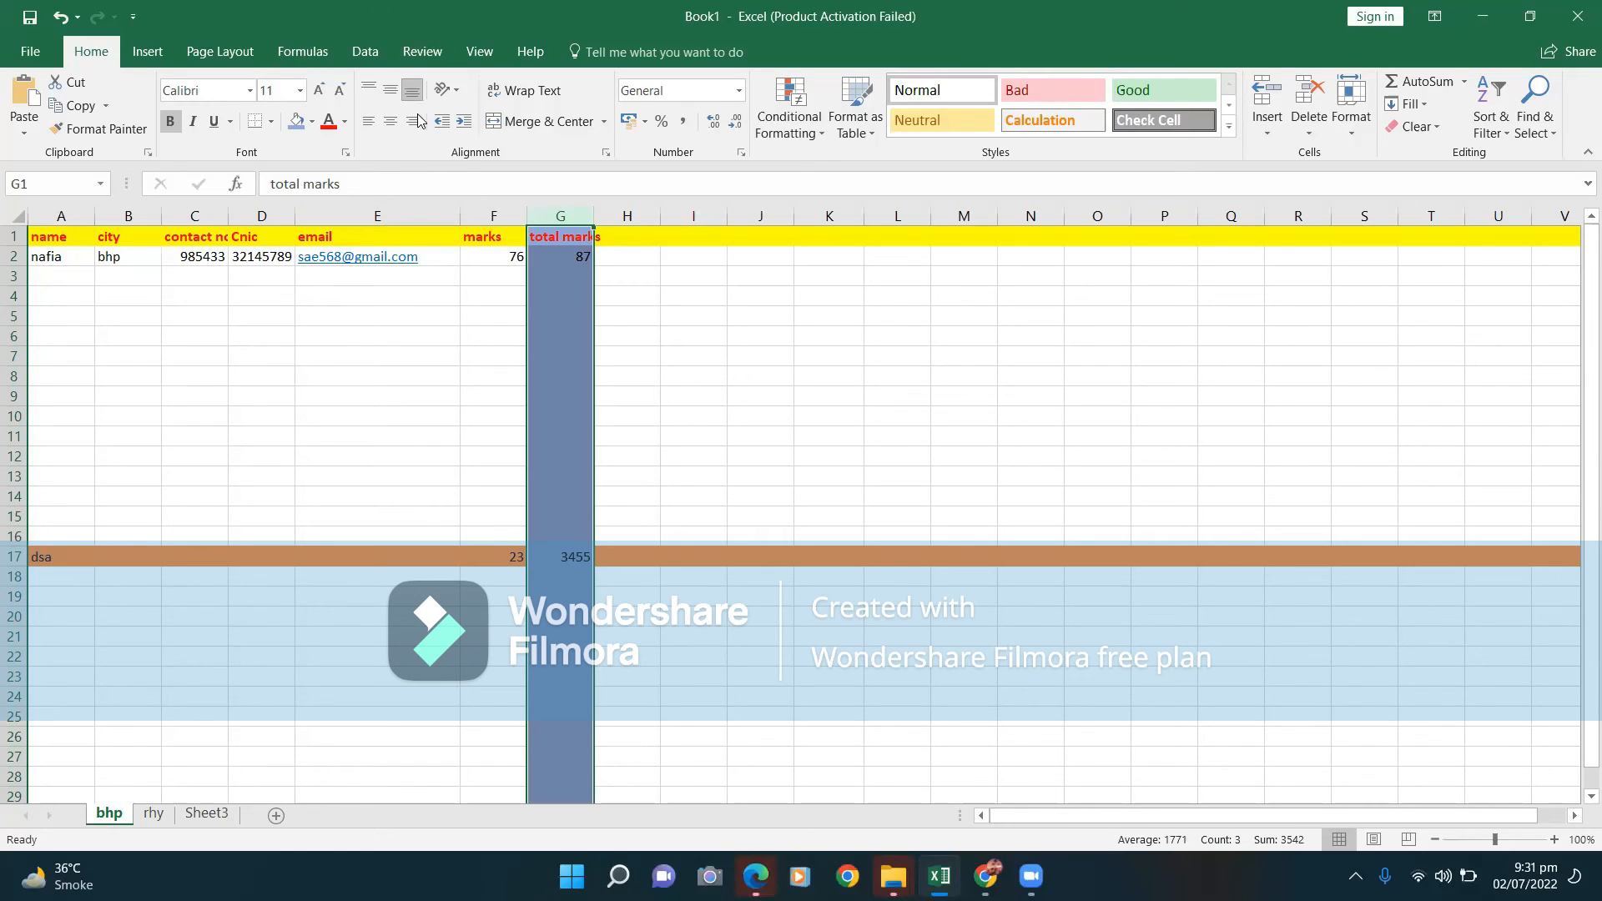
{"action": "left_click", "coordinate": [270, 121]}
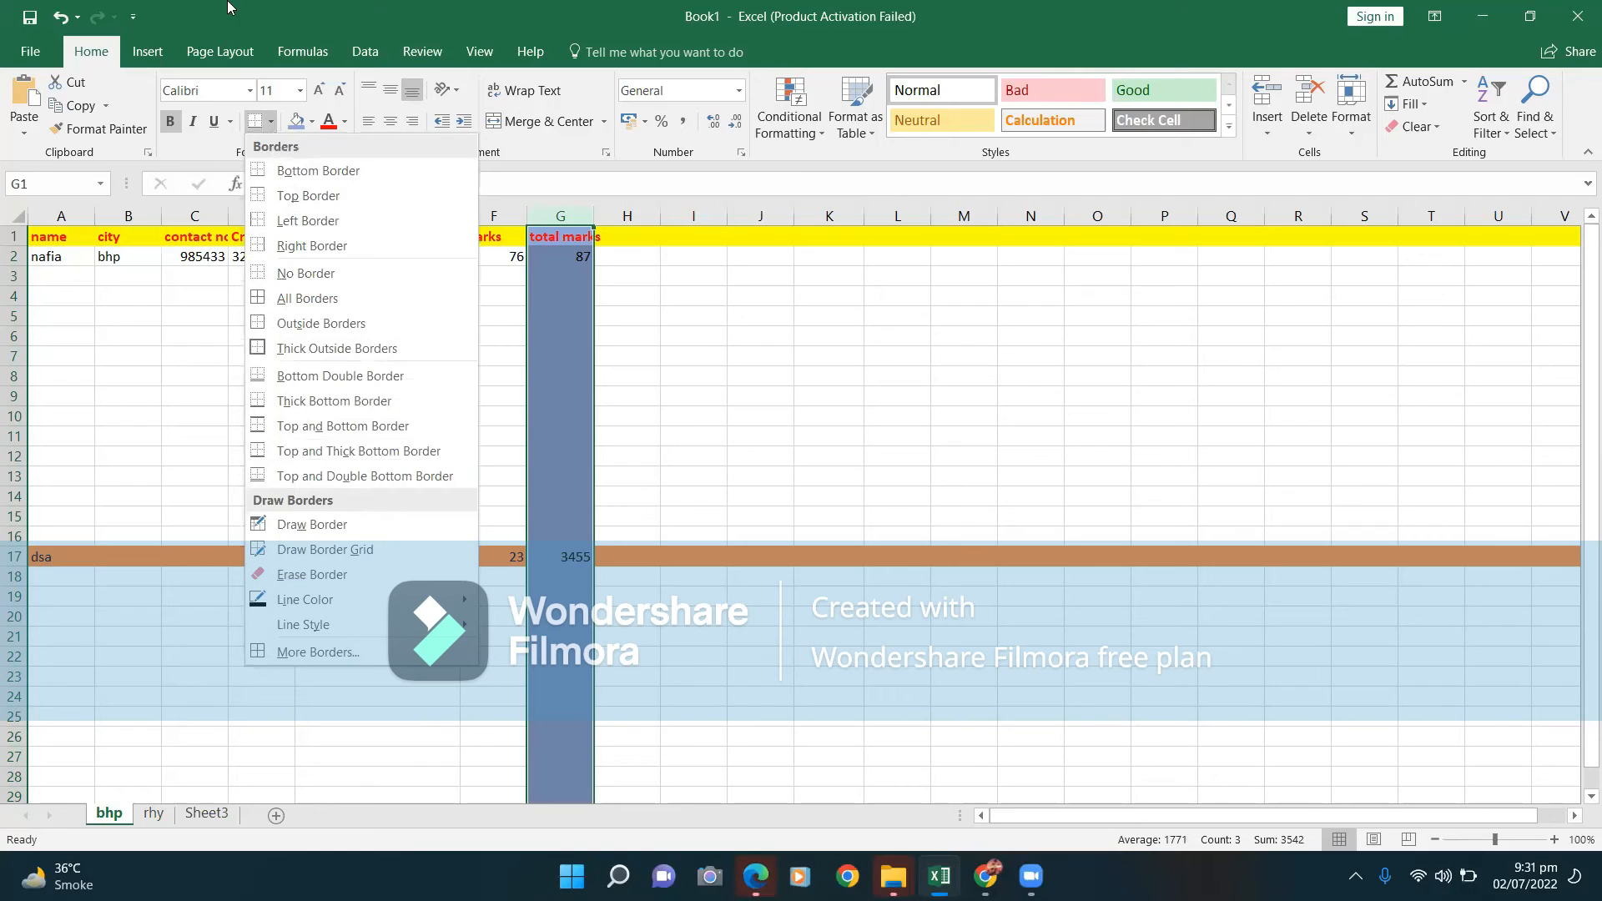
{"action": "left_click", "coordinate": [50, 293]}
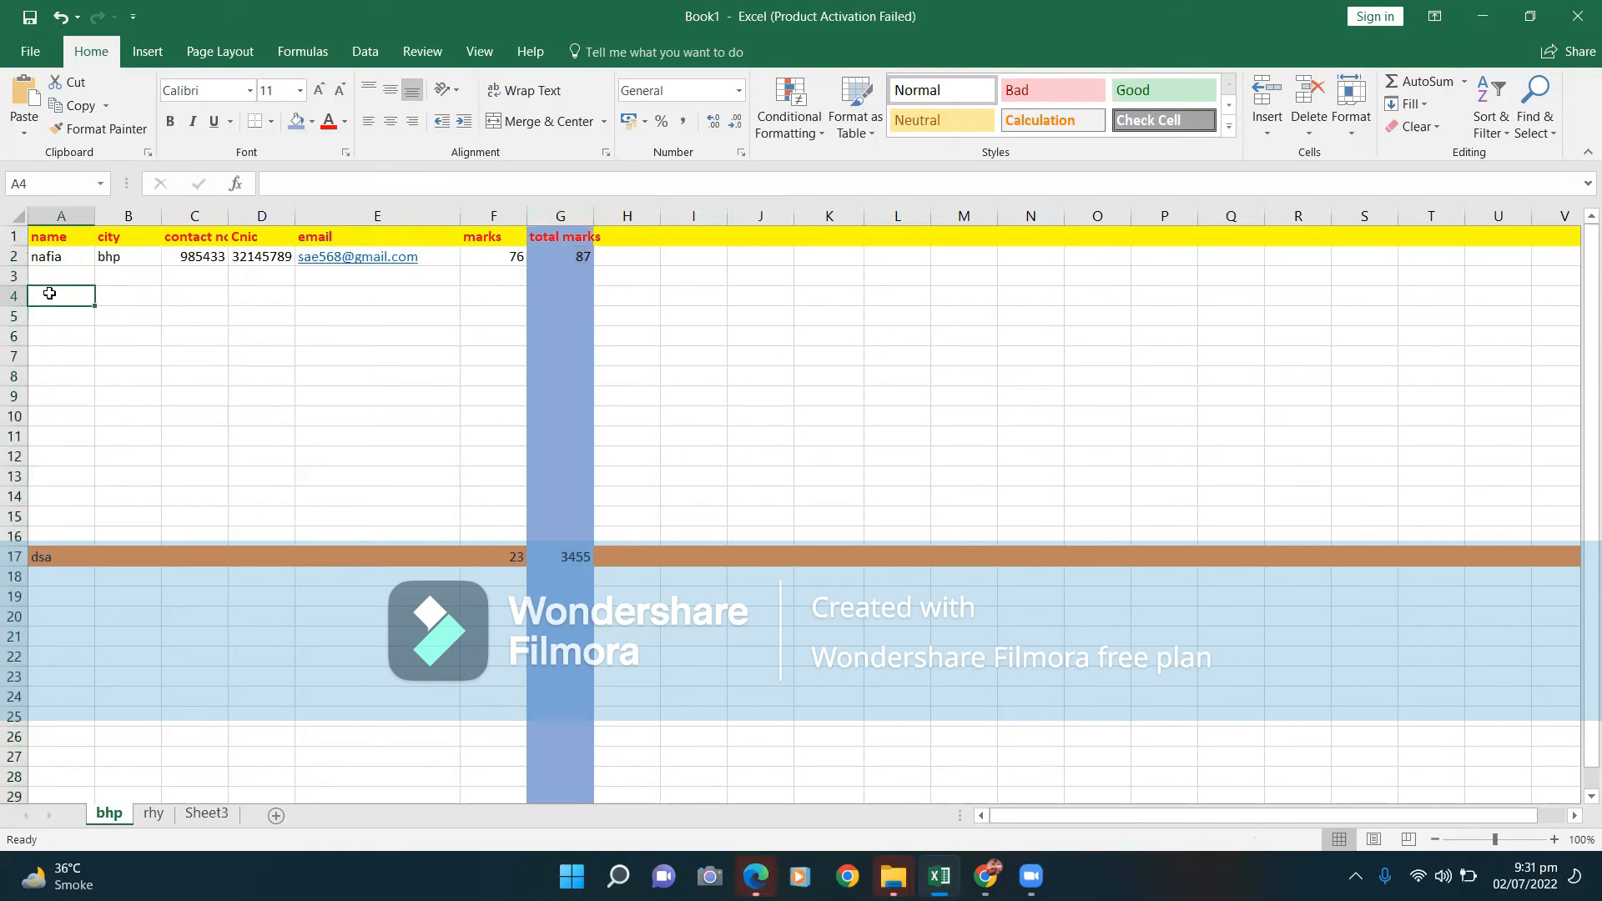
{"action": "left_click", "coordinate": [23, 294]}
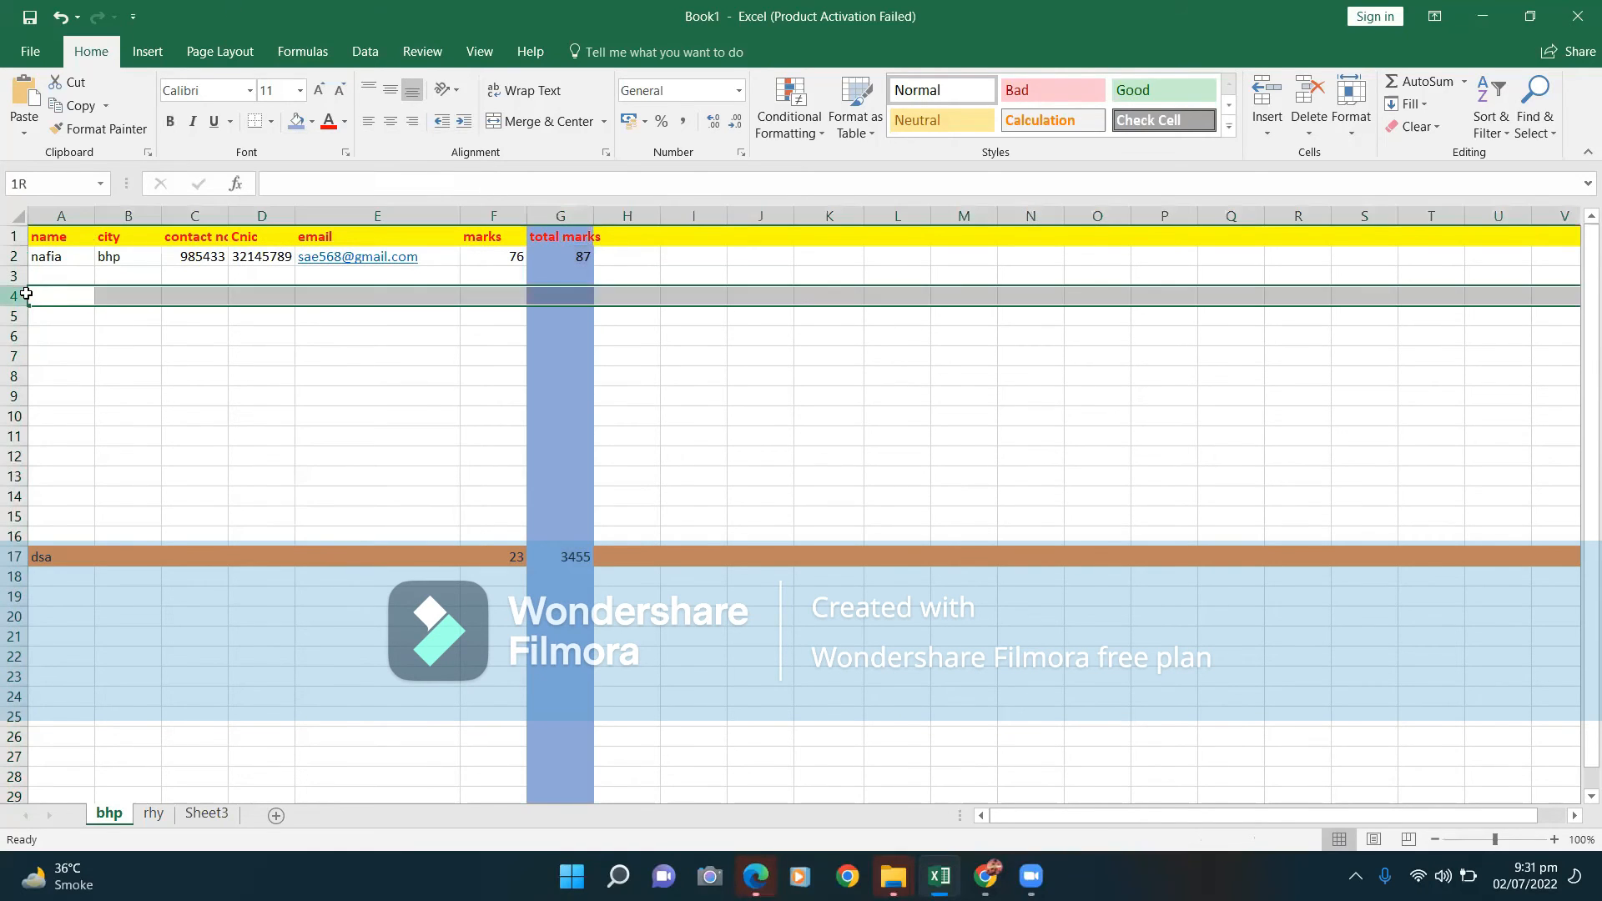
{"action": "left_click", "coordinate": [271, 123]}
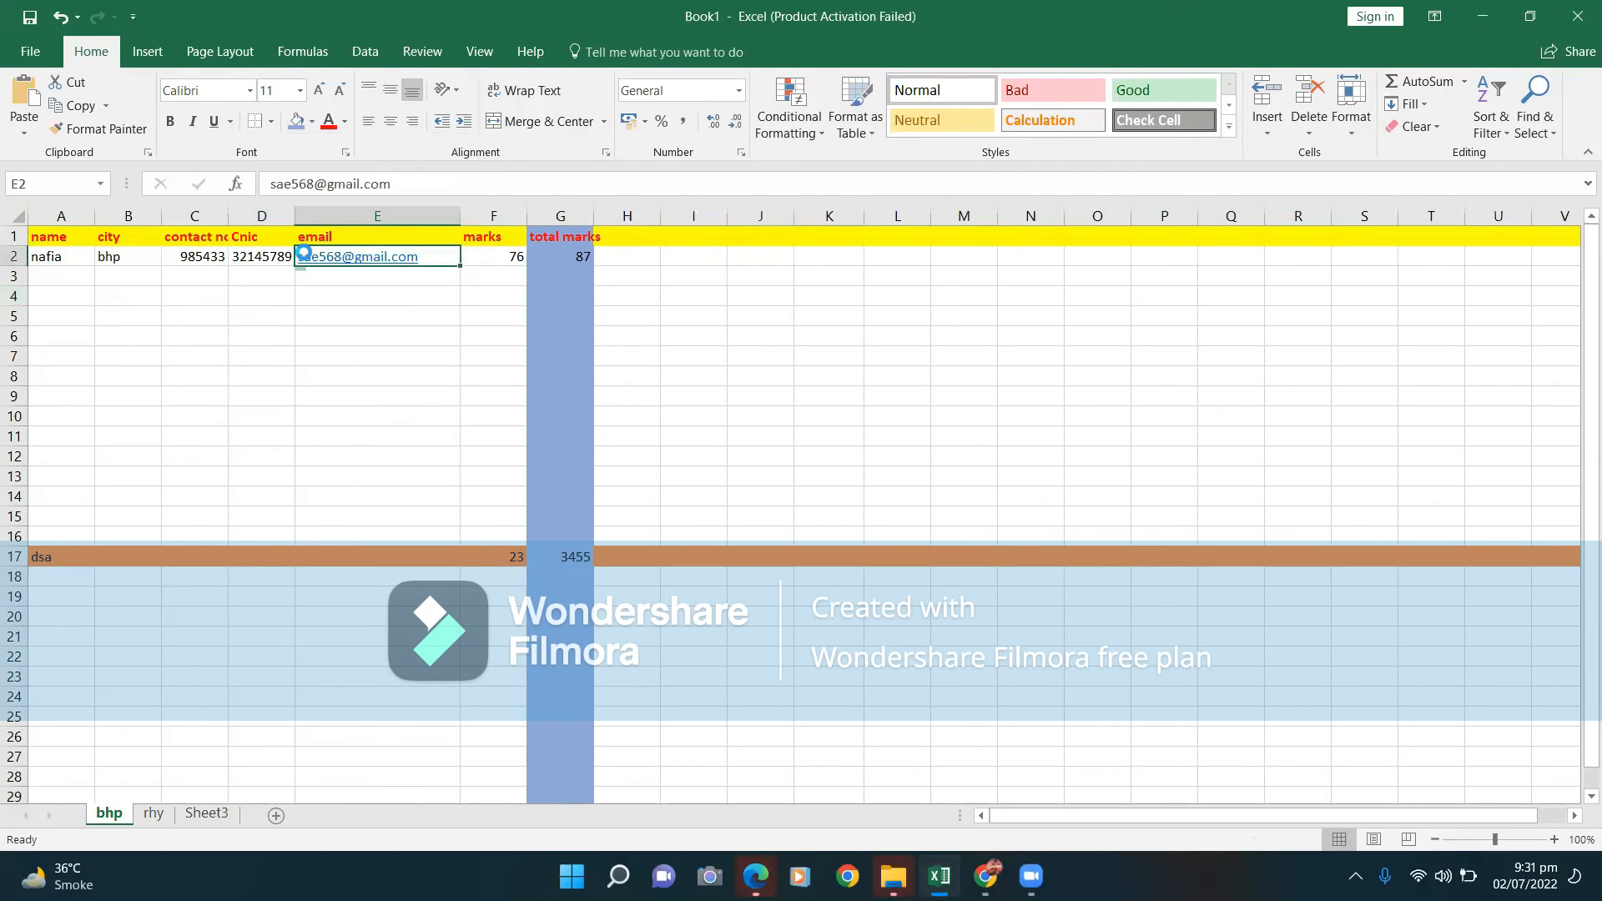
{"action": "left_click", "coordinate": [305, 254]}
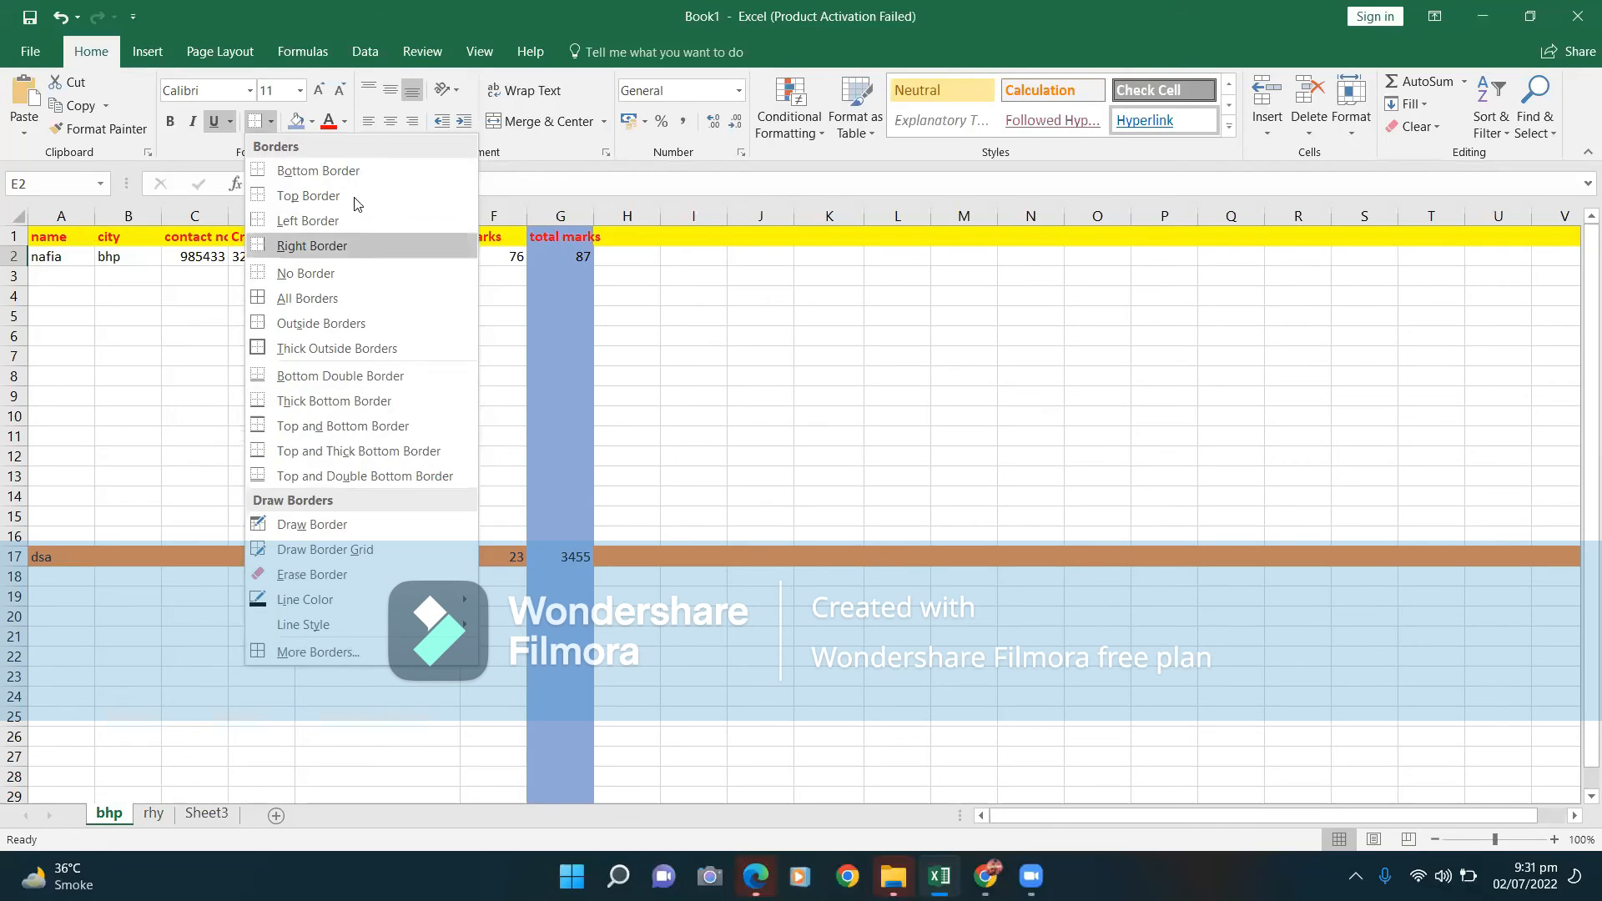
{"action": "left_click", "coordinate": [576, 245]}
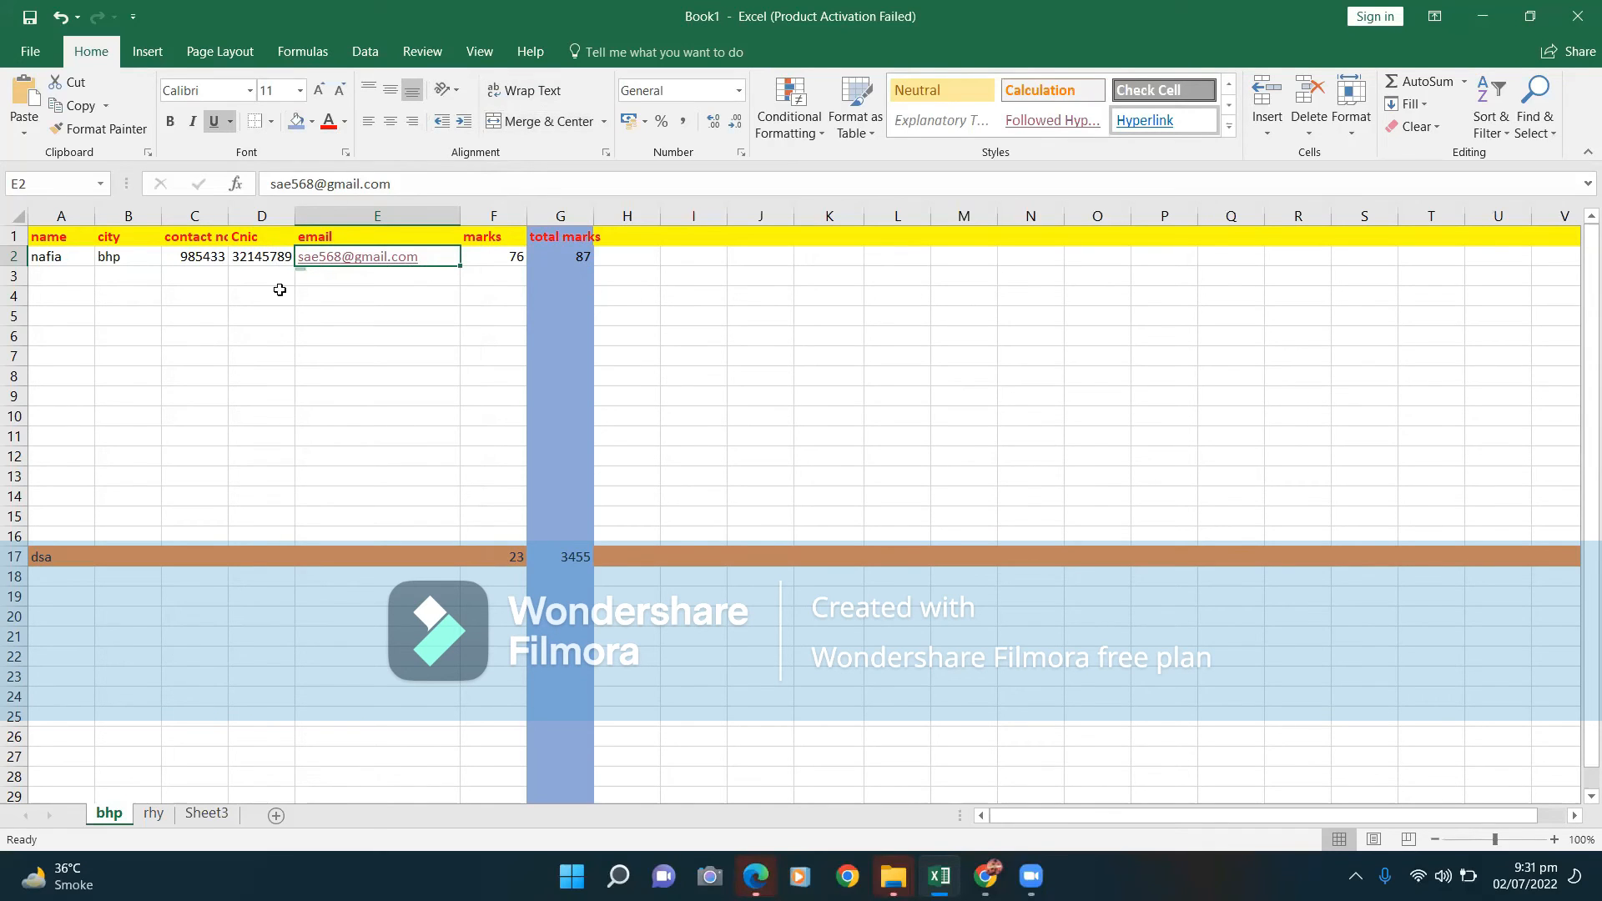
{"action": "left_click_drag", "start_coordinate": [266, 300], "coordinate": [389, 326]}
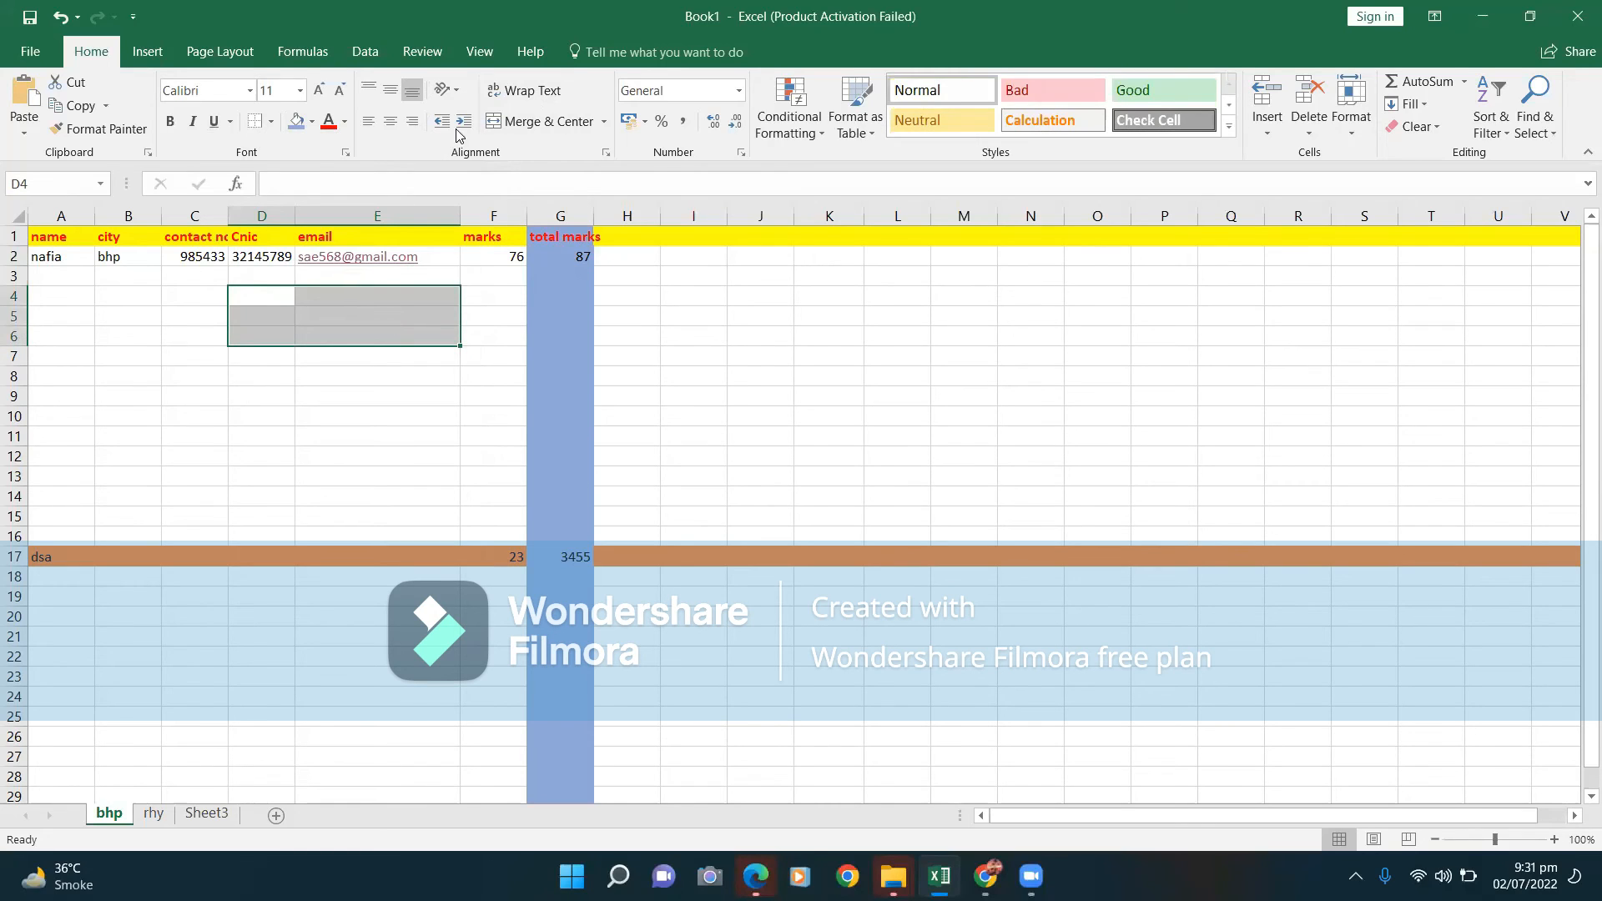
{"action": "left_click", "coordinate": [516, 121]}
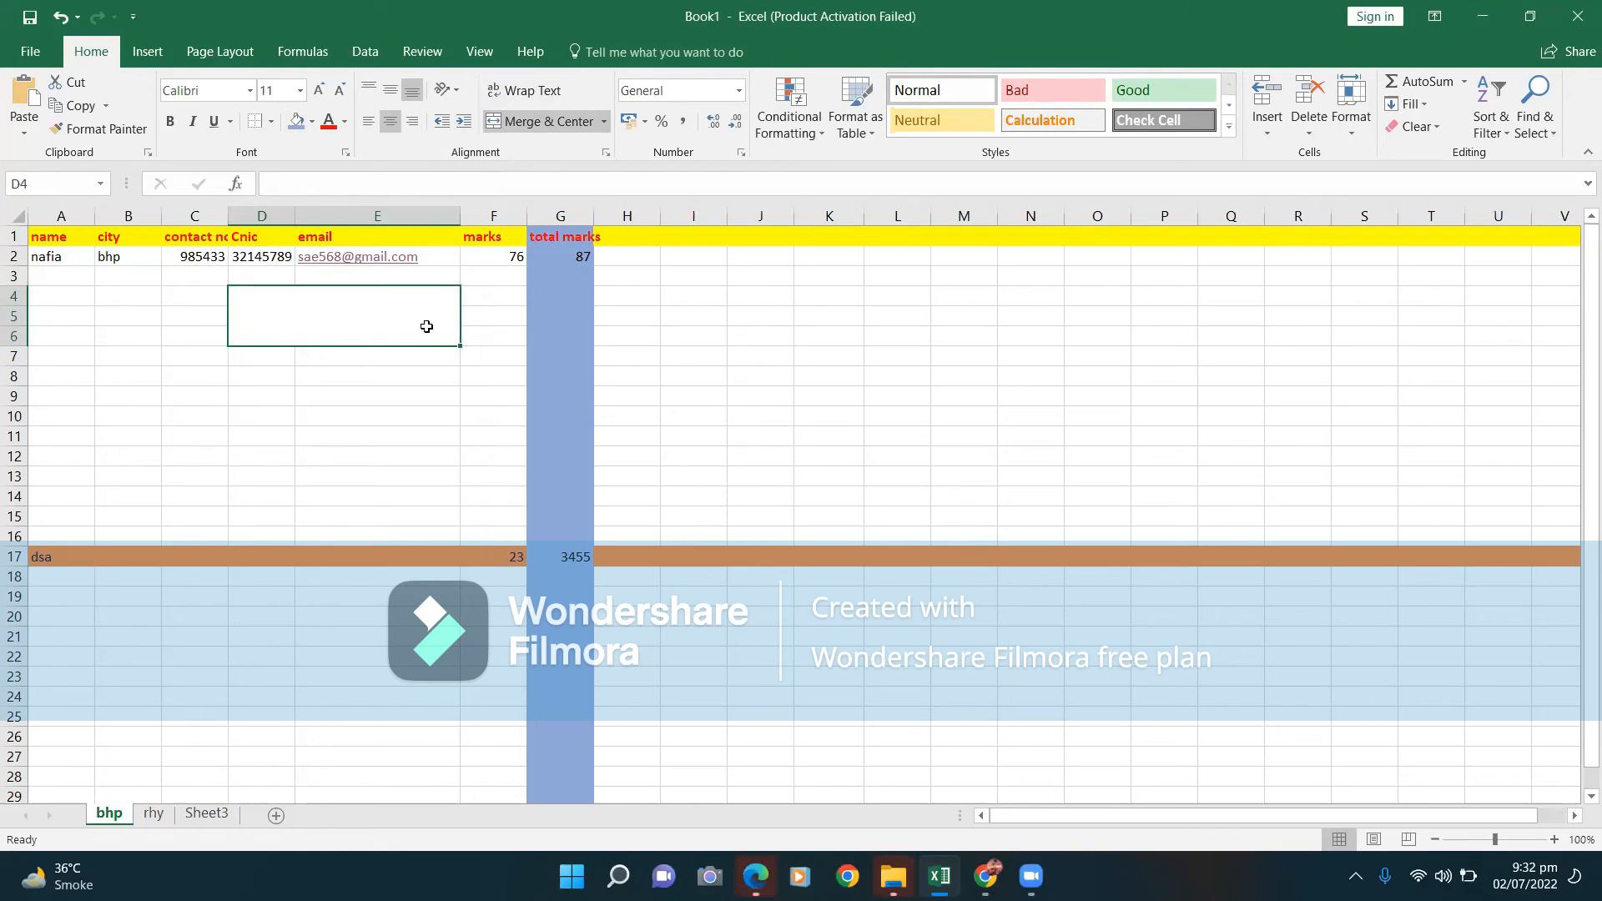
{"action": "left_click", "coordinate": [547, 123]}
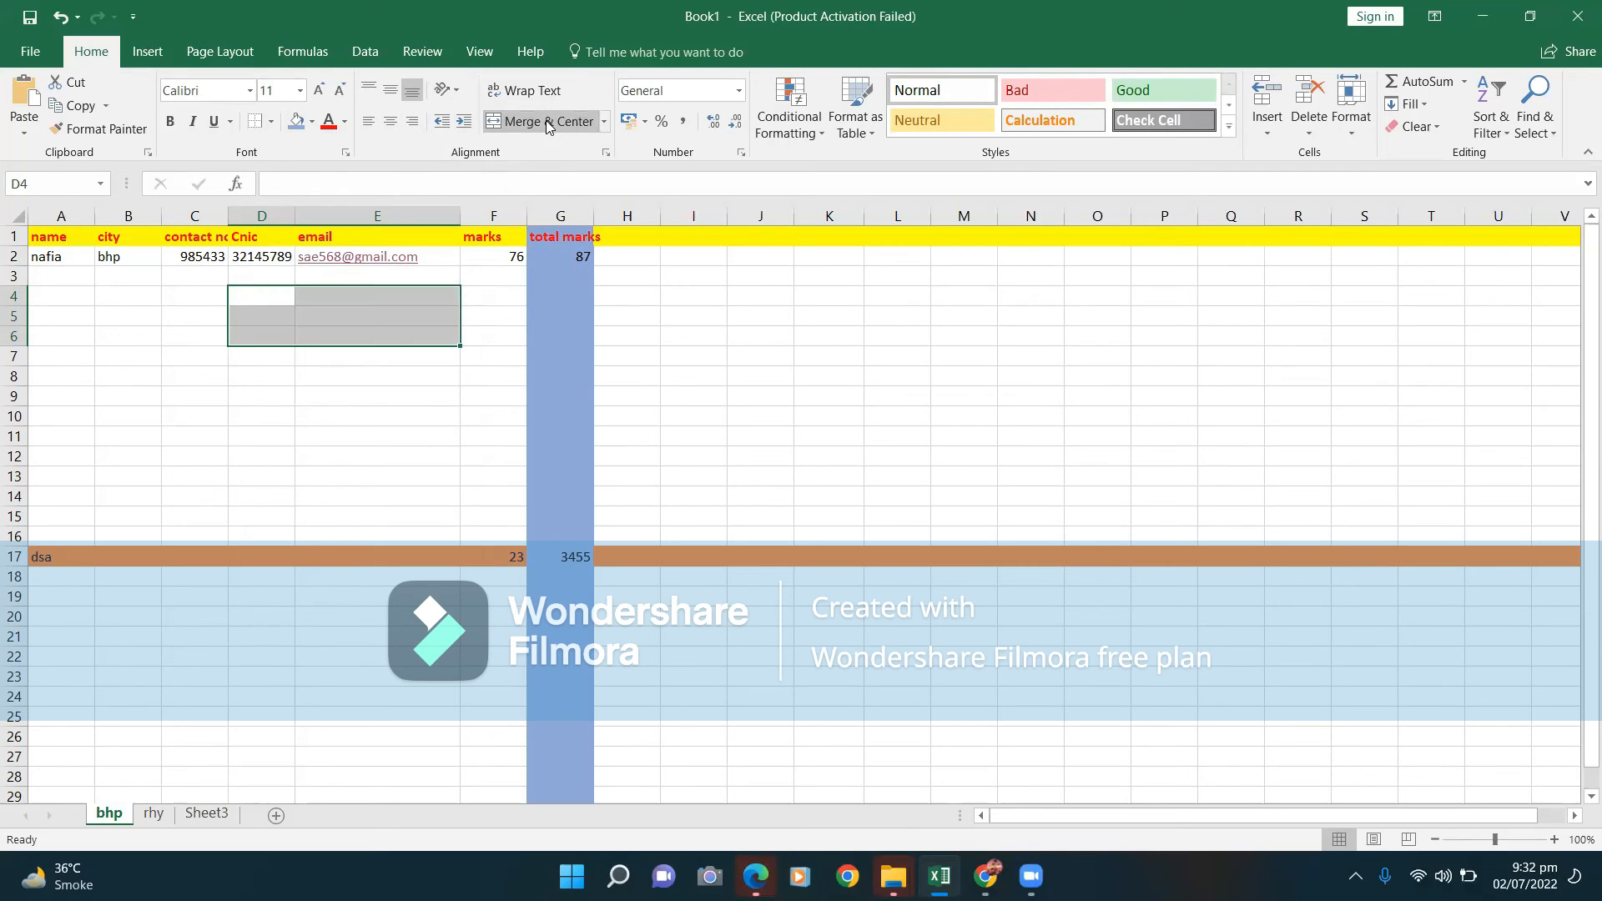
{"action": "left_click", "coordinate": [605, 123]}
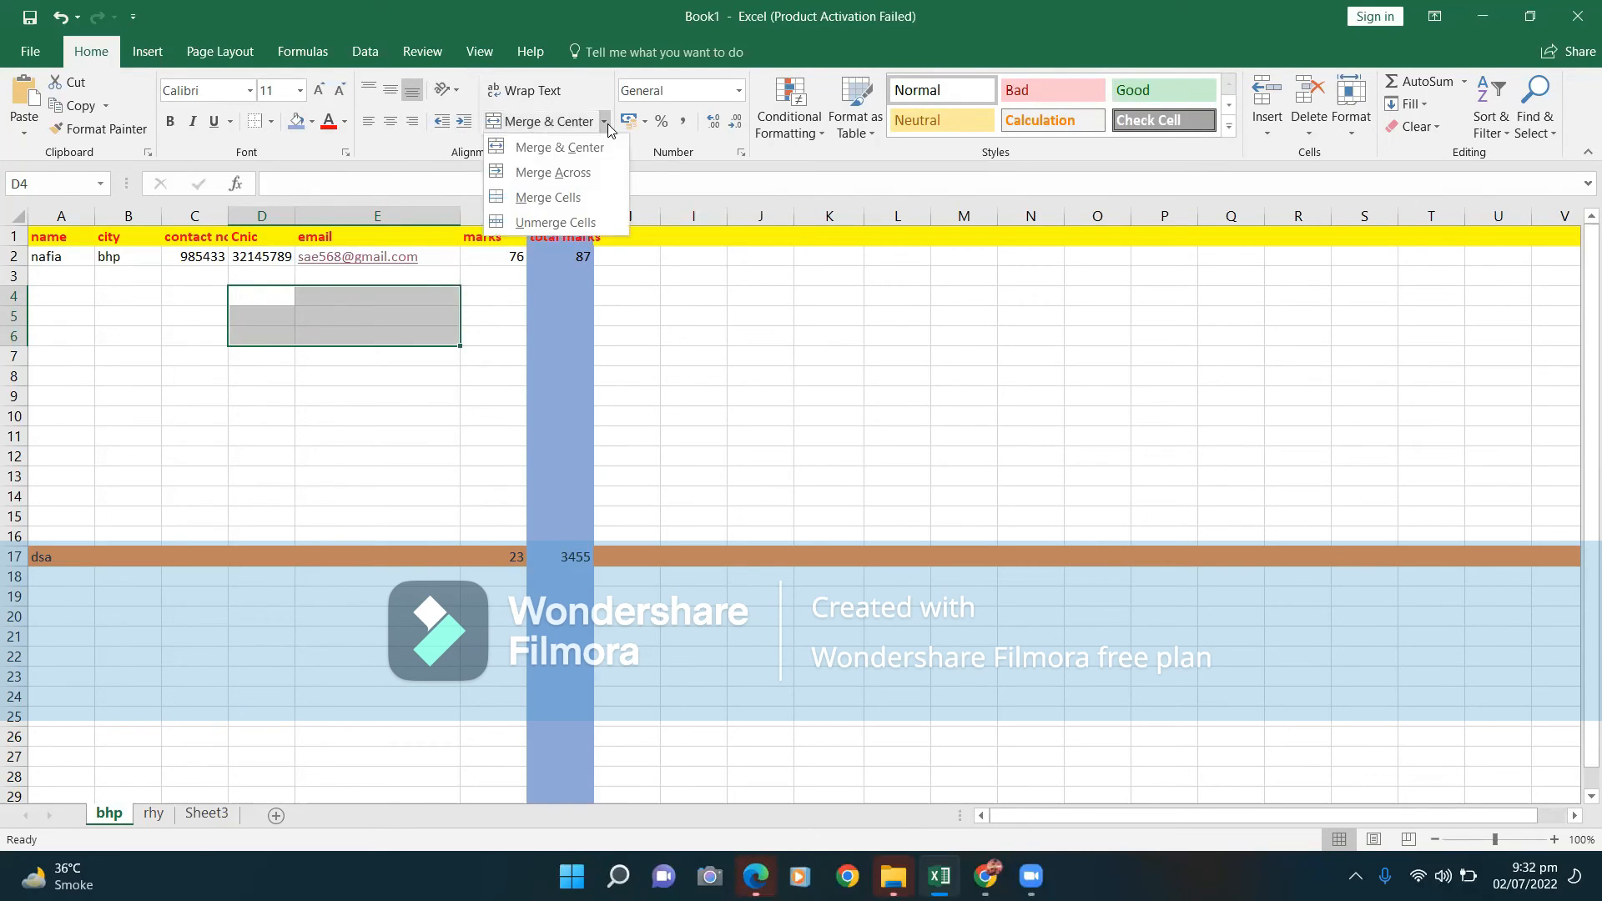
{"action": "left_click", "coordinate": [590, 170]}
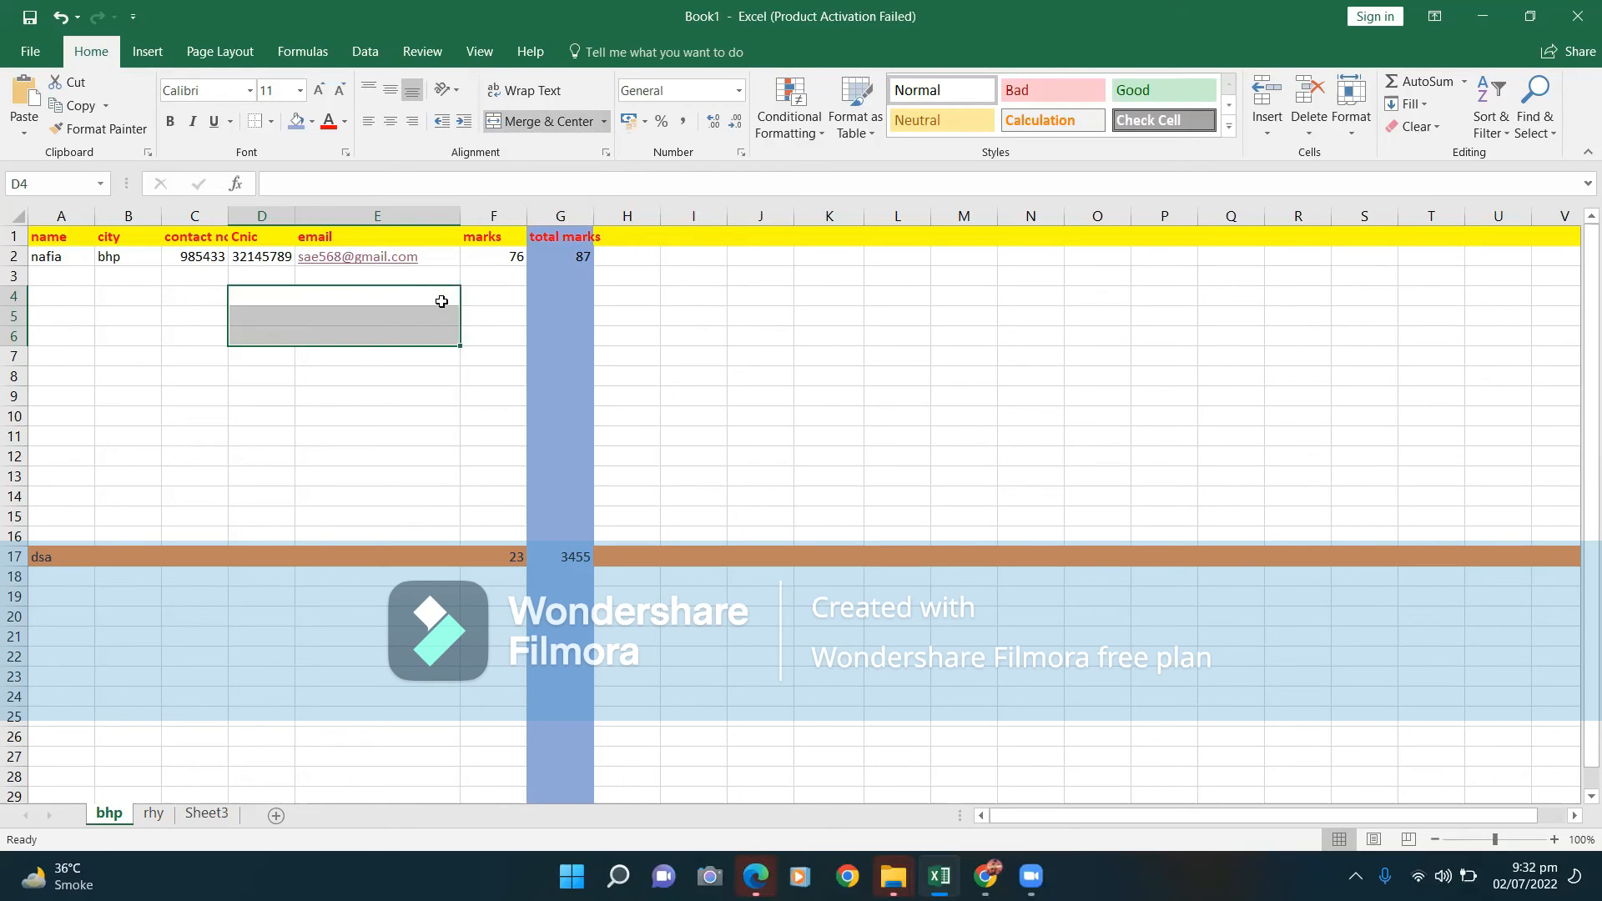
{"action": "left_click", "coordinate": [604, 123]}
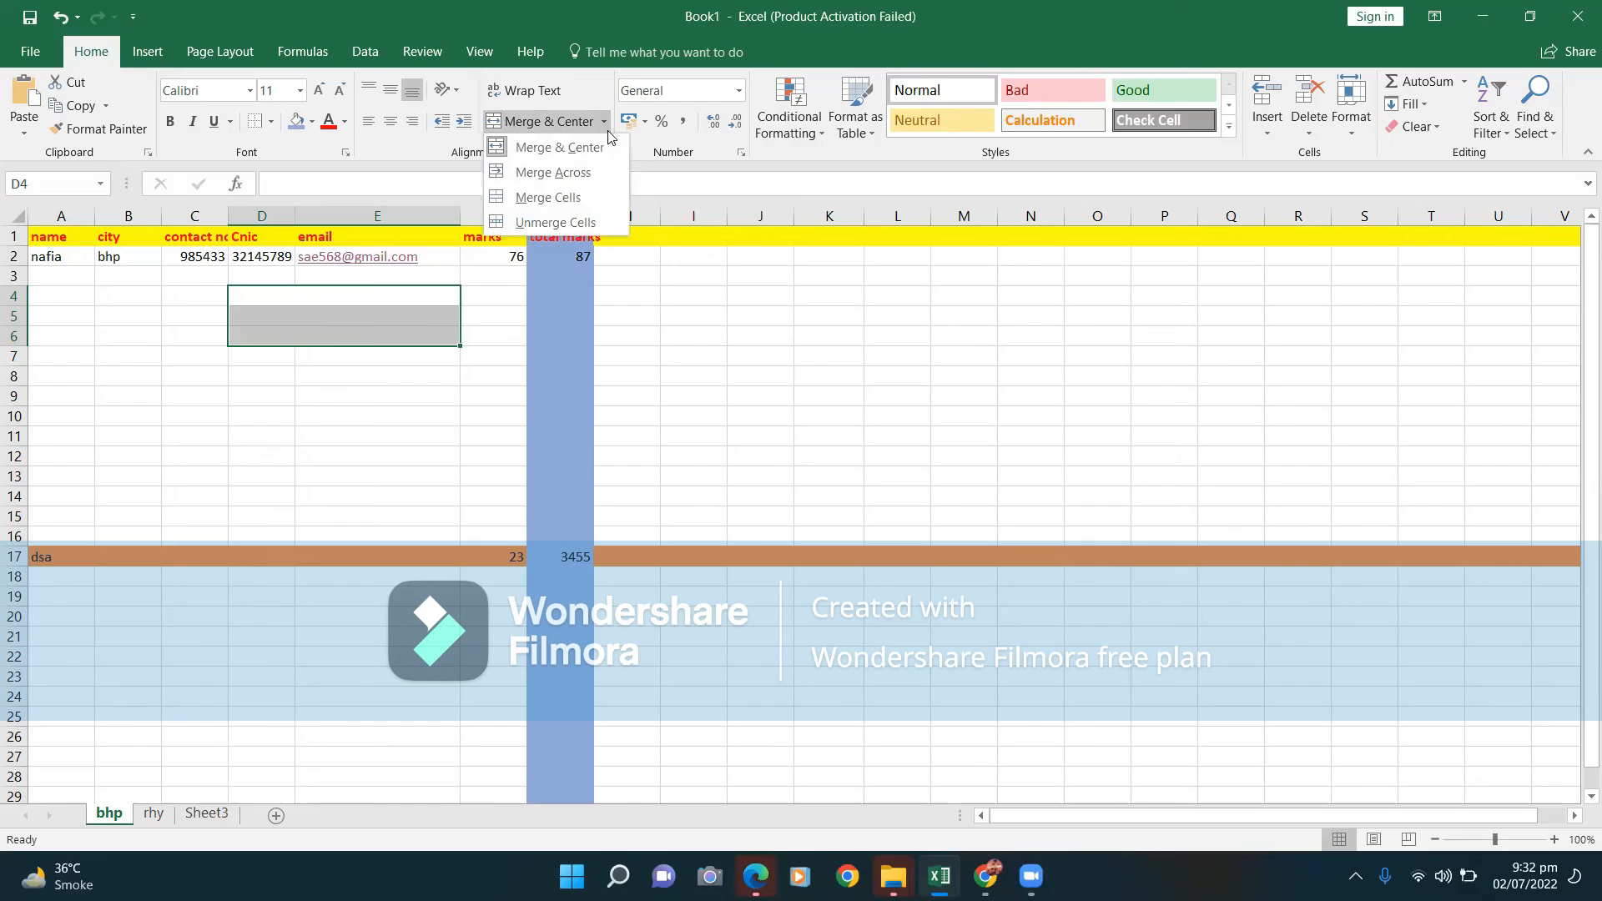
{"action": "left_click", "coordinate": [592, 200]}
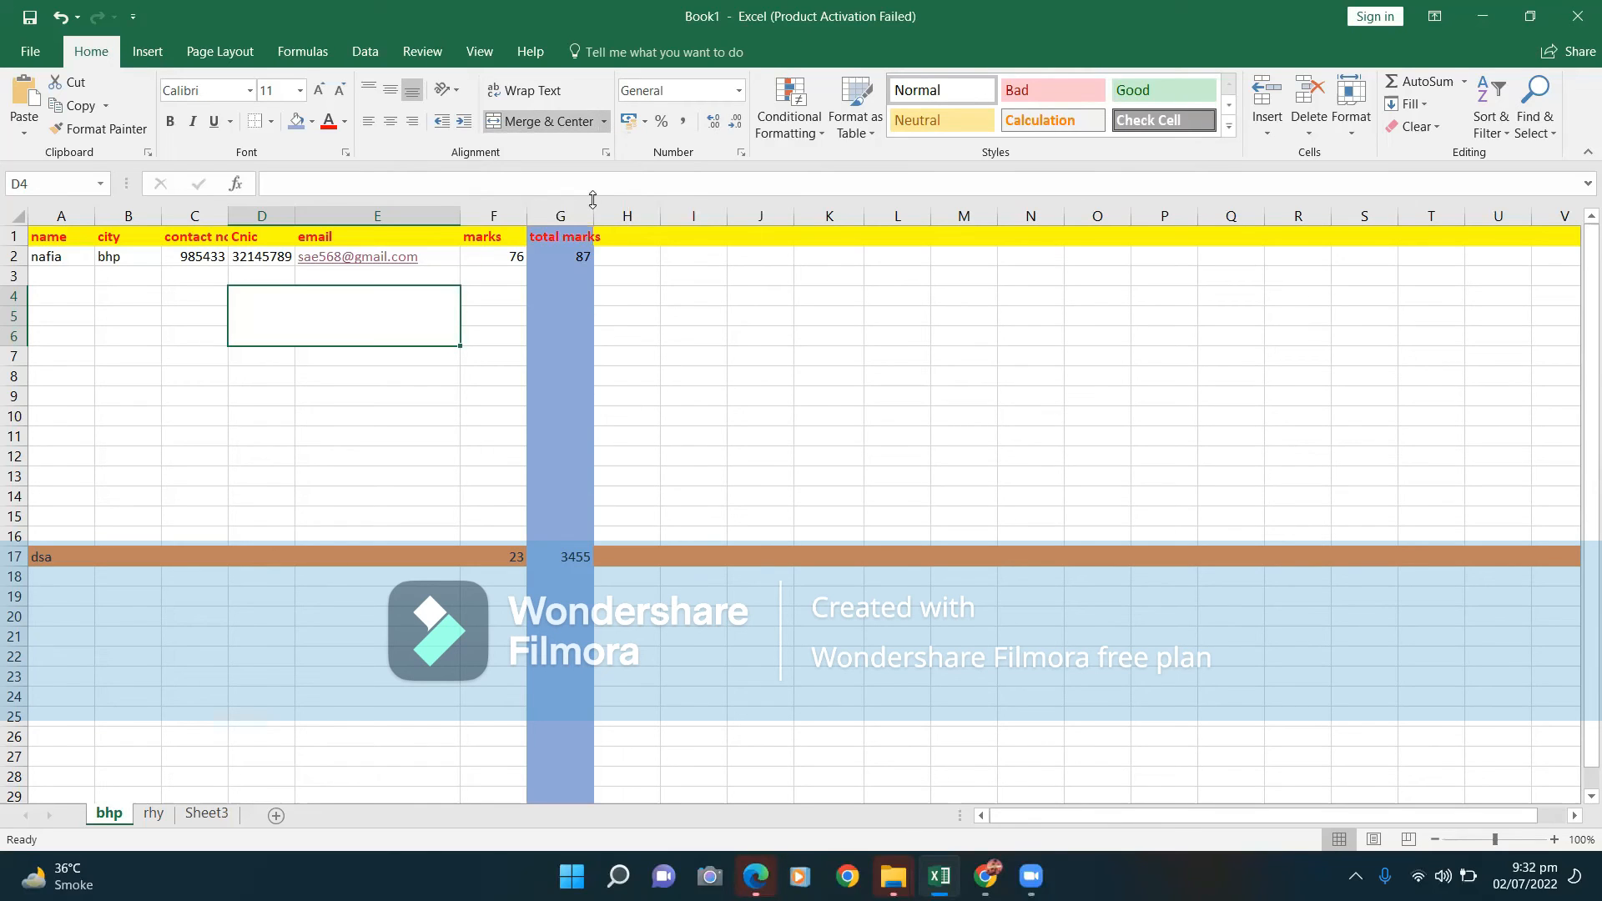
{"action": "left_click", "coordinate": [603, 122]}
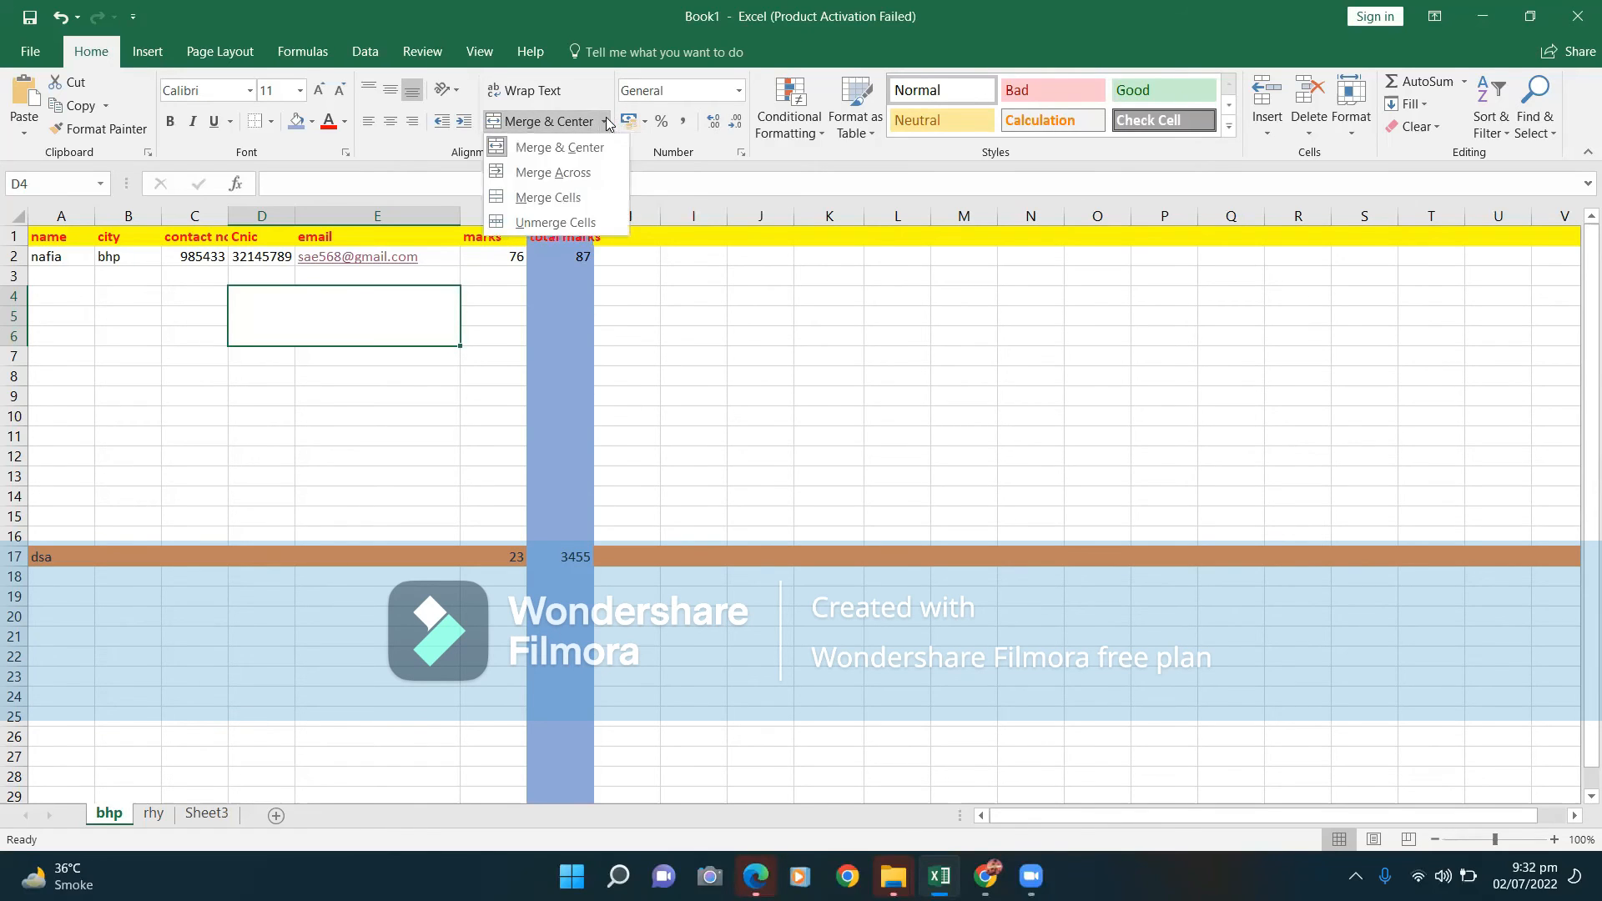
{"action": "left_click", "coordinate": [562, 220]}
{"action": "left_click", "coordinate": [734, 254]}
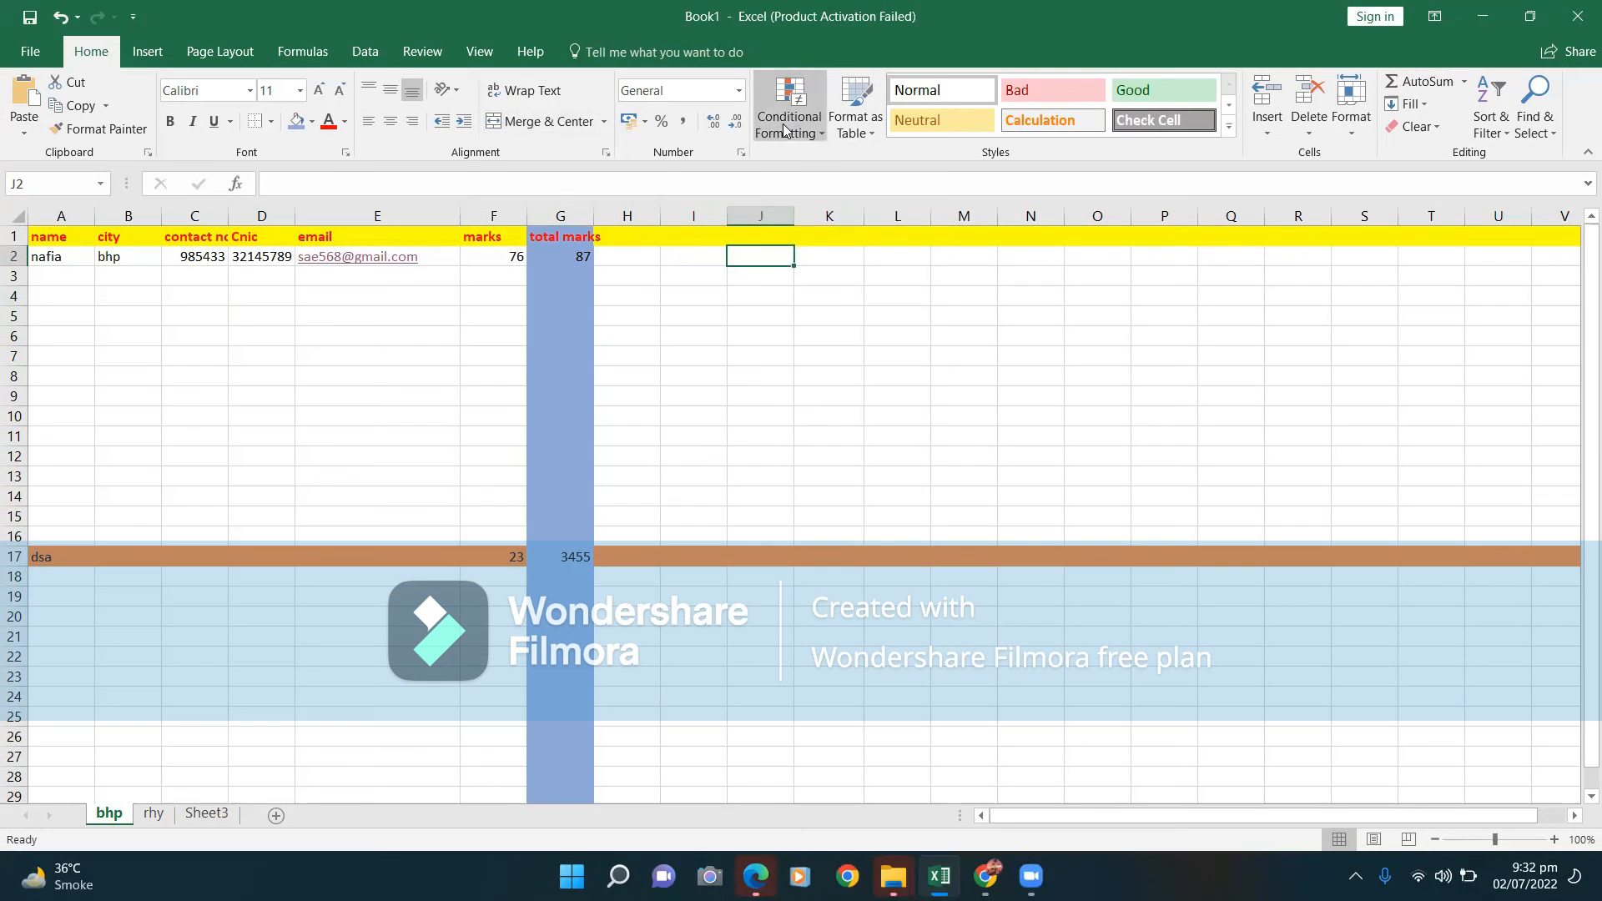
{"action": "left_click", "coordinate": [784, 126]}
{"action": "mouse_move", "coordinate": [805, 175]}
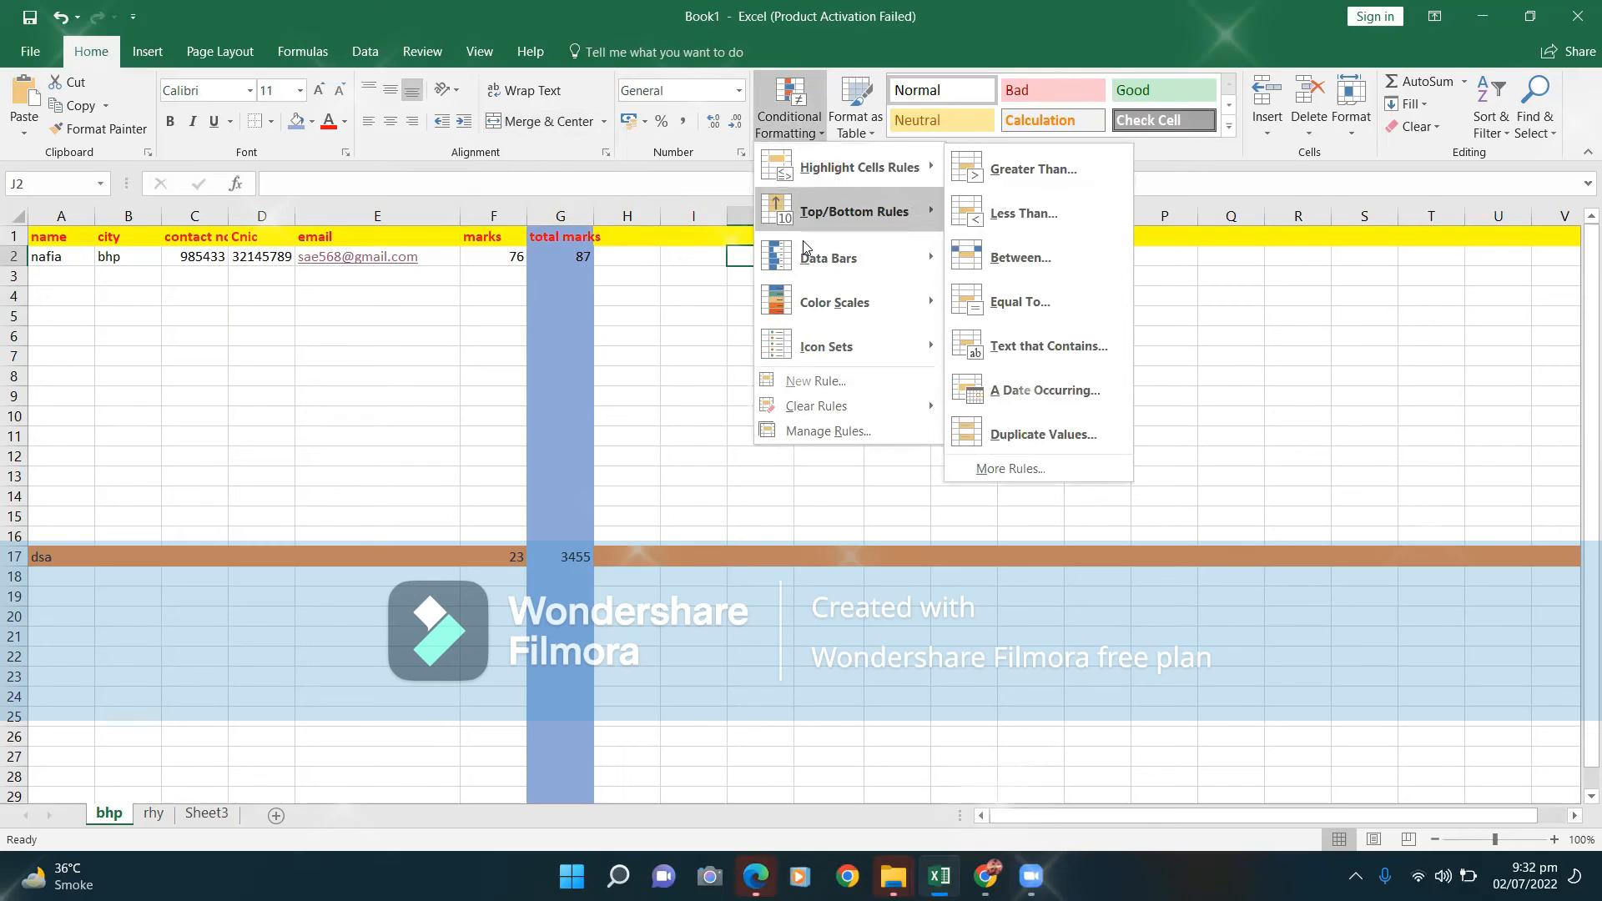
{"action": "mouse_move", "coordinate": [804, 260]}
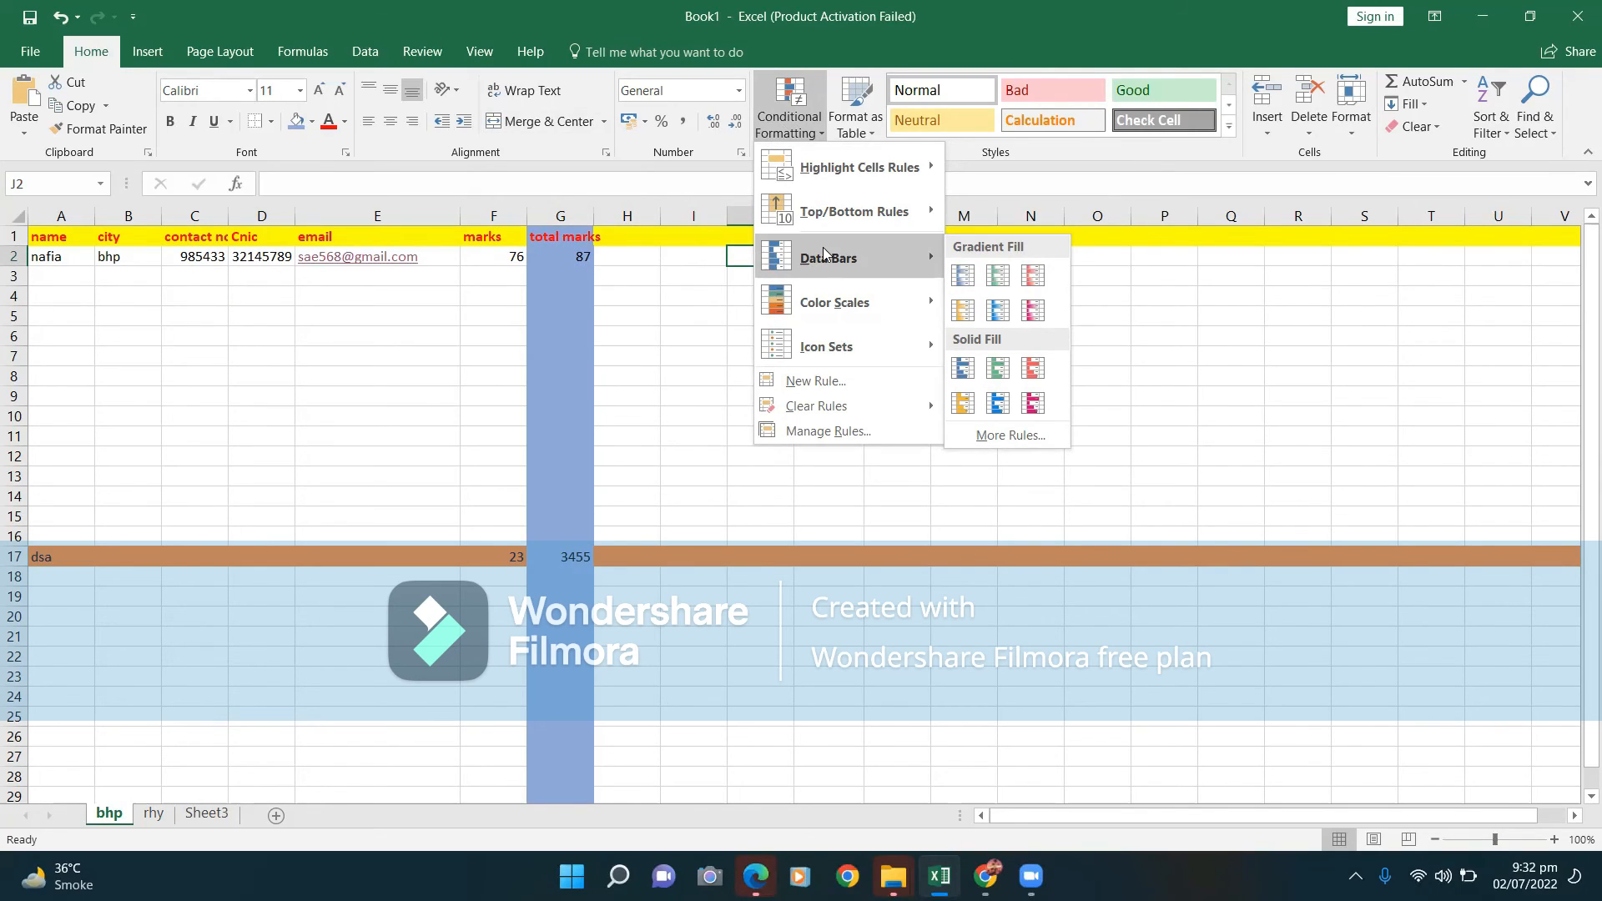
{"action": "left_click", "coordinate": [968, 277]}
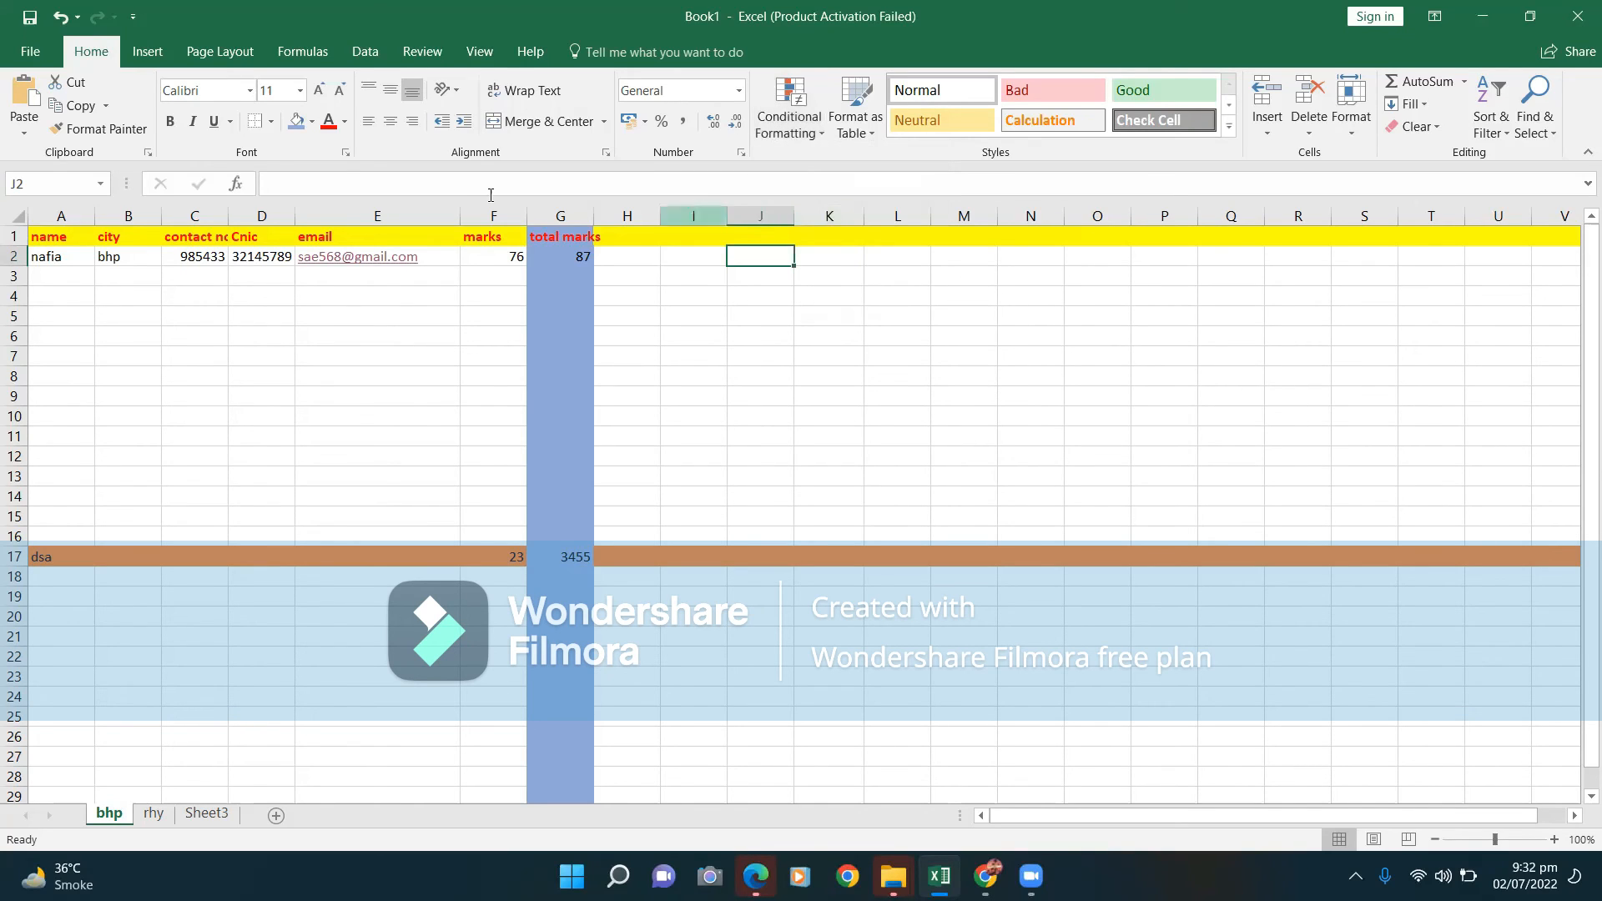
{"action": "left_click", "coordinate": [794, 115]}
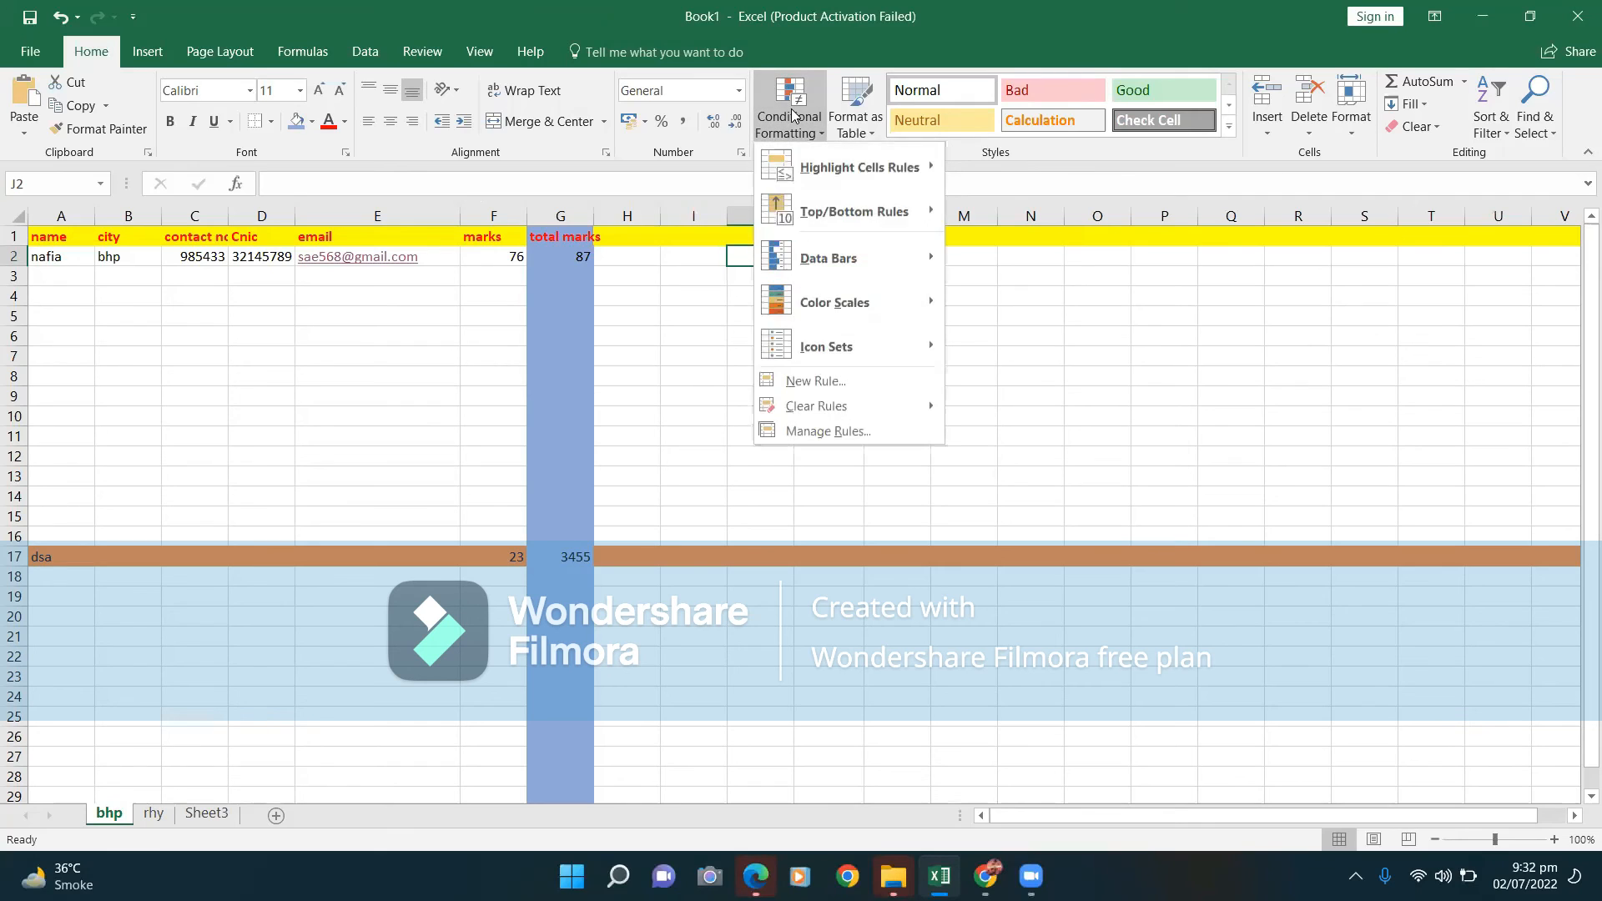
{"action": "left_click", "coordinate": [347, 242]}
{"action": "left_click", "coordinate": [350, 216]}
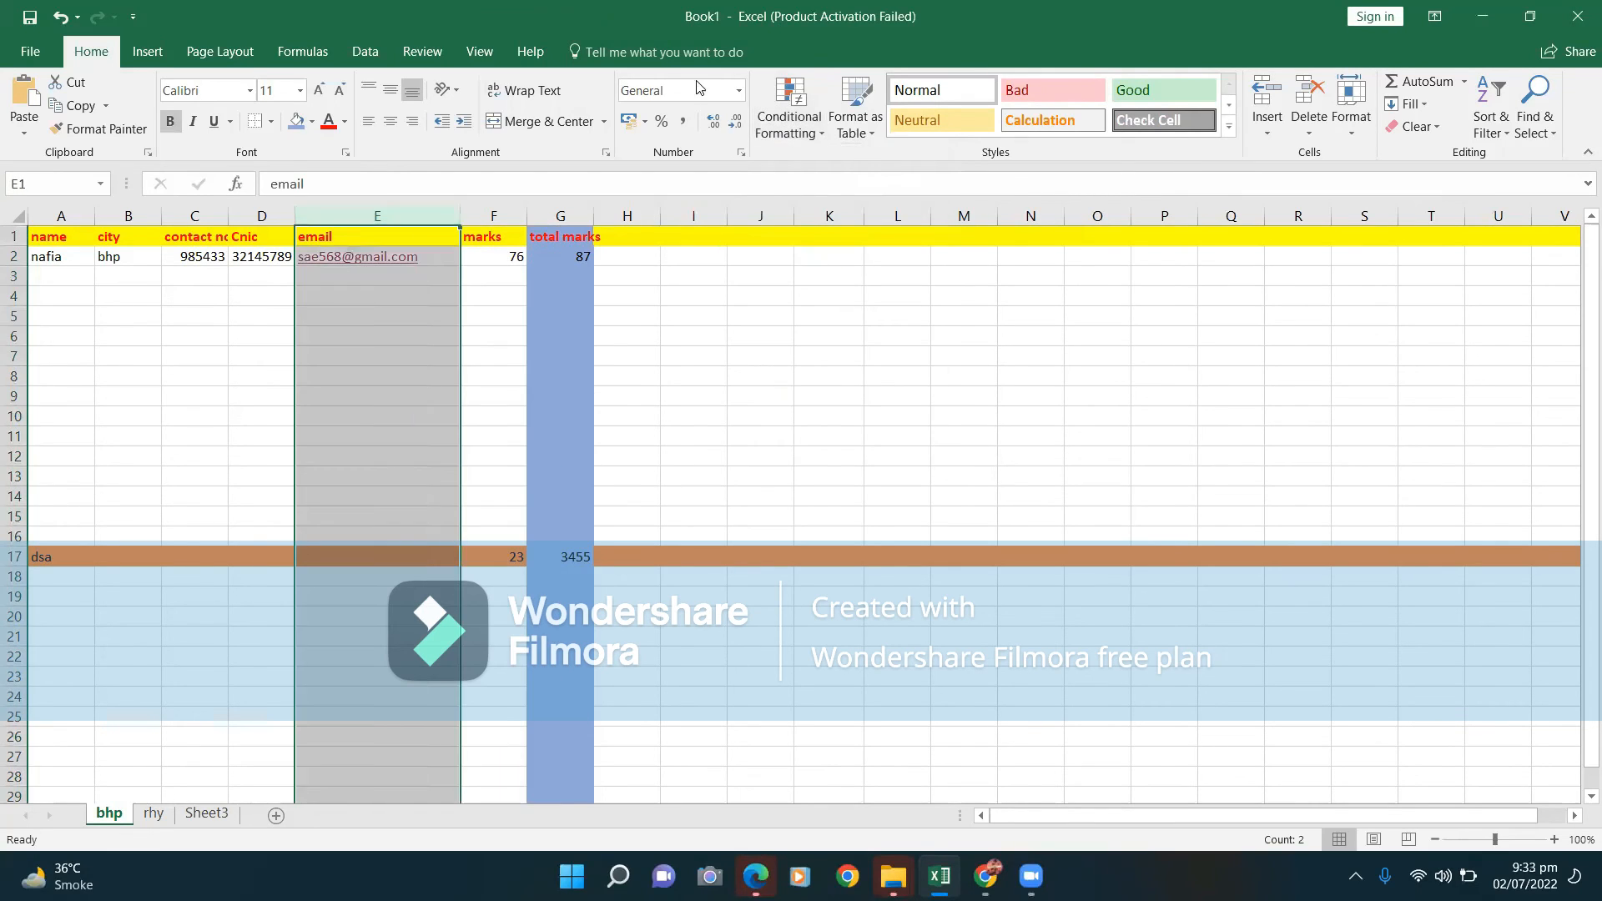
{"action": "left_click", "coordinate": [819, 131]}
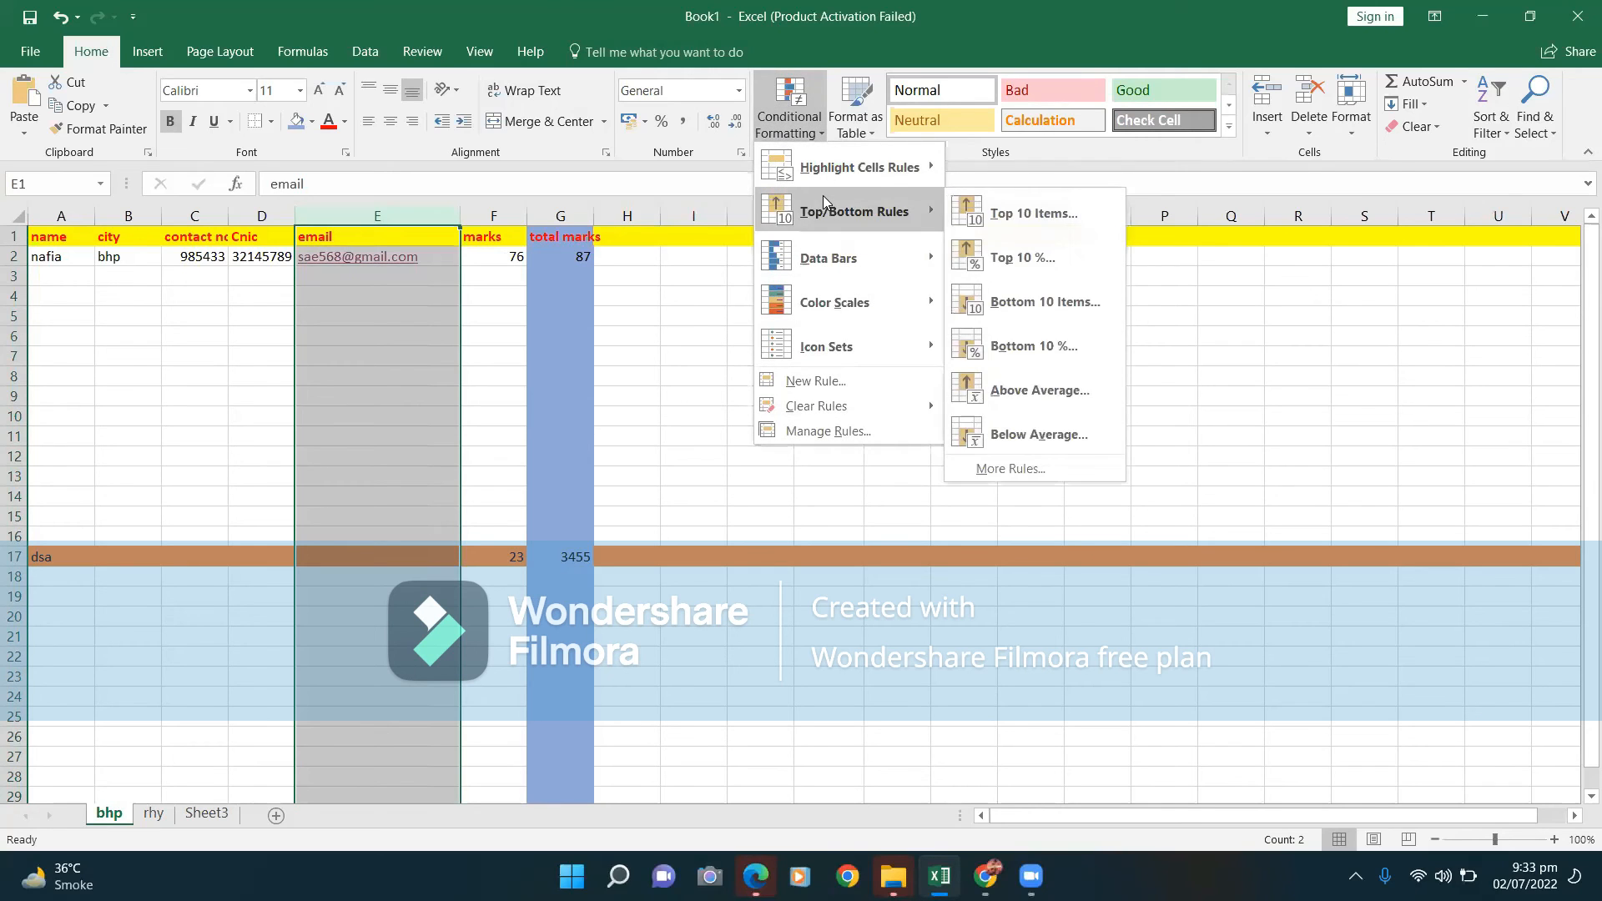
{"action": "mouse_move", "coordinate": [866, 260]}
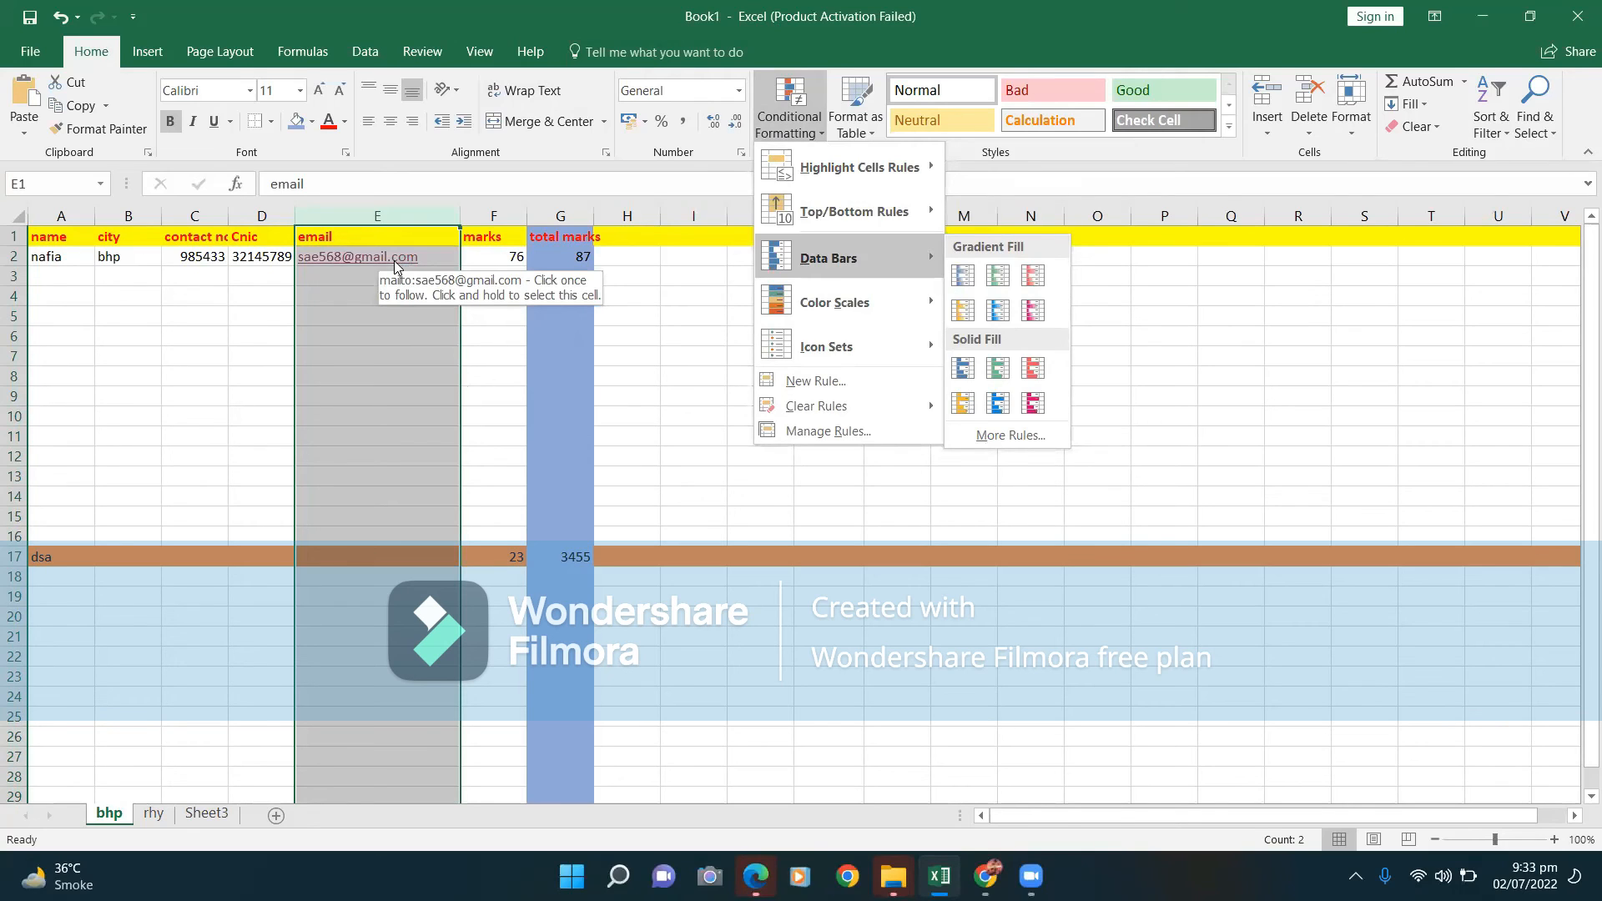
{"action": "left_click", "coordinate": [698, 272]}
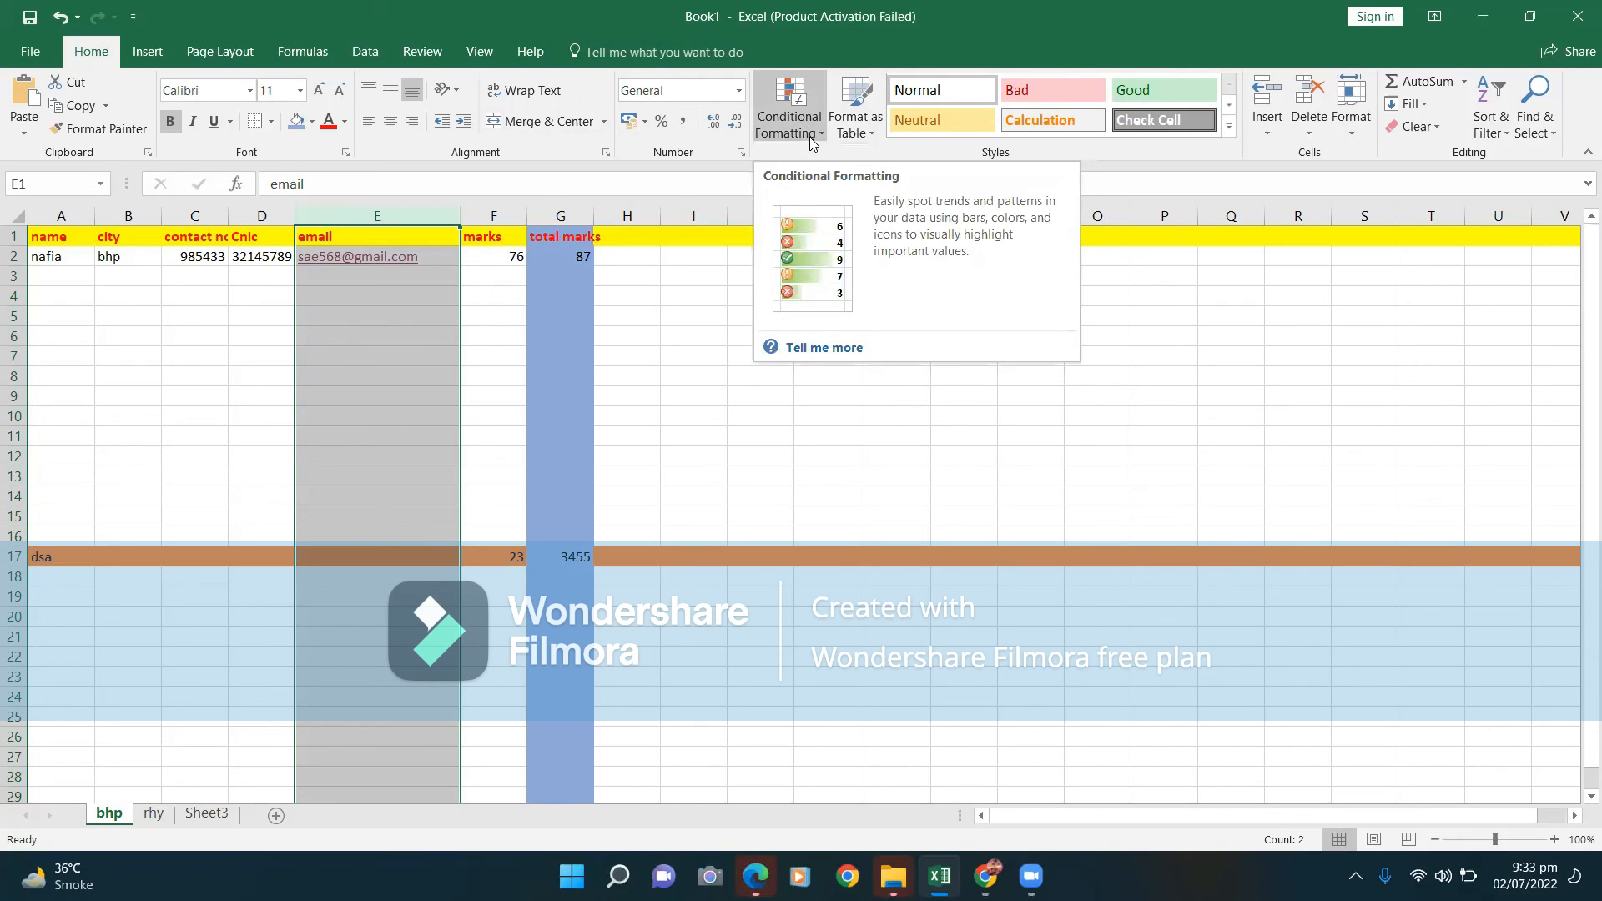
Enter 76 in G3, 34 in G4 and 56 in G5 of the total marks column.
{"action": "left_click", "coordinate": [707, 254]}
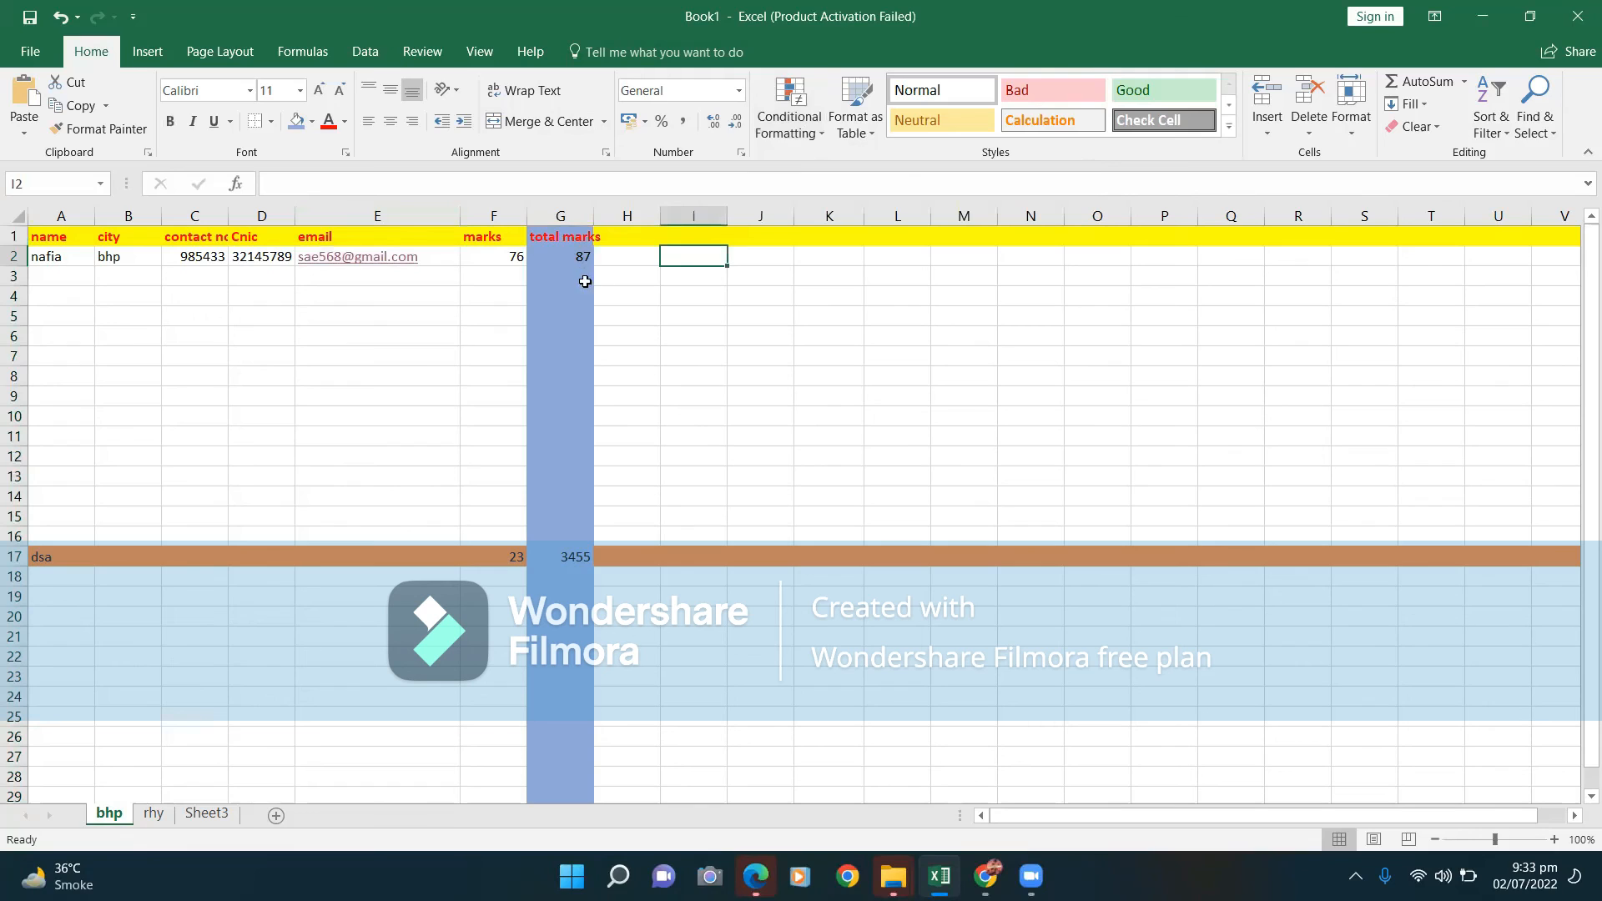
{"action": "left_click", "coordinate": [579, 278]}
{"action": "type", "text": "76"}
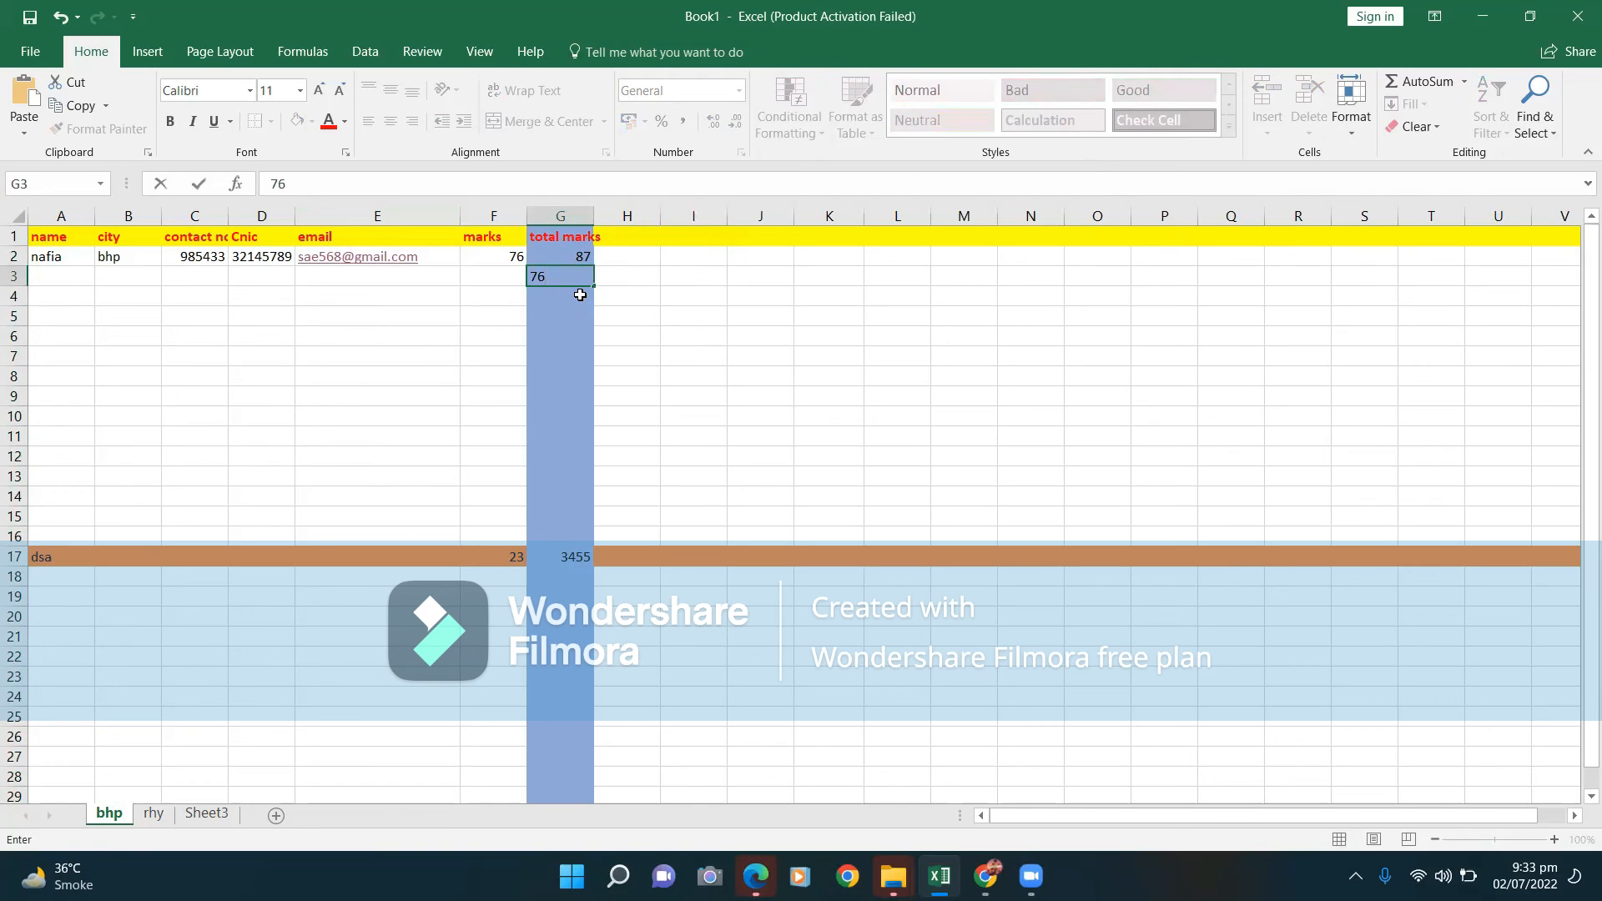
{"action": "key", "text": "Return"}
{"action": "type", "text": "y"}
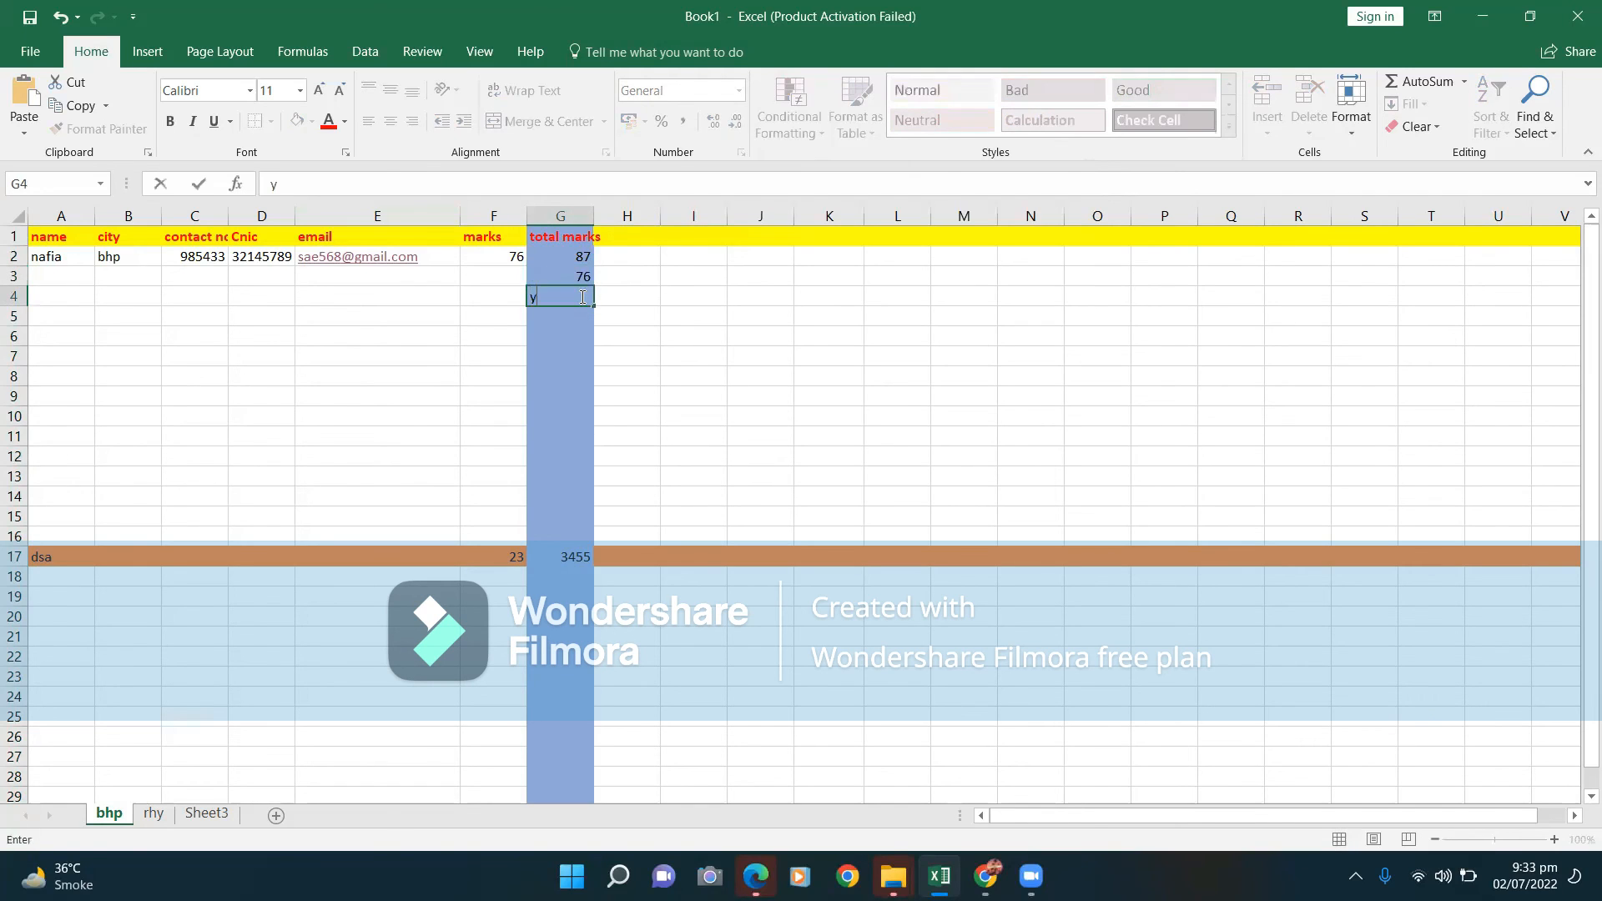
{"action": "key", "text": "BackSpace"}
{"action": "type", "text": "34"}
{"action": "left_click", "coordinate": [572, 318]}
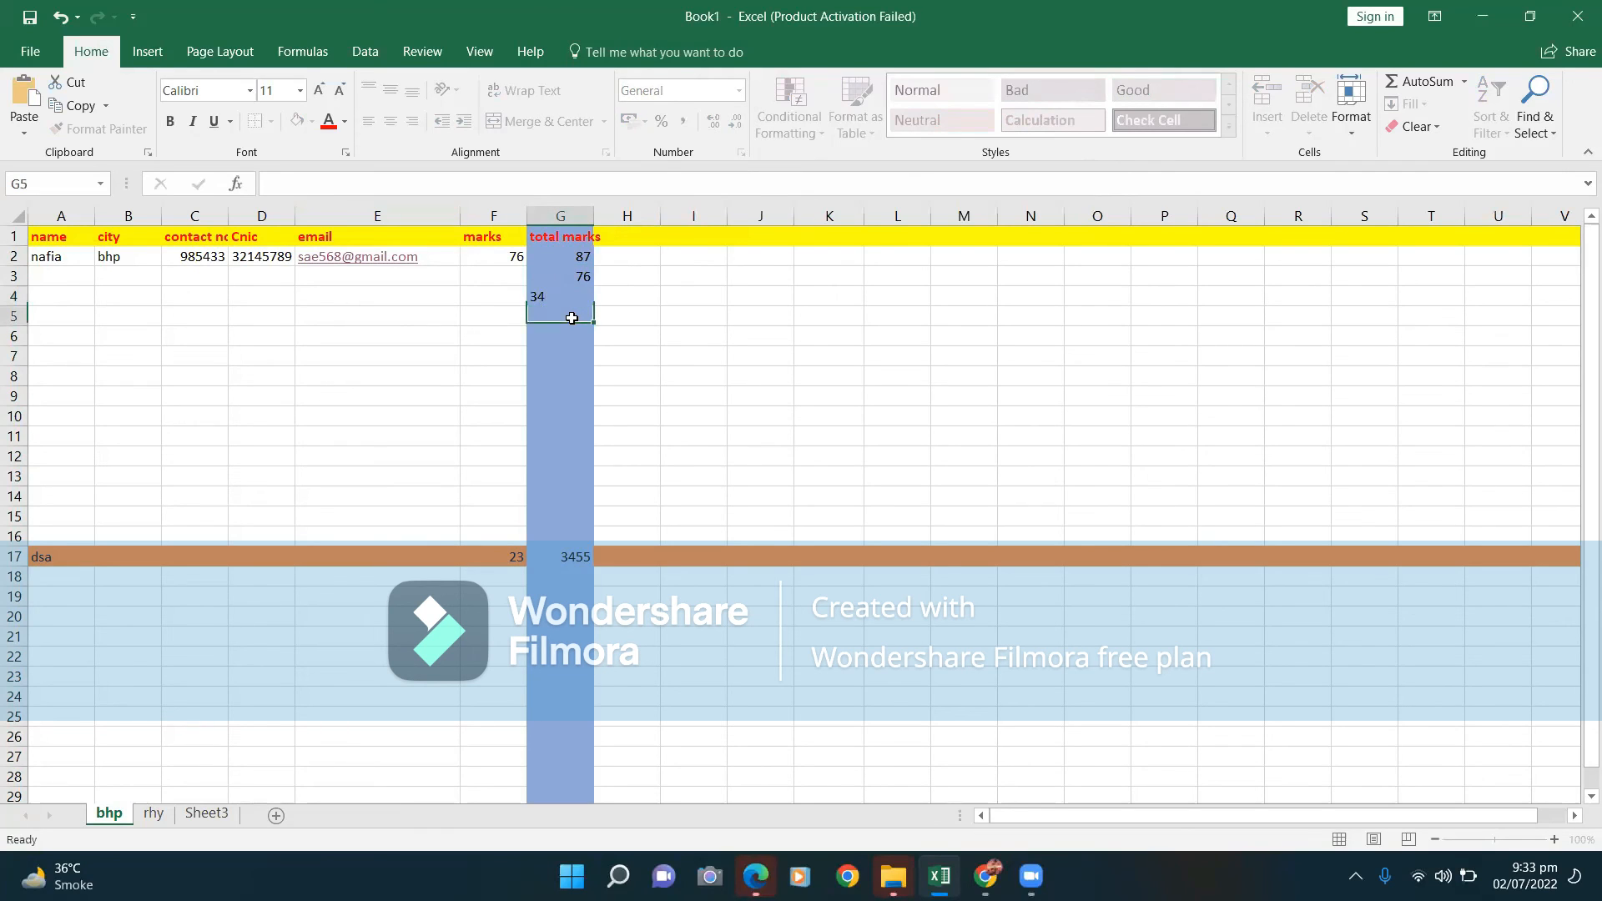
{"action": "type", "text": "56"}
{"action": "left_click", "coordinate": [663, 334]}
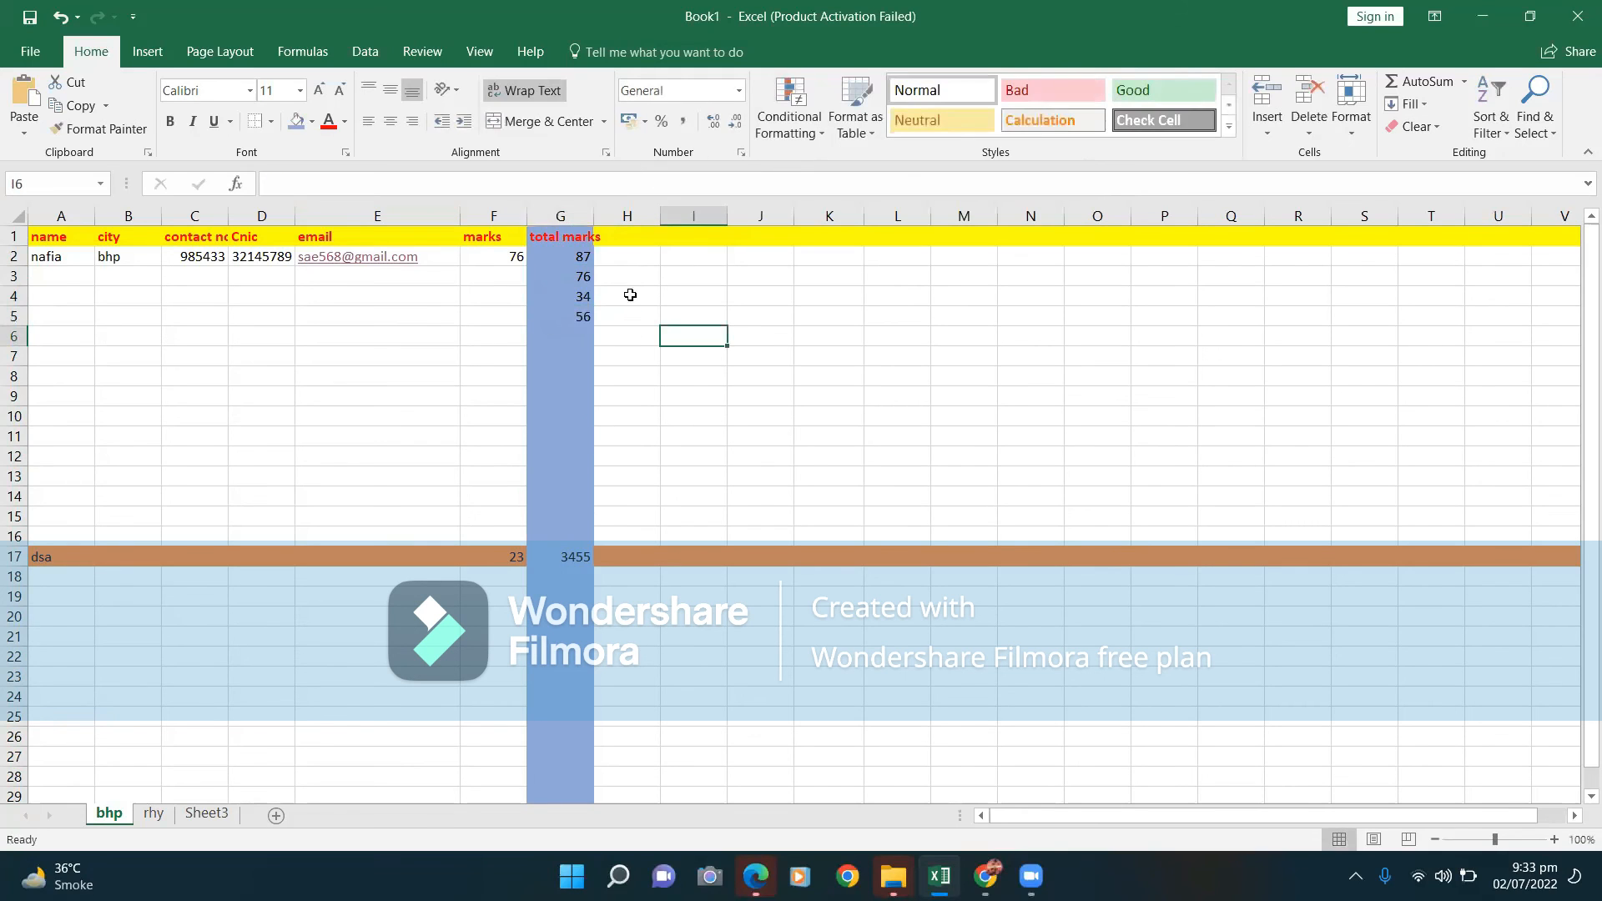
Select the total marks column G and give it a white fill.
{"action": "left_click", "coordinate": [561, 215]}
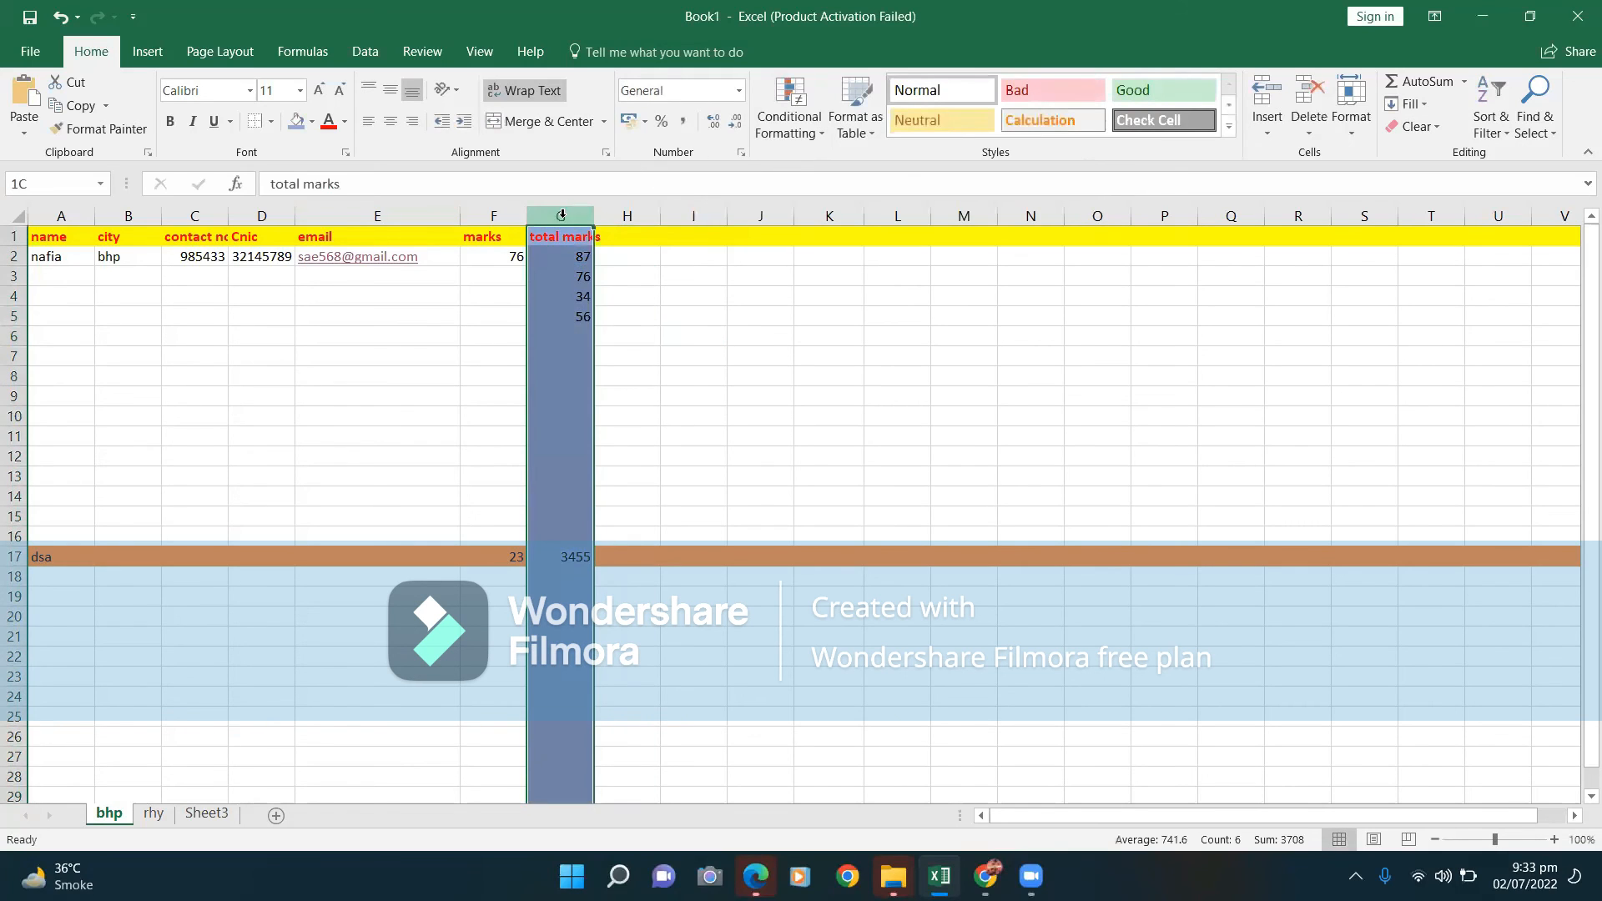
{"action": "left_click", "coordinate": [816, 132]}
{"action": "mouse_move", "coordinate": [921, 243]}
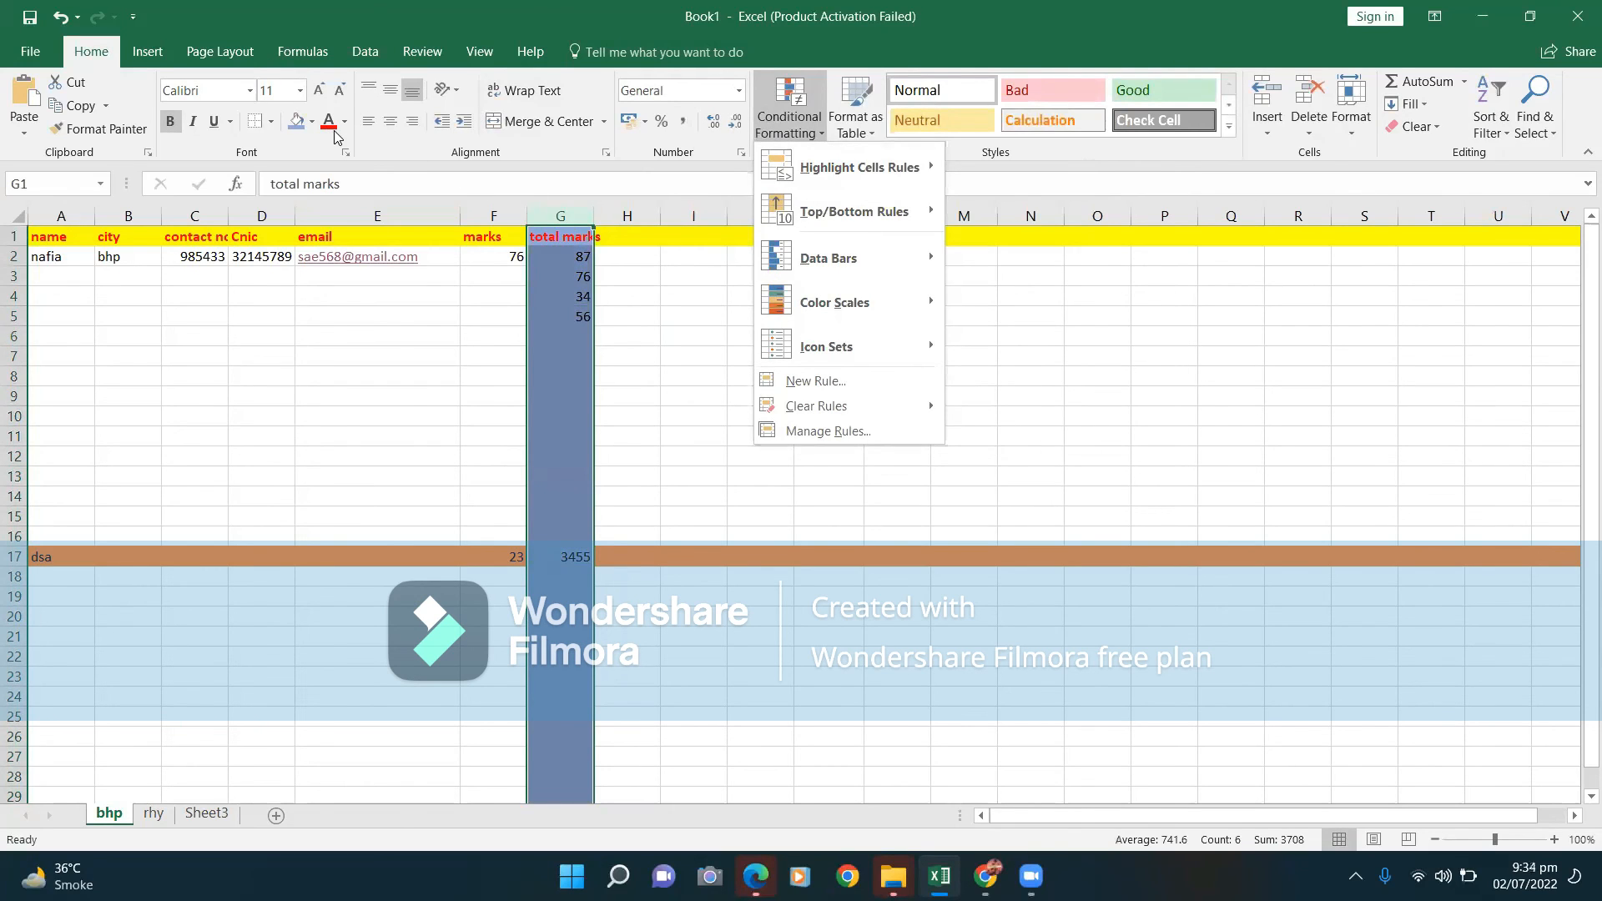
{"action": "left_click", "coordinate": [304, 123]}
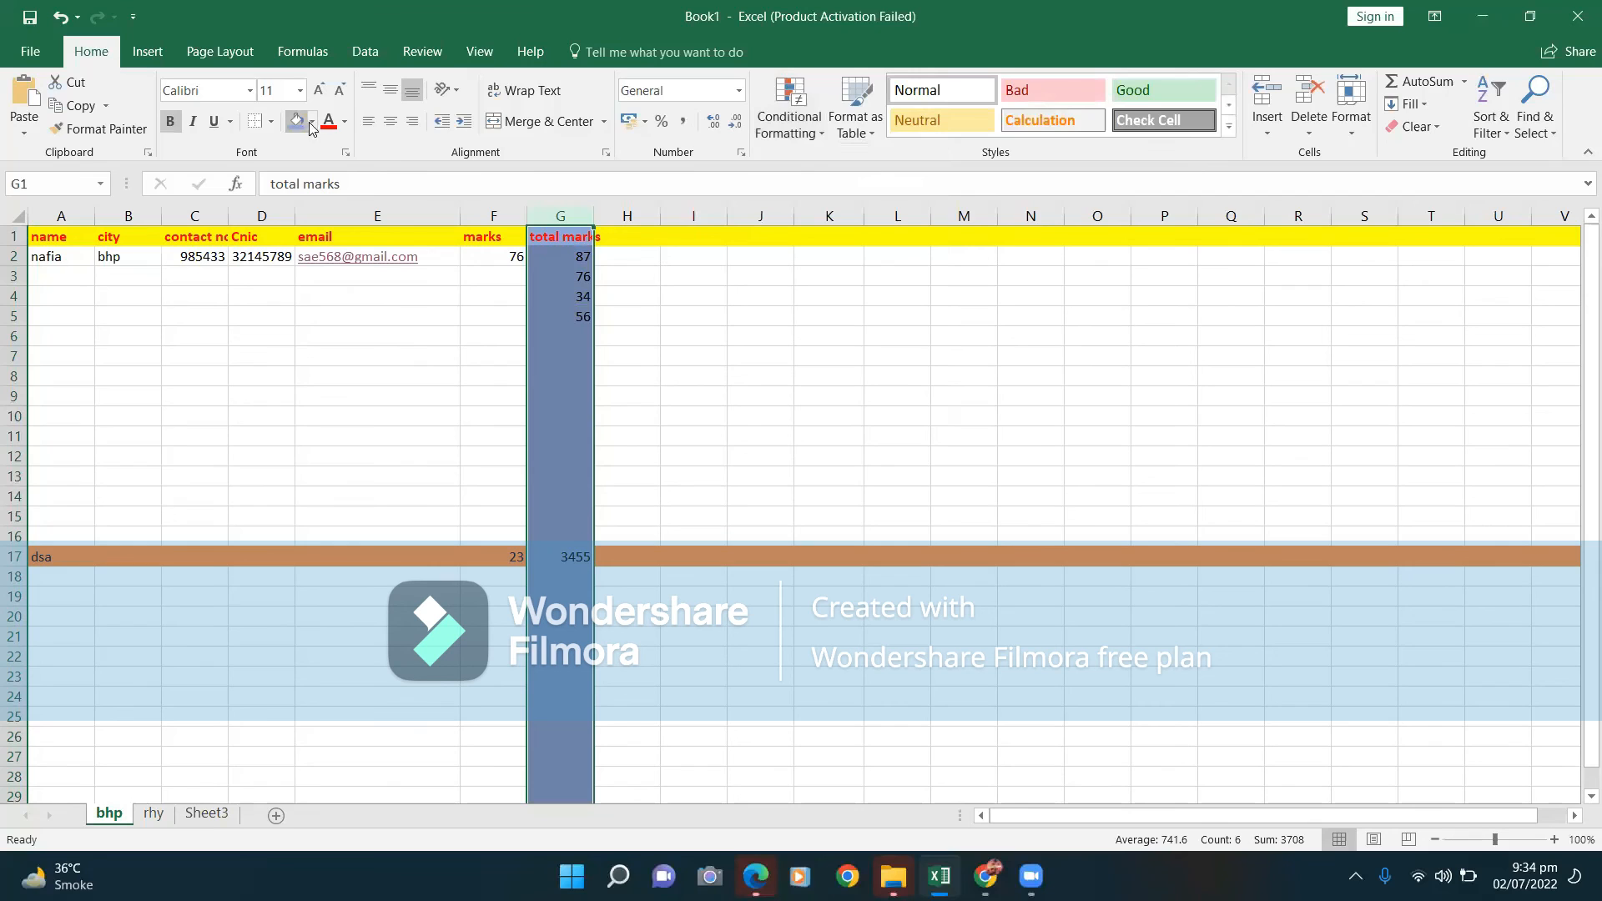
{"action": "left_click", "coordinate": [310, 122]}
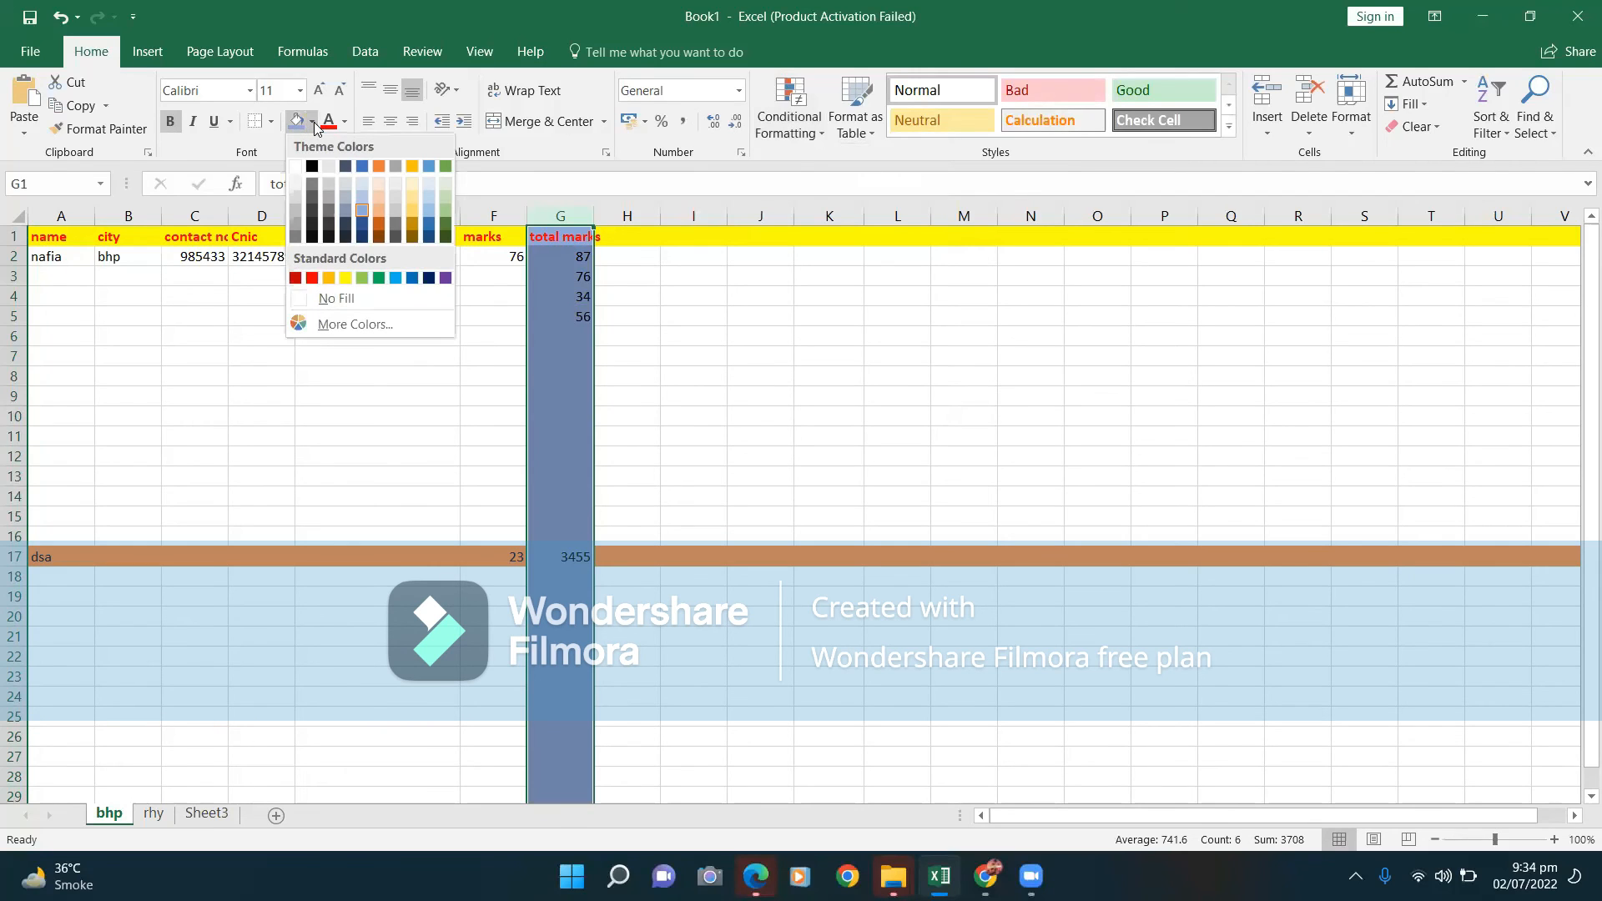
{"action": "left_click", "coordinate": [296, 168]}
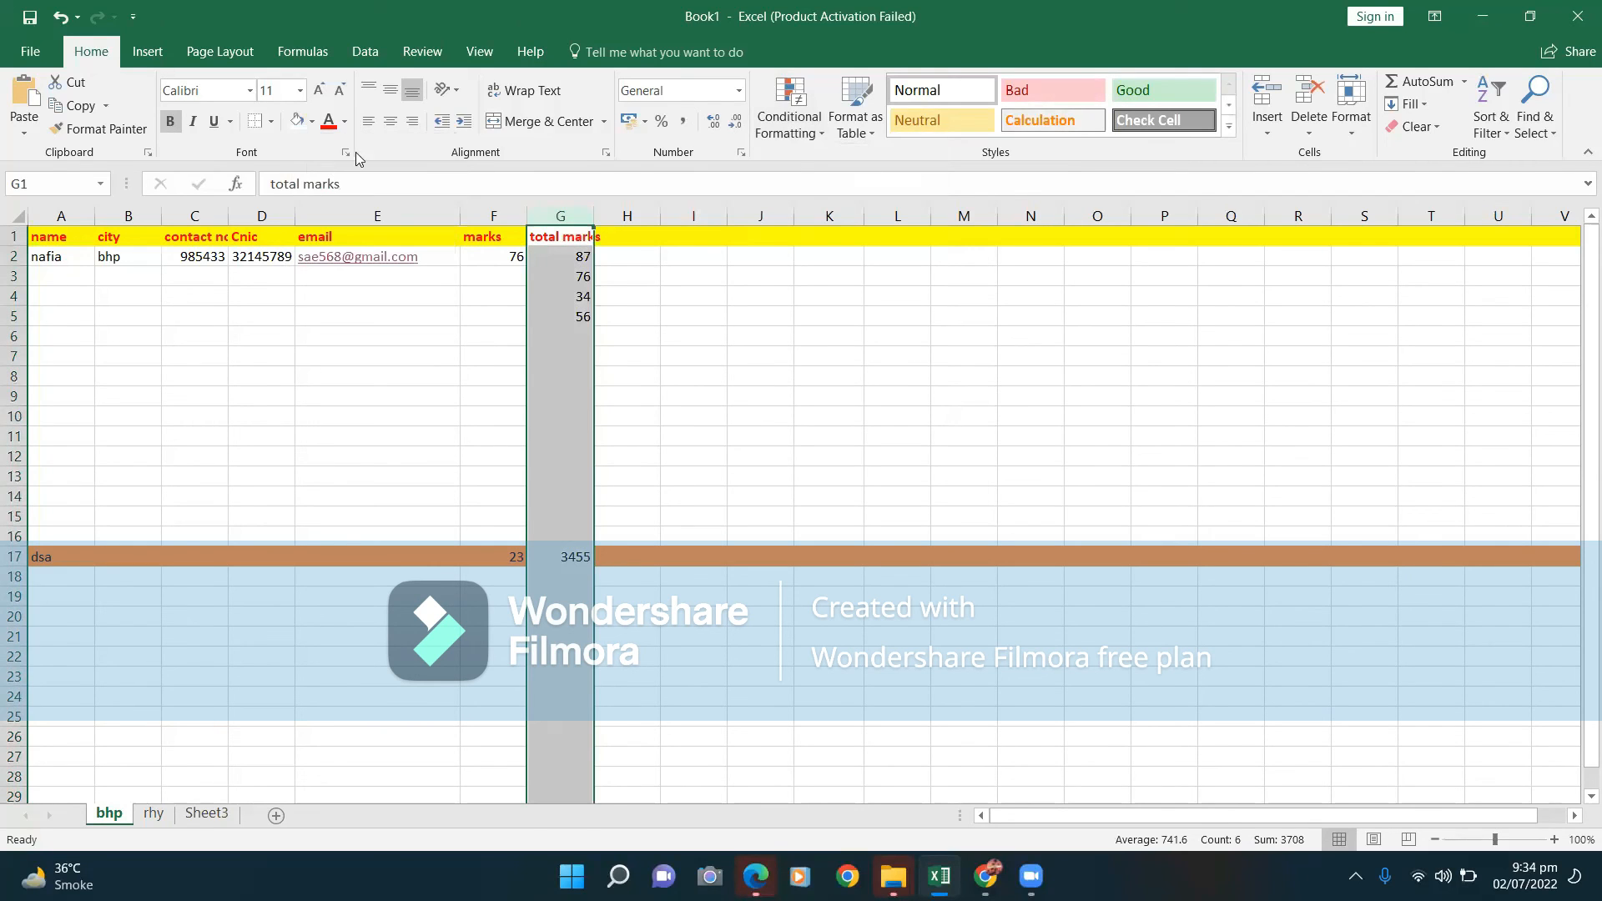
Apply Red Data Bar gradient fill data bars to column G, then start editing G17.
{"action": "left_click", "coordinate": [820, 125]}
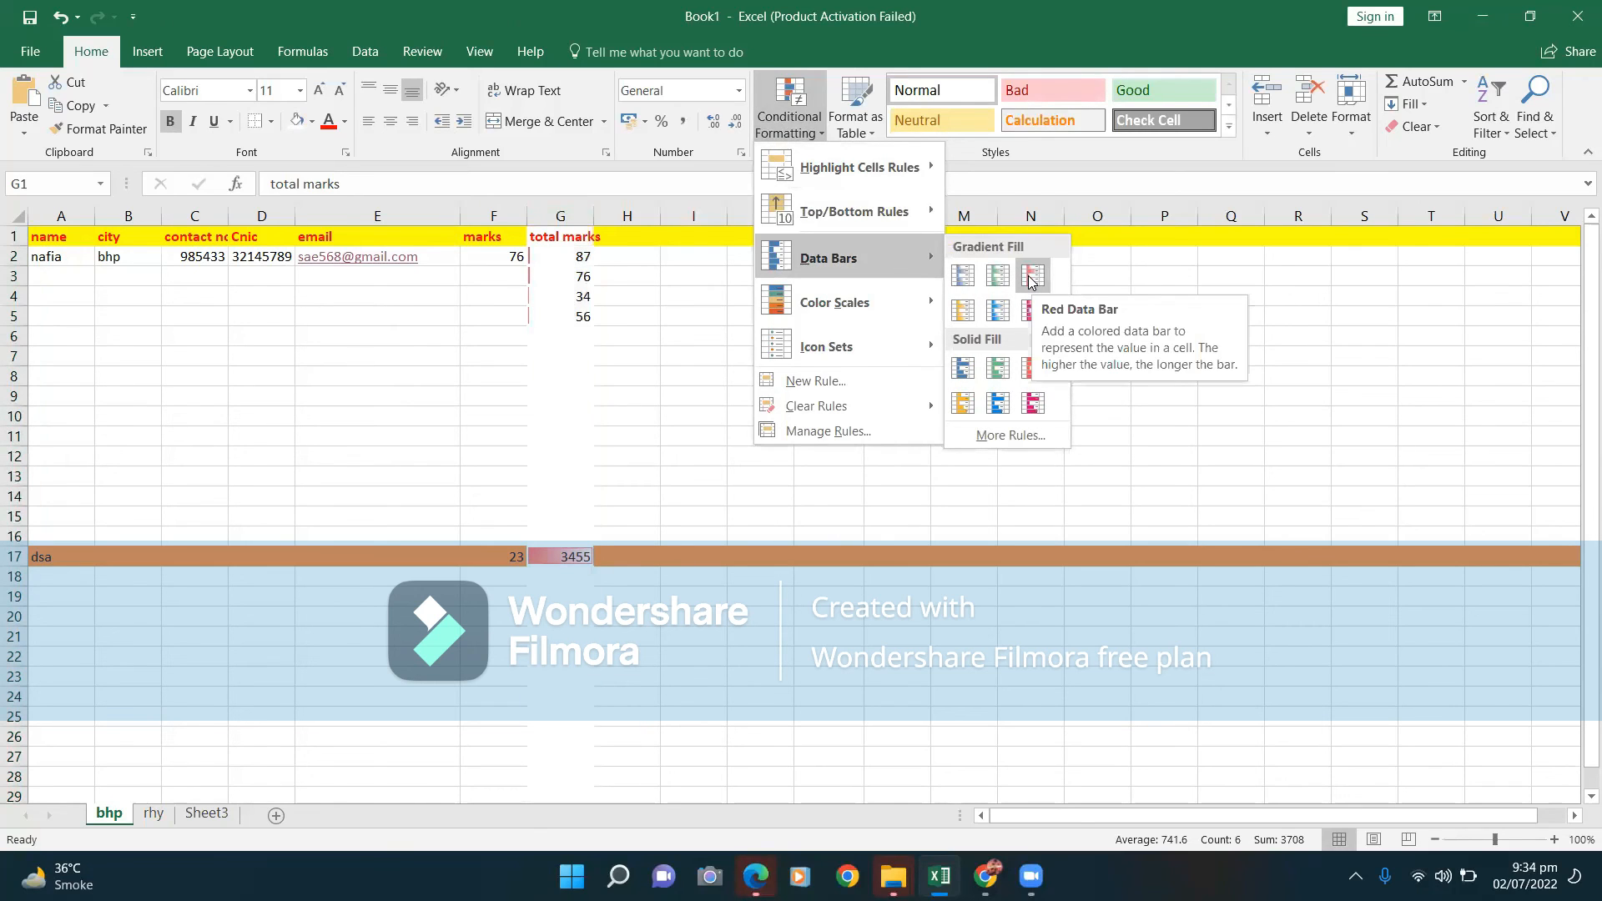
{"action": "left_click", "coordinate": [1031, 281]}
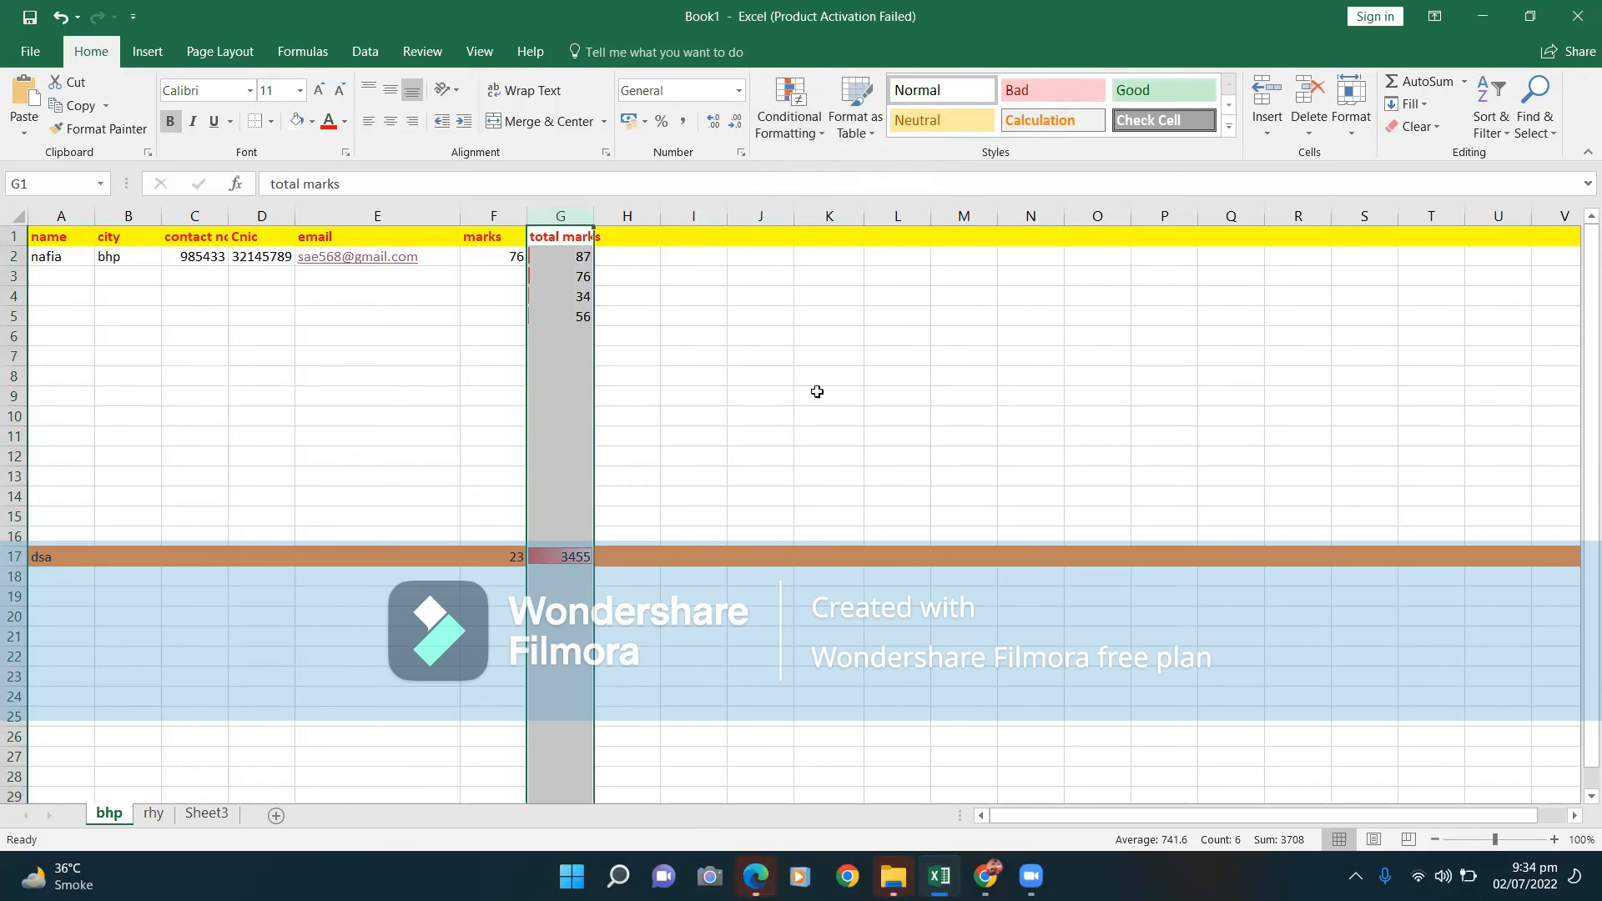
{"action": "left_click", "coordinate": [574, 556]}
{"action": "double_click", "coordinate": [574, 557]}
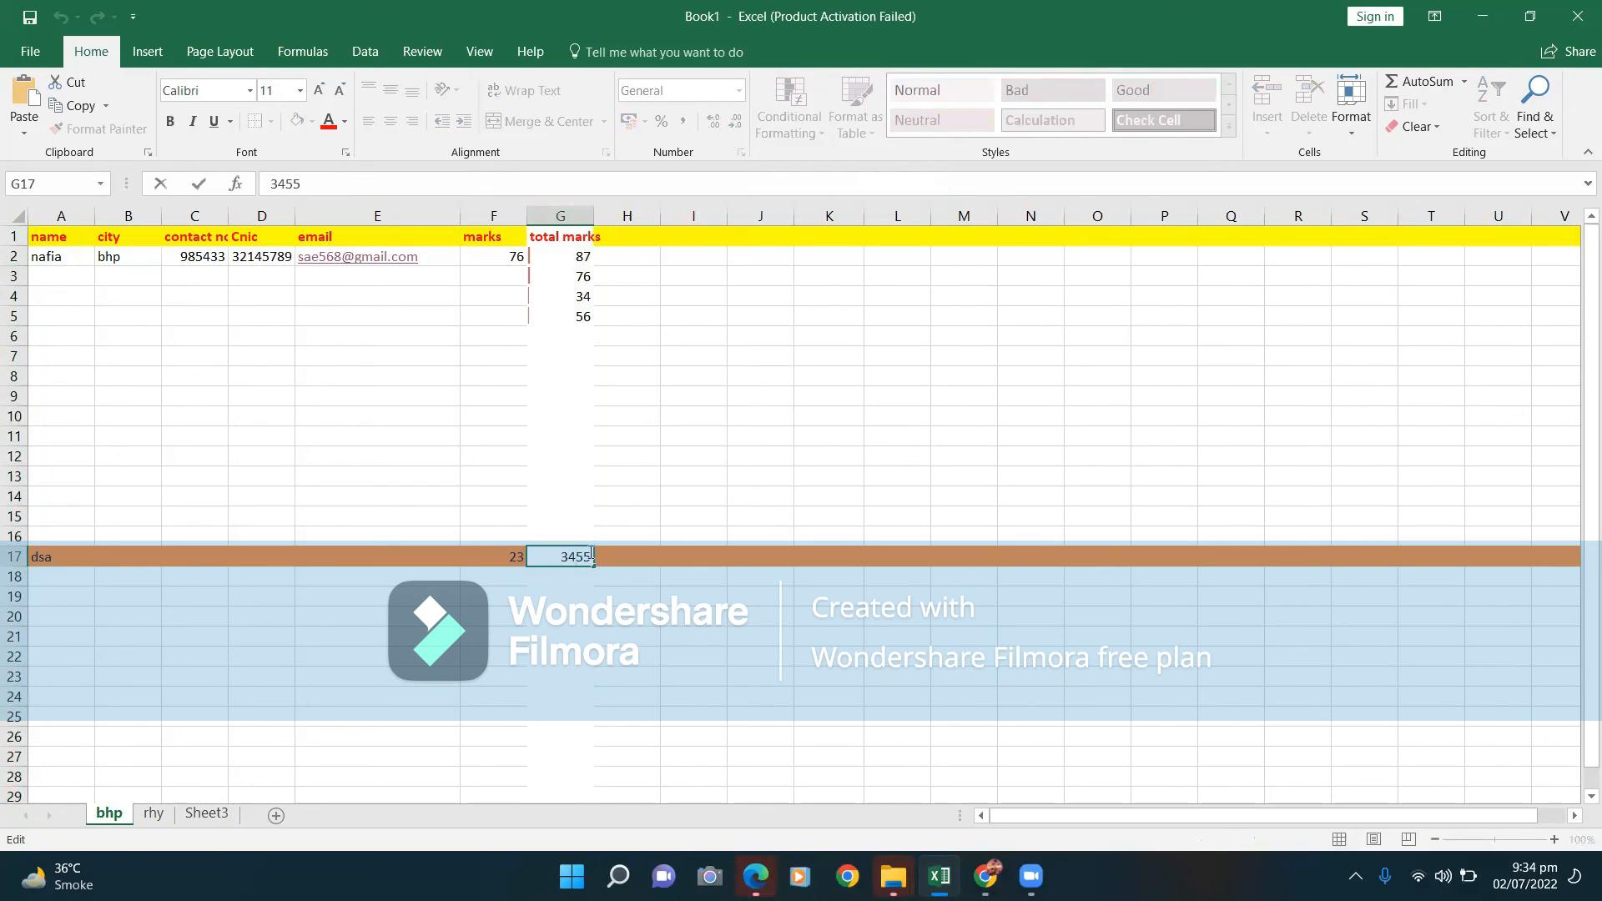
Replace G17's 3455 with 90 so the red data bars span 34 to 90.
{"action": "key", "text": "BackSpace"}
{"action": "key", "text": "BackSpace"}
{"action": "key", "text": "BackSpace"}
{"action": "key", "text": "BackSpace"}
{"action": "left_click", "coordinate": [668, 404]}
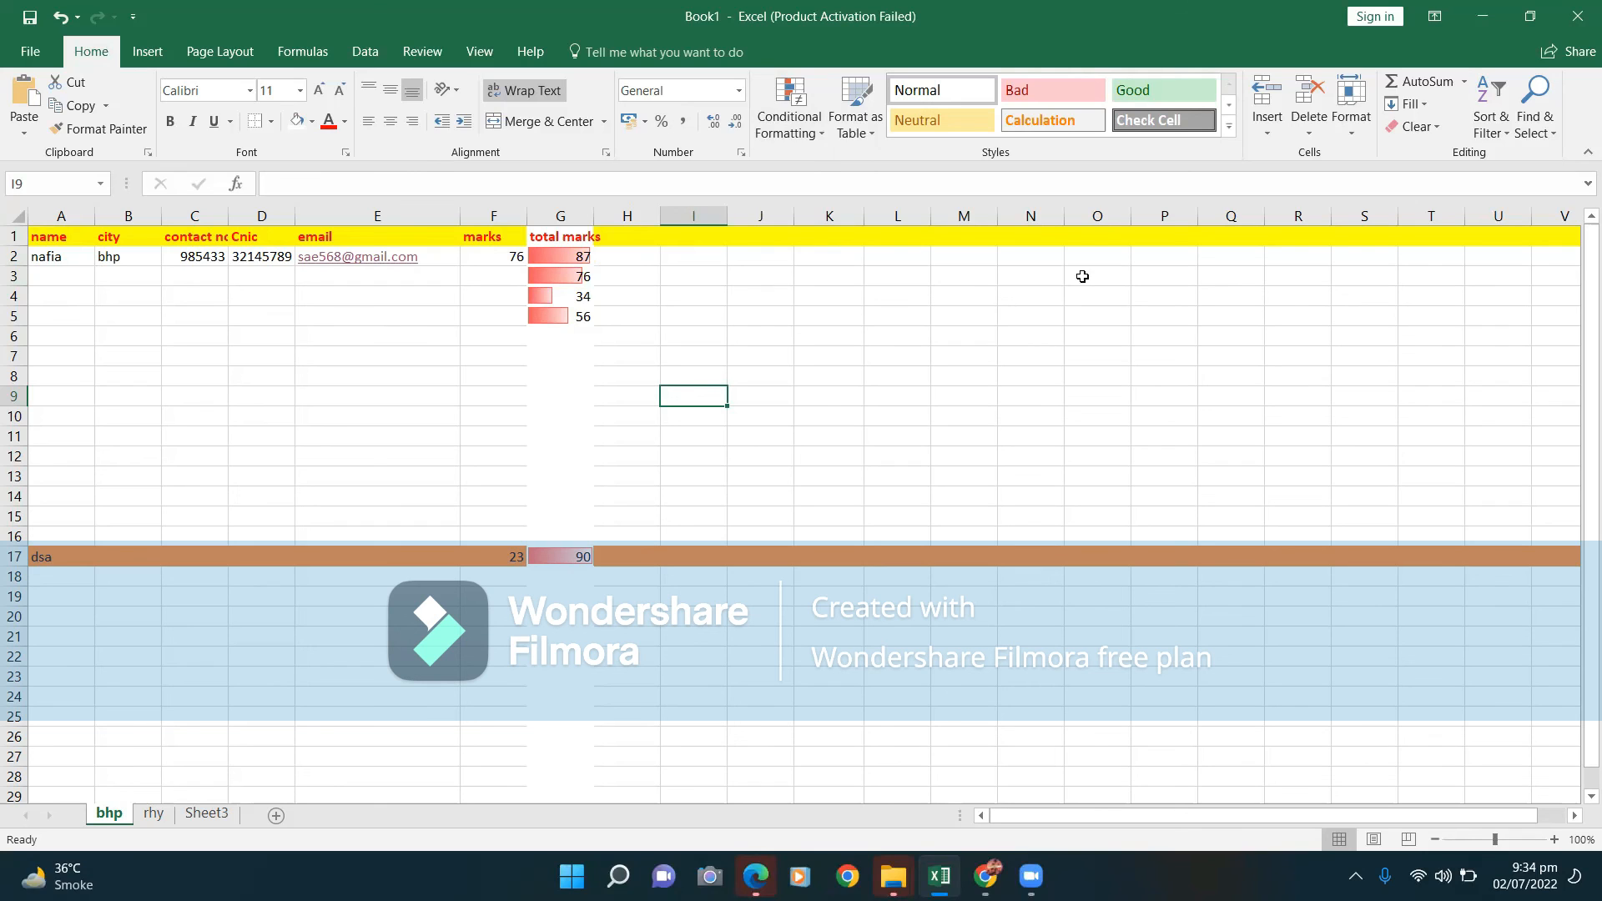
{"action": "left_click", "coordinate": [793, 125]}
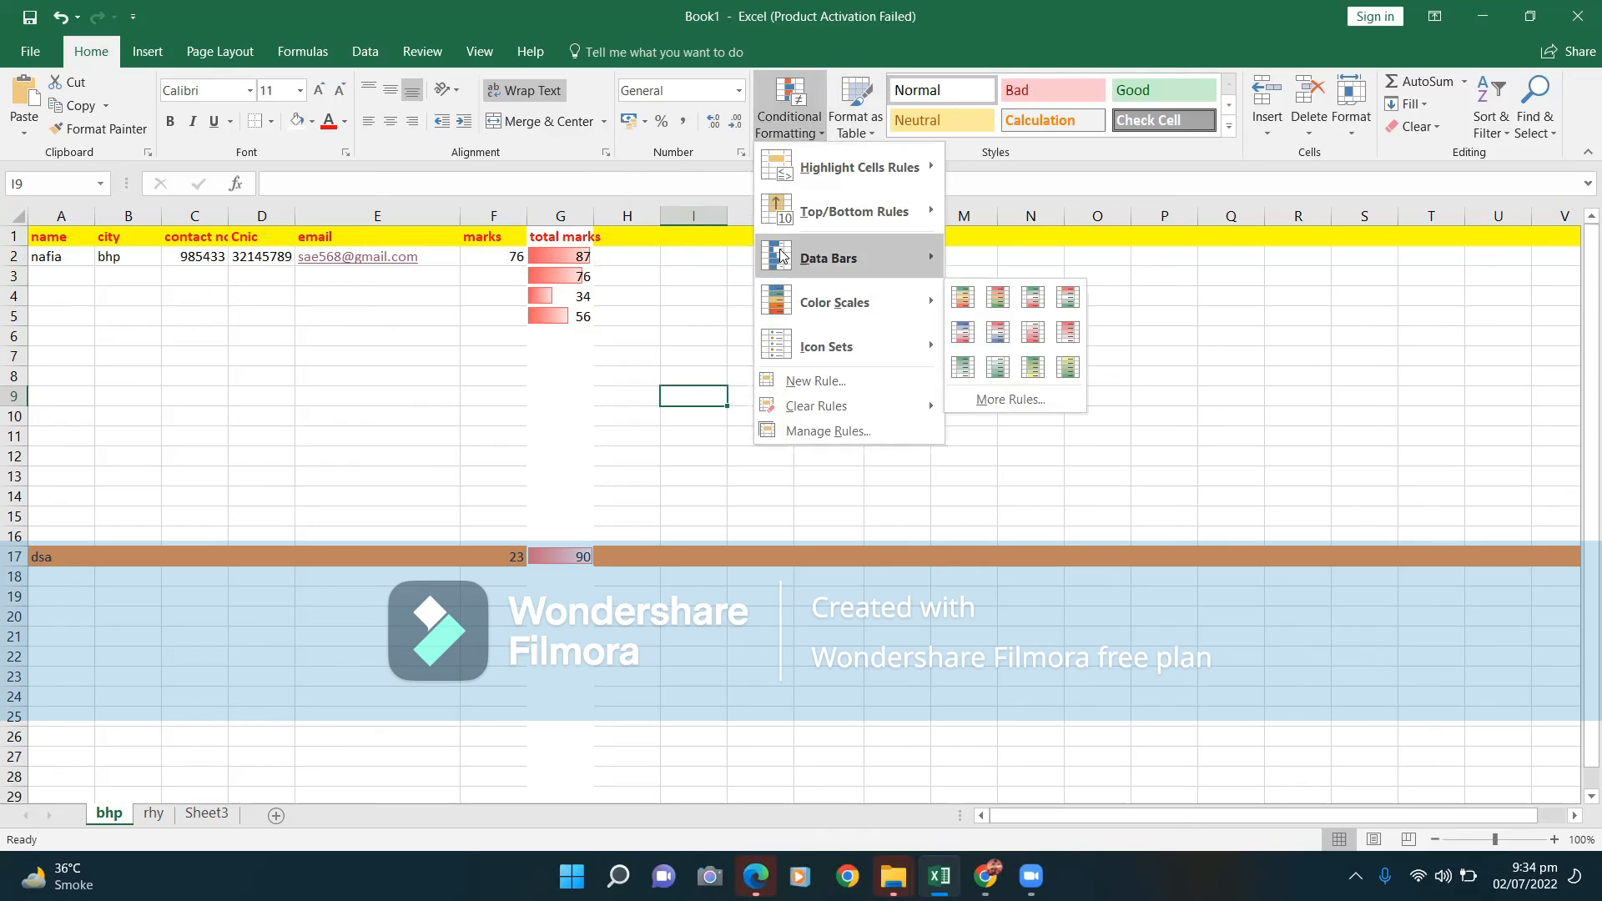
{"action": "mouse_move", "coordinate": [858, 297]}
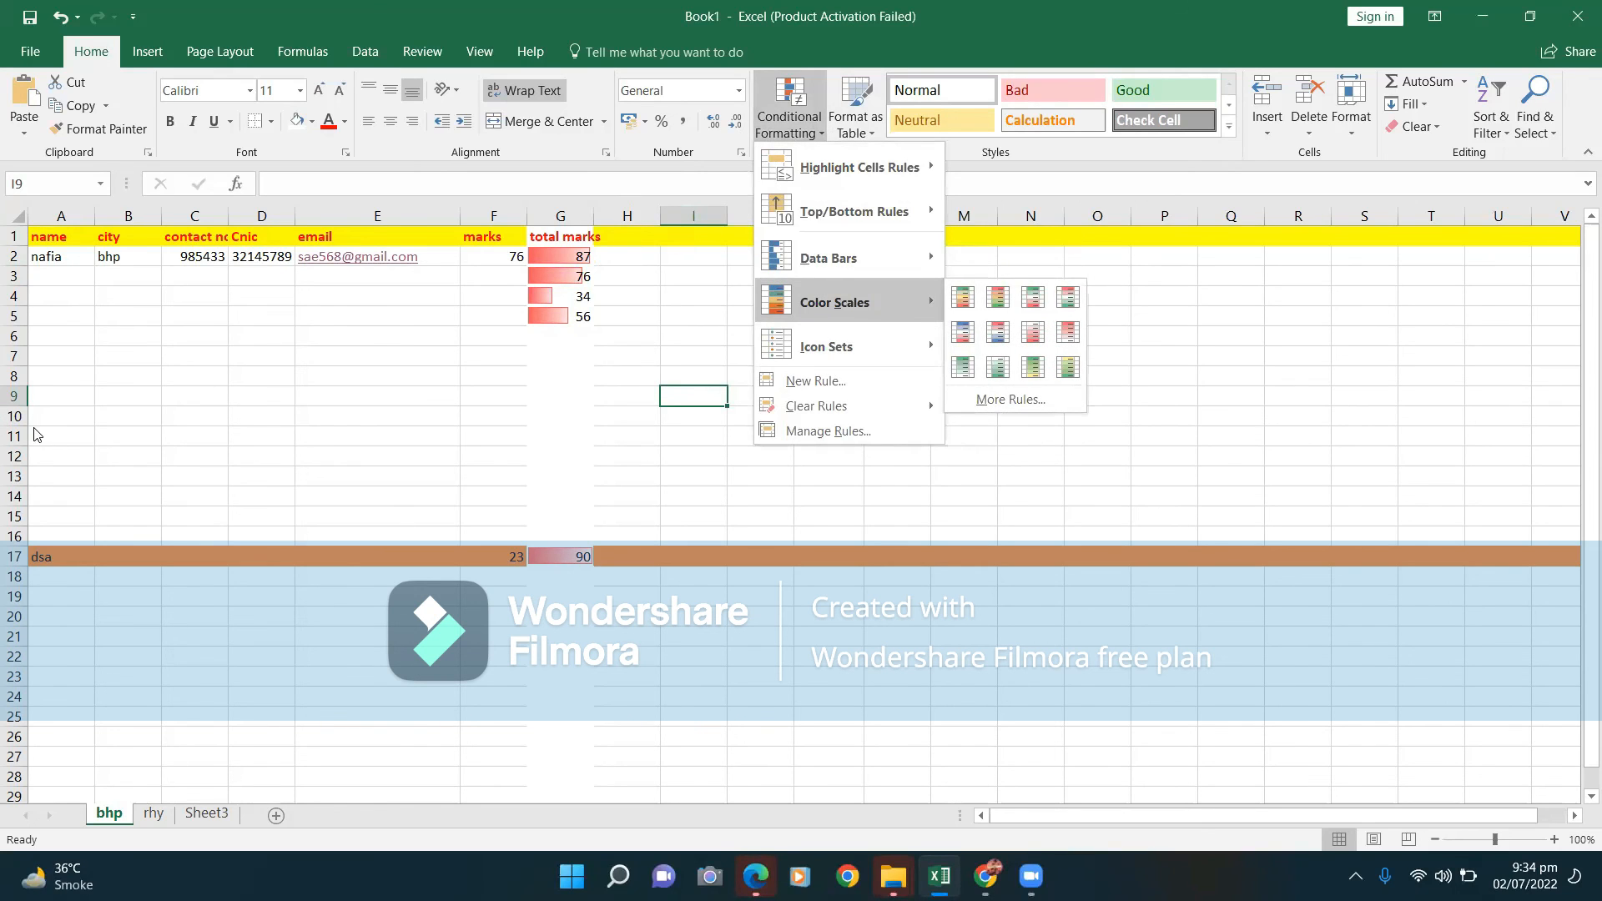
{"action": "left_click", "coordinate": [623, 373]}
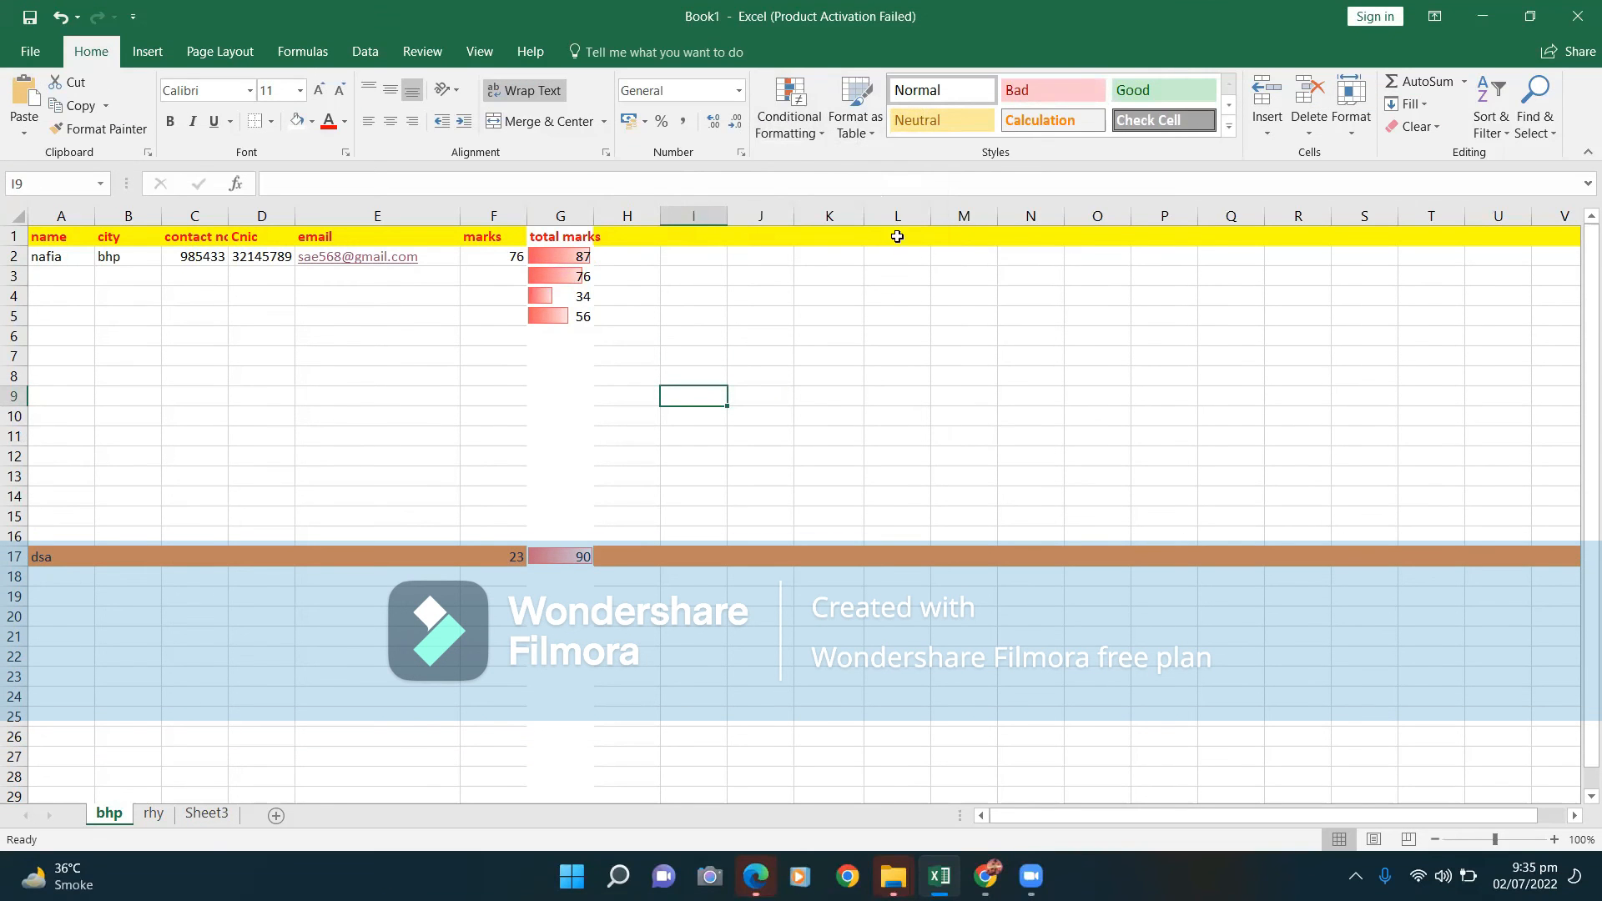
Type test entries 'jk' in I1 and 'okl' in Q1 of the header row.
{"action": "left_click", "coordinate": [648, 234]}
{"action": "left_click", "coordinate": [693, 241]}
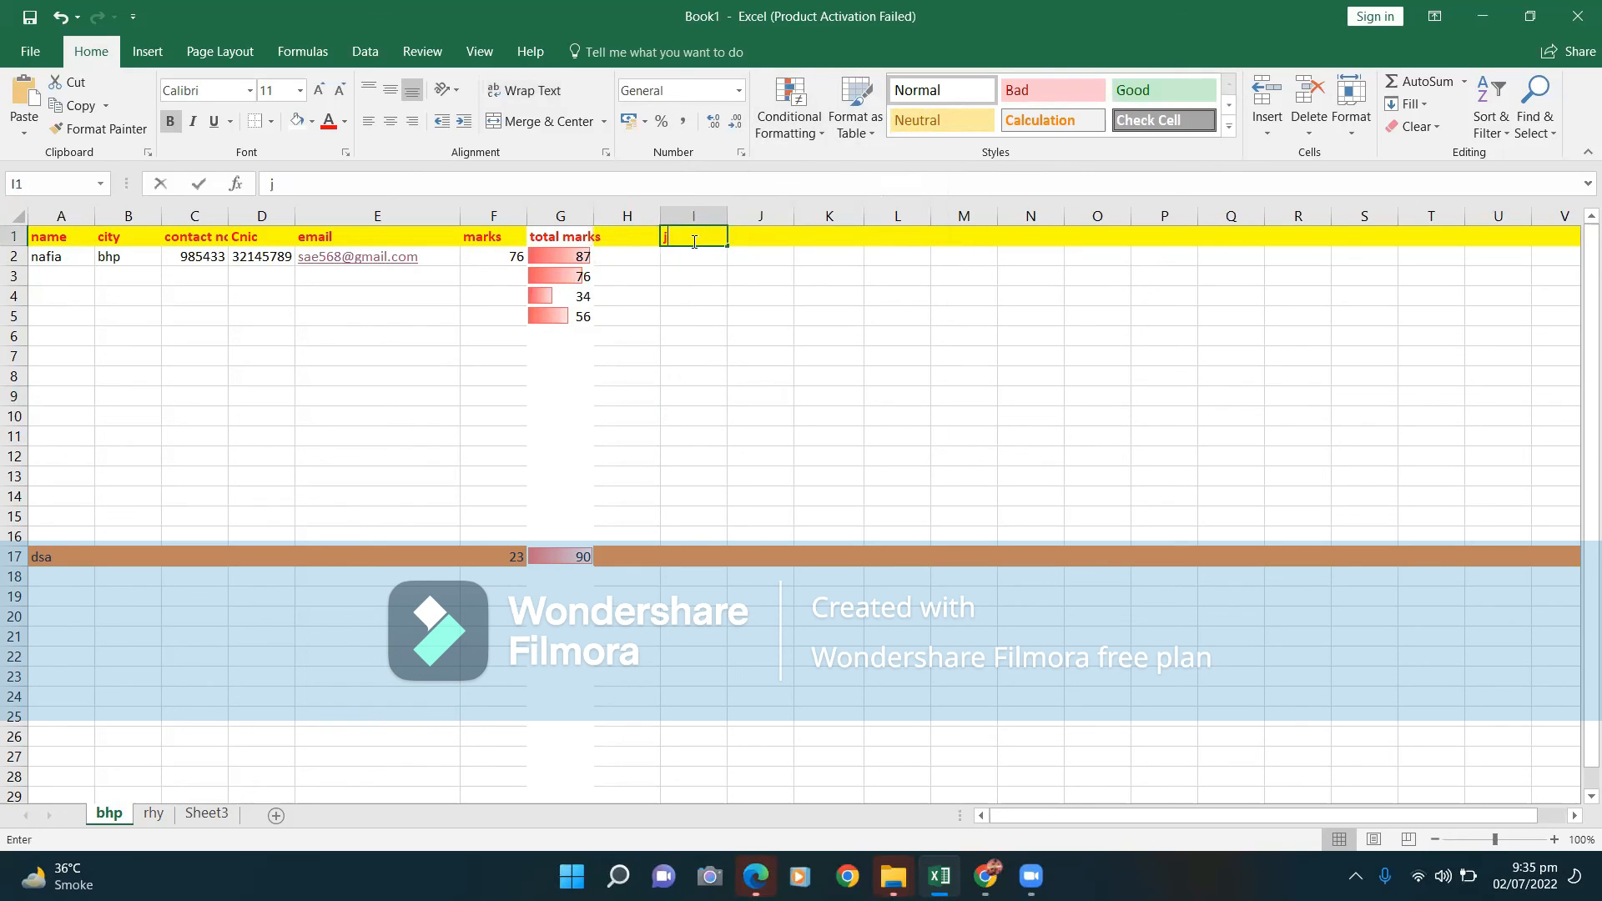
{"action": "type", "text": "jk"}
{"action": "left_click", "coordinate": [1204, 239]}
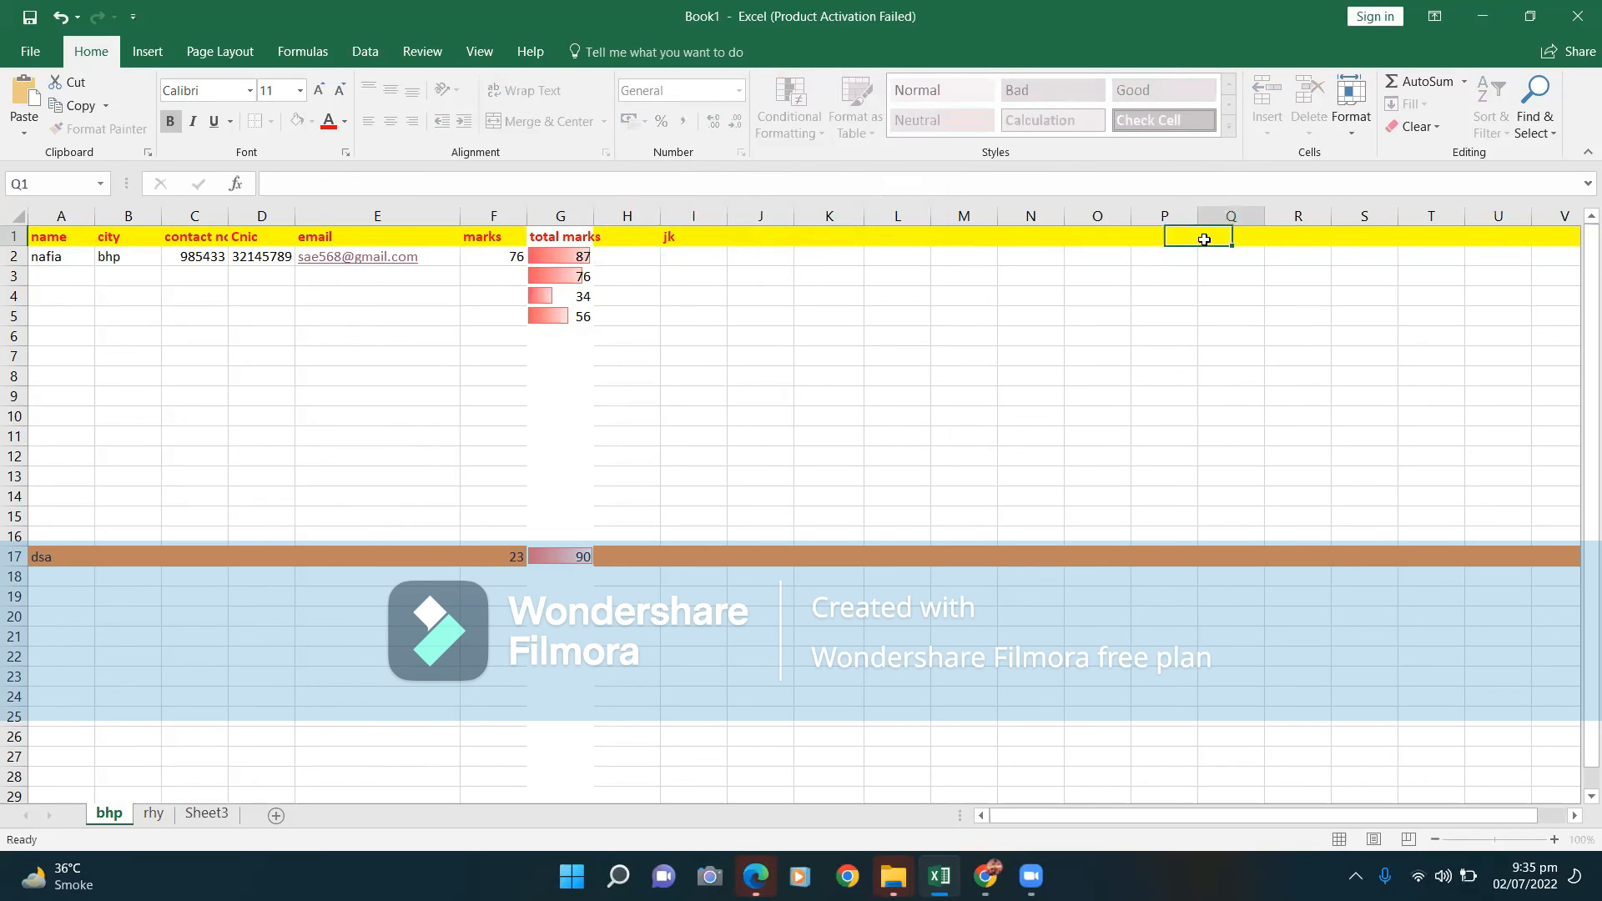
{"action": "type", "text": "okl;"}
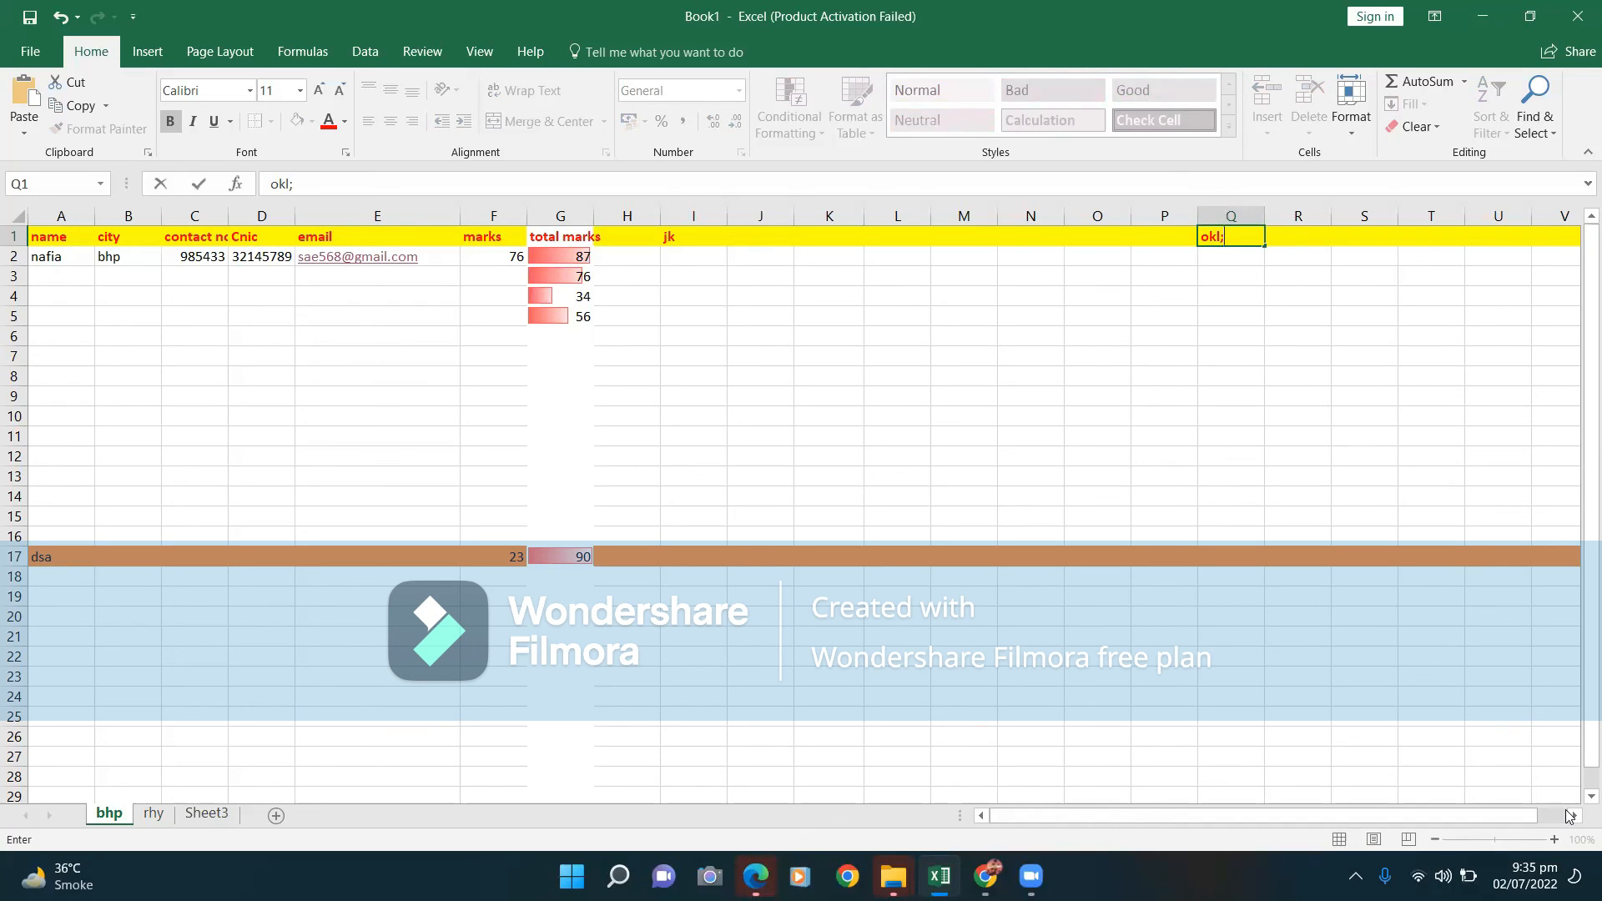
Scroll around the bhp sheet, then switch to the rhy sheet.
{"action": "left_click", "coordinate": [1570, 815]}
{"action": "left_click", "coordinate": [1570, 815]}
{"action": "left_click", "coordinate": [1569, 815]}
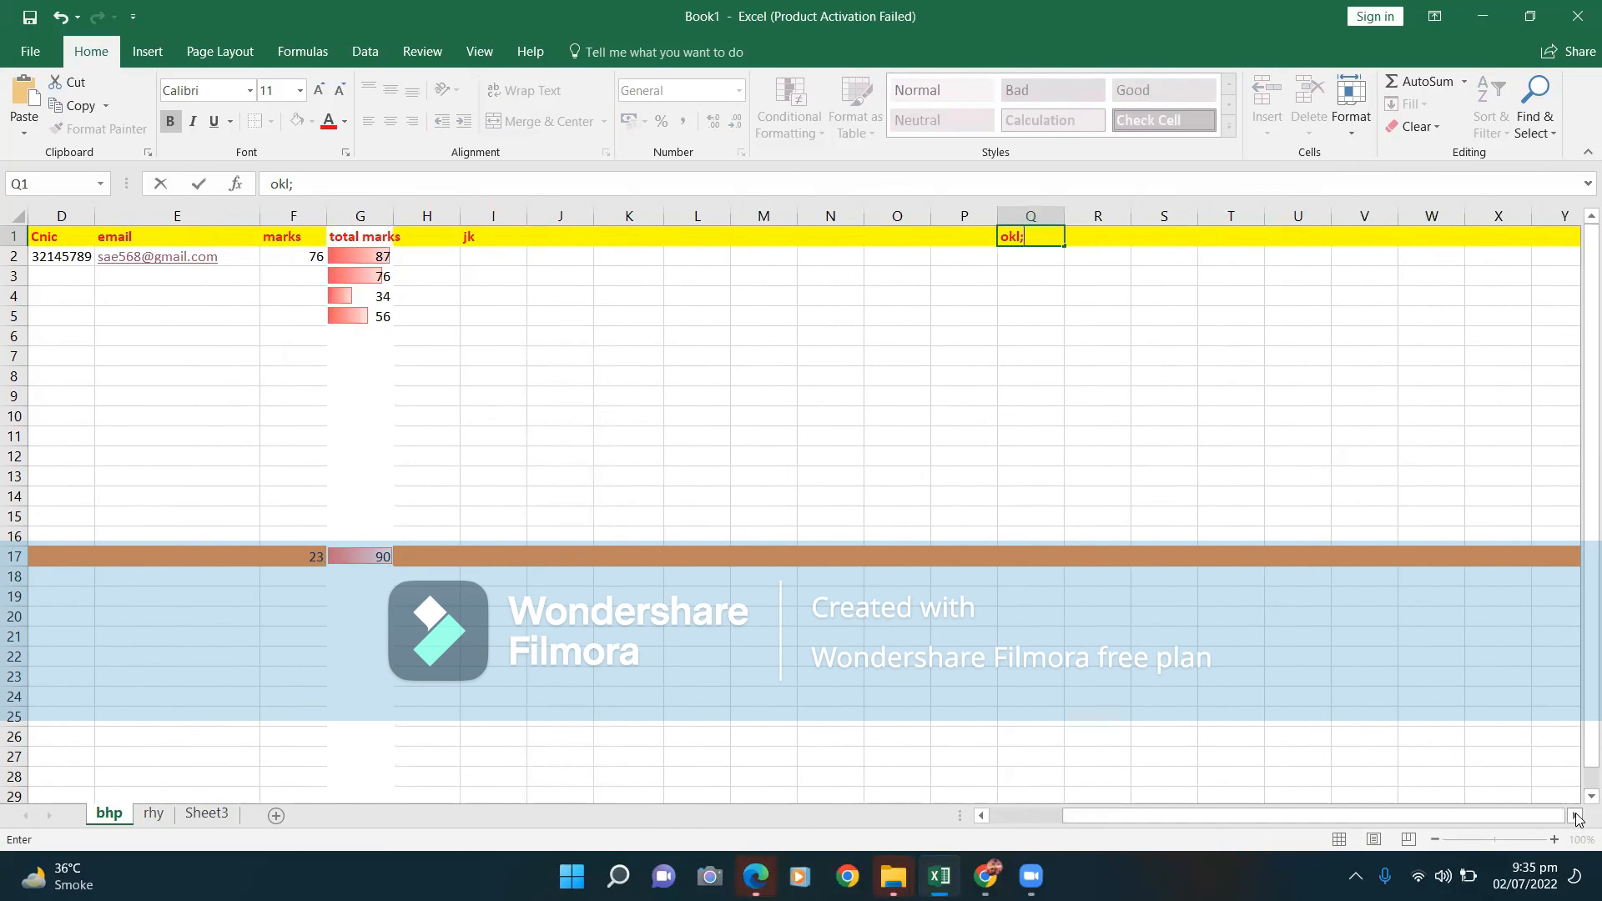
{"action": "left_click", "coordinate": [1576, 816]}
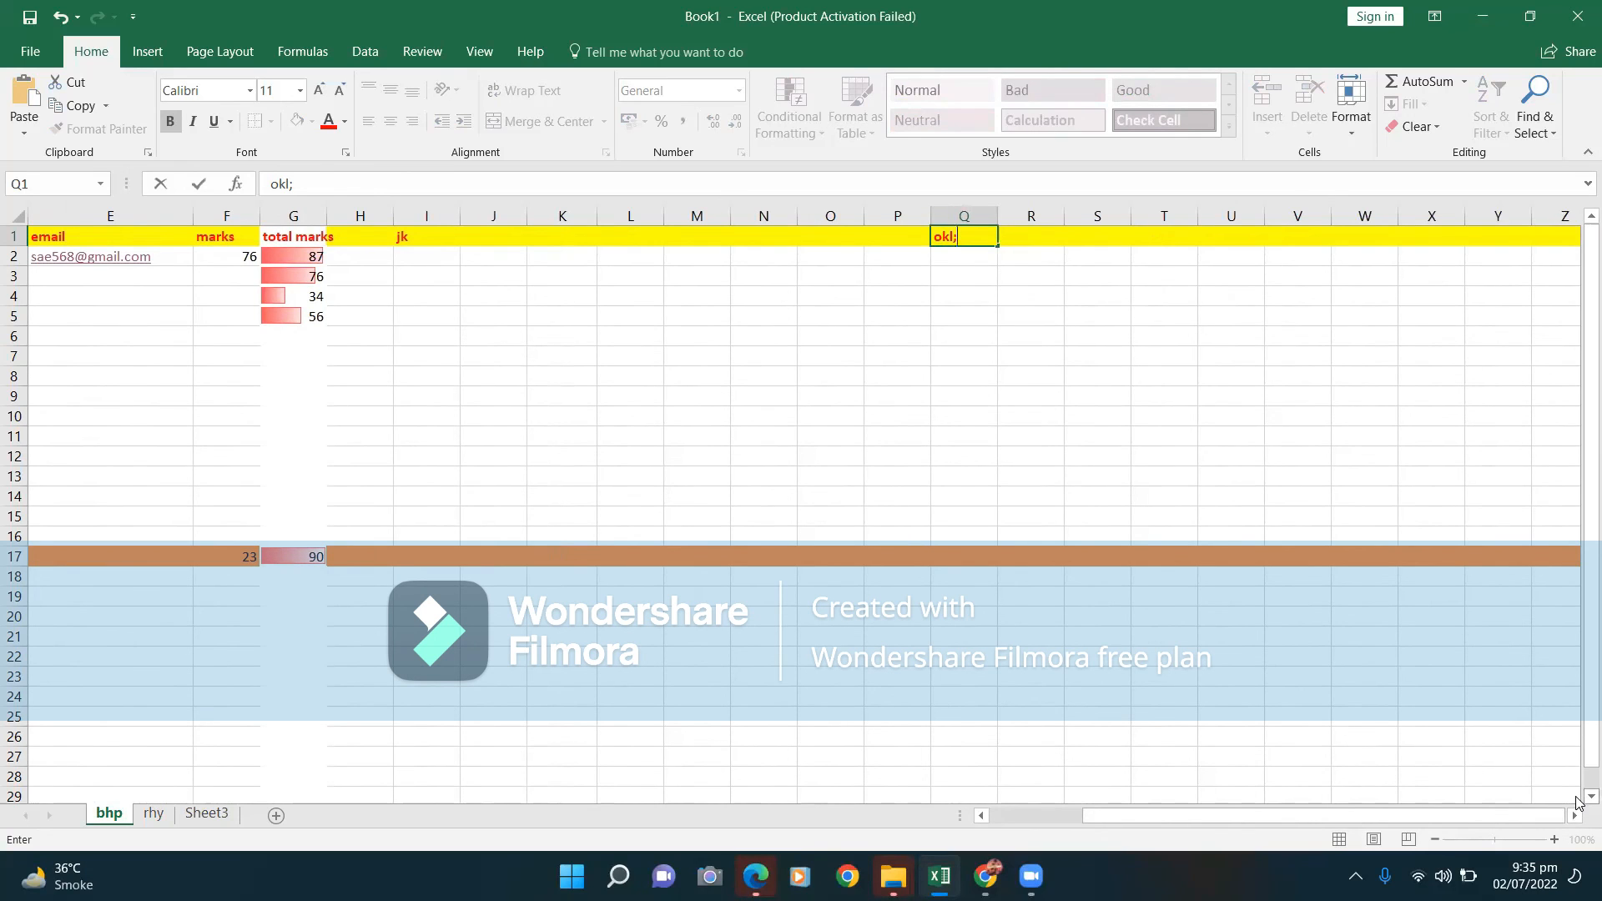
{"action": "left_click", "coordinate": [1590, 797]}
{"action": "left_click", "coordinate": [1590, 797]}
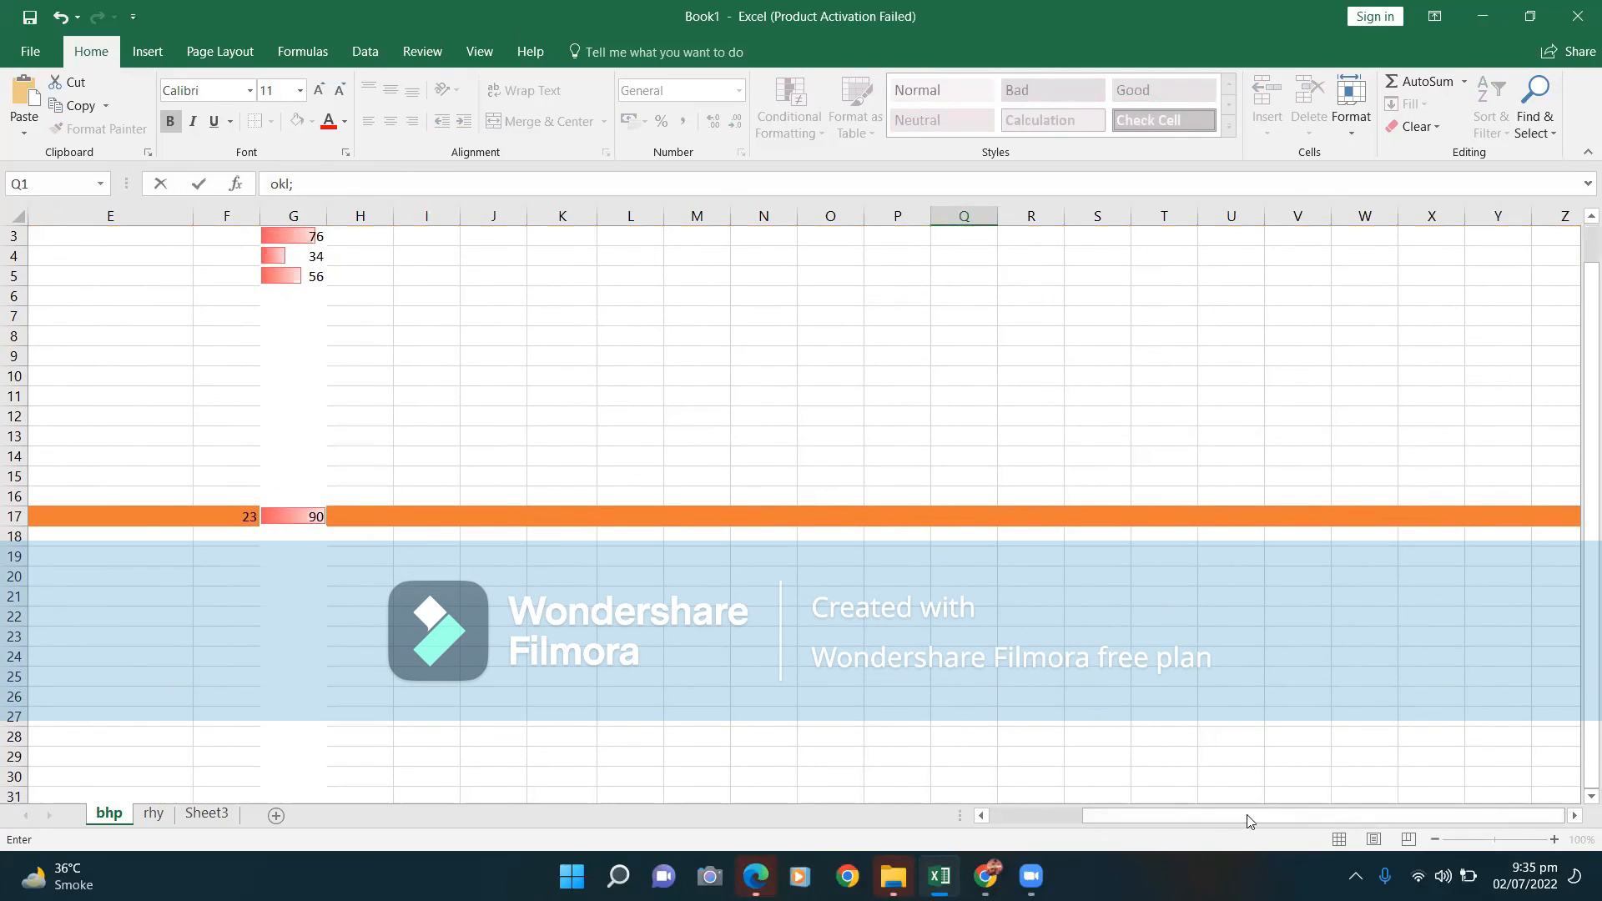
{"action": "left_click", "coordinate": [981, 816]}
{"action": "left_click", "coordinate": [981, 816]}
{"action": "left_click", "coordinate": [981, 815]}
{"action": "left_click", "coordinate": [981, 816]}
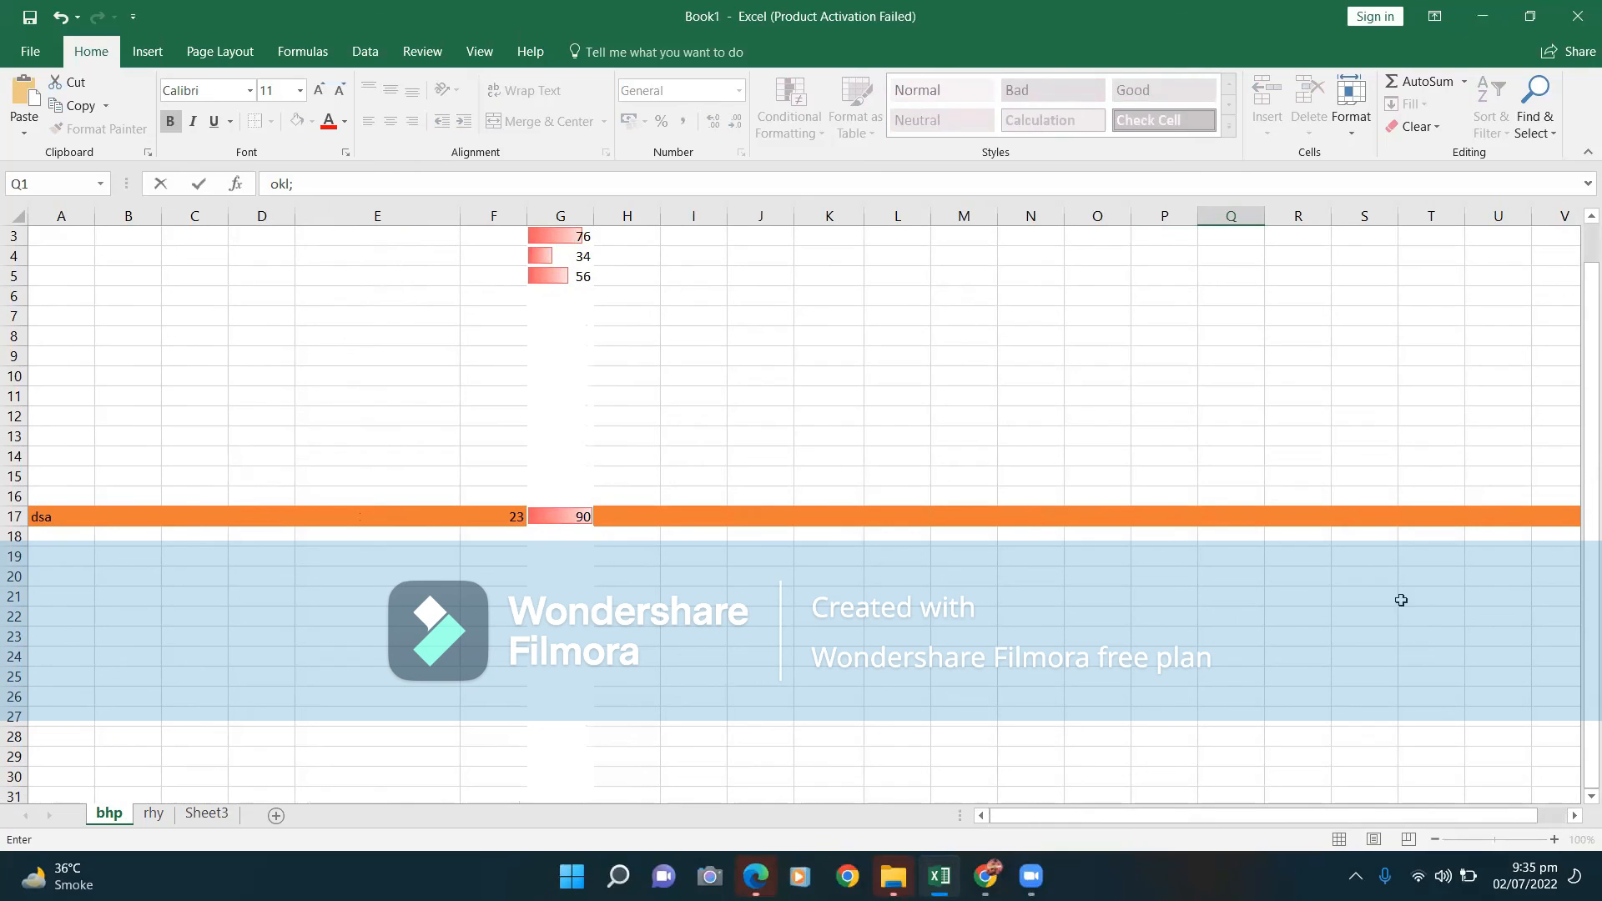
{"action": "left_click_drag", "start_coordinate": [1578, 388], "coordinate": [1577, 265]}
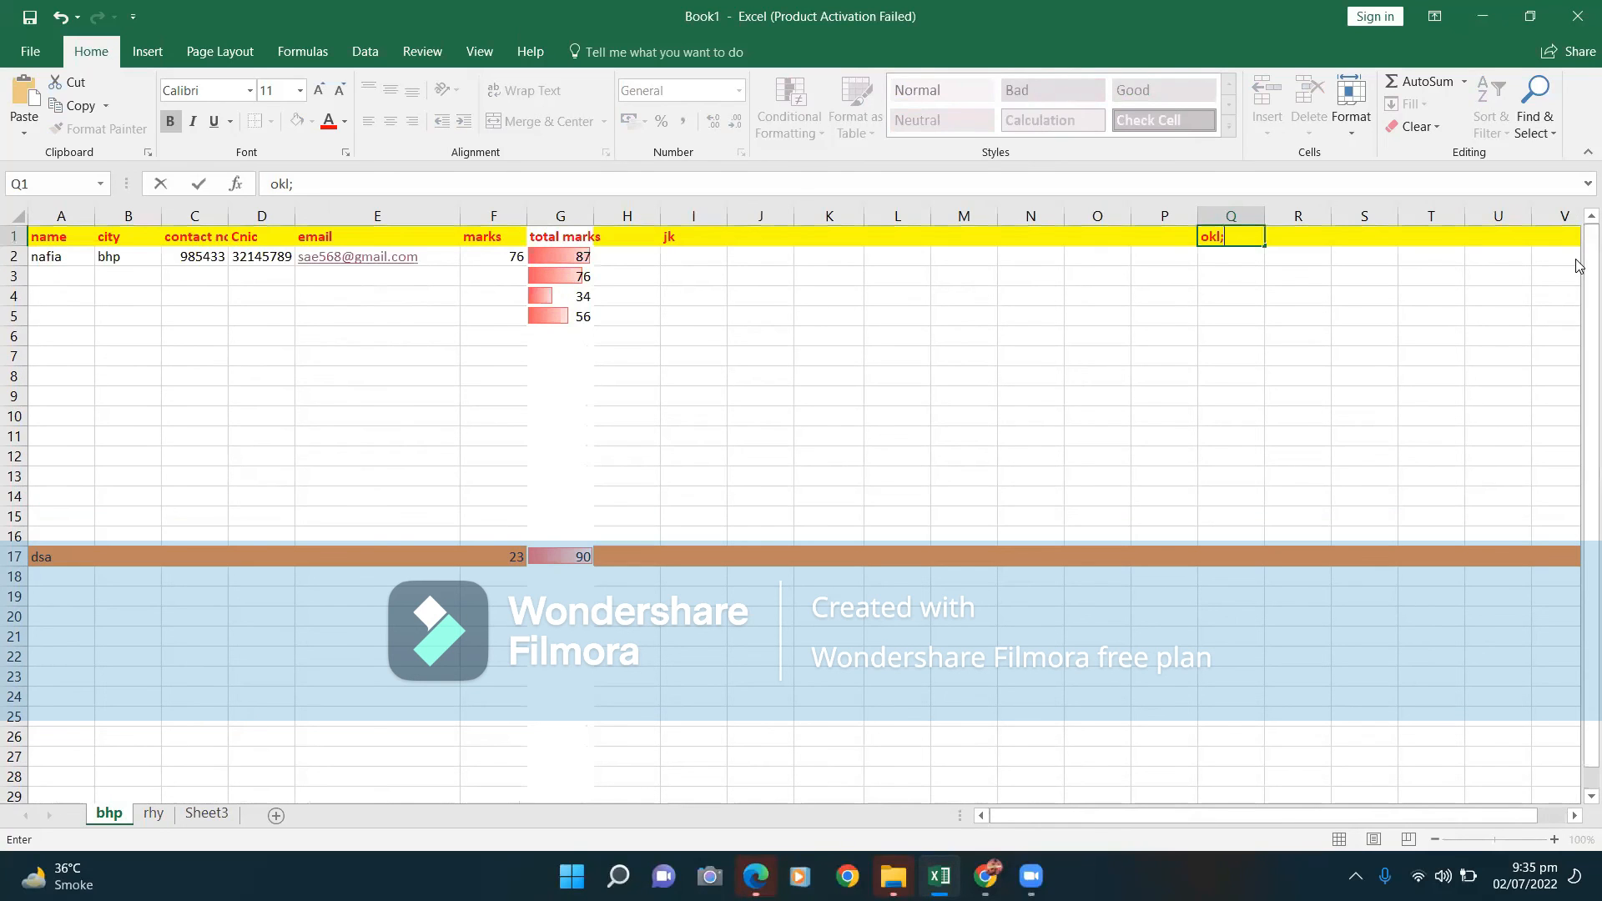
{"action": "left_click", "coordinate": [152, 822]}
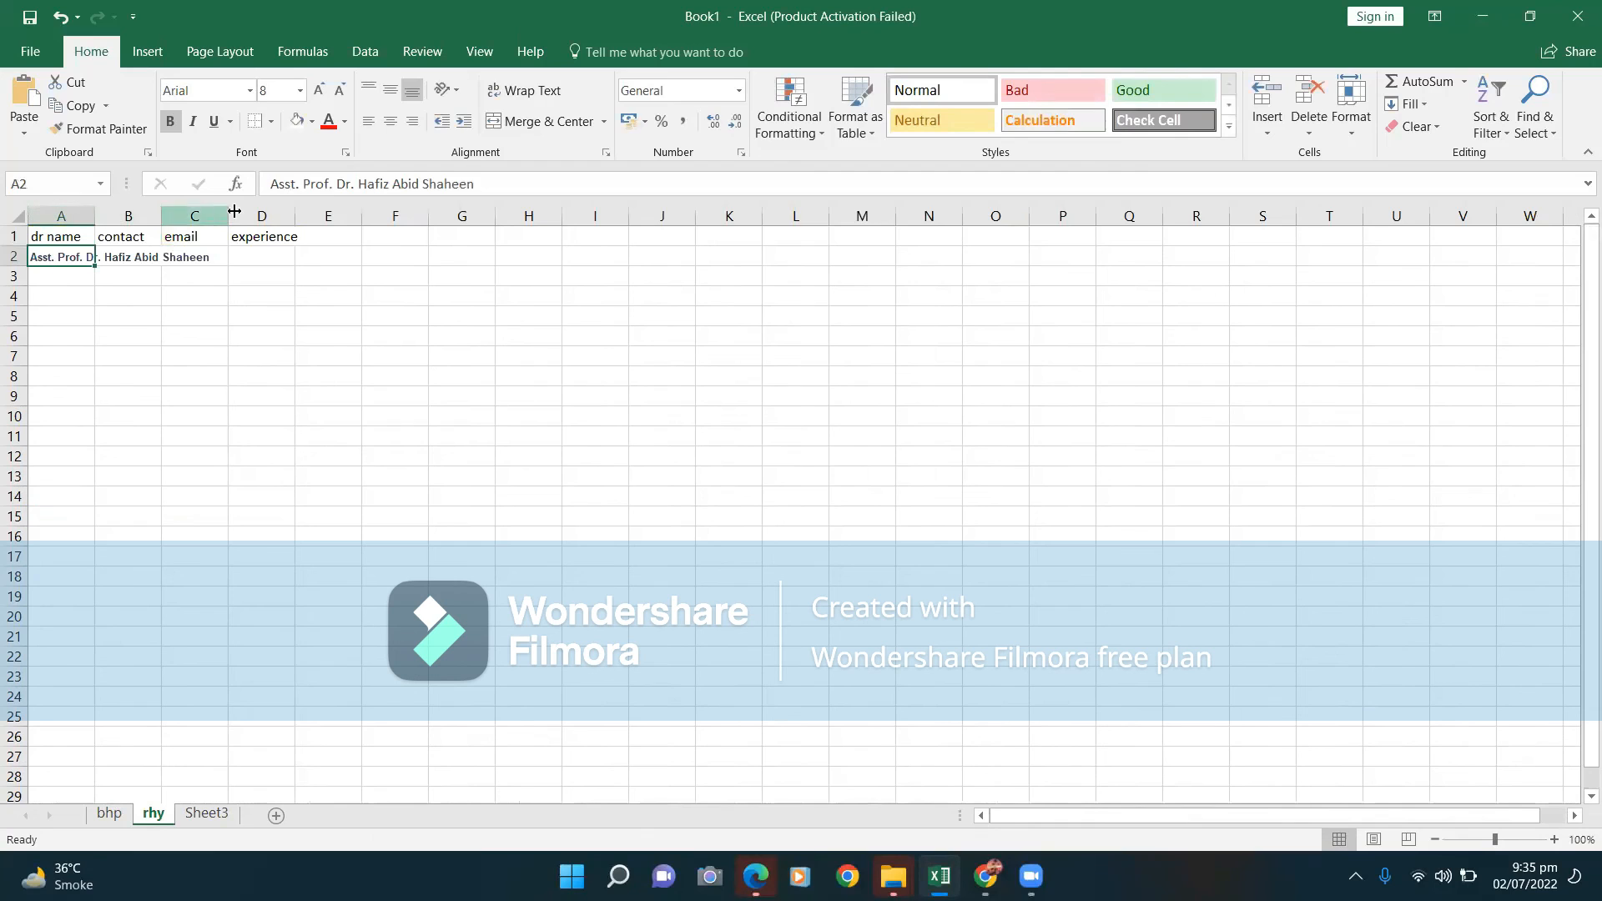
{"action": "left_click", "coordinate": [84, 223]}
{"action": "left_click_drag", "start_coordinate": [84, 222], "coordinate": [284, 239]}
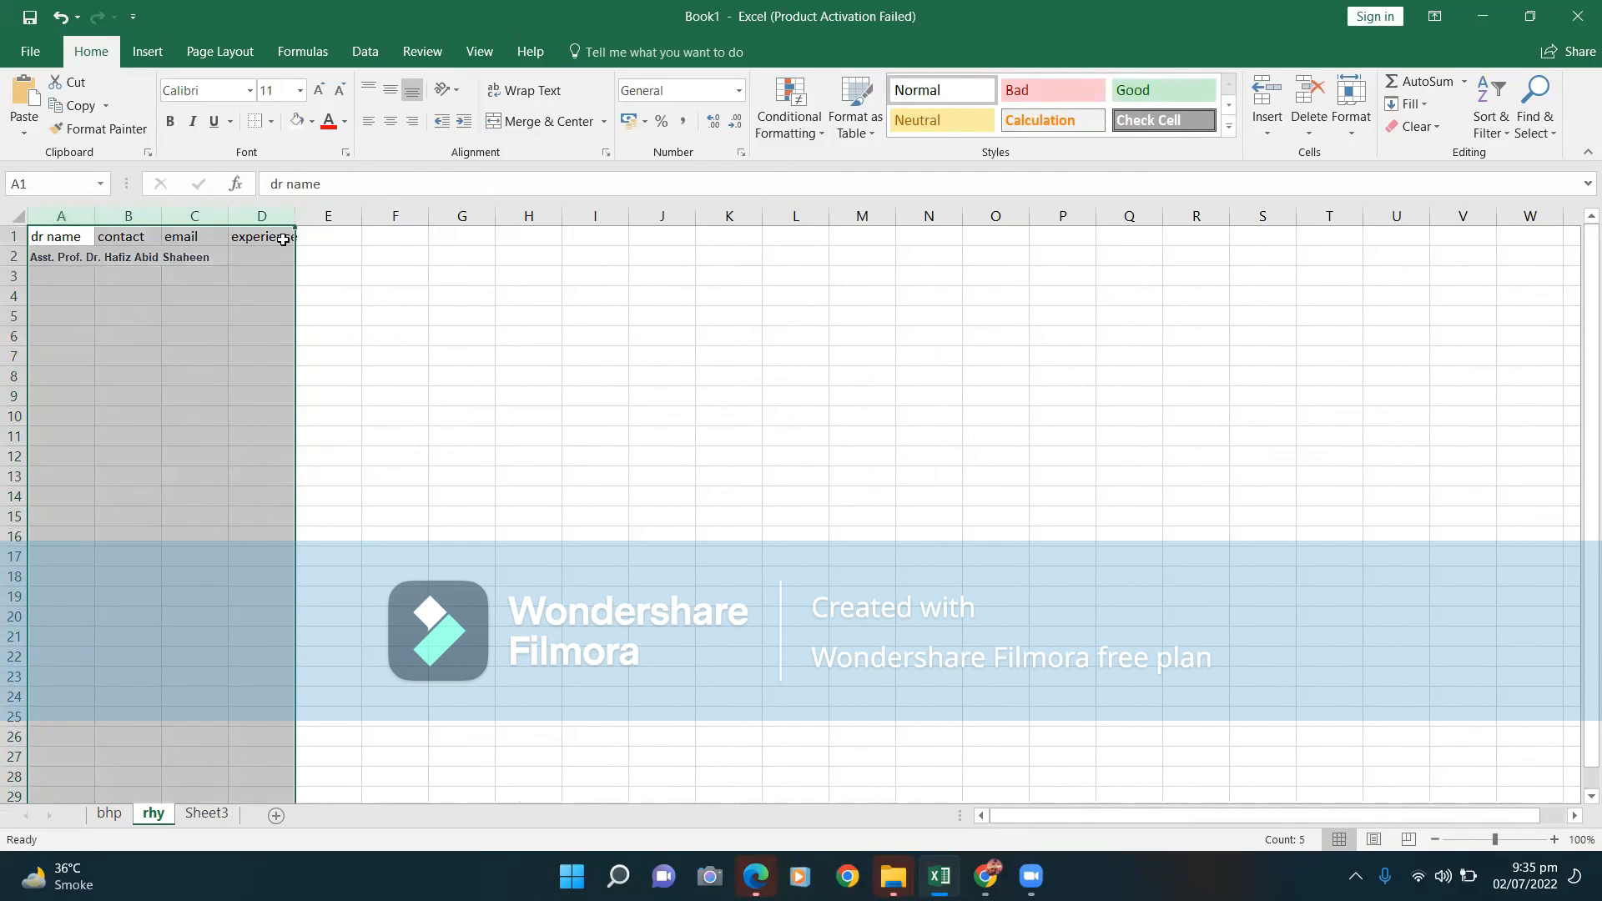
{"action": "left_click", "coordinate": [13, 236]}
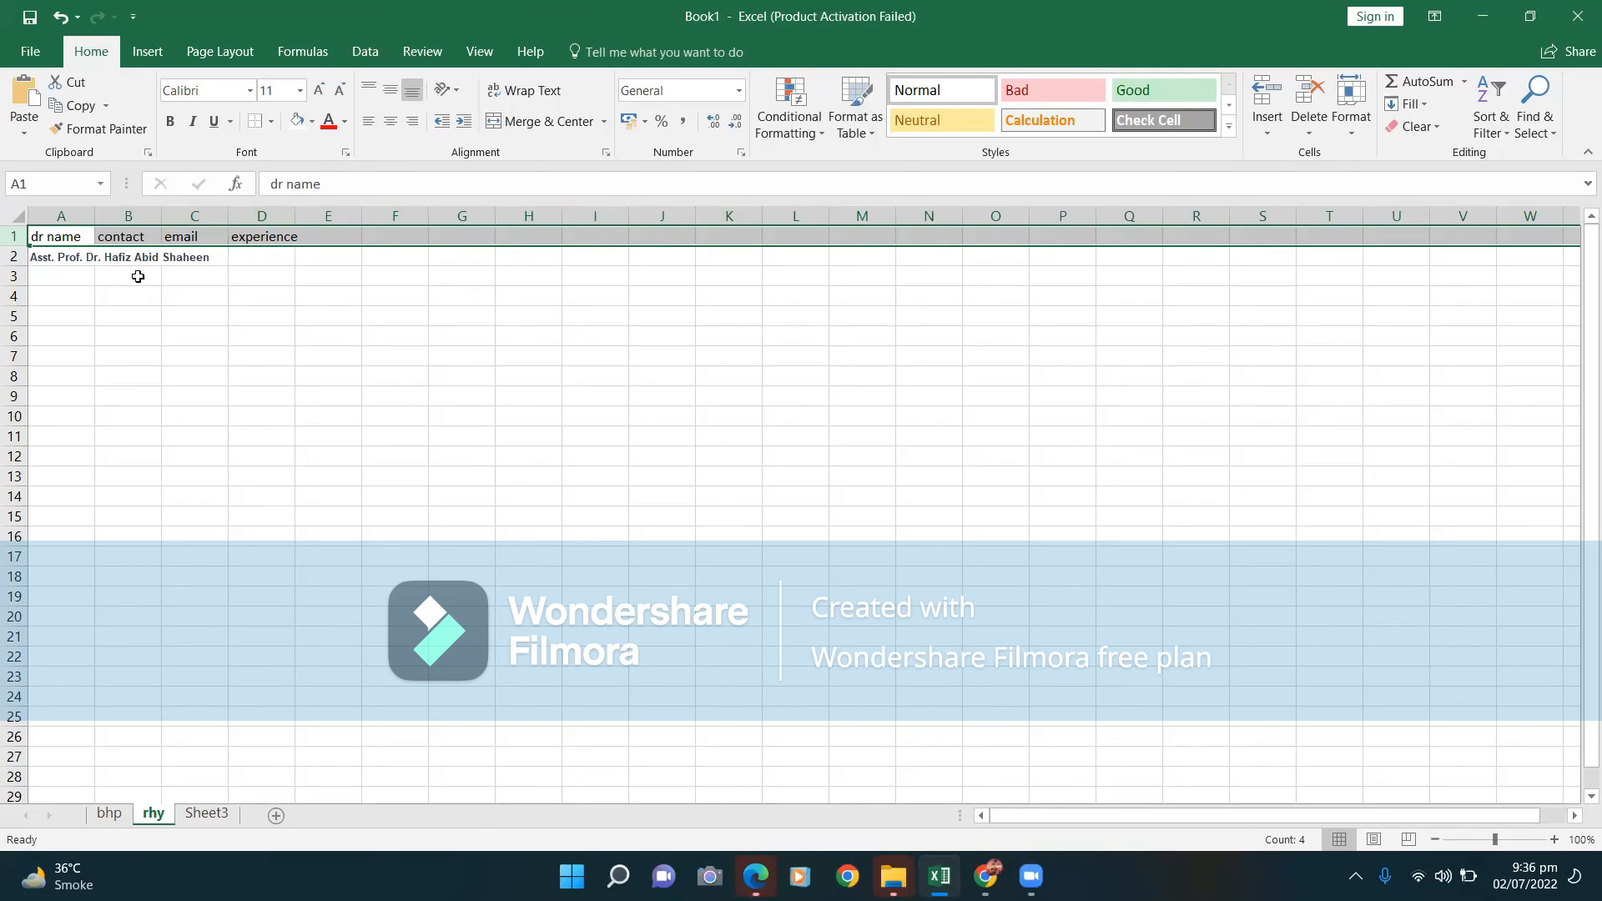
Start a month label in D2:E2, then erase the typed 'ma'.
{"action": "left_click_drag", "start_coordinate": [271, 254], "coordinate": [341, 268]}
{"action": "type", "text": "ma"}
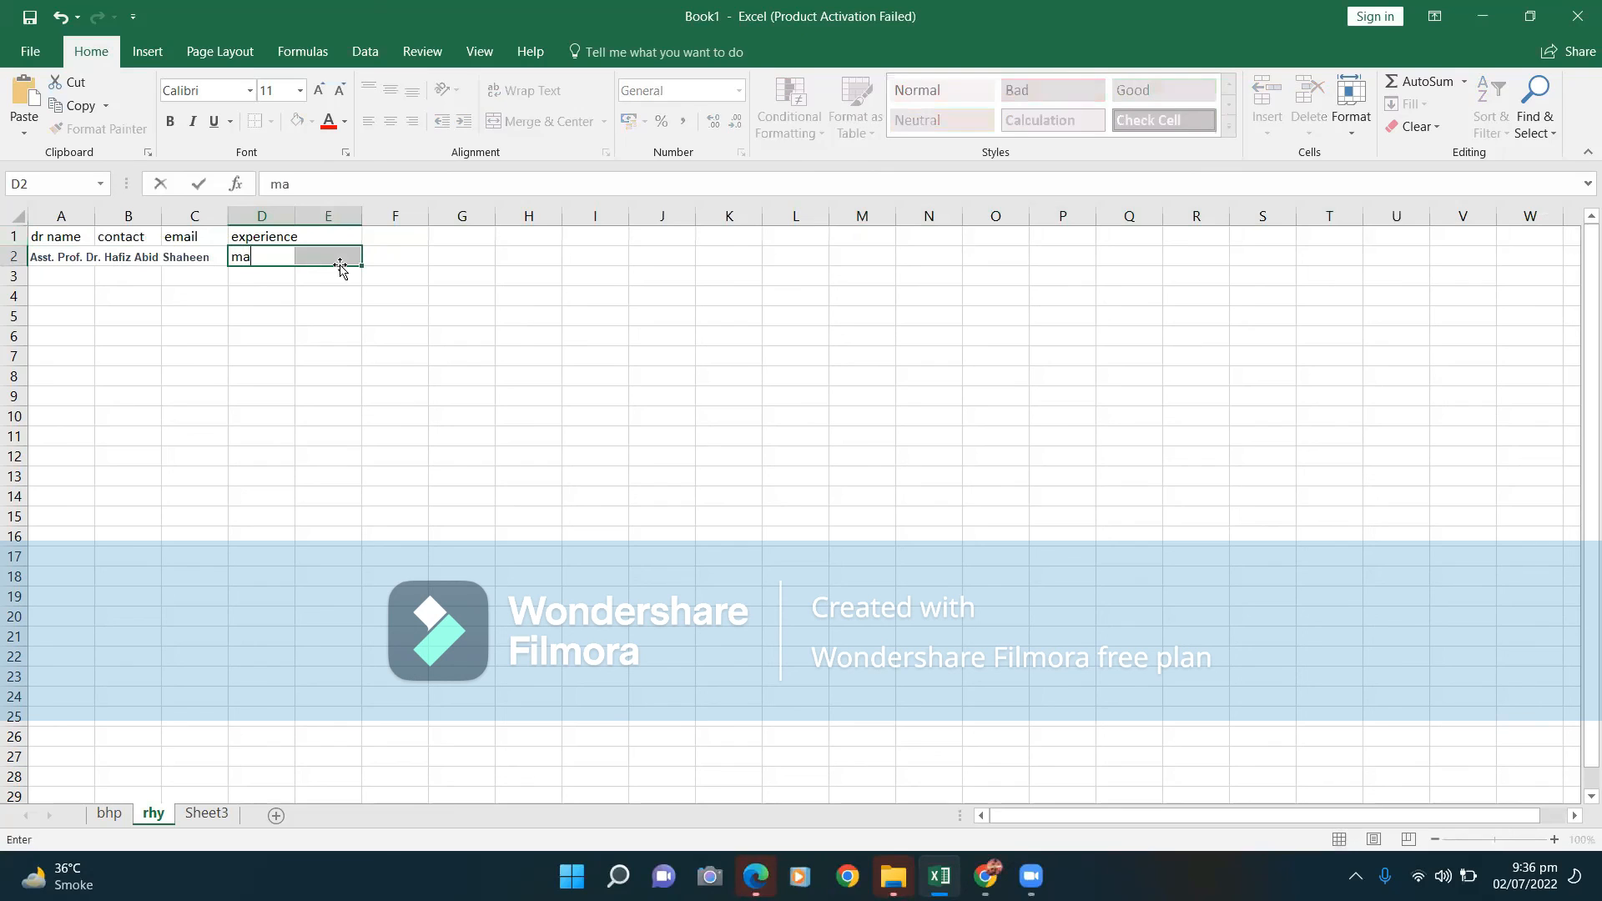
{"action": "key", "text": "BackSpace"}
{"action": "key", "text": "BackSpace"}
Merge and center D4:F4 and label it 'may'.
{"action": "left_click_drag", "start_coordinate": [238, 296], "coordinate": [392, 305]}
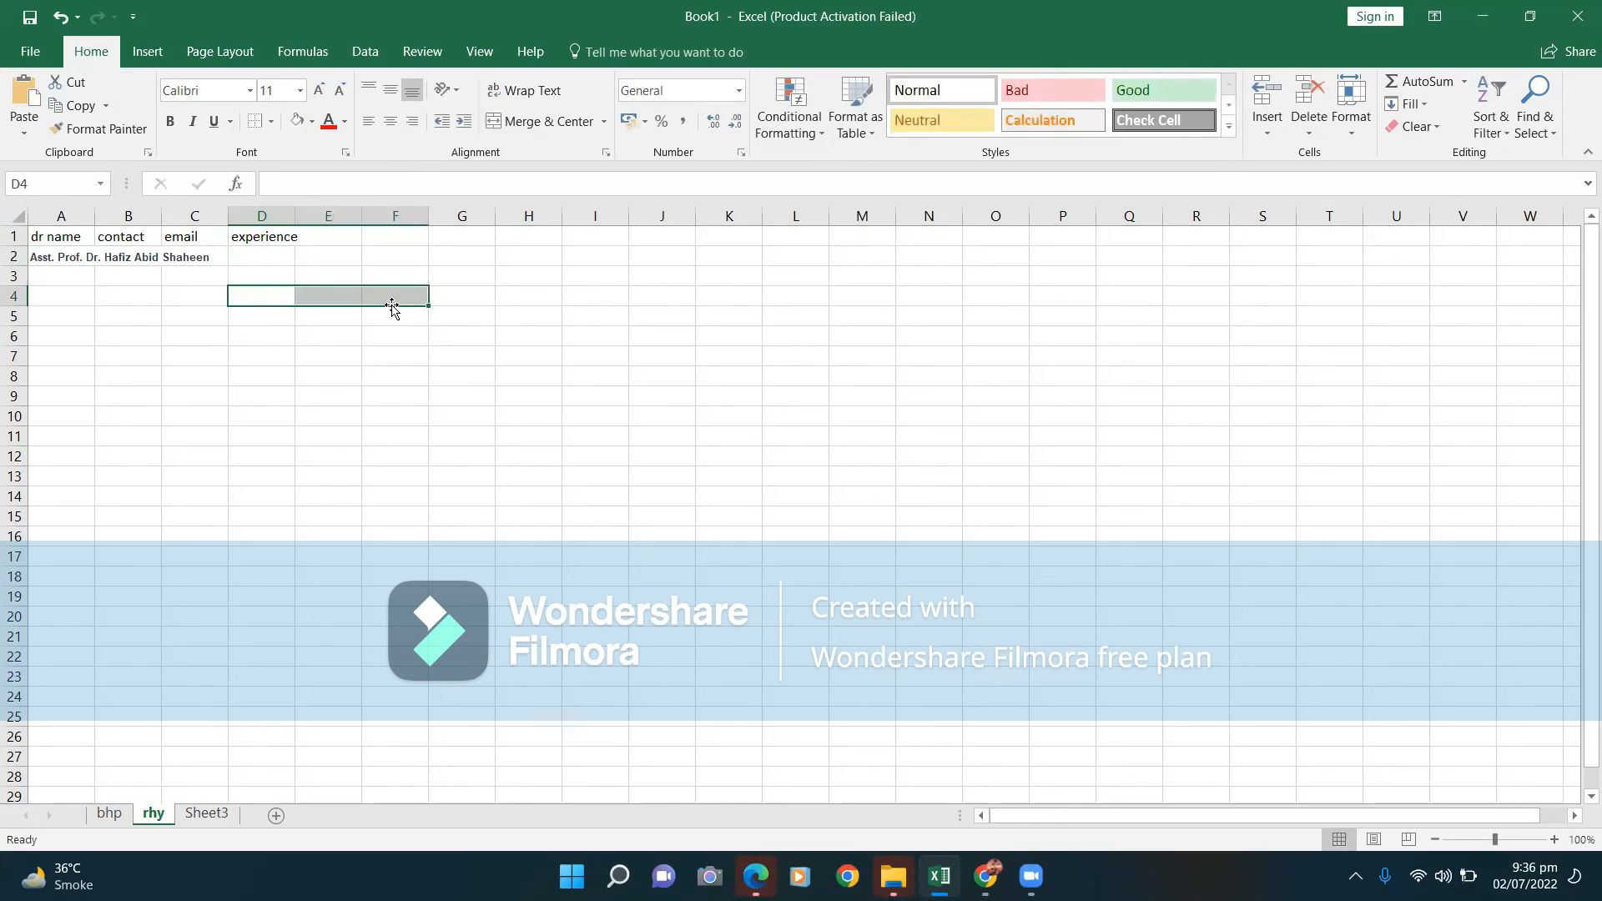
{"action": "left_click", "coordinate": [542, 121]}
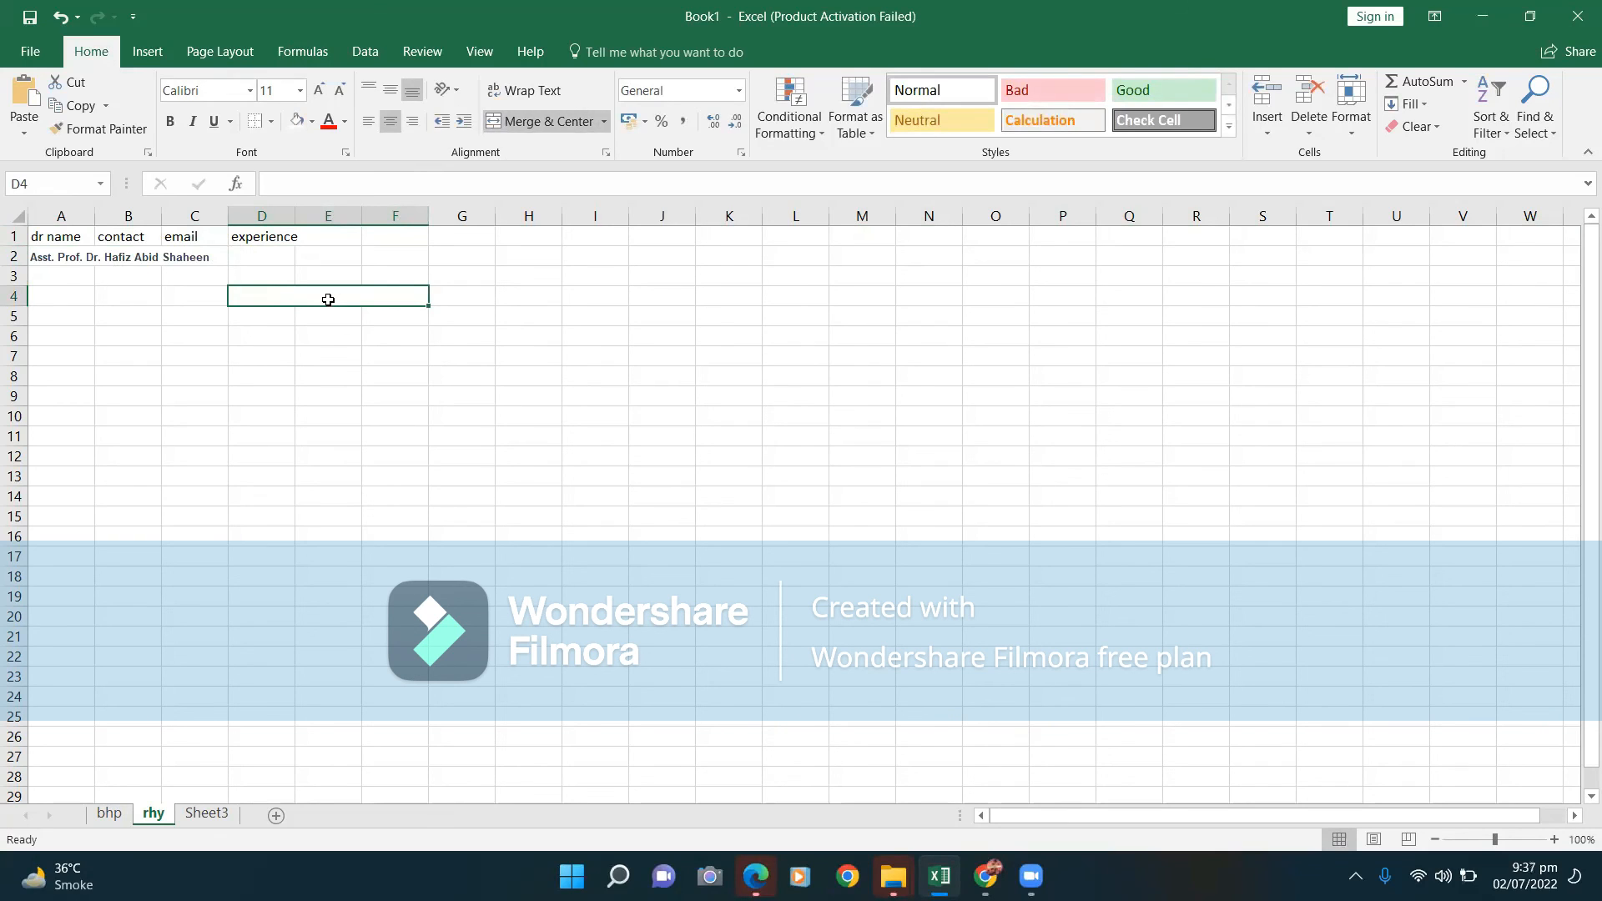
{"action": "type", "text": "may"}
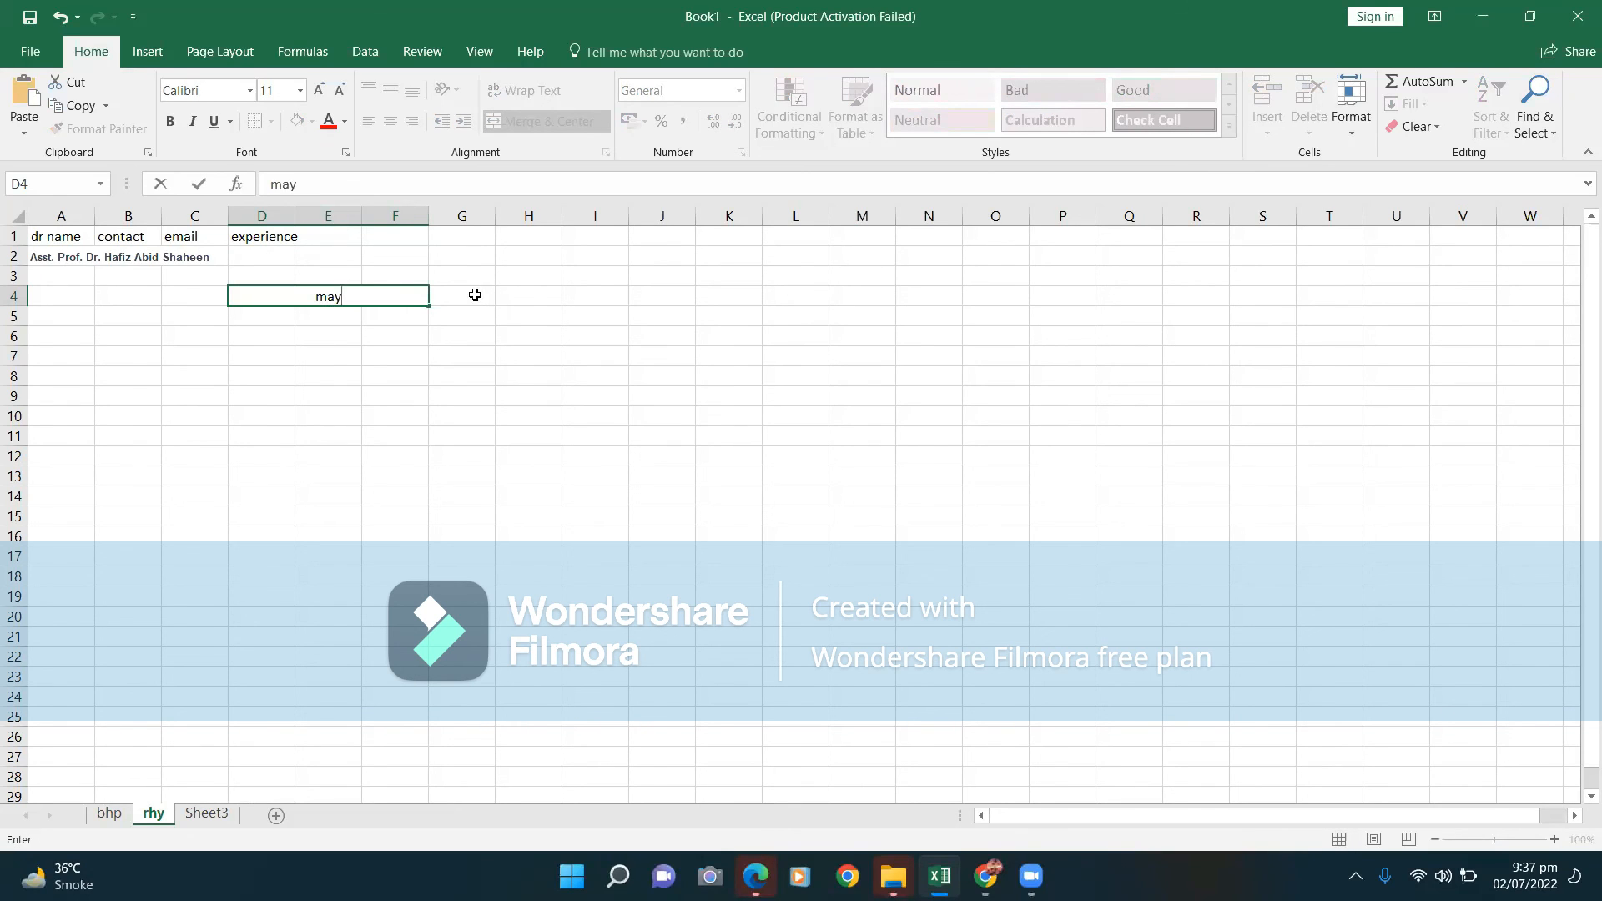
Merge and center G4:I4 and label it 'june' next to 'may'.
{"action": "left_click_drag", "start_coordinate": [475, 293], "coordinate": [596, 304]}
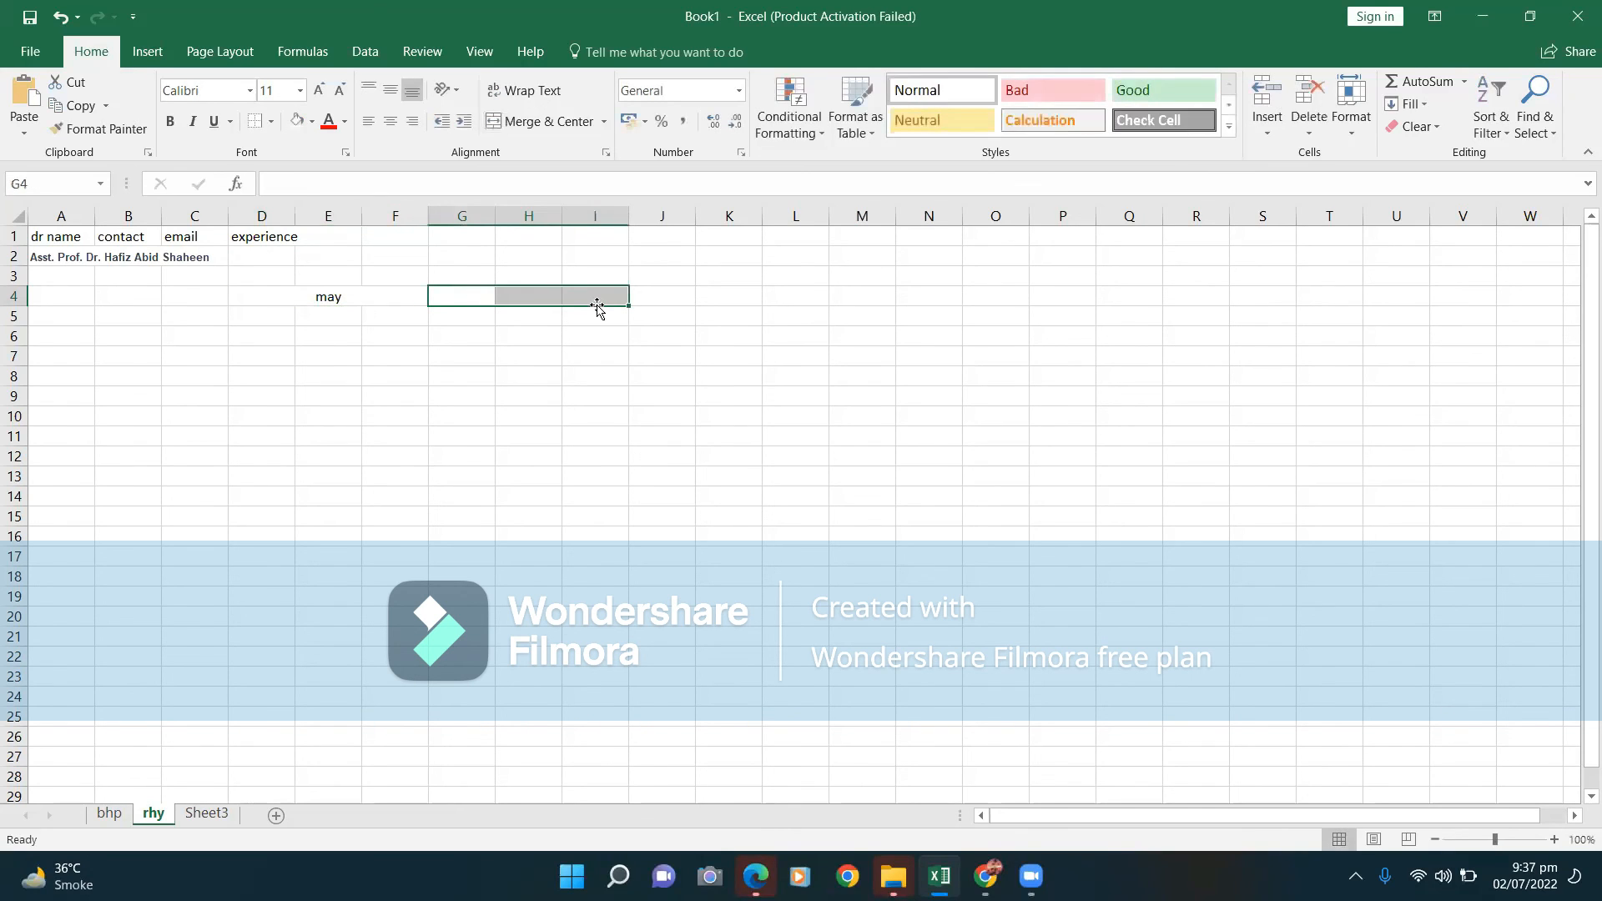
{"action": "left_click", "coordinate": [584, 126]}
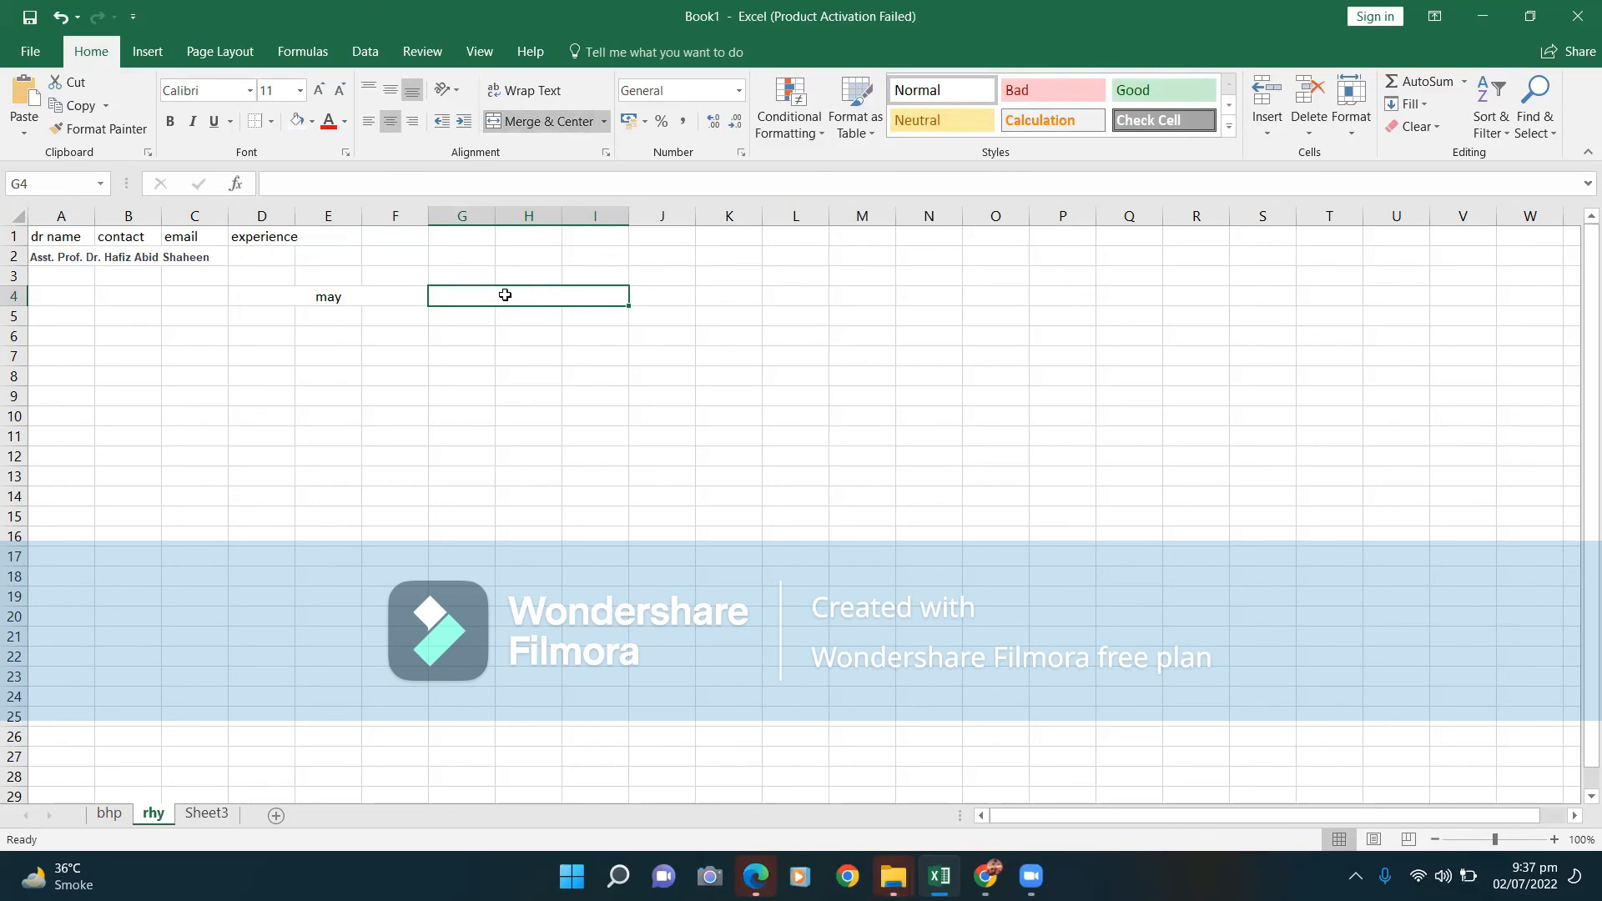
{"action": "type", "text": "june"}
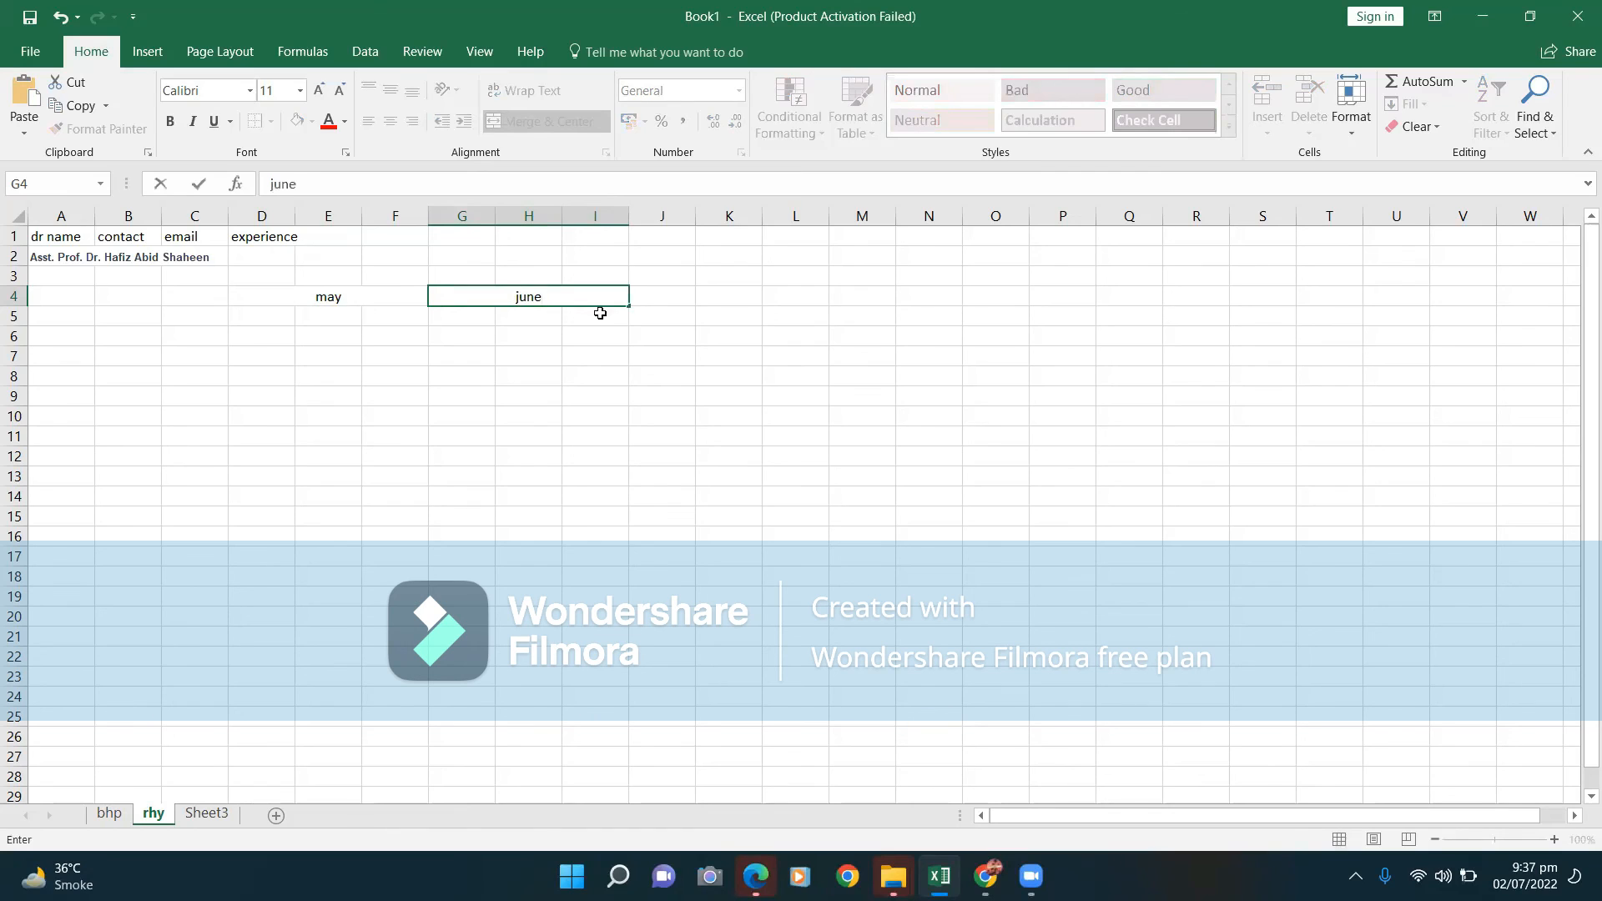